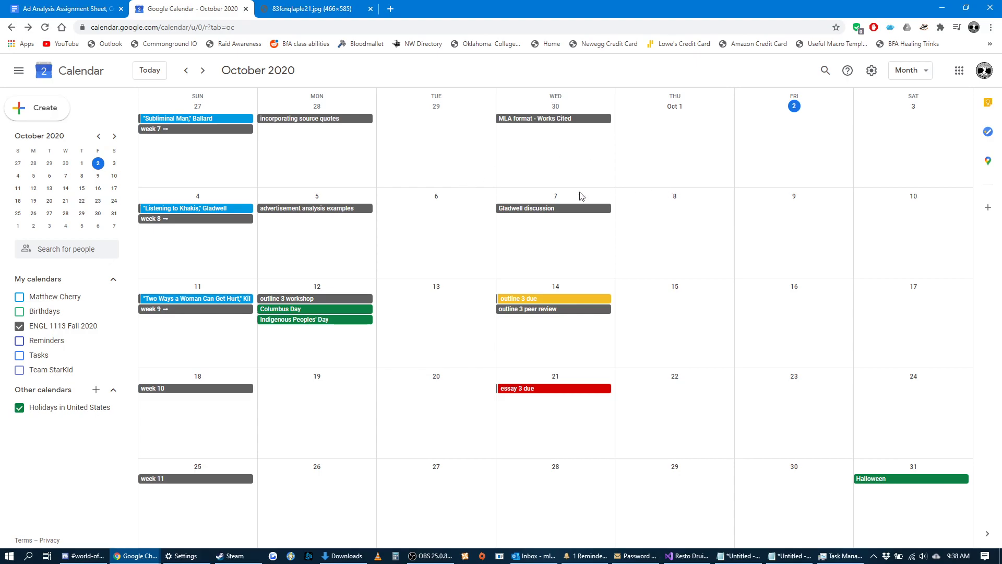
Check the October 4 reading event, and search the web for "gladwell listening to khakis" in a new browser tab.
left_click(208, 208)
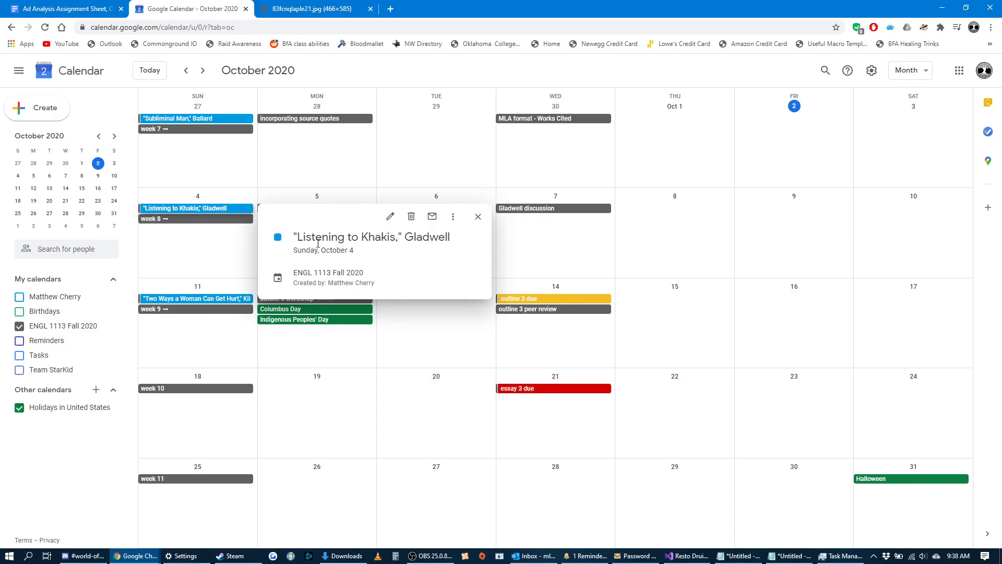
left_click(315, 180)
left_click(390, 8)
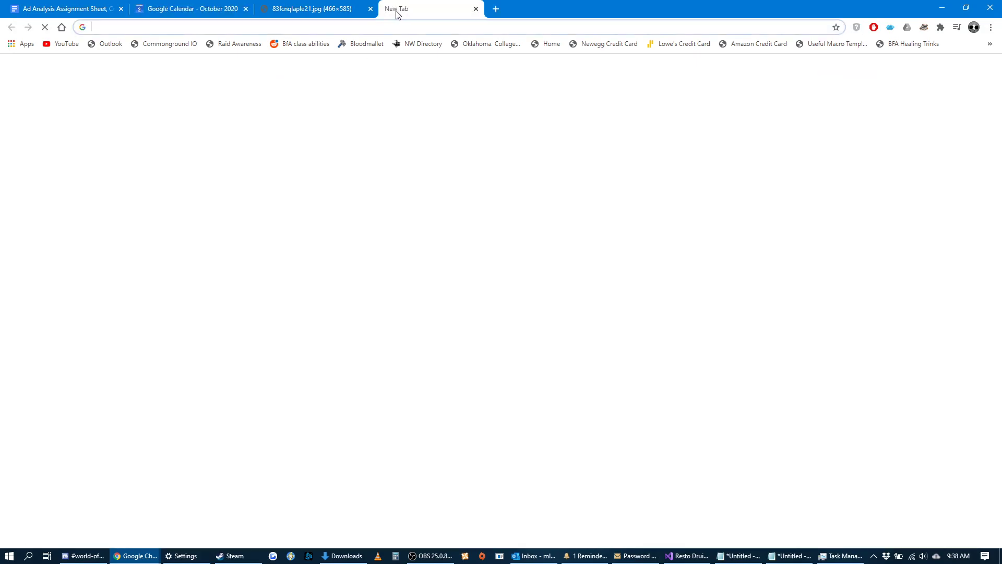
type("gladwell list")
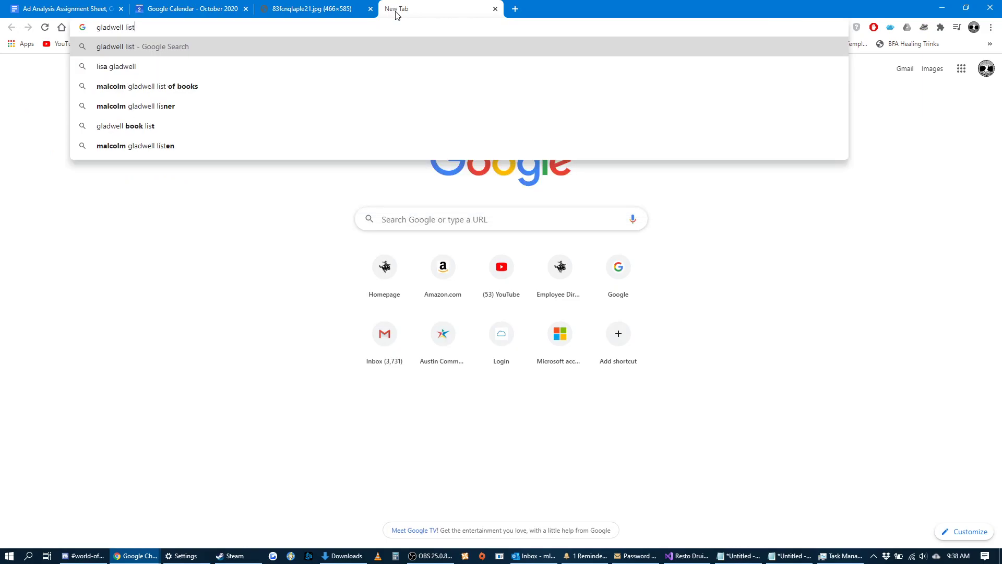
type("ening to khakis")
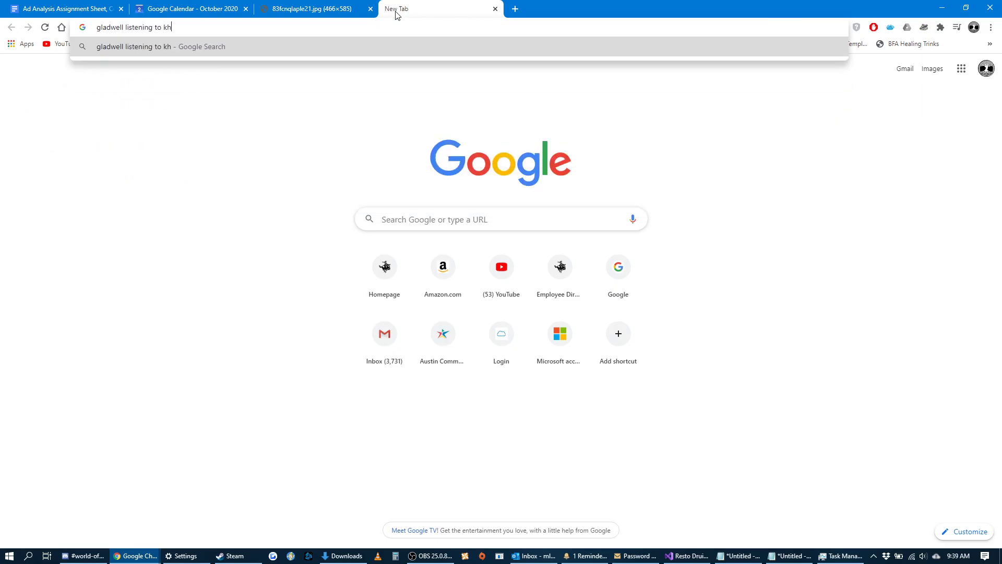
key("Return")
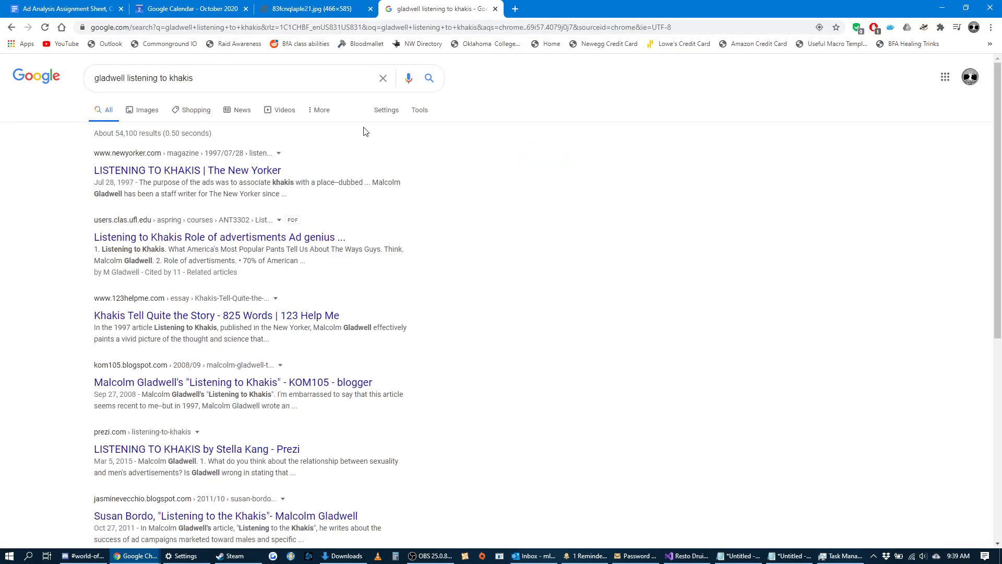
Open The New Yorker's "Listening to Khakis" search result in a separate browser tab and switch to it.
right_click(236, 180)
right_click(239, 171)
left_click(253, 181)
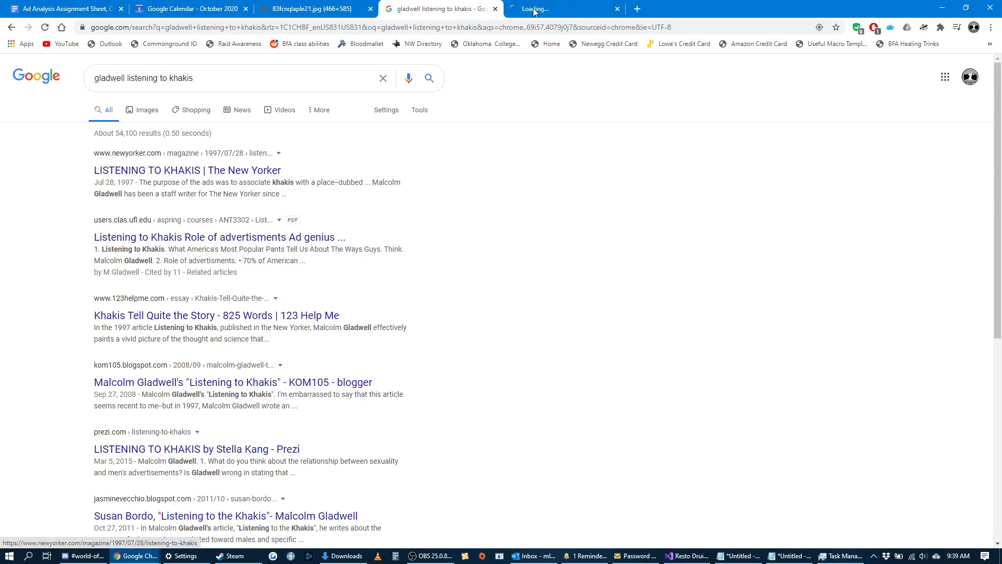
left_click(555, 11)
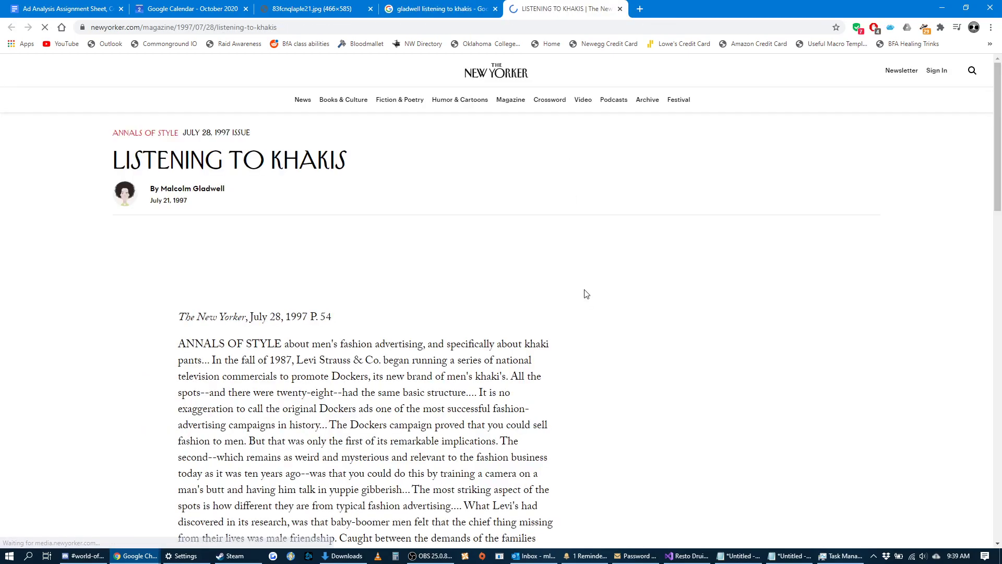
Look over the article's scanned pages and highlight the New Yorker issue date and page line beneath them.
scroll(595, 288, "down", 4)
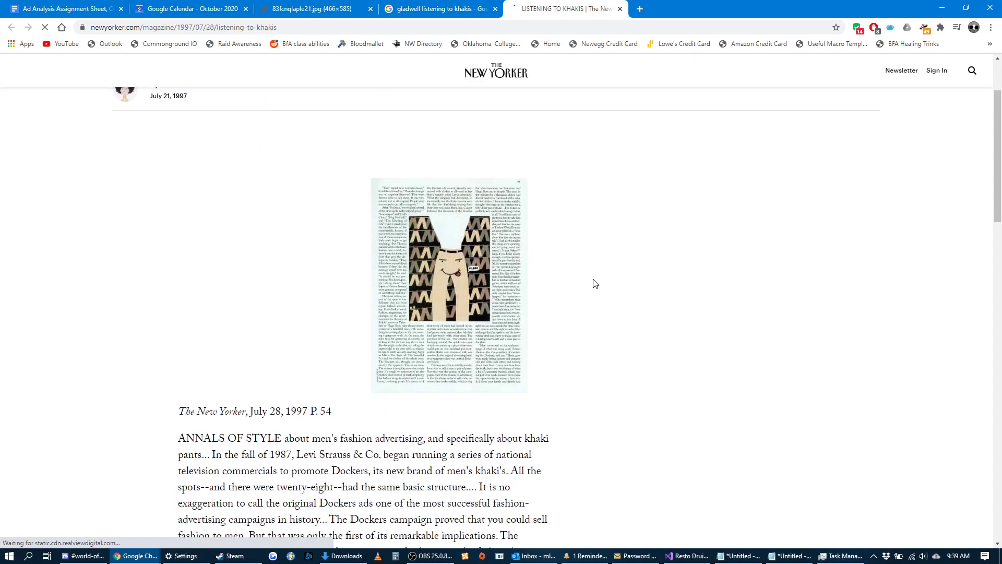
scroll(604, 283, "down", 1)
scroll(604, 284, "up", 5)
scroll(587, 308, "down", 1)
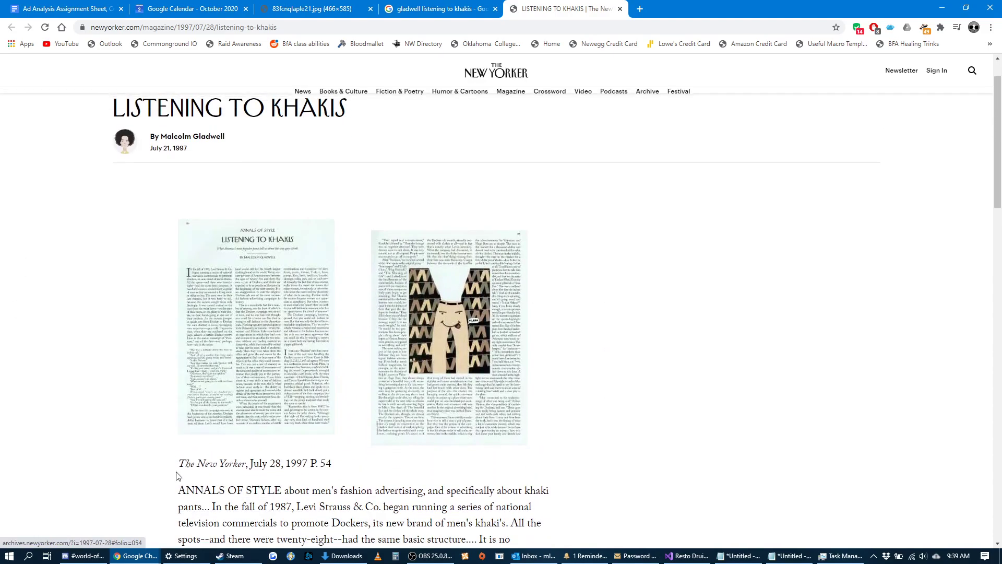
left_click_drag(349, 470, 174, 474)
left_click(300, 460)
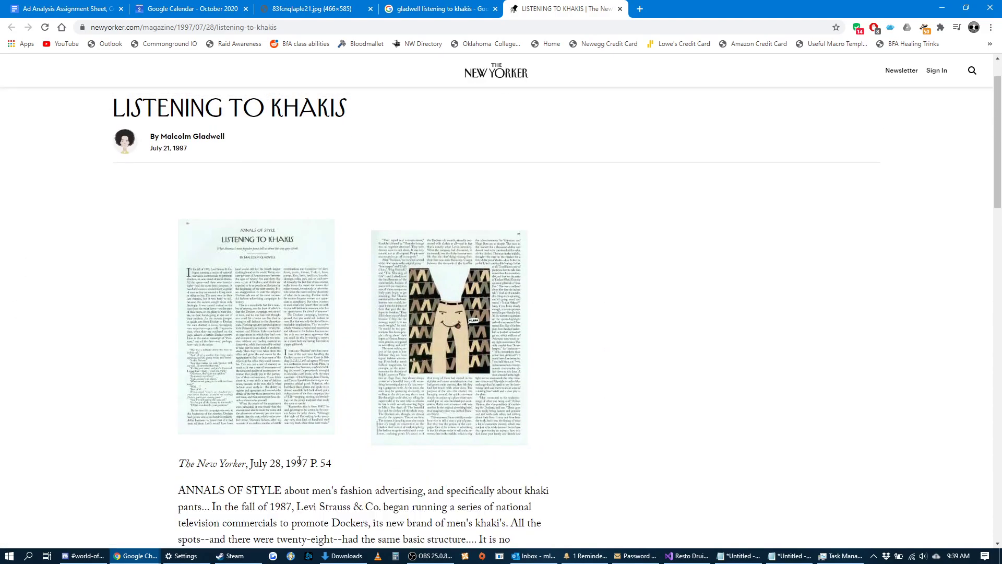
left_click_drag(324, 463, 177, 465)
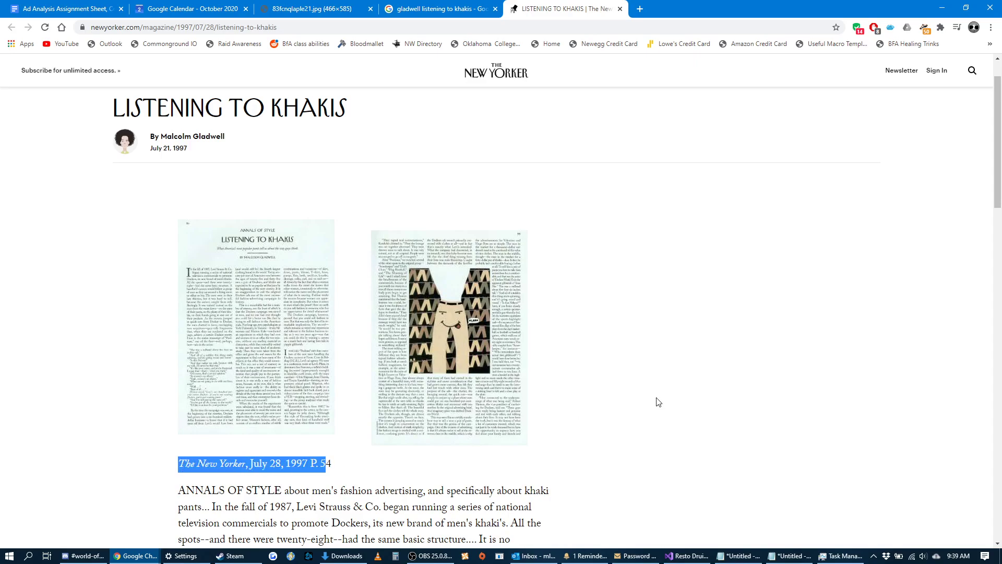
left_click(651, 413)
Add the New Yorker article's web address to the description of the October 4 "Listening to Khakis" event, save it and check the entry.
scroll(651, 412, "up", 1)
left_click(362, 27)
key("ctrl+c")
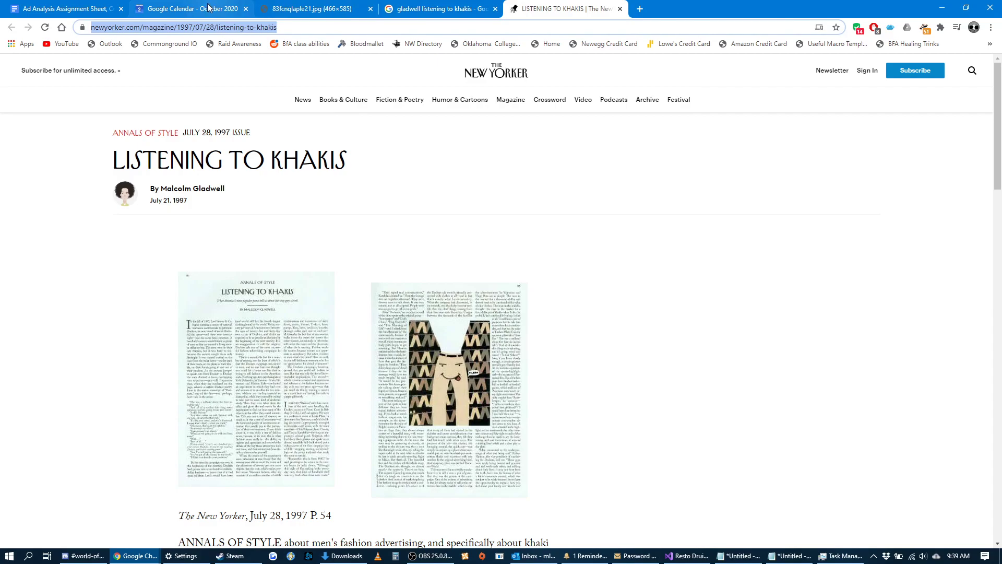
left_click(188, 9)
left_click(184, 209)
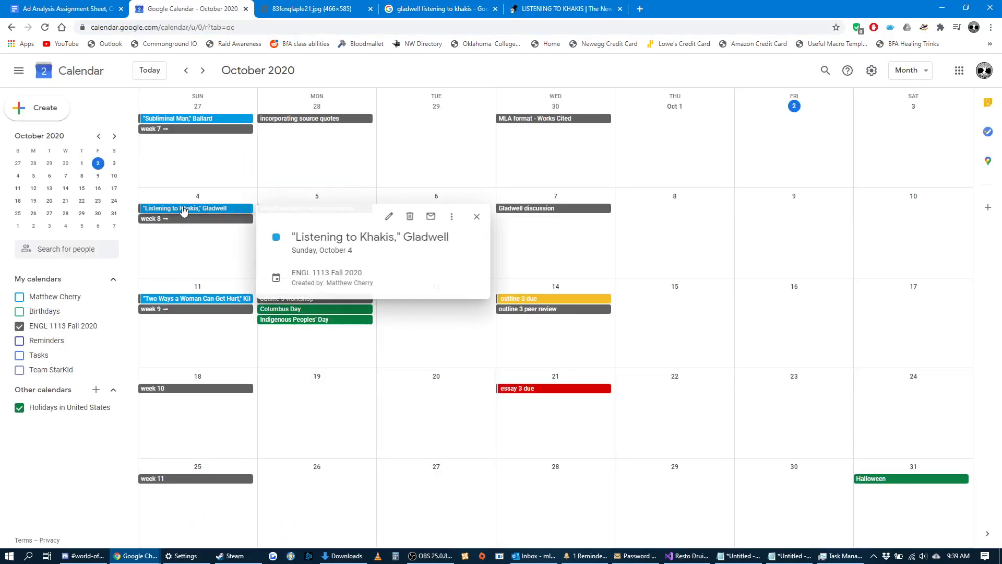
left_click(392, 217)
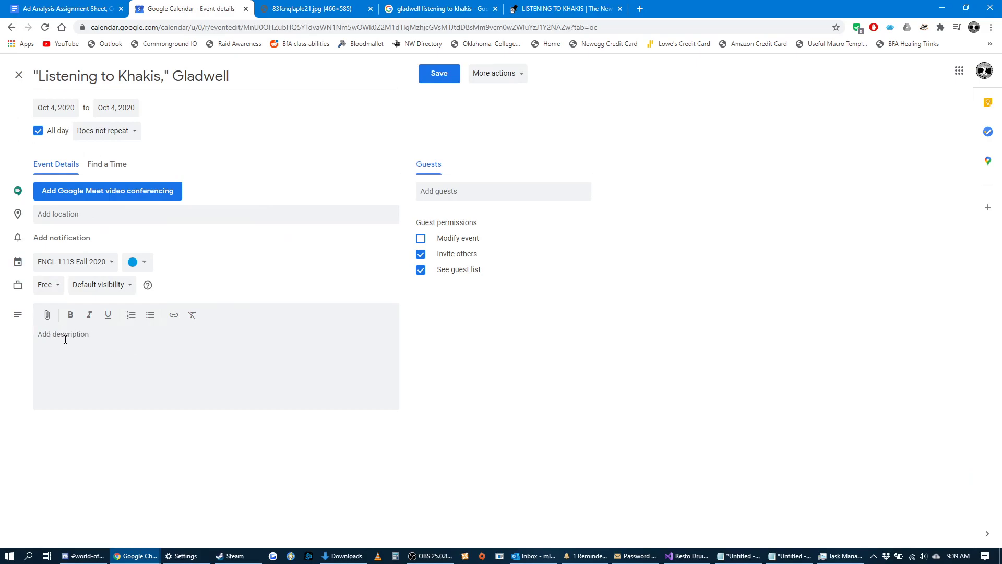
key("ctrl+v")
left_click(439, 73)
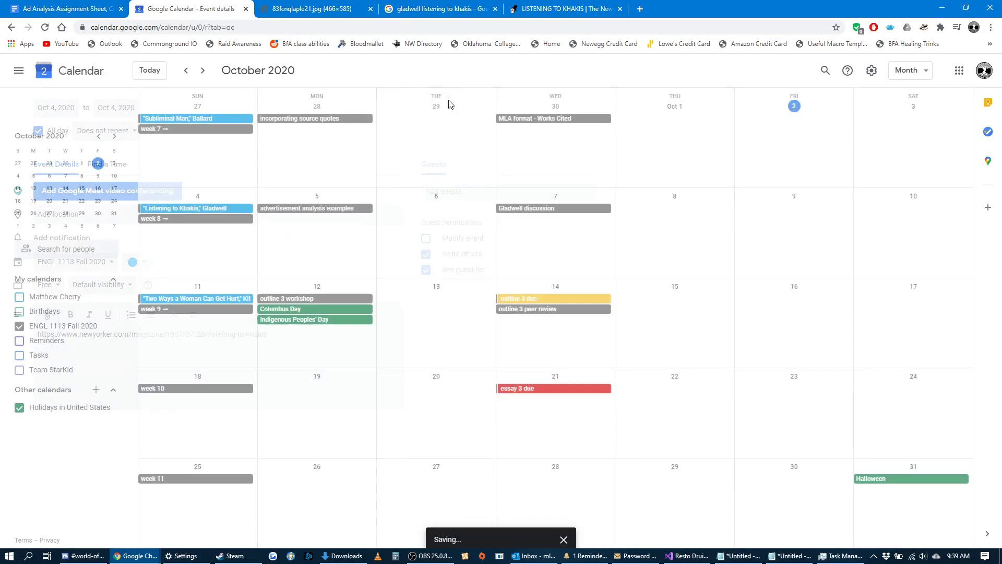
left_click(181, 209)
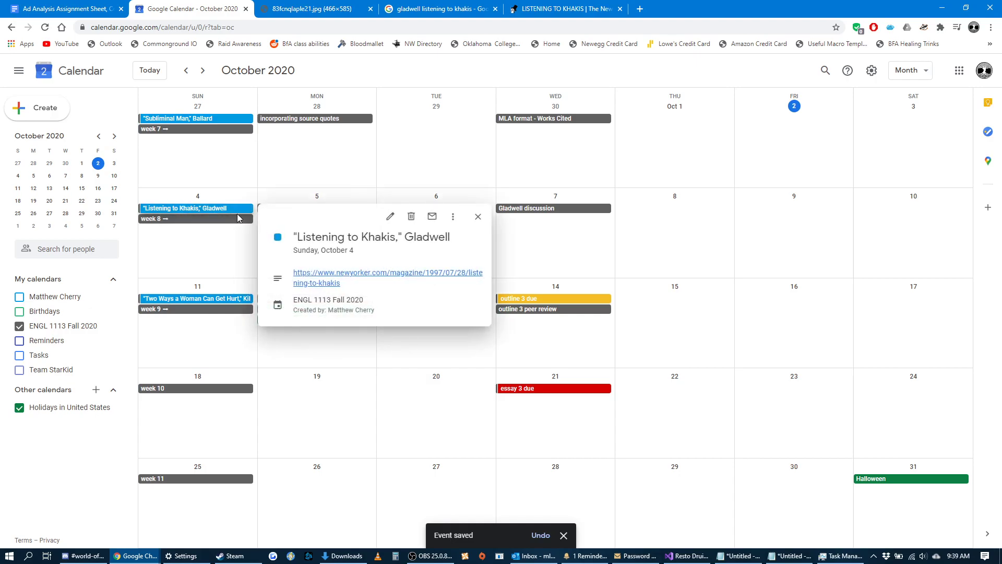
left_click(216, 250)
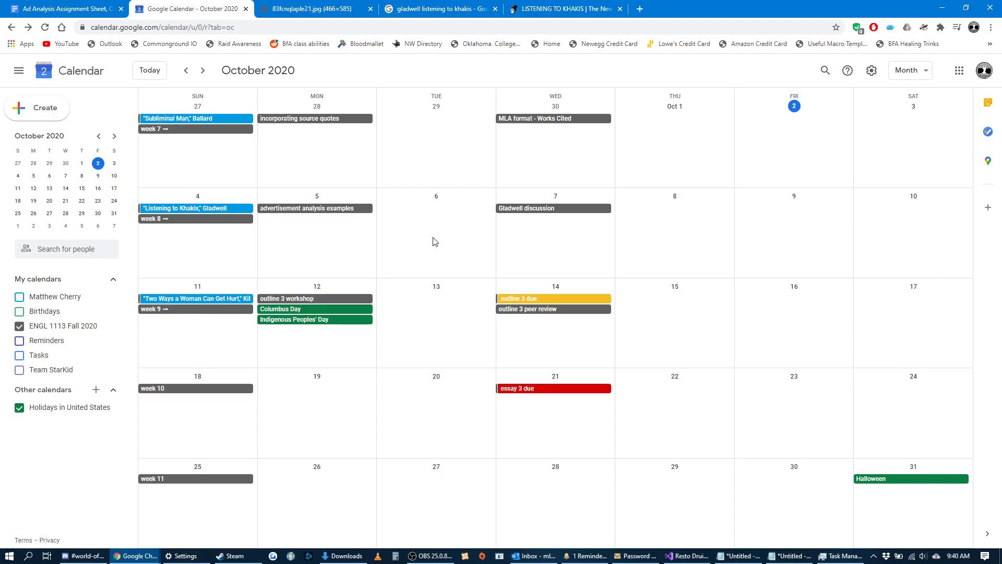
Start a line reading "Rhetorical appeals -" in a blank Google Docs document and set the zoom to 125%.
left_click_drag(314, 563, 673, 1)
type("r")
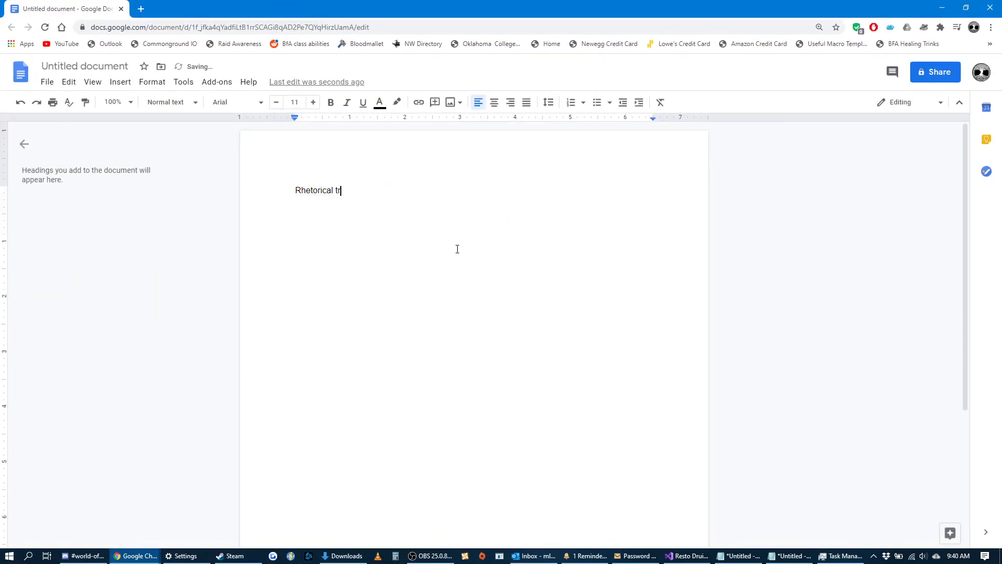
type("hetorical triangle")
key("BackSpace")
key("BackSpace")
key("BackSpace")
key("BackSpace")
key("BackSpace")
key("BackSpace")
key("BackSpace")
left_click(130, 102)
left_click(118, 225)
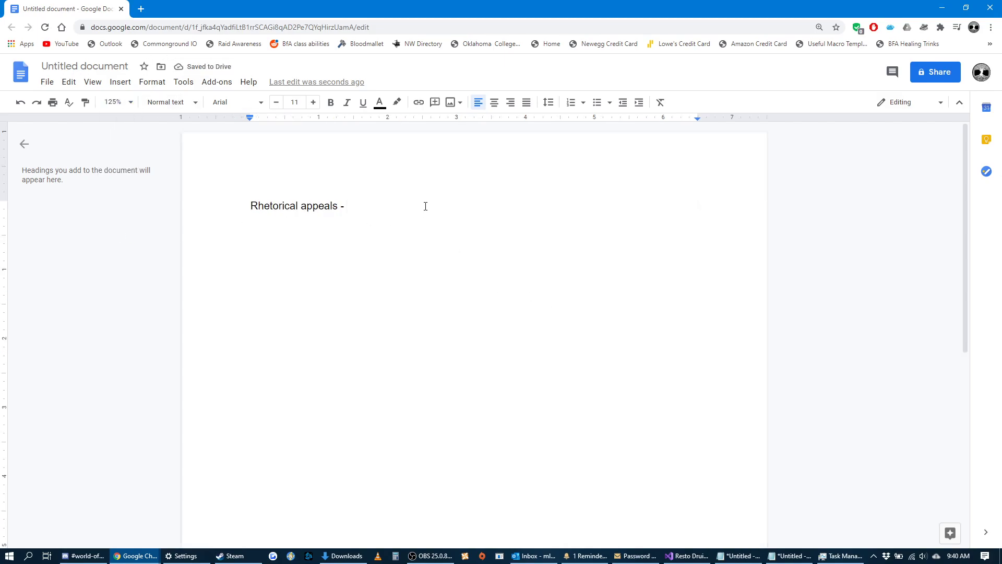
Complete the rhetorical appeals line with "ethos, pathos, logos, kairos" and begin a new line.
type("ethos, pathos, logos")
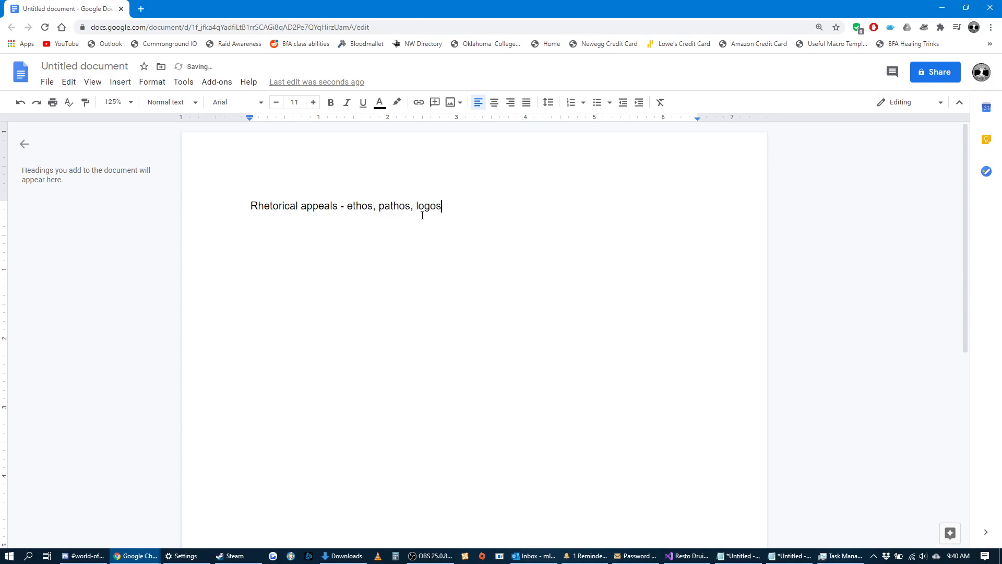
type(", kairos")
key("Return")
Write the second line as "Logical fallacies (ad hominem, circular logic, slippery slope, etc)".
type("Logical fallacies (ad hominem)")
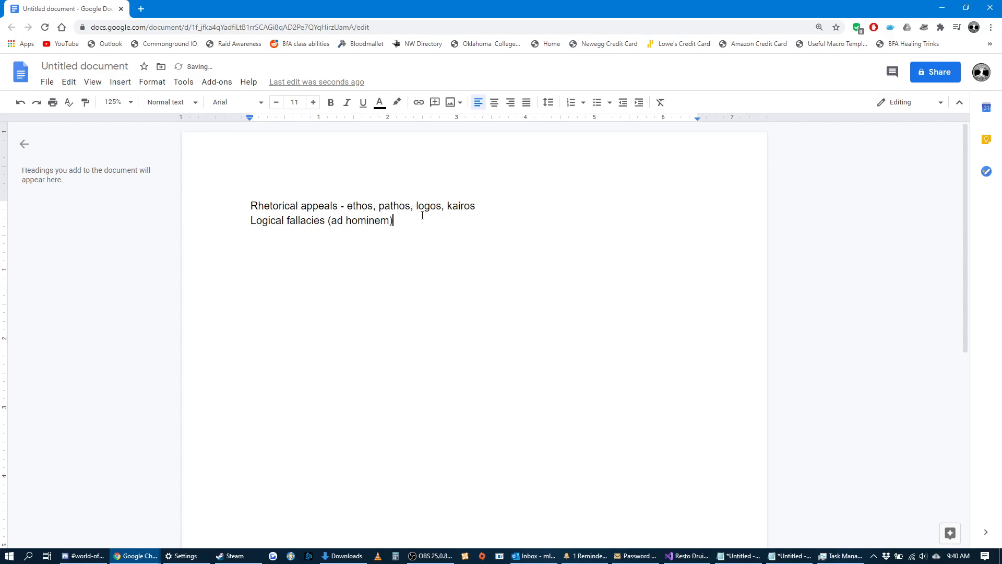
type(" circular logic, slippery slope, etc")
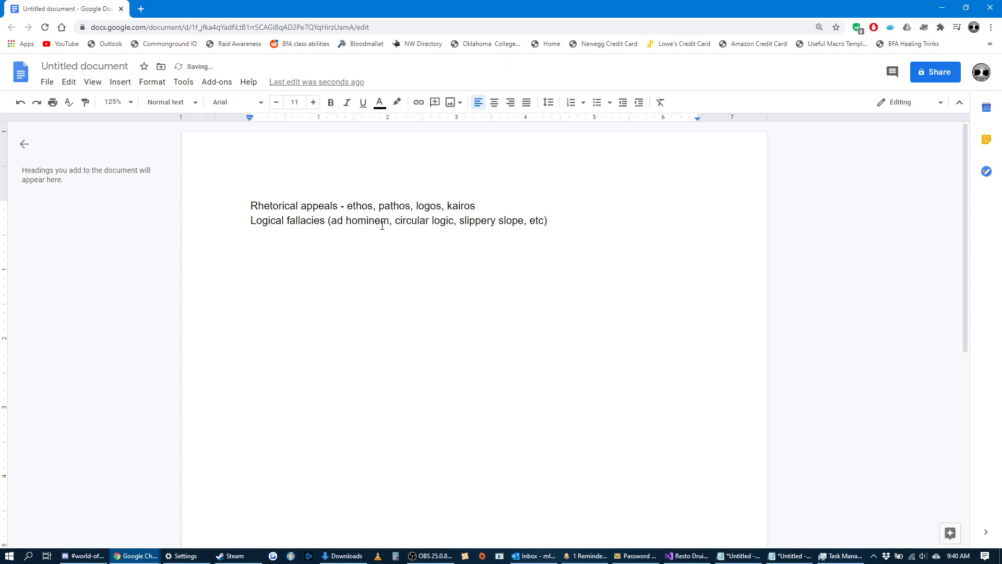
Switch back to the Google Calendar window and discard the untitled October 8 event draft.
key("alt+Tab")
key("alt+Tab")
key("alt+Tab")
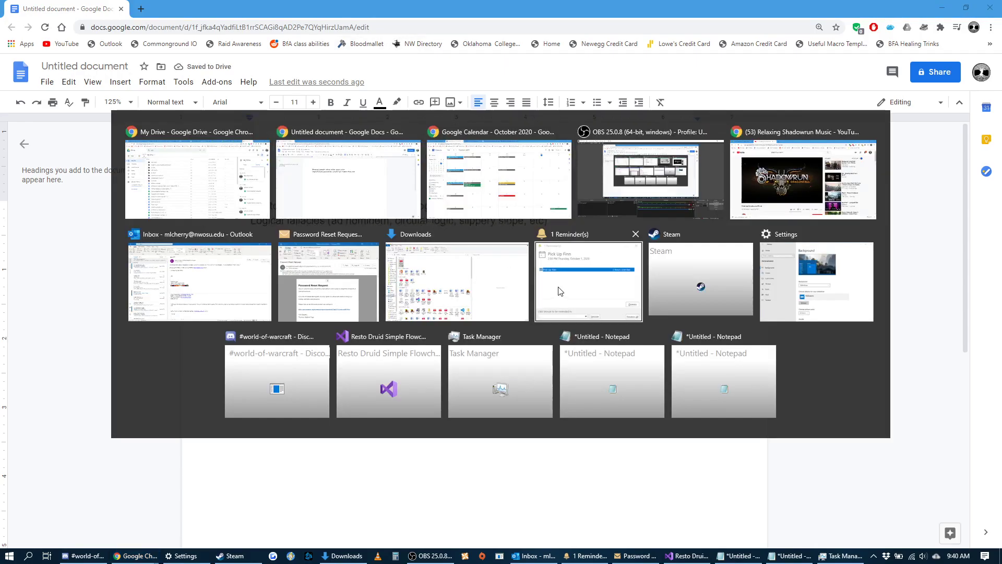
left_click(645, 253)
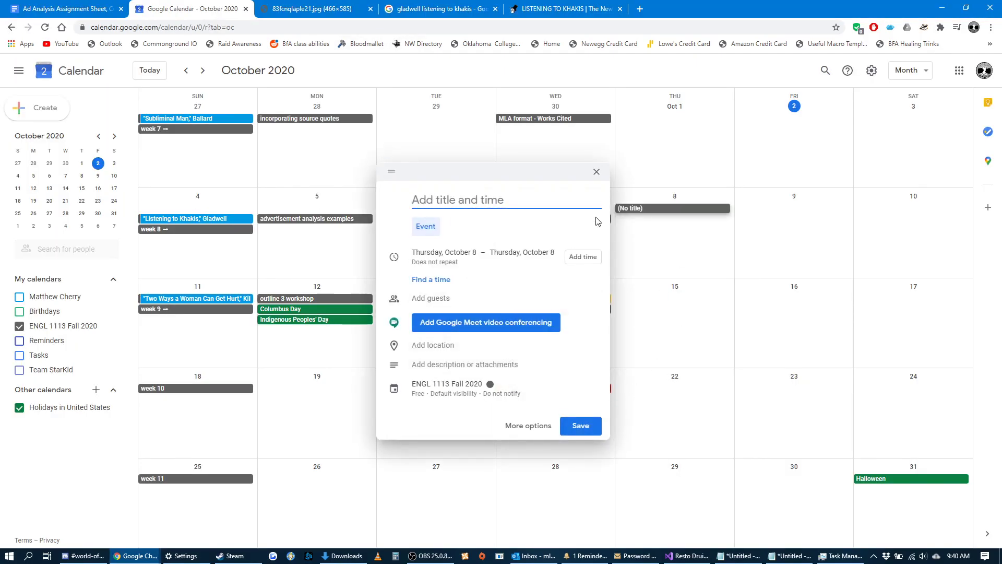
left_click(597, 171)
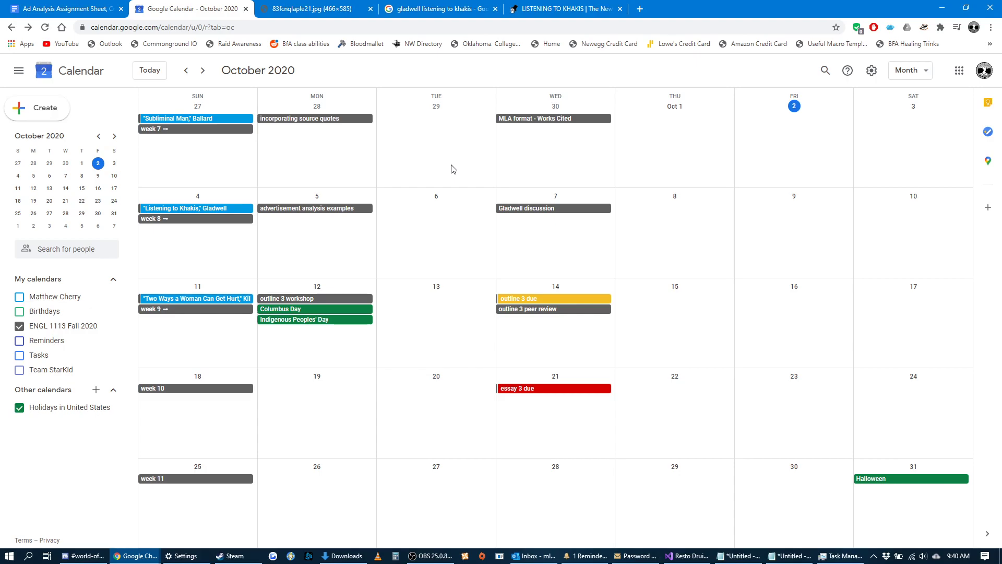
Review the start of the ad analysis assignment sheet and the calendar details for "outline 3 due" and "essay 3 due".
left_click(79, 9)
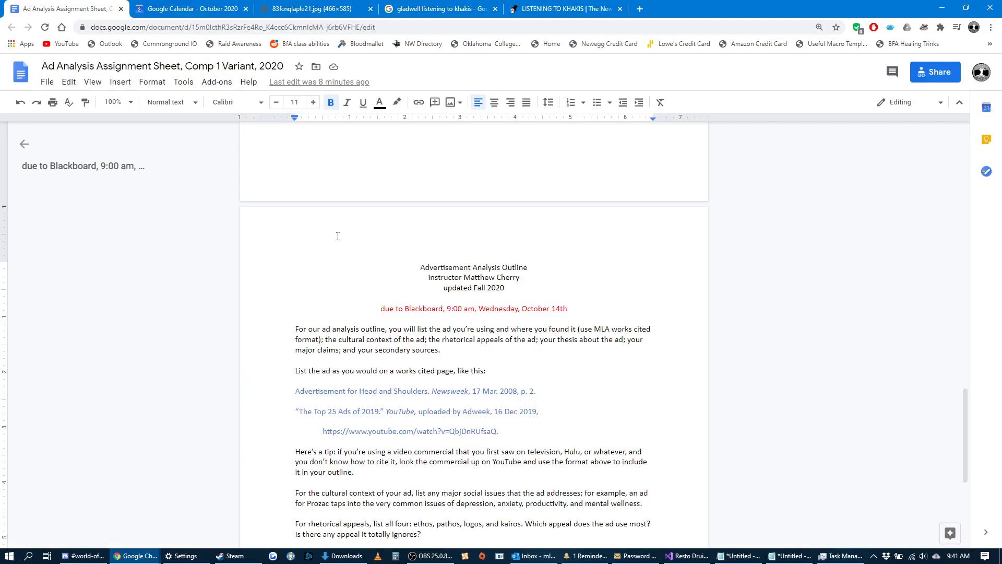
scroll(555, 294, "up", 10)
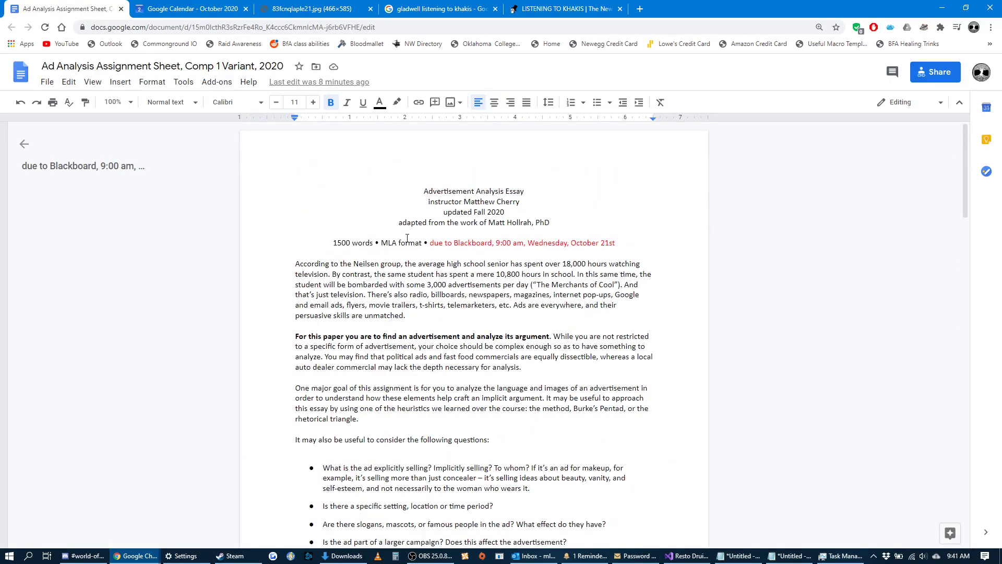
left_click(197, 10)
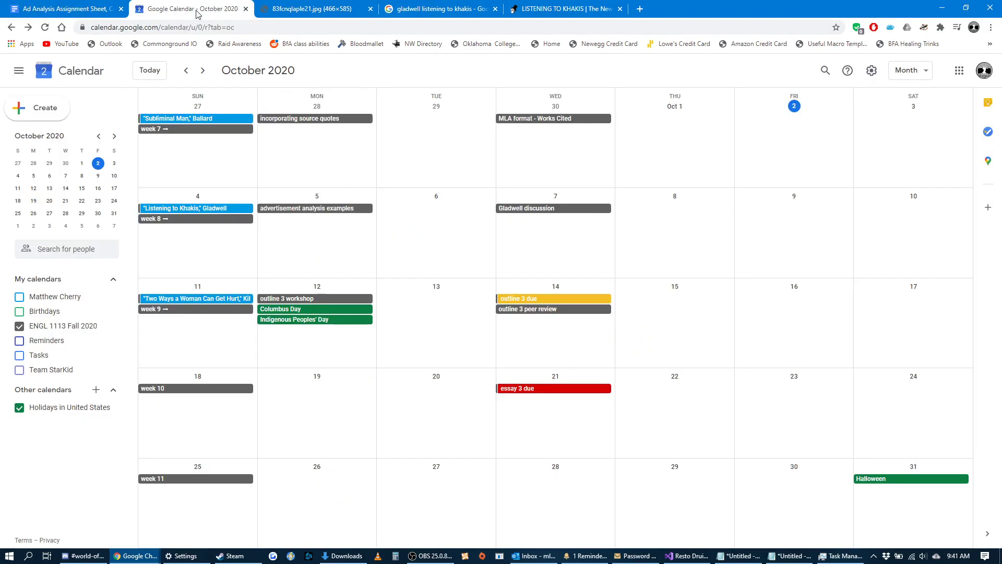
left_click(514, 299)
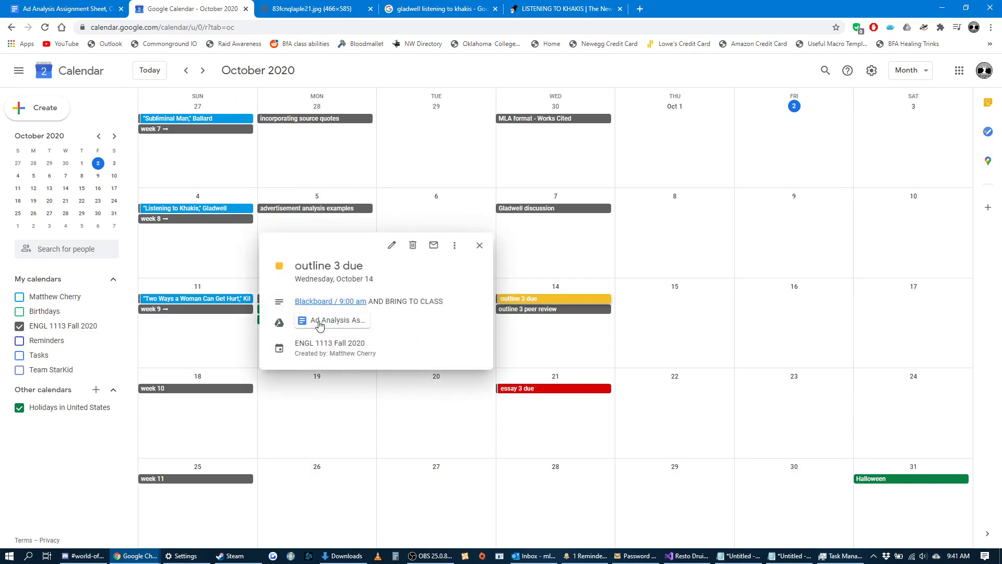
left_click(515, 387)
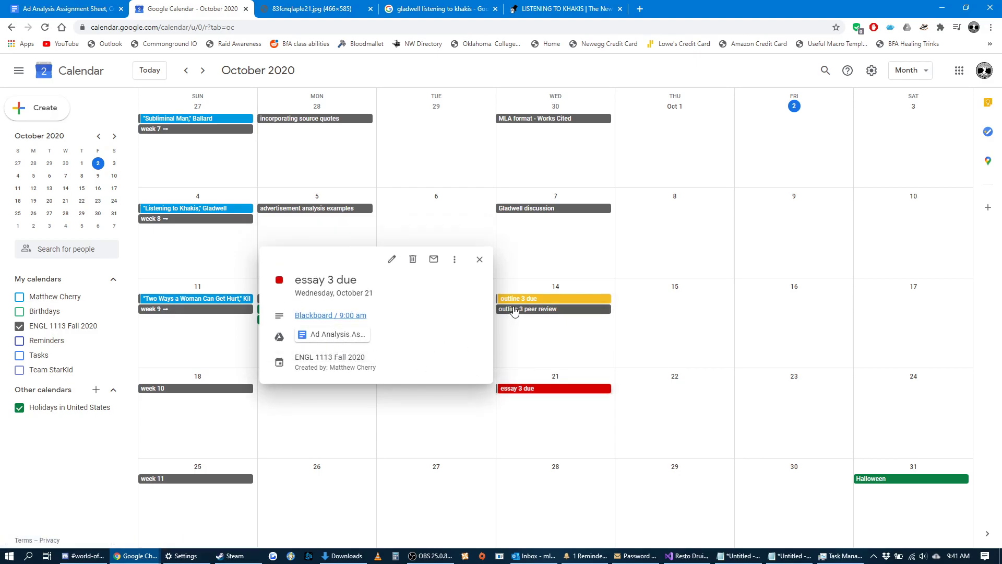
Delete the final paragraph about listing at least three secondary sources from the assignment sheet's Advertisement Analysis Outline page.
left_click(76, 11)
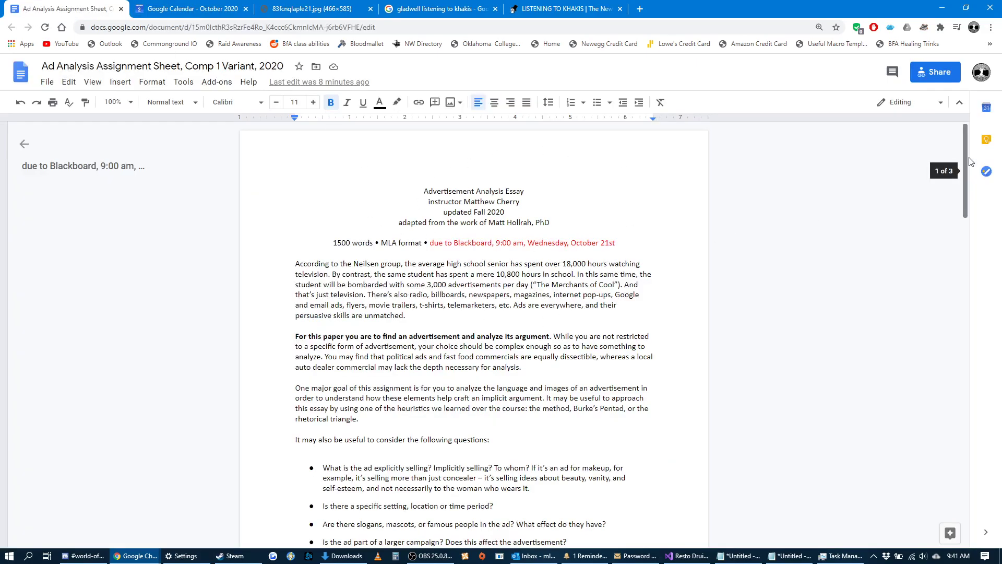
left_click_drag(966, 151, 964, 444)
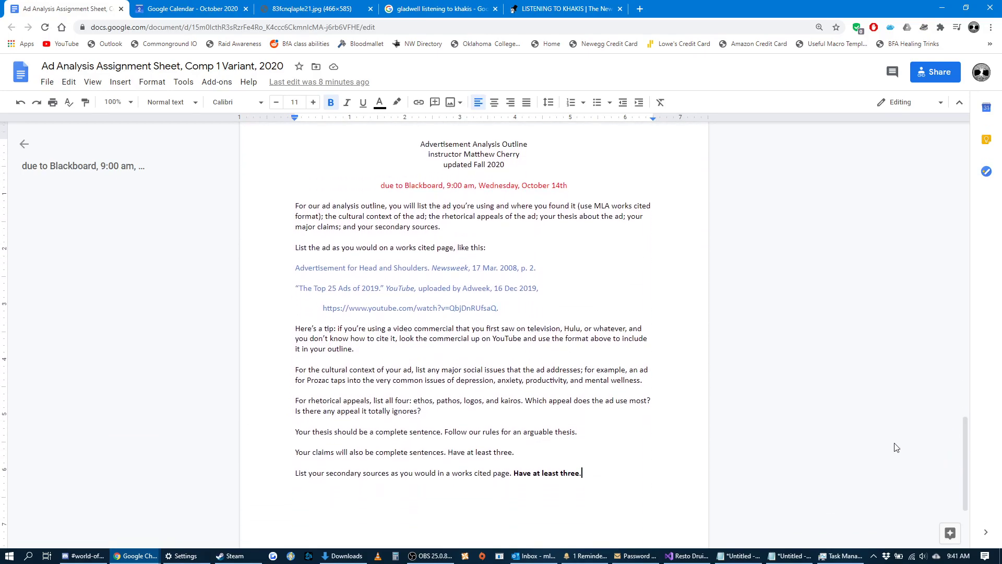
left_click(499, 229)
left_click_drag(587, 475, 296, 473)
key("BackSpace")
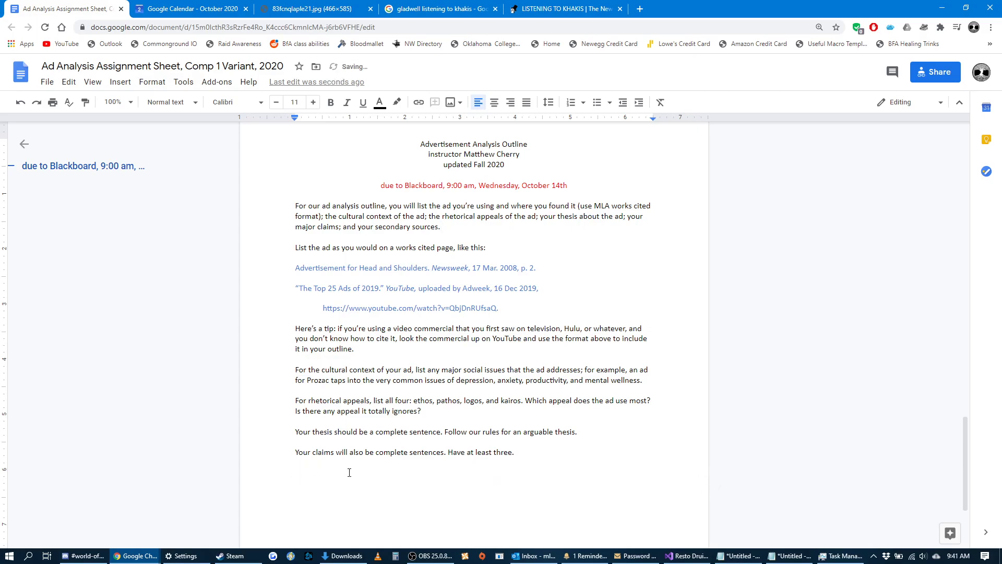
key("BackSpace")
Highlight the sentence "Follow our rules for an arguable thesis." in the outline instructions.
left_click_drag(579, 432, 521, 432)
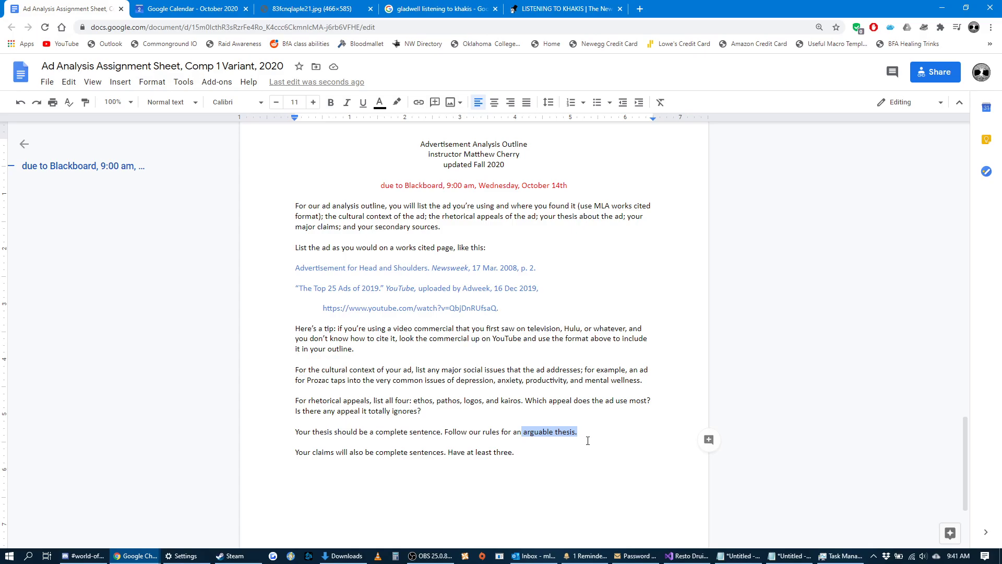
left_click_drag(585, 431, 444, 435)
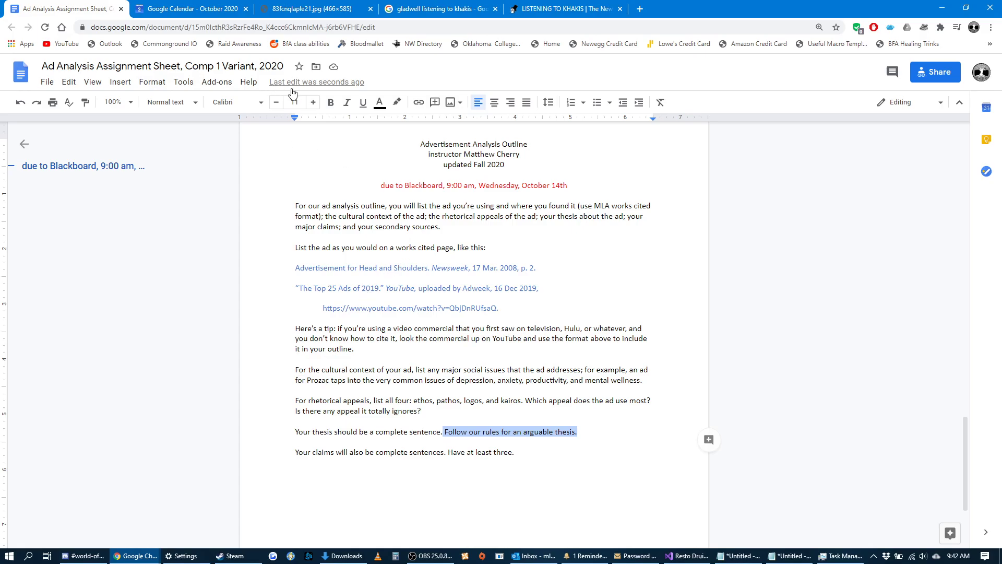
Strike through the highlighted sentence "Follow our rules for an arguable thesis." in the outline instructions.
left_click(151, 83)
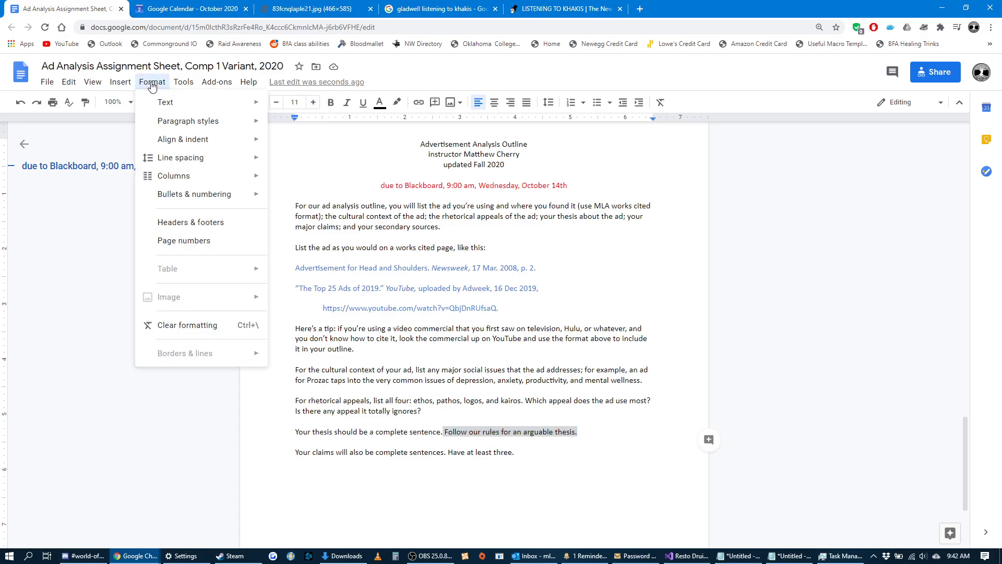
mouse_move(165, 102)
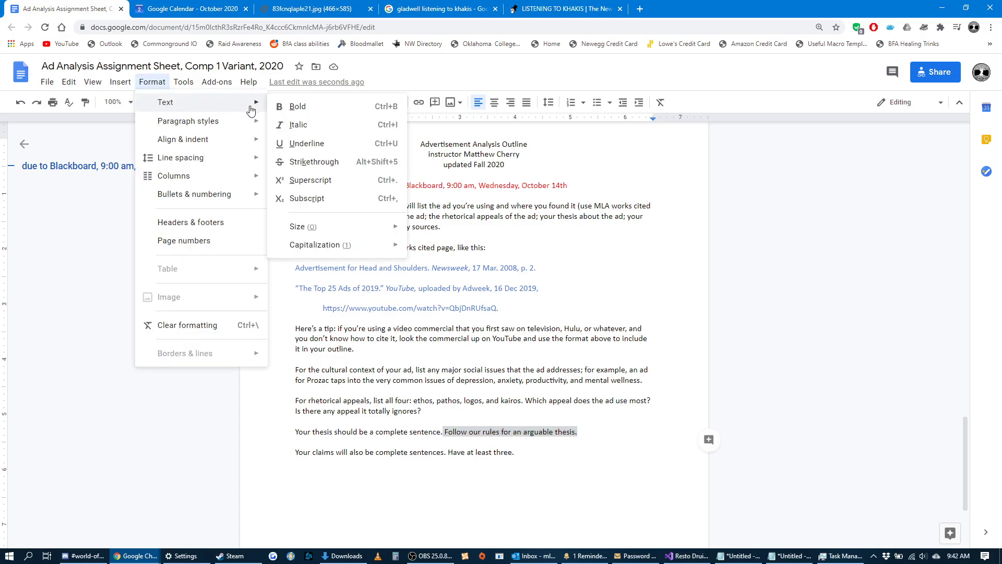
left_click(308, 163)
left_click(594, 432)
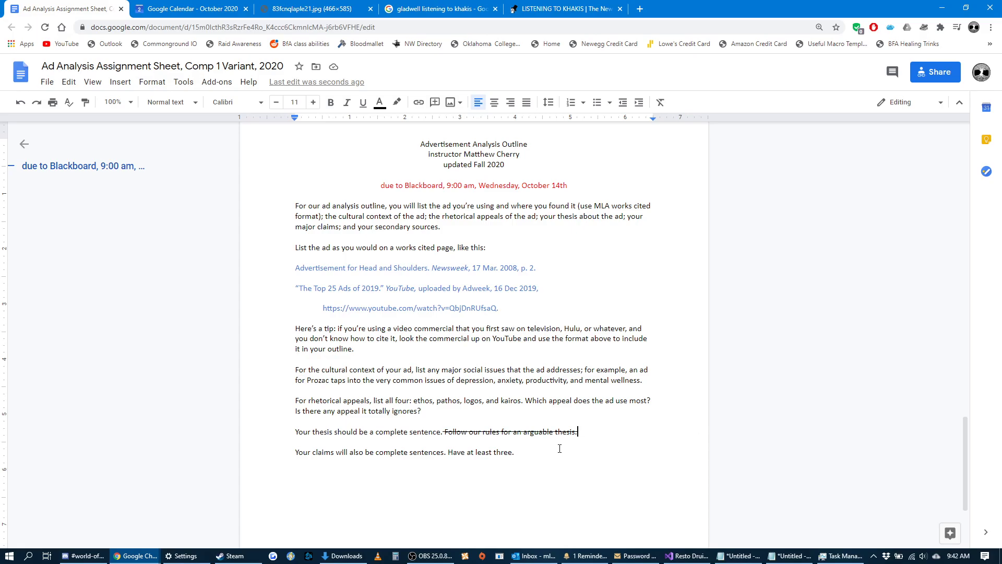
double_click(599, 429)
Search Google for "interesting print ads" in a new browser tab and browse the image results.
left_click(640, 9)
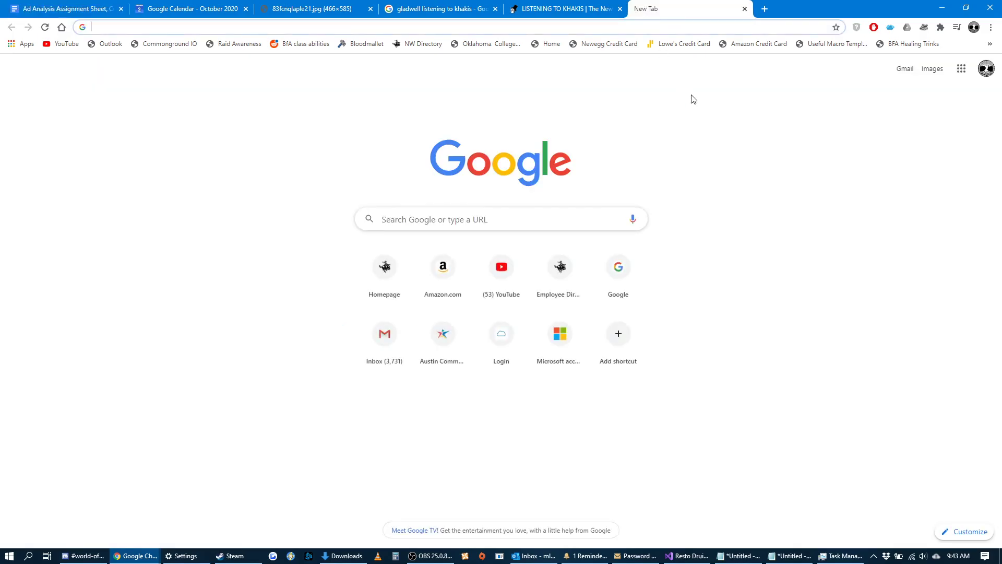
type("interesting")
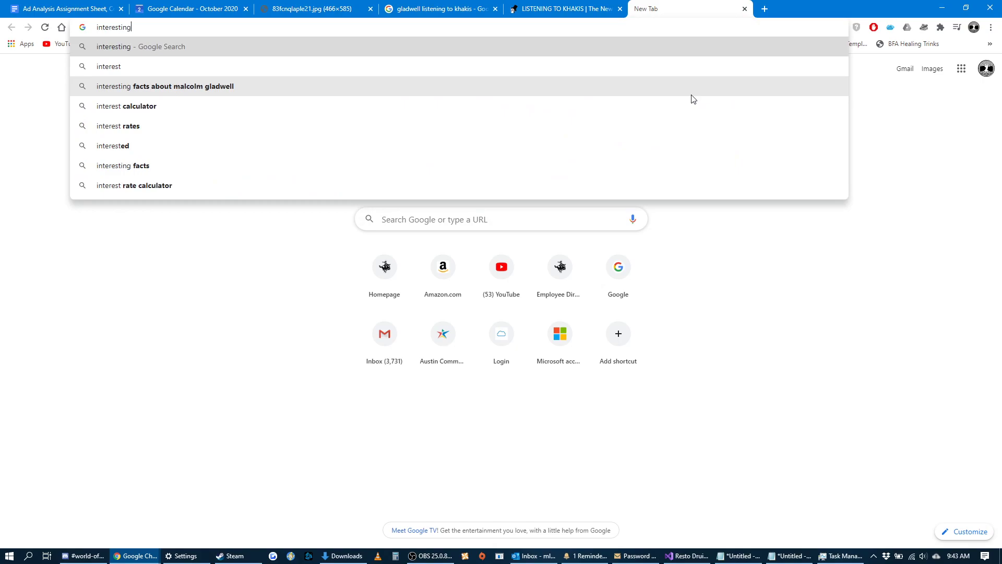
type(" print ad")
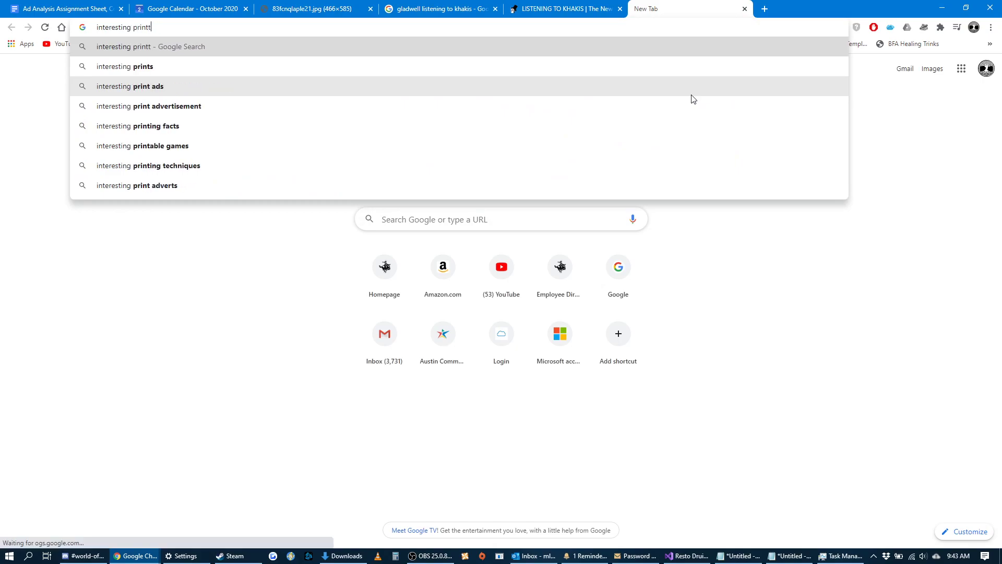
key("Return")
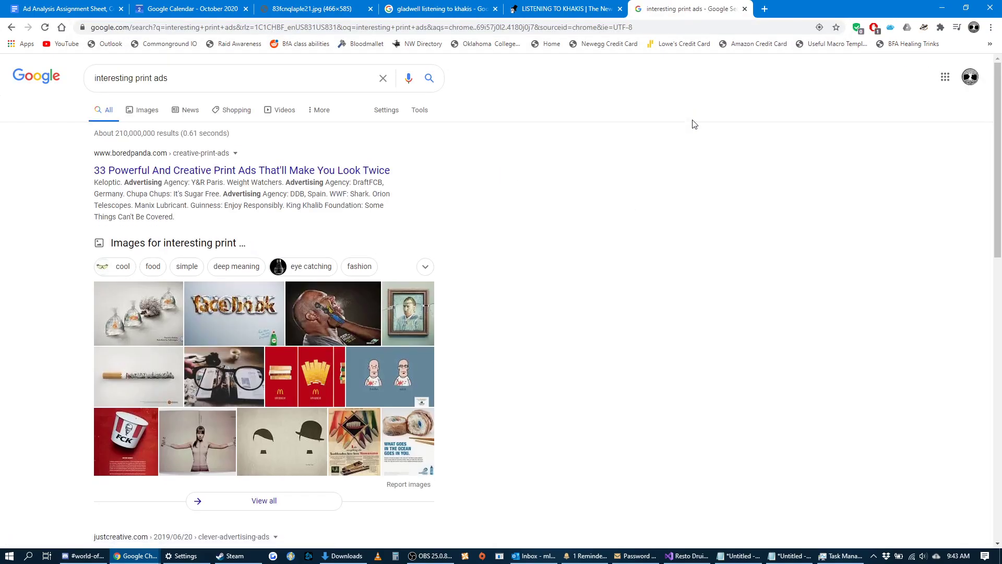
left_click(146, 110)
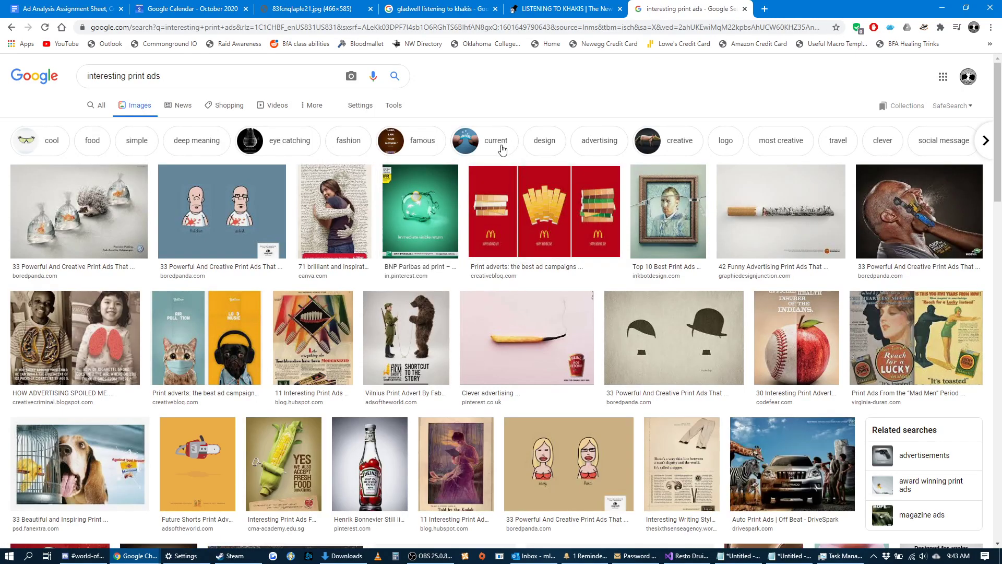
scroll(502, 157, "down", 9)
scroll(500, 149, "up", 10)
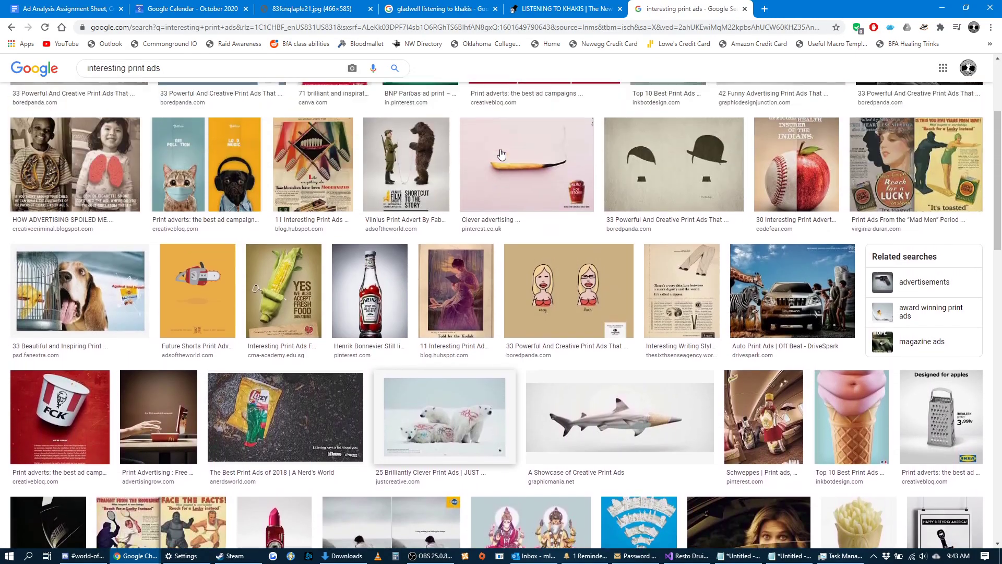
Refine the image search to "interesting print ads mcdonalds" and look through the results.
left_click(246, 78)
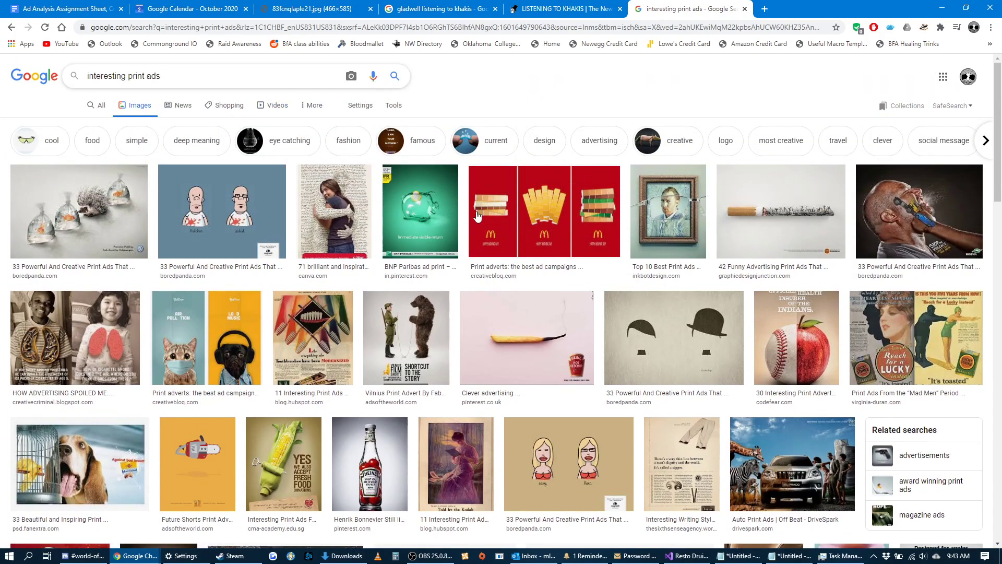
type("mcdonalds")
key("Return")
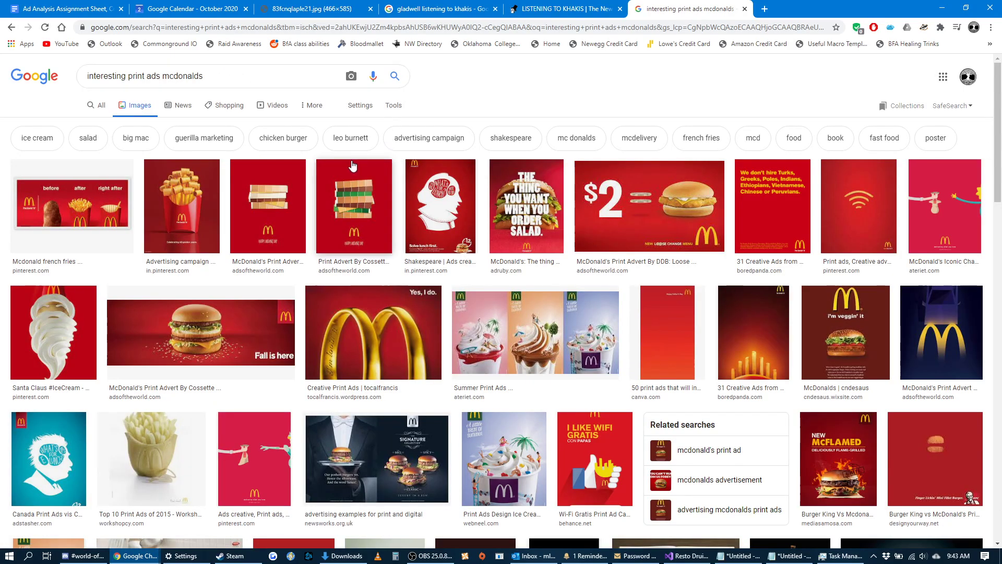
scroll(340, 159, "down", 3)
scroll(340, 159, "down", 11)
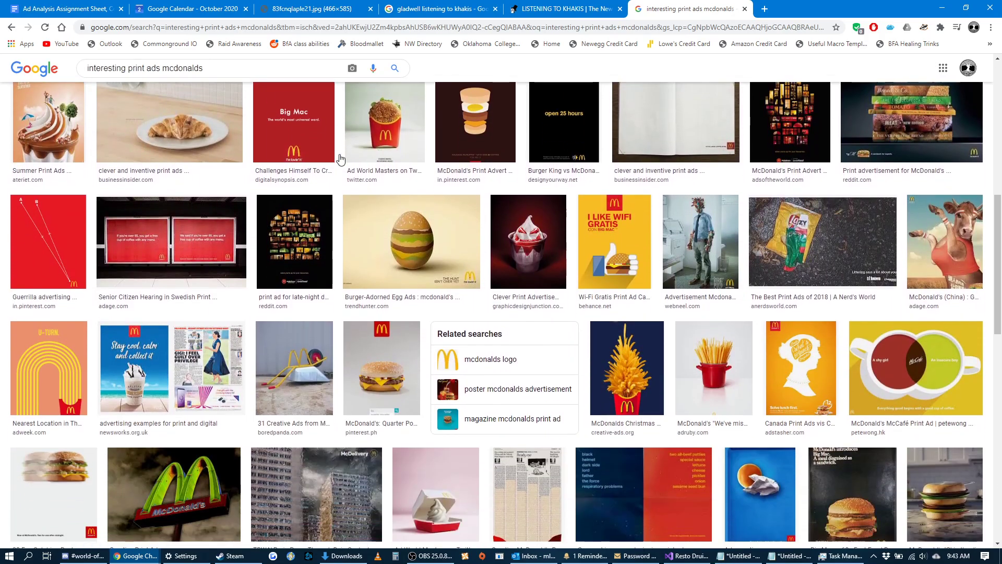
scroll(341, 159, "down", 5)
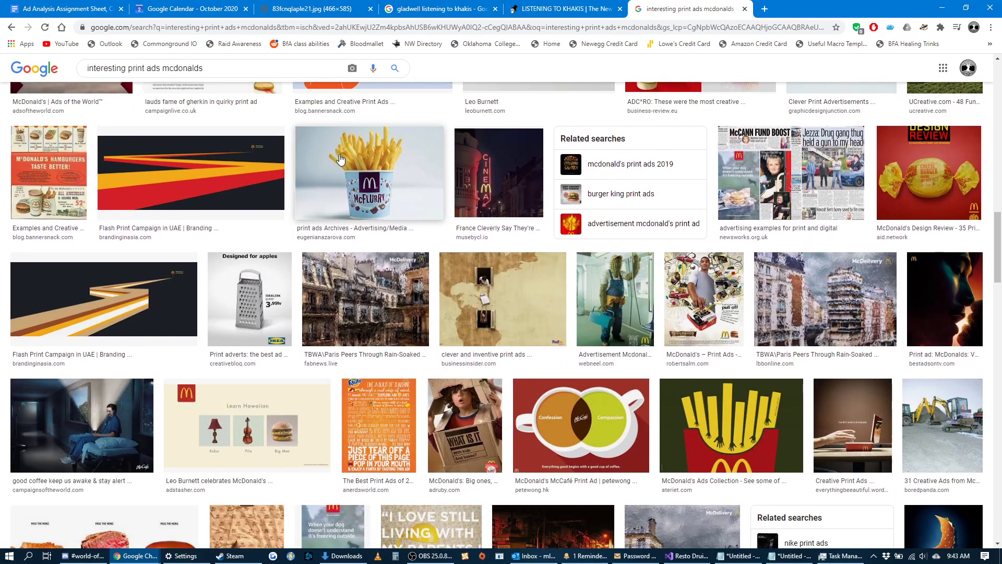
scroll(340, 159, "up", 13)
scroll(340, 159, "up", 7)
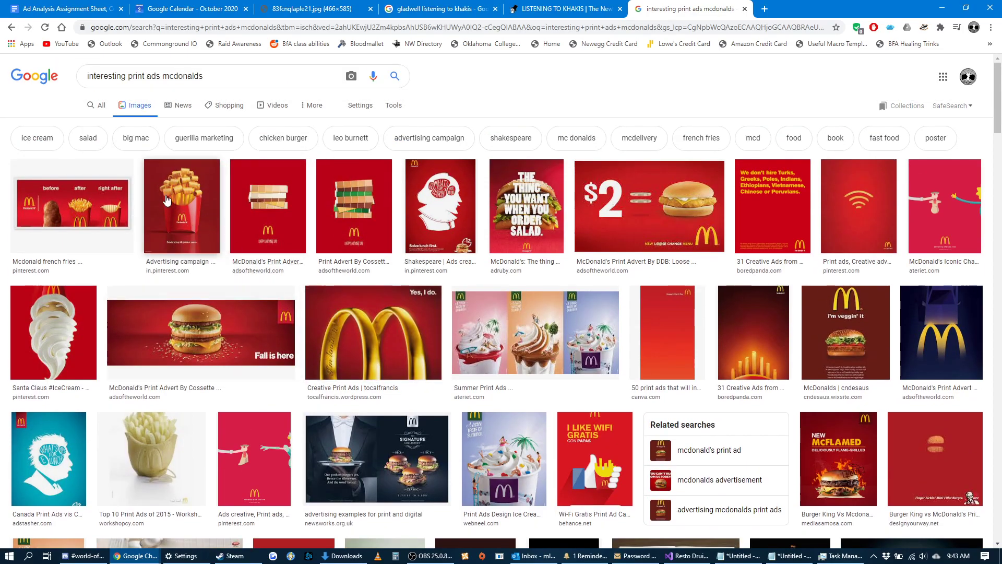
Preview the "Celebrating 60 golden years" fries ad and the McDonald's Iconic Character ad, and examine the latter's related images.
left_click(177, 212)
scroll(305, 203, "down", 7)
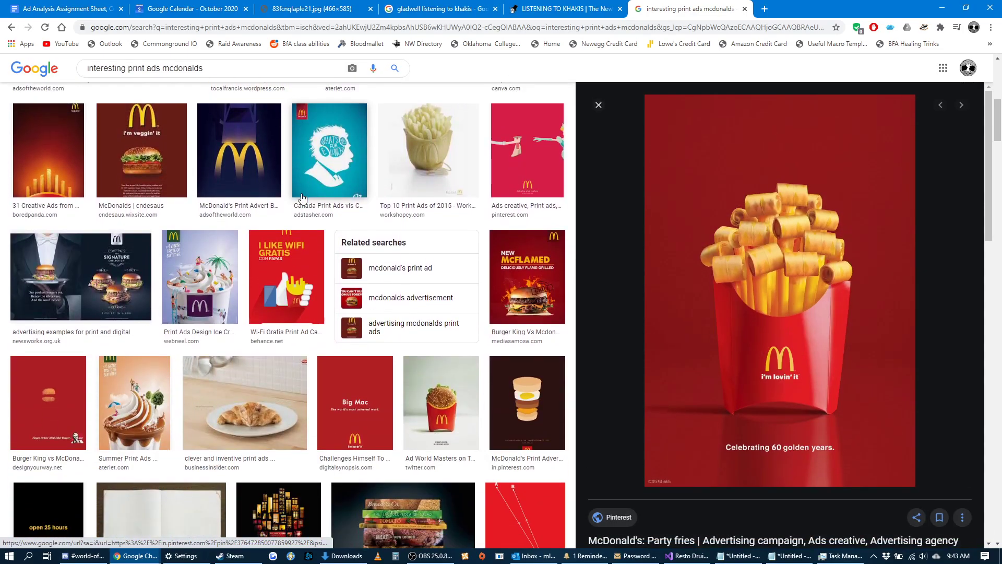
scroll(303, 199, "up", 8)
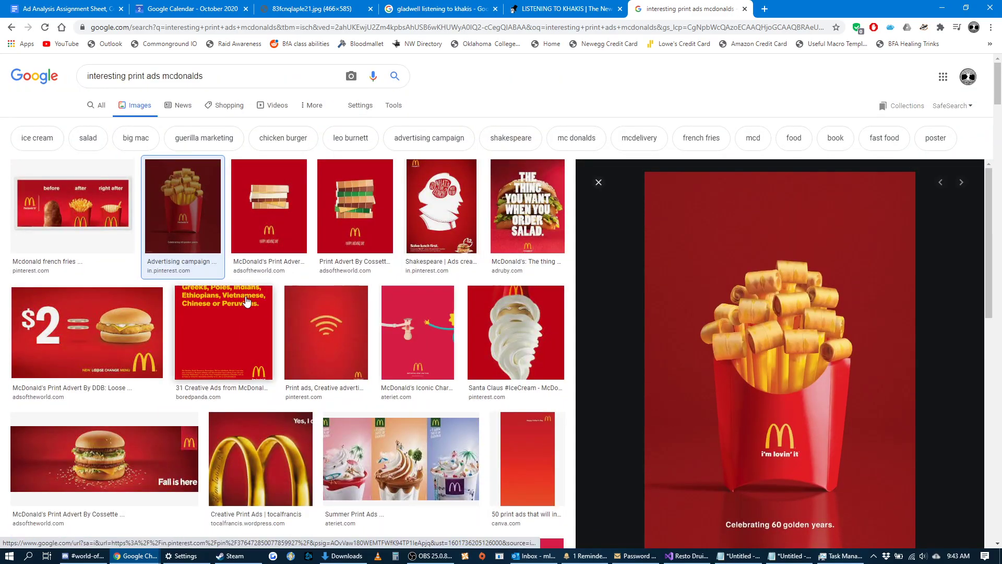
left_click(407, 347)
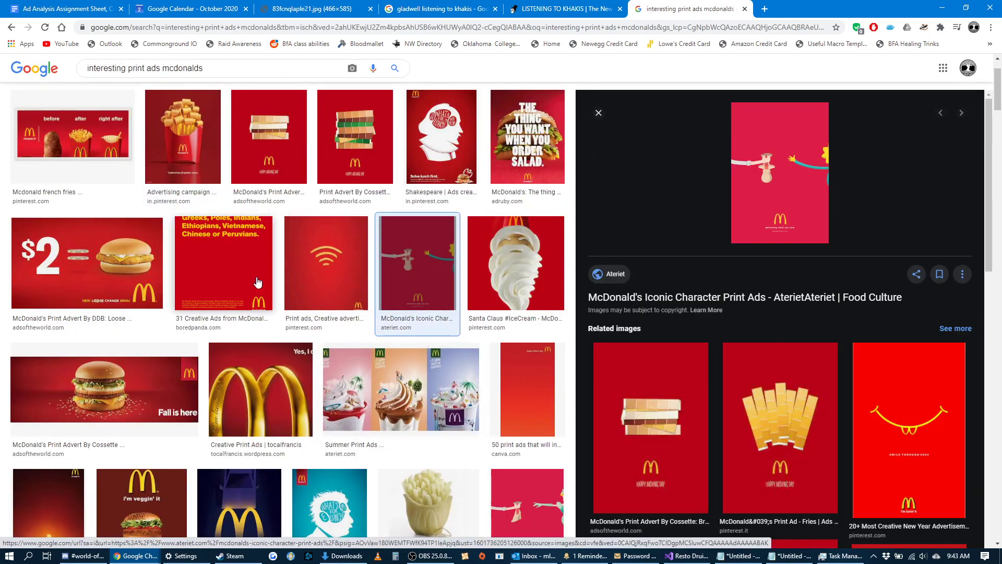
scroll(255, 197, "down", 5)
scroll(632, 272, "down", 8)
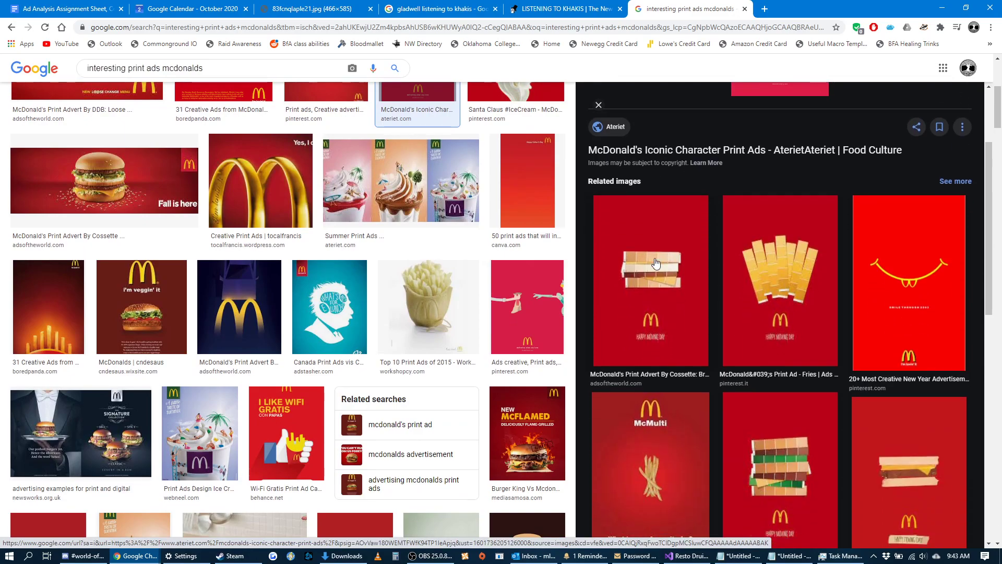
scroll(656, 260, "down", 5)
scroll(641, 249, "down", 2)
scroll(642, 248, "up", 7)
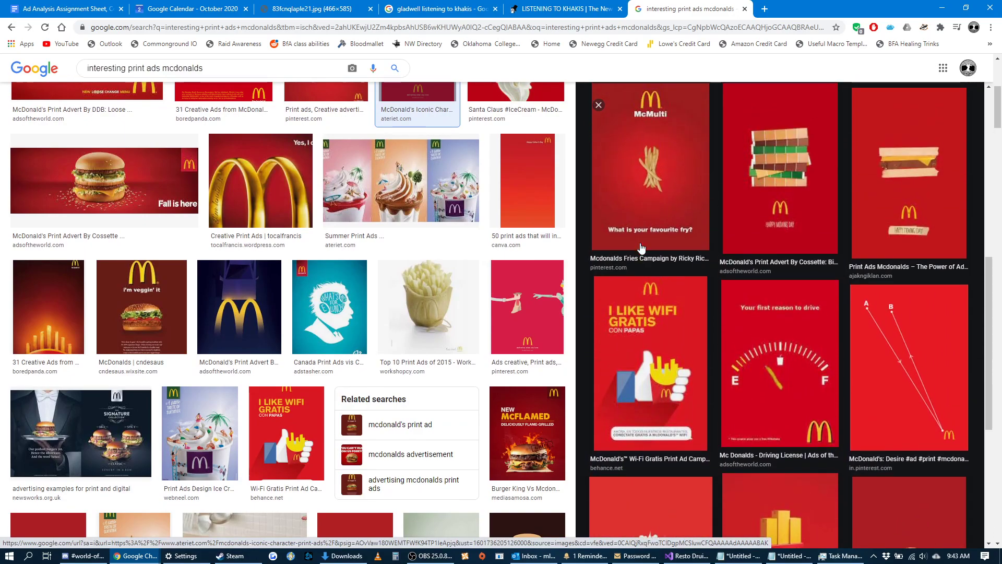
scroll(738, 284, "up", 5)
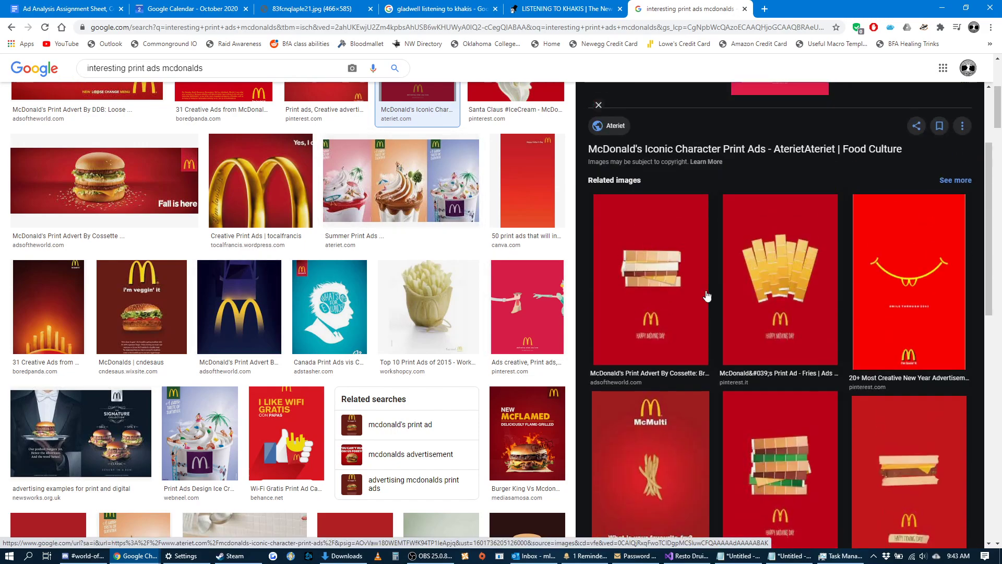
scroll(193, 146, "up", 2)
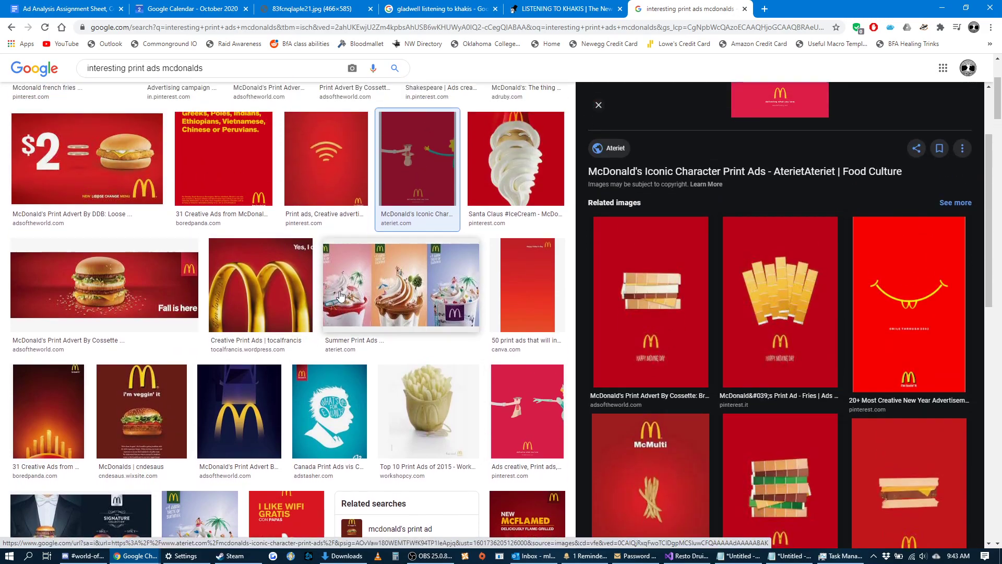
Preview the "Fall is here" burger ad and the related "Stop staring at me like I'm some piece of meat" ad, examining their related images.
left_click(201, 306)
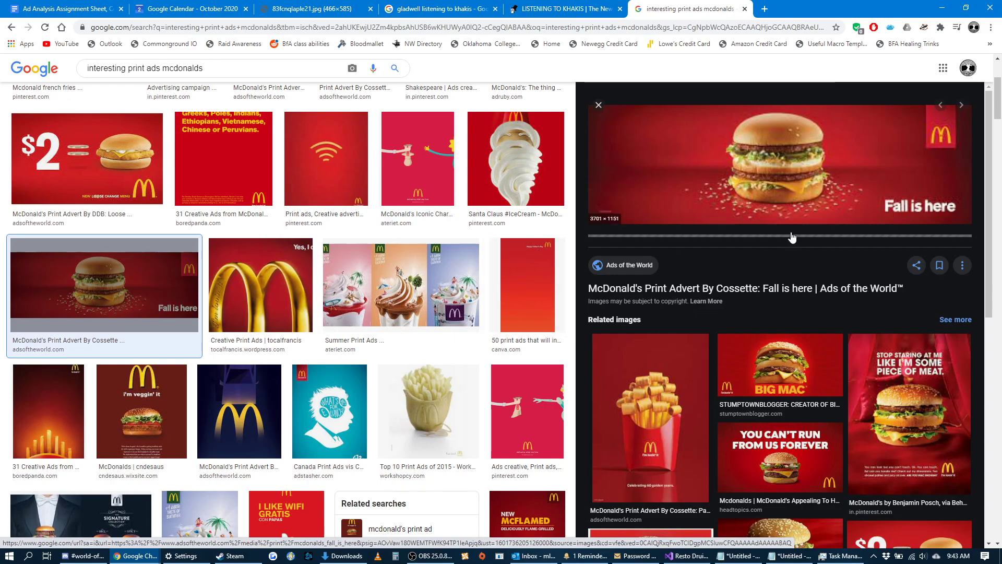
scroll(791, 230, "down", 8)
scroll(806, 253, "down", 1)
scroll(300, 277, "down", 5)
scroll(300, 276, "up", 1)
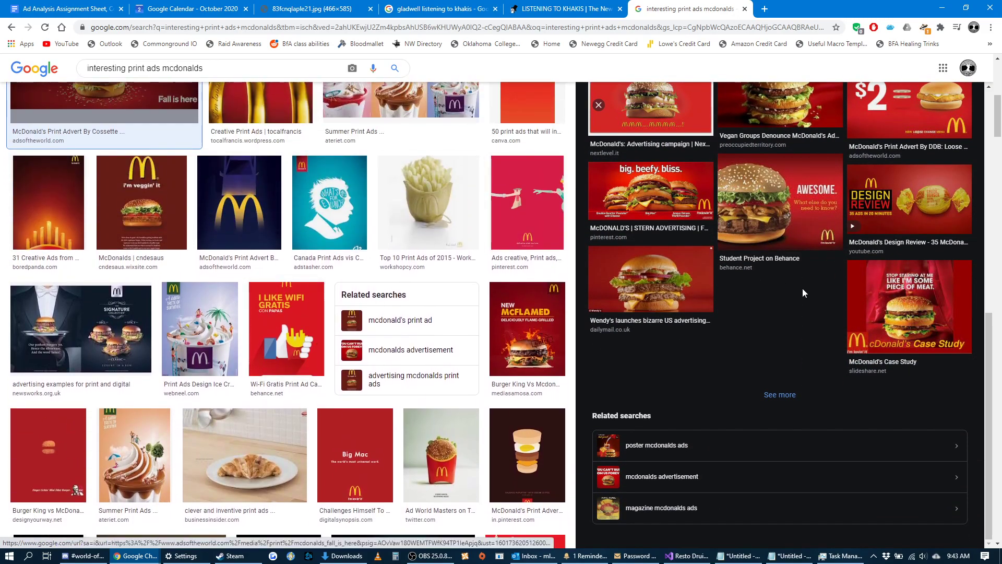
scroll(803, 288, "up", 3)
scroll(733, 389, "up", 2)
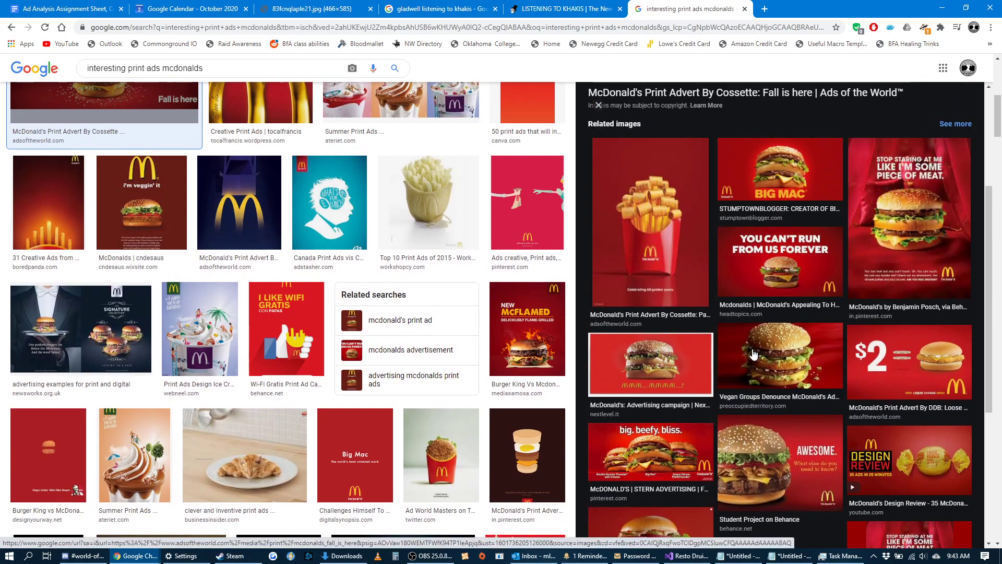
left_click(891, 275)
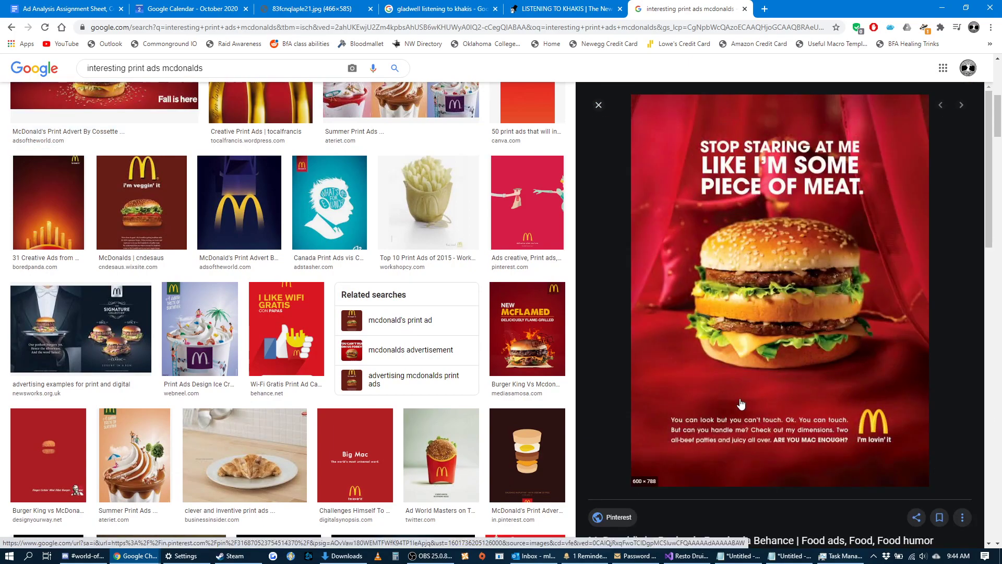
scroll(676, 376, "down", 12)
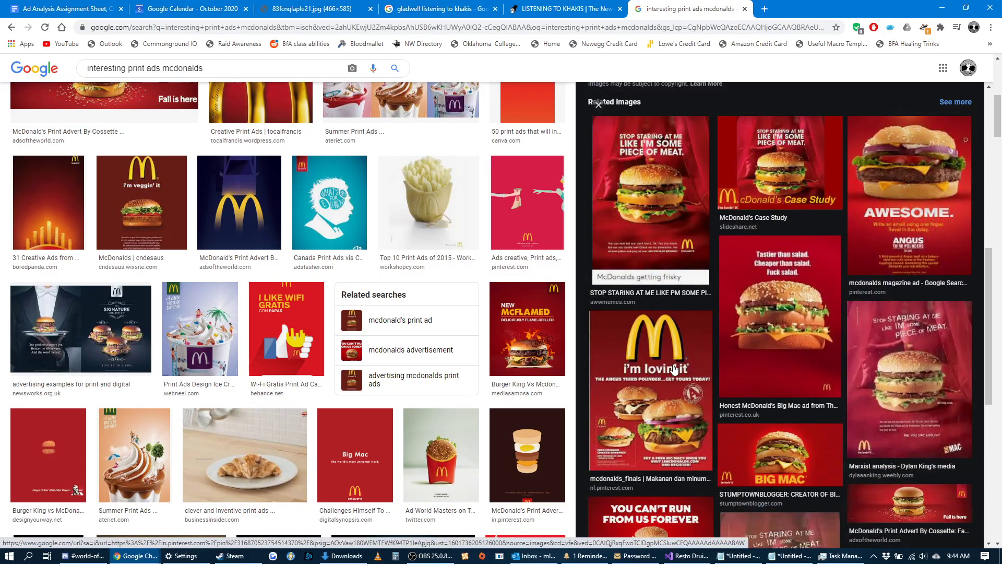
scroll(674, 370, "up", 10)
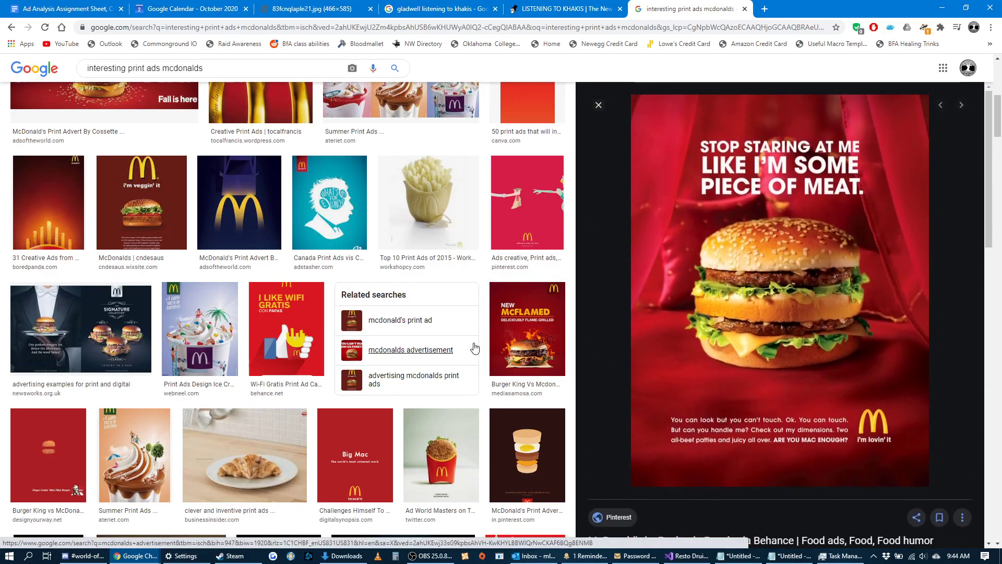
scroll(491, 363, "up", 7)
Extend the image search to "interesting print ads mcdonalds wolverine" and preview the first result.
left_click(223, 76)
type("wolverine")
key("Return")
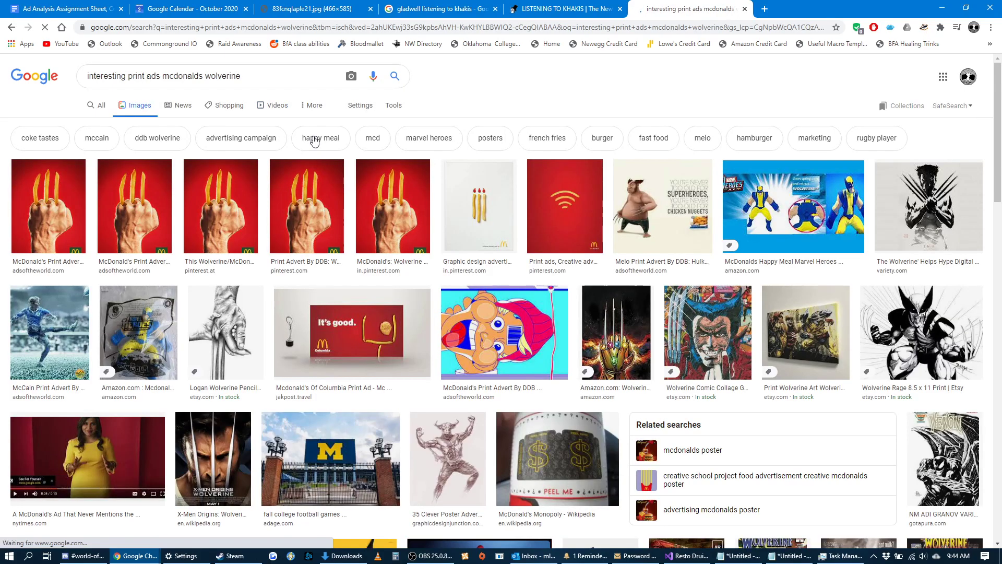
left_click(46, 199)
Open the Wolverine ad's Ads of the World page in a new tab, examine it, and return to the image preview.
right_click(706, 294)
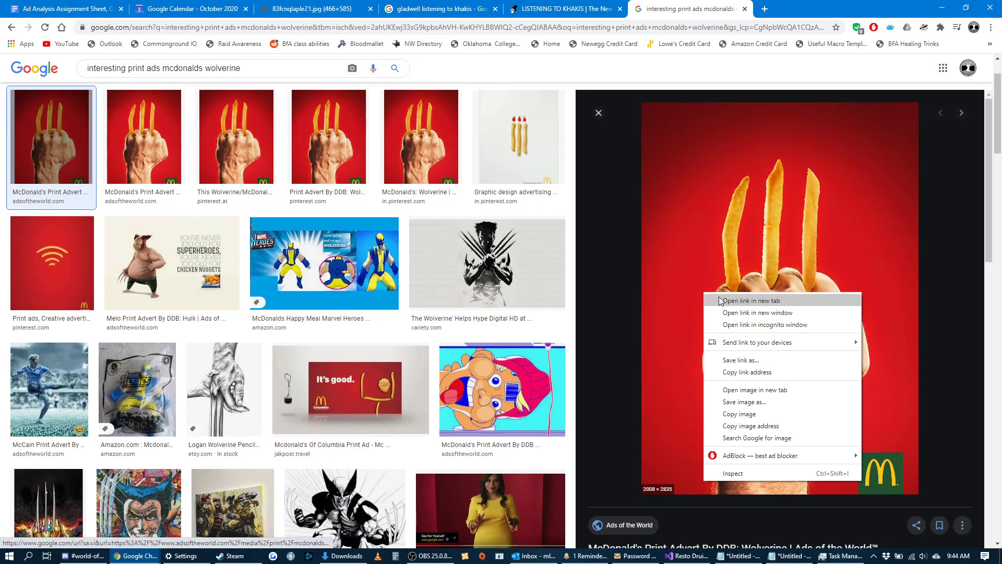
left_click(720, 299)
left_click(775, 11)
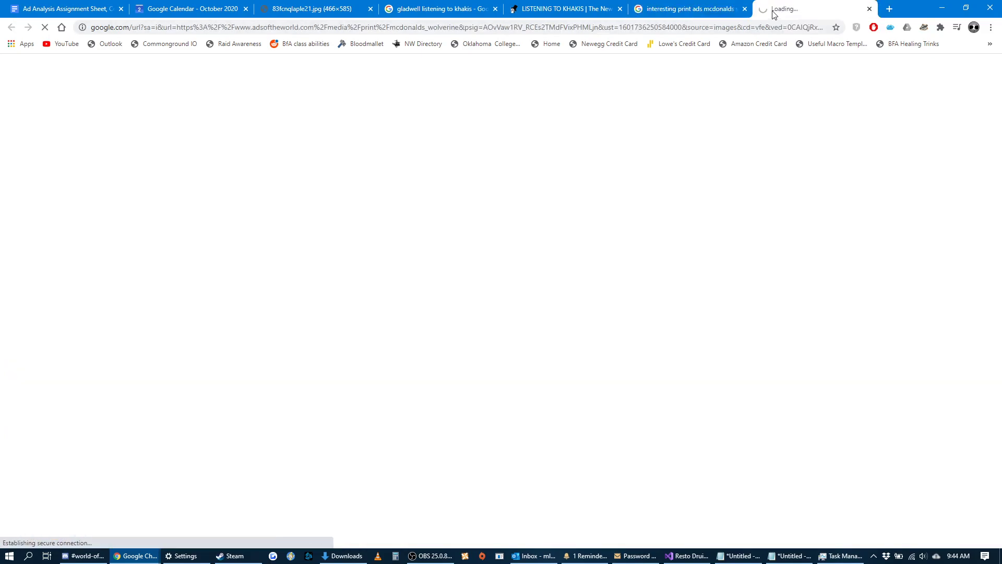
left_click(689, 9)
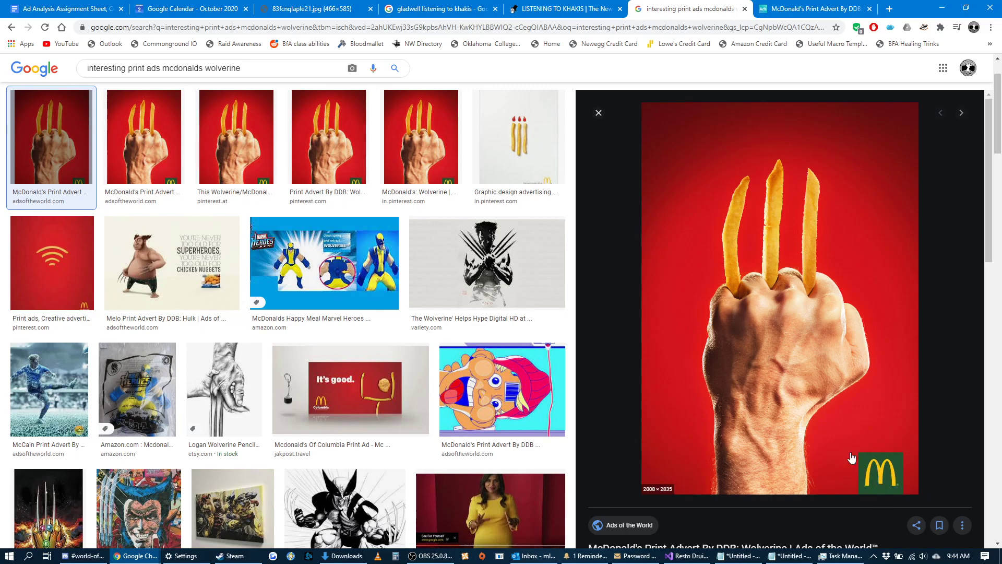
left_click(810, 8)
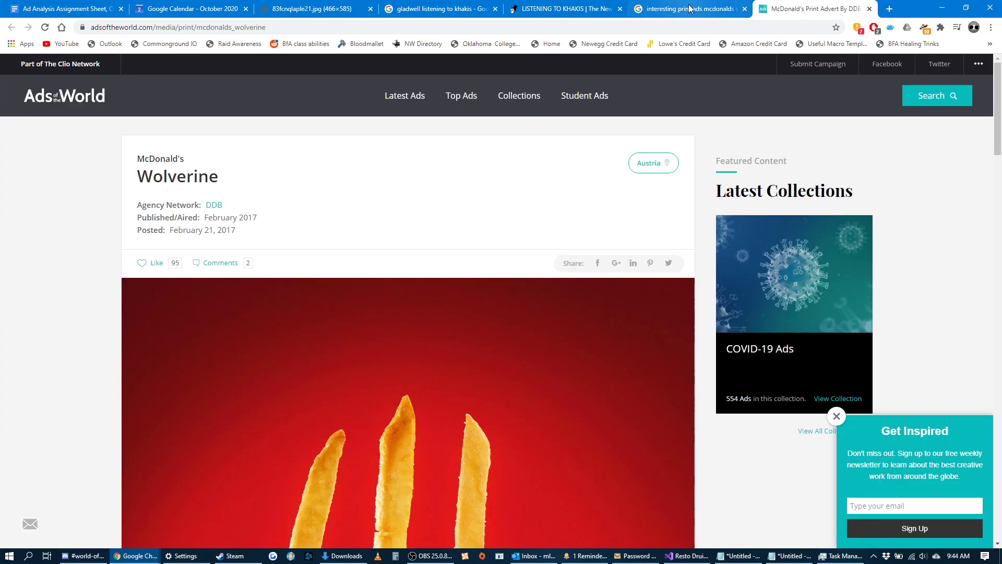
scroll(584, 188, "down", 2)
scroll(583, 188, "down", 3)
key("ctrl+shift+Tab")
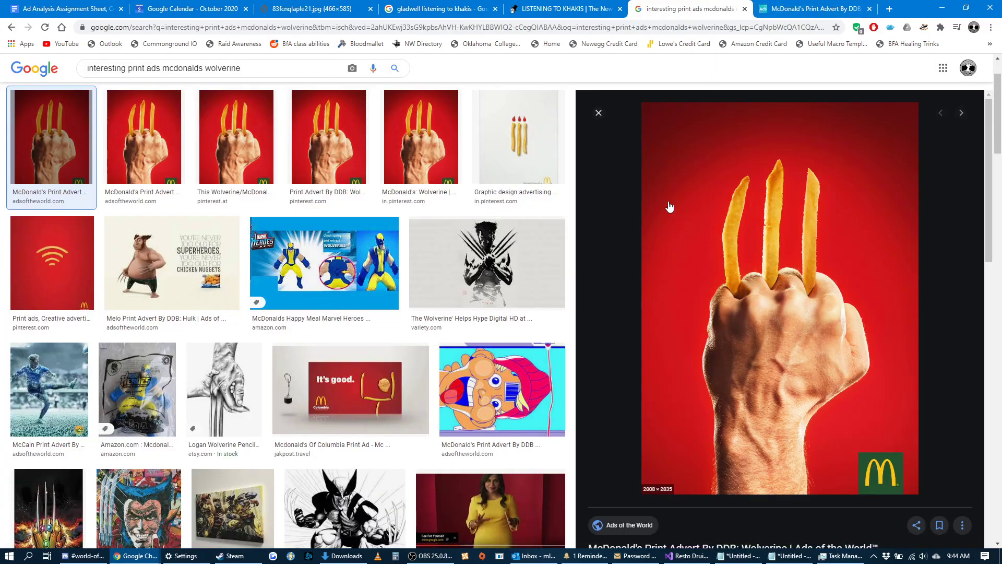
Return to the ad analysis assignment sheet, go to the Google Docs home page, and create a new blank document.
right_click(663, 199)
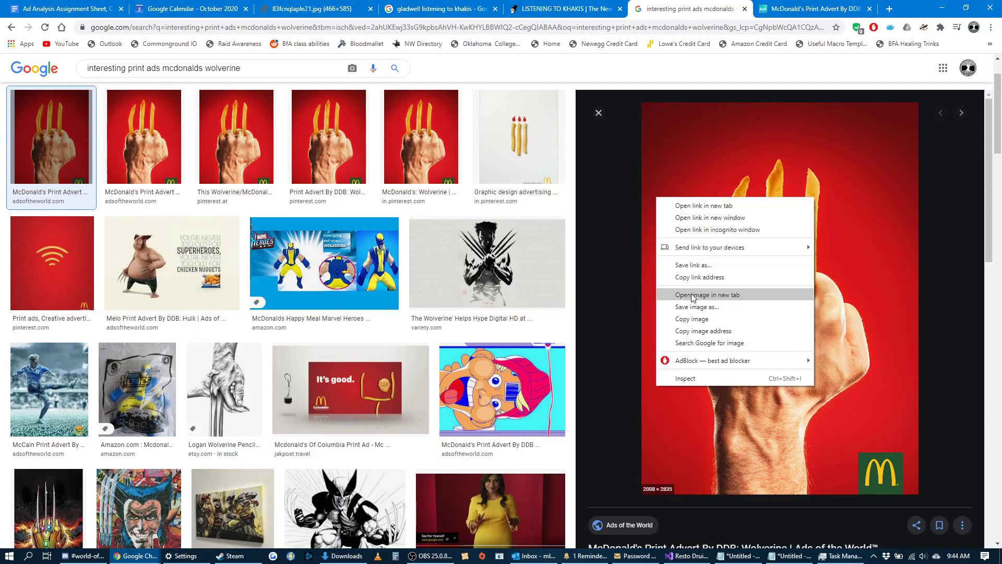
key("ctrl+shift+Tab")
key("ctrl+shift+Tab")
key("ctrl+shift+Tab")
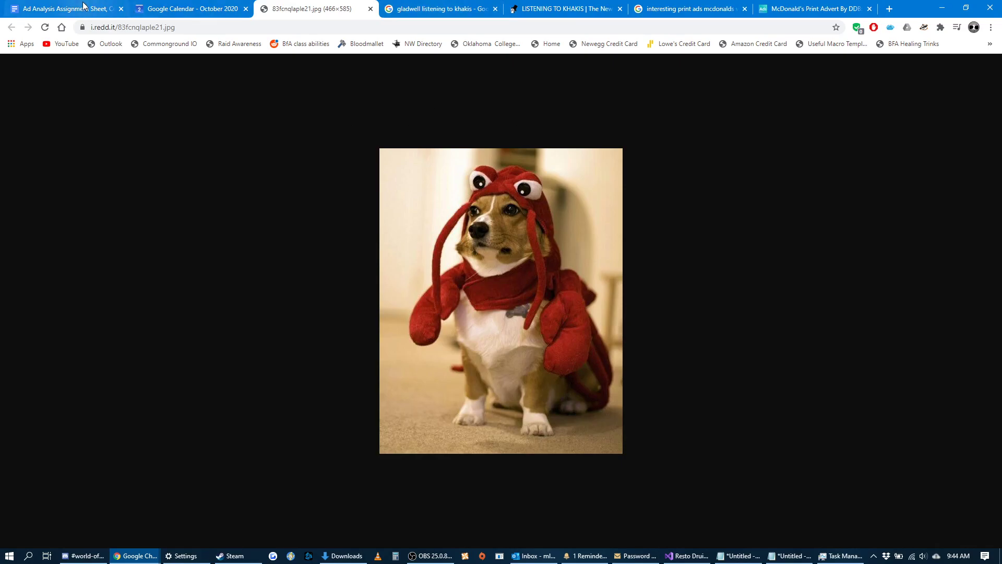
left_click(65, 9)
left_click(543, 458)
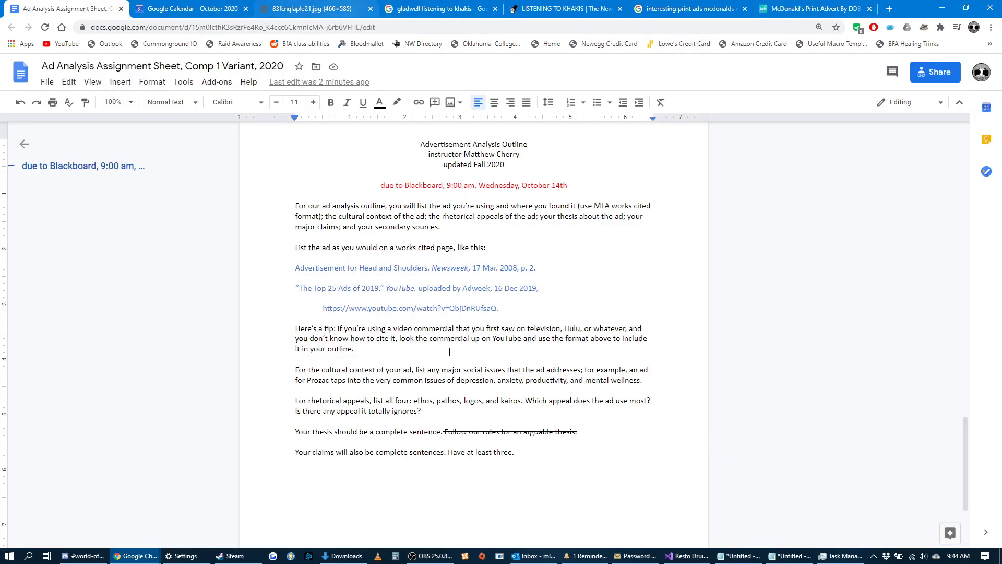
left_click(14, 74)
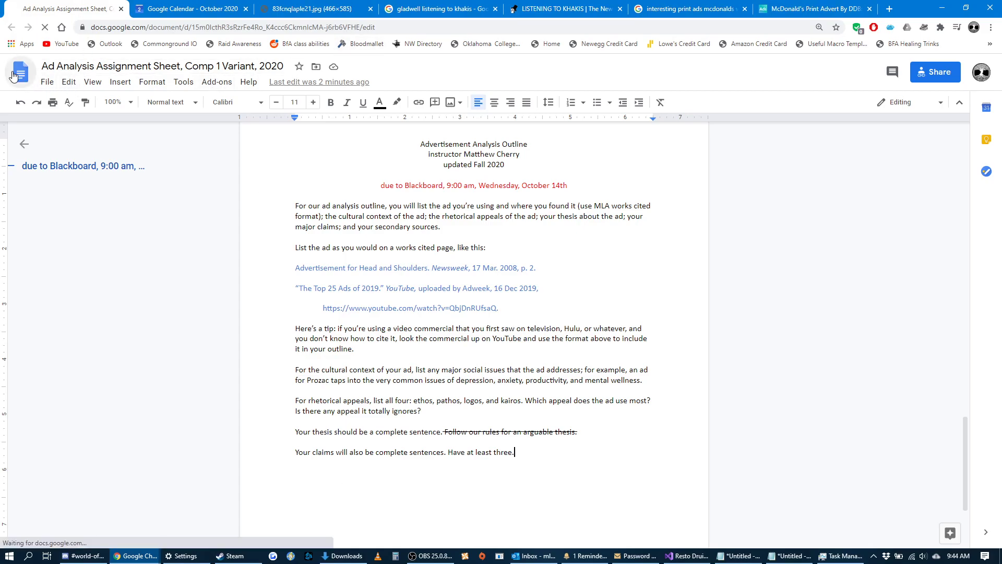
left_click(244, 220)
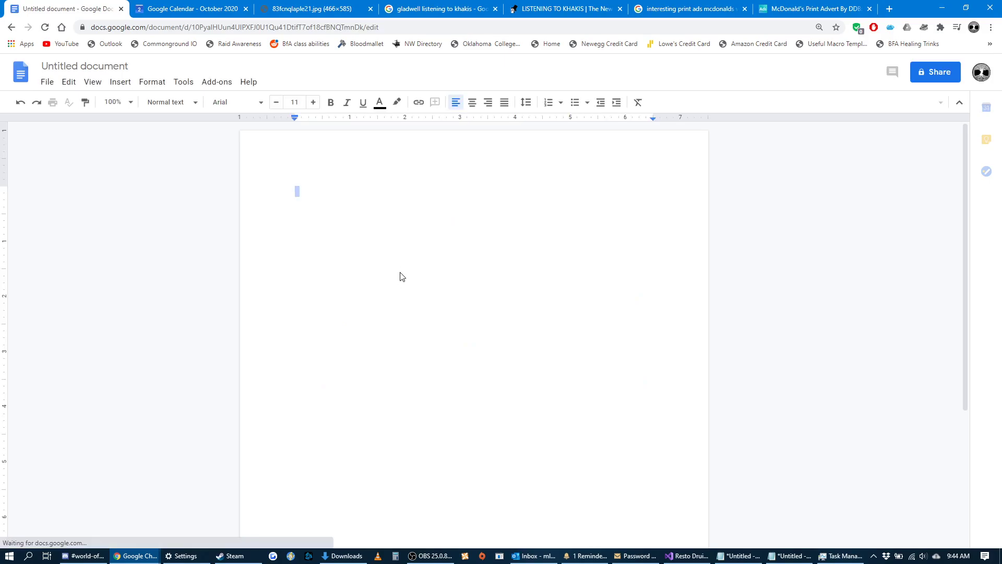
Enter the title "McDonald's Wolverine Ad" with "Outline" on the line below, and add blank lines above it for a heading.
type("McDonald'")
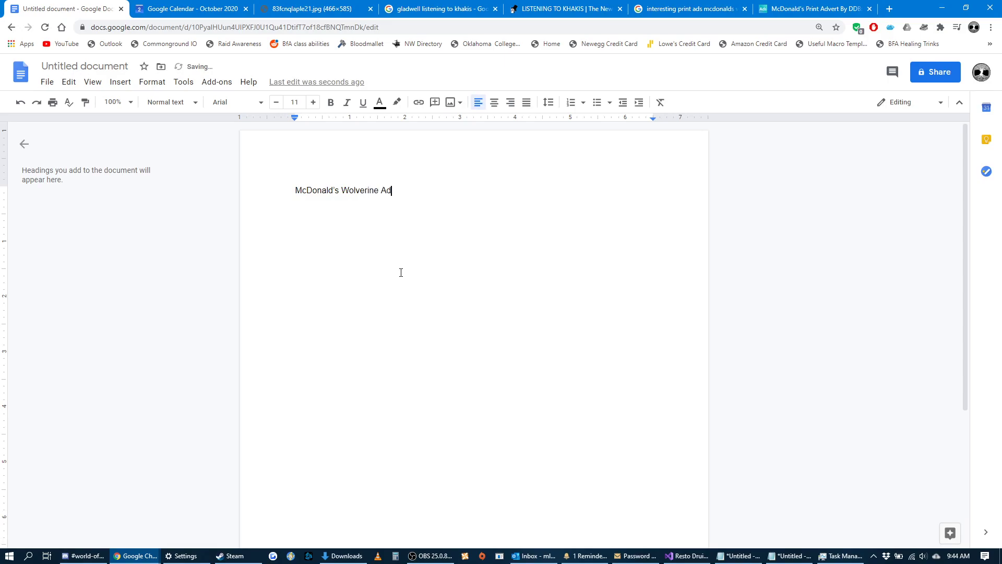
type("outline")
key("Return")
key("Return")
key("Up")
key("Return")
key("Up")
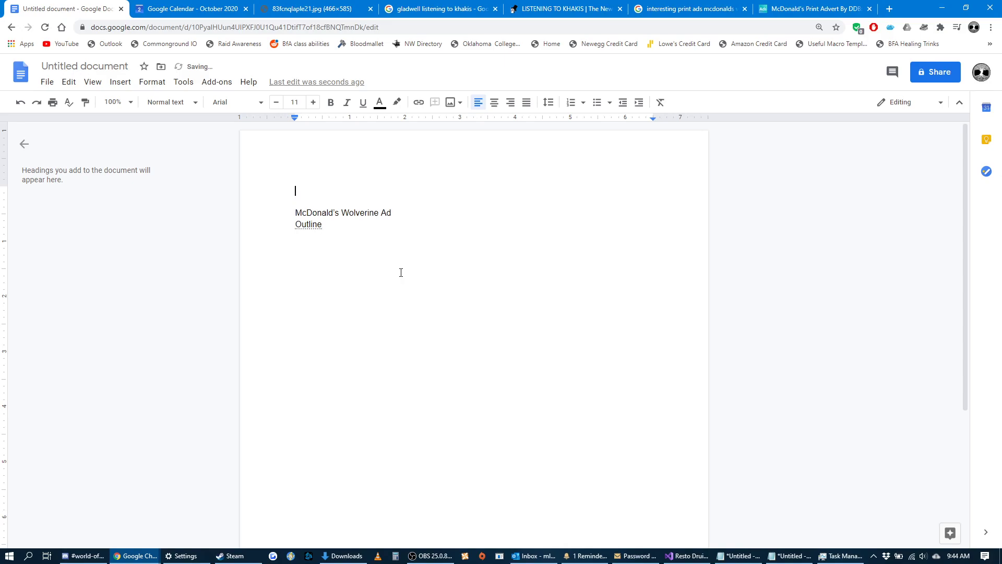
type("Matthew Cherry")
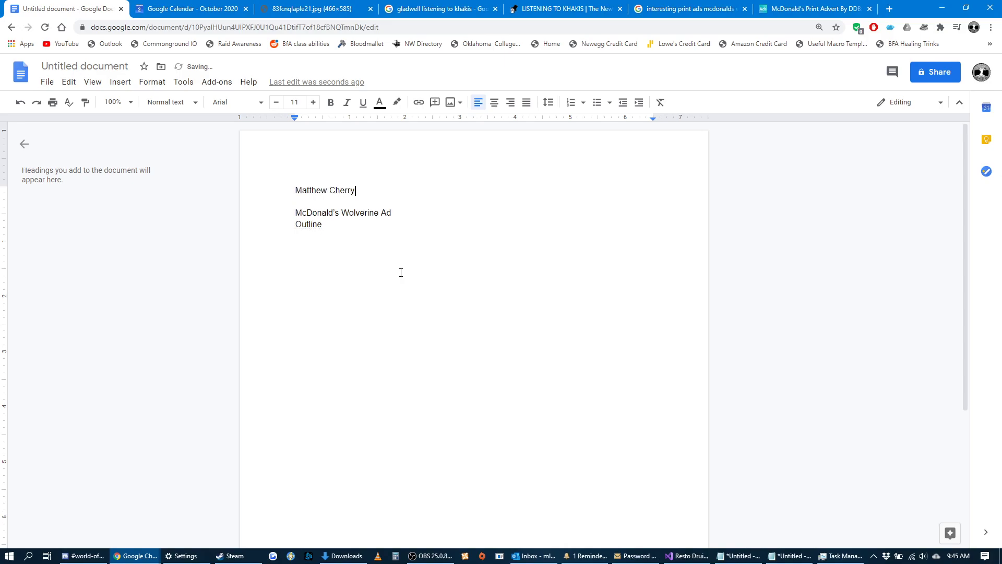
key("BackSpace")
key("BackSpace")
key("BackSpace")
key("BackSpace")
key("BackSpace")
key("BackSpace")
key("BackSpace")
key("BackSpace")
key("BackSpace")
key("BackSpace")
key("BackSpace")
key("BackSpace")
key("BackSpace")
Enter a placeholder student name and the instructor's name on separate heading lines above the title.
type("Student McStudent")
key("Return")
type("Mr. Ch")
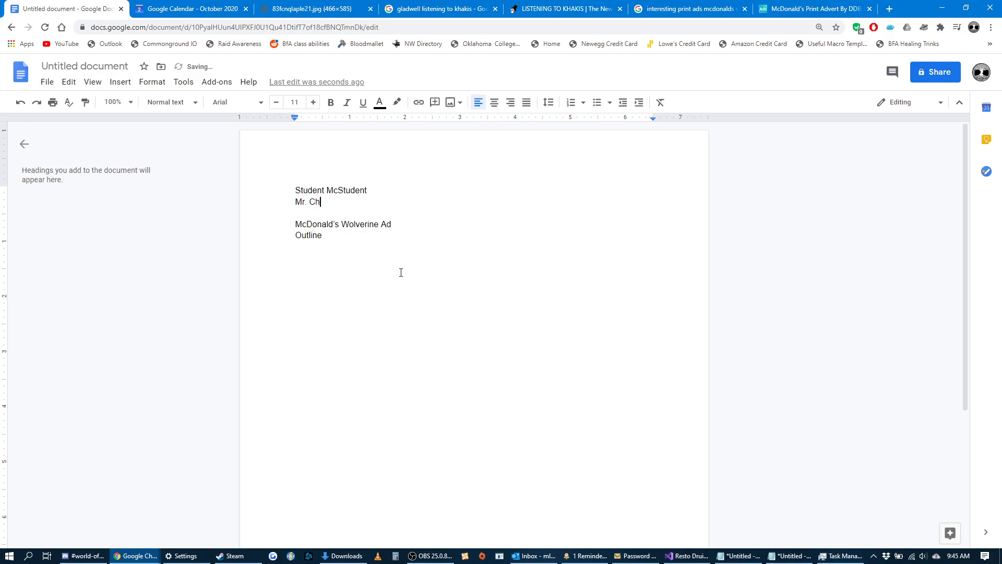
type("erry")
key("Return")
Complete the heading with "ENGL 1113 English Composition" and "Fall 2020" on separate lines.
type("ENGL")
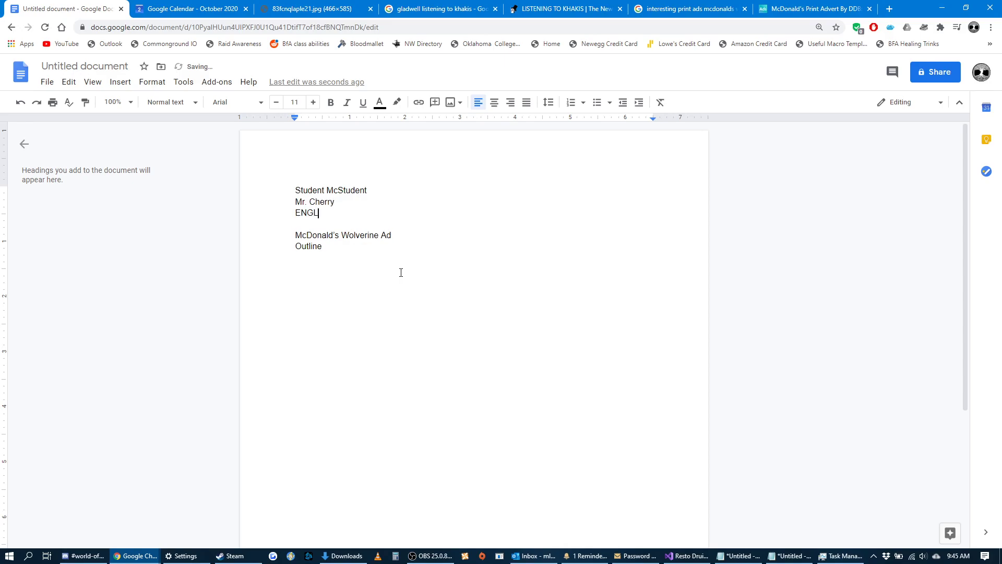
type(" 1113 English Composition")
key("Return")
type("Fall 2020")
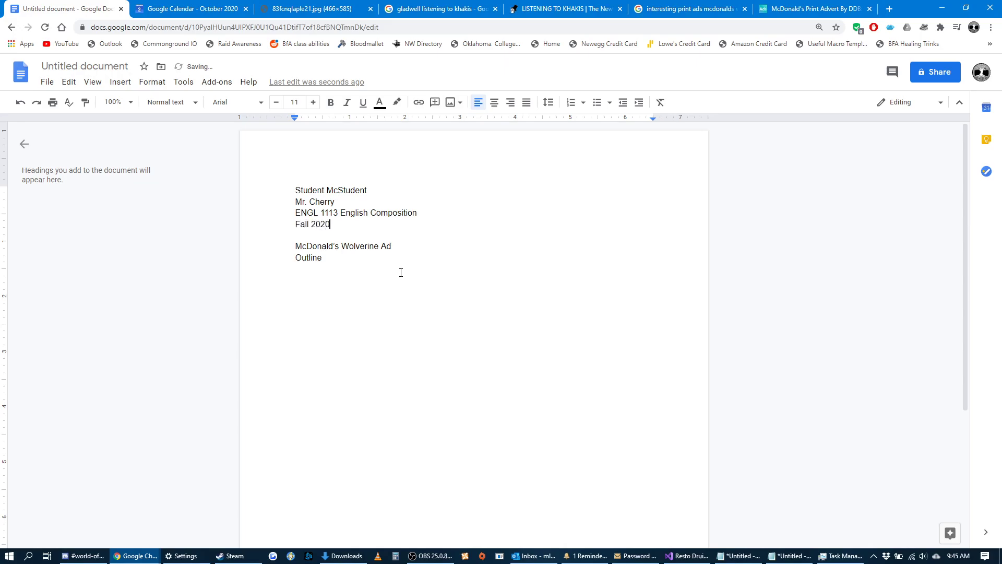
key("Return")
Apply double line spacing to the whole document.
key("ctrl+a")
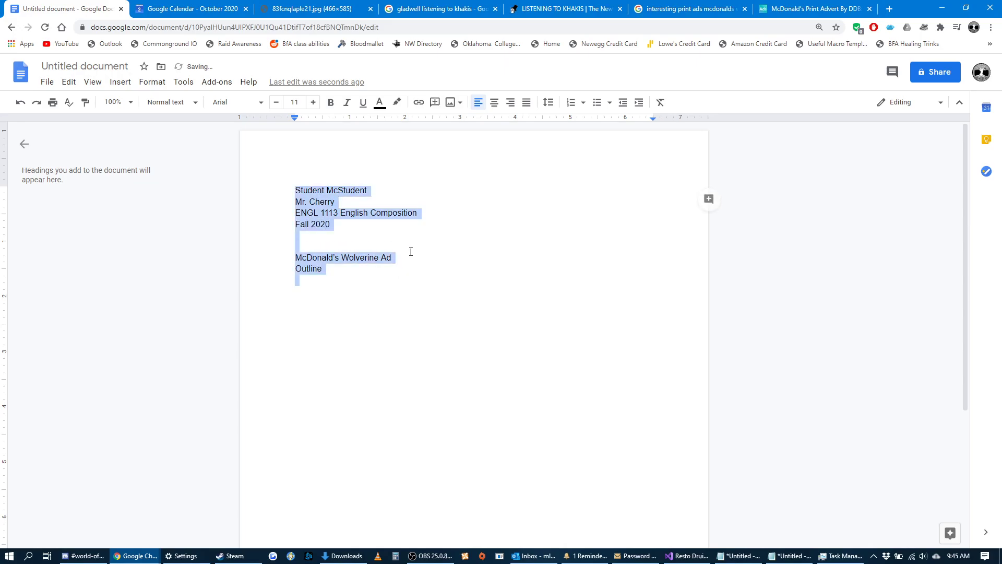
left_click(548, 102)
left_click(578, 175)
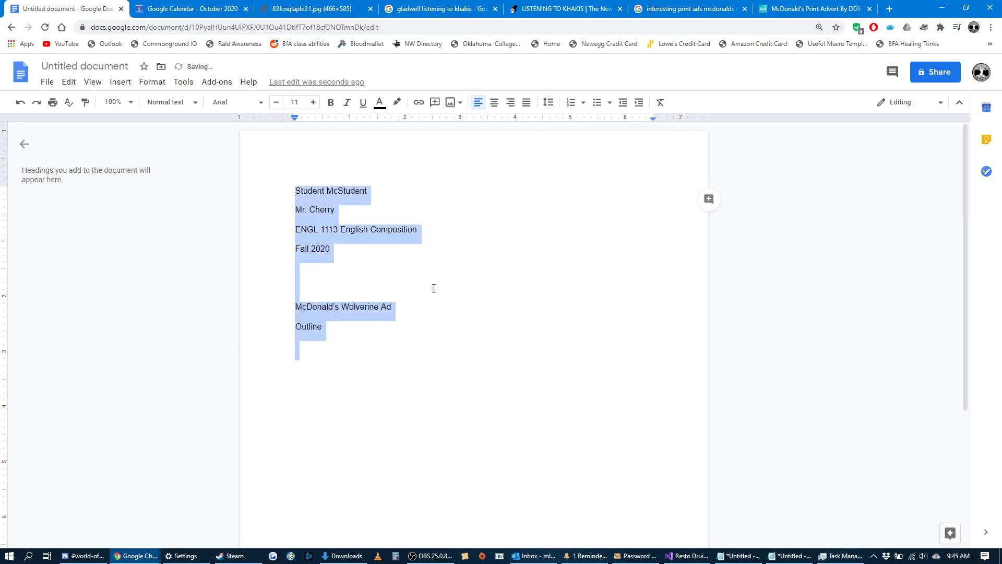
left_click(360, 280)
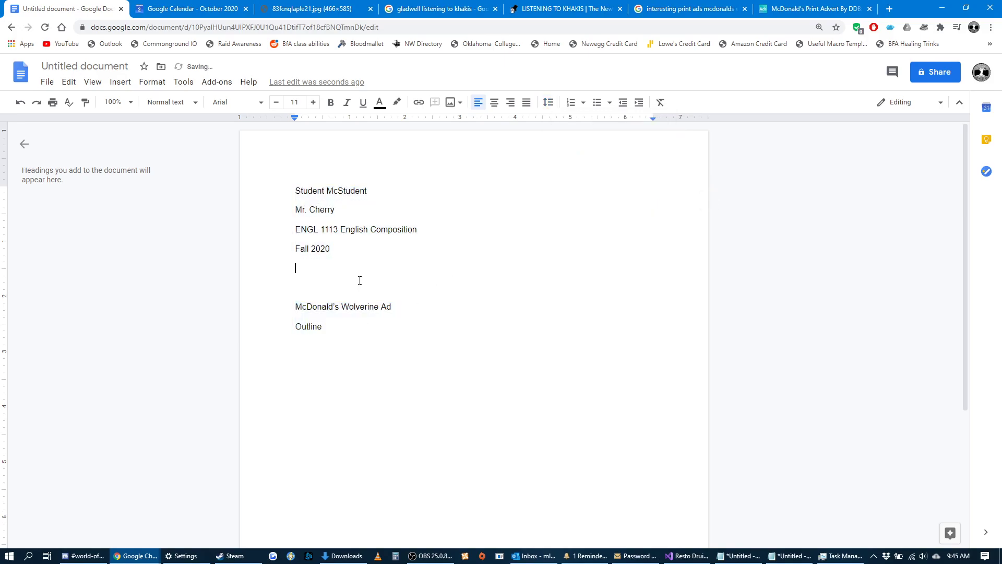
Add page numbers to the page header and make the first page's header different.
double_click(474, 149)
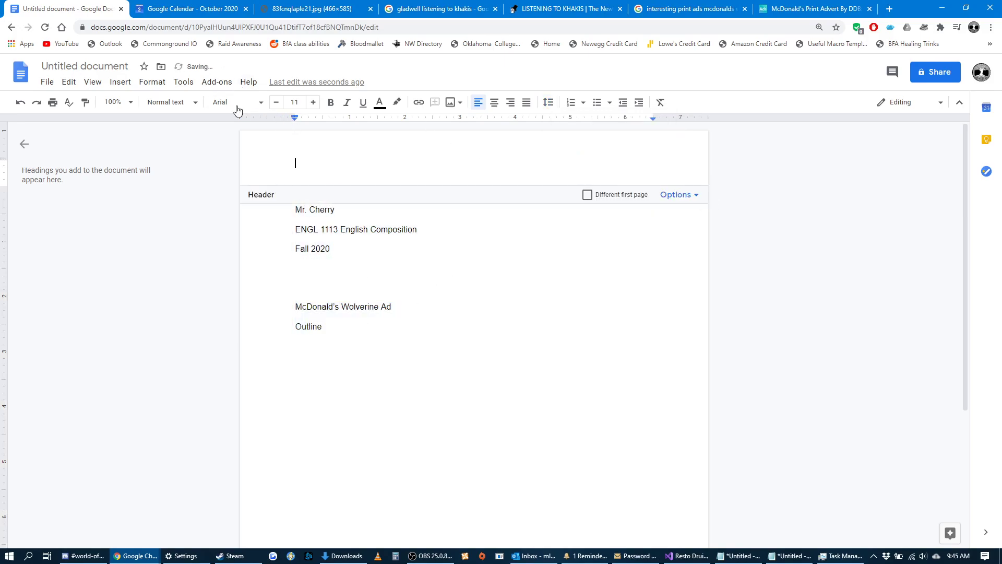
left_click(121, 82)
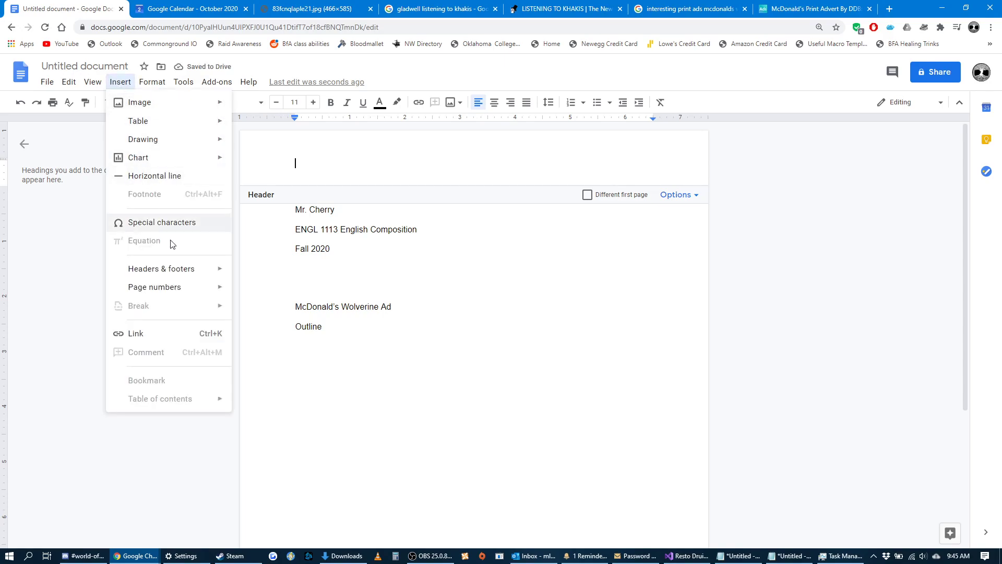
mouse_move(215, 287)
left_click(258, 308)
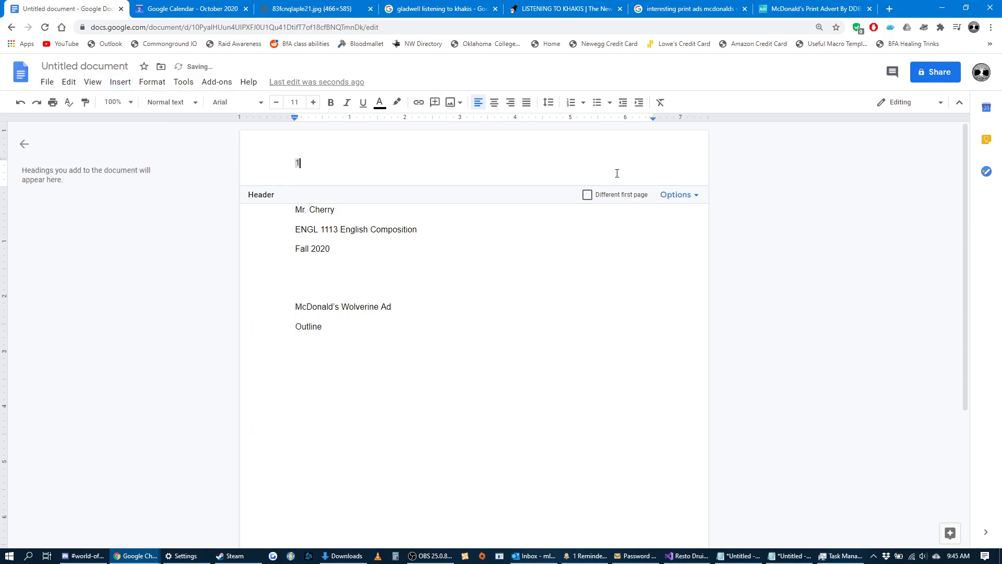
left_click(587, 196)
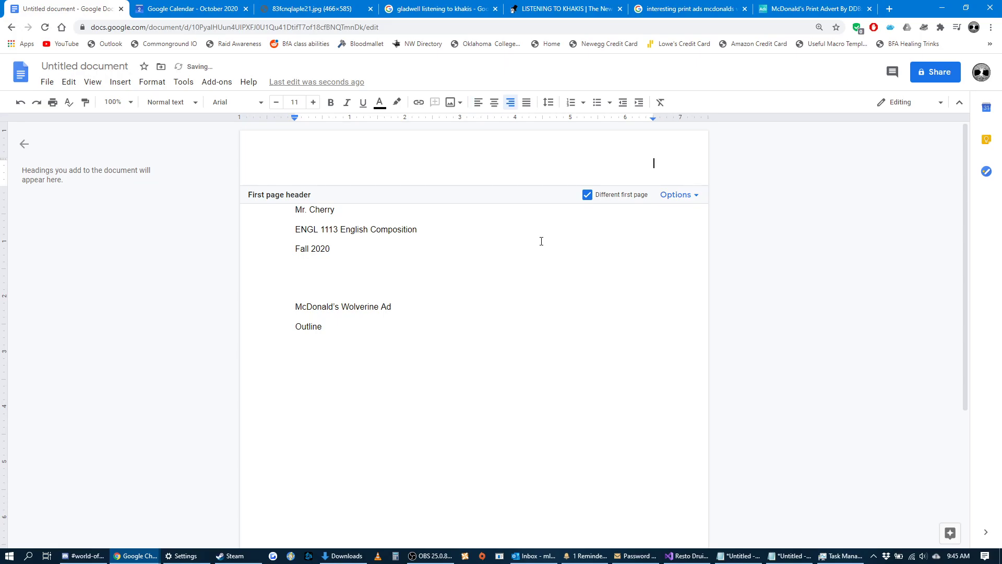
left_click_drag(539, 237, 532, 245)
Delete the extra blank line above the title and center both title lines.
left_click(365, 286)
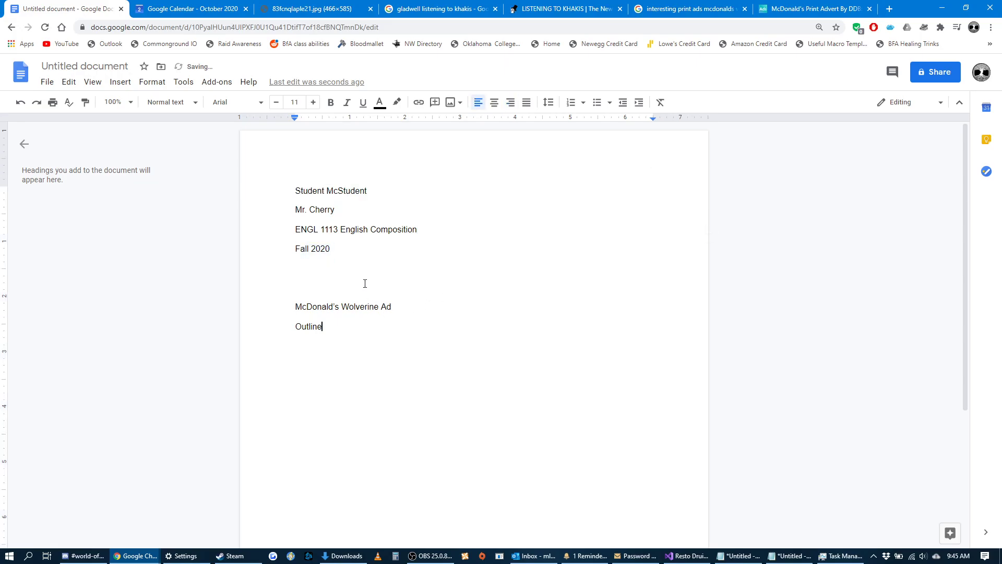
key("BackSpace")
left_click_drag(358, 308, 287, 292)
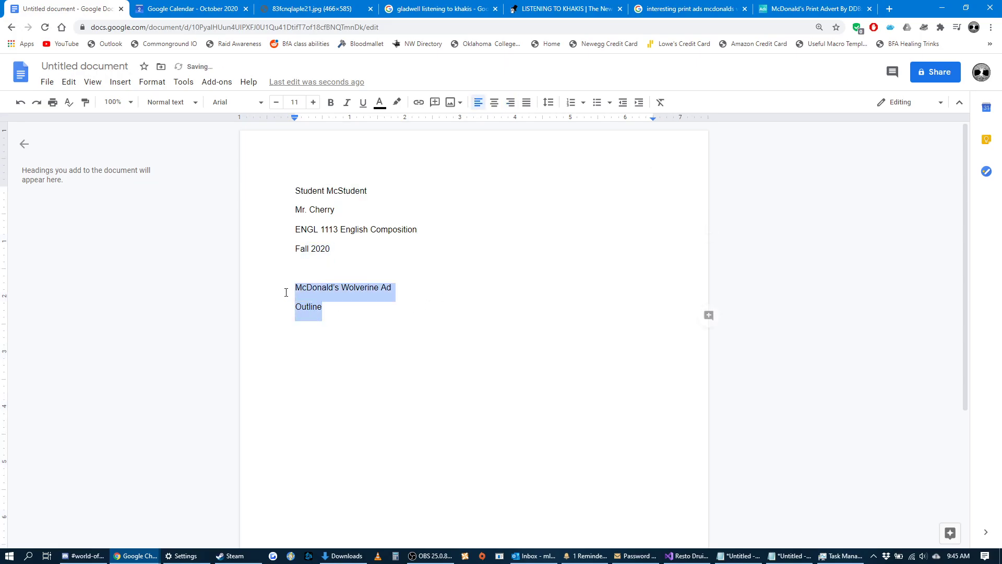
left_click(494, 103)
left_click(530, 313)
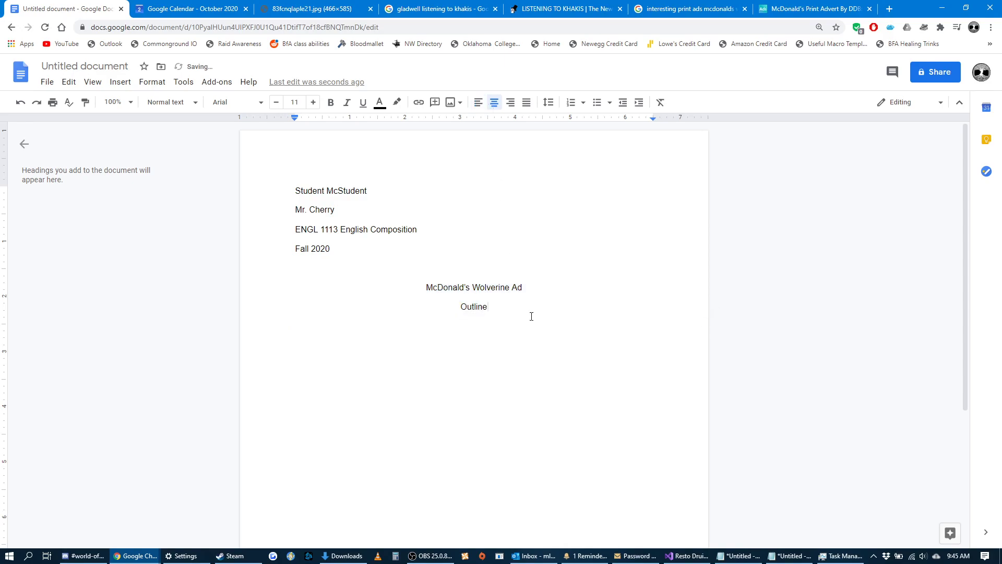
Change all the document's text to Calibri at size 14.
key("ctrl+a")
left_click(261, 103)
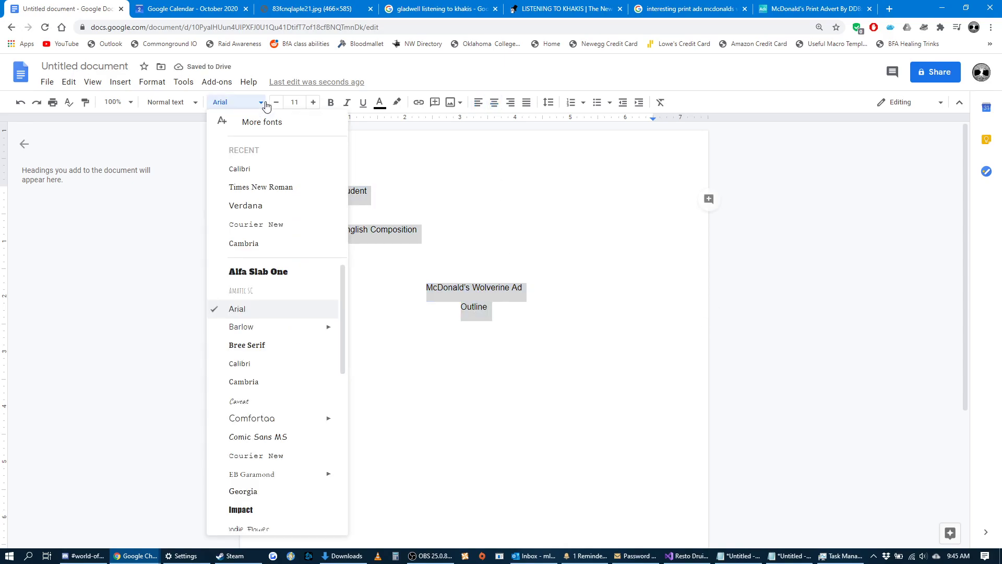
left_click(260, 169)
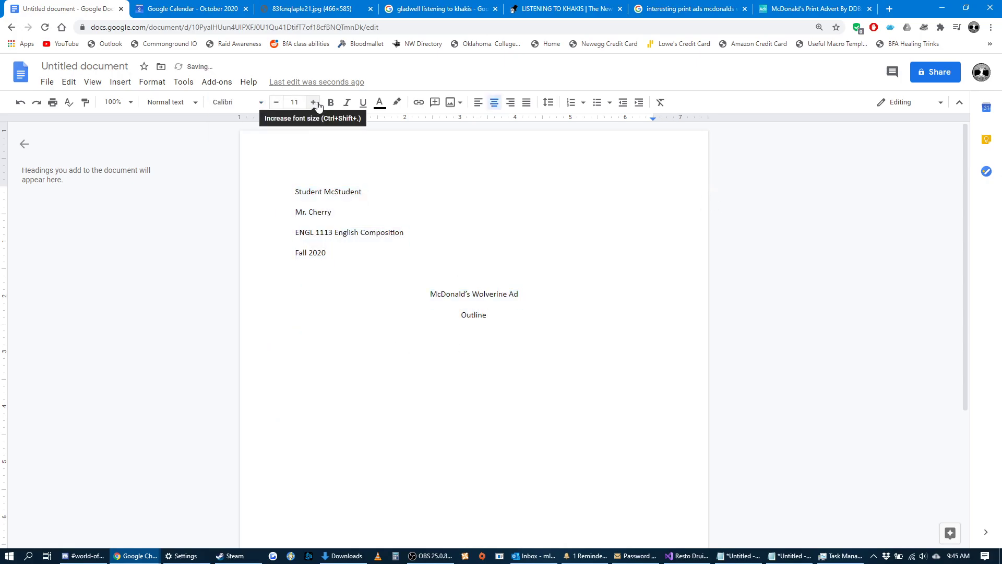
left_click(295, 102)
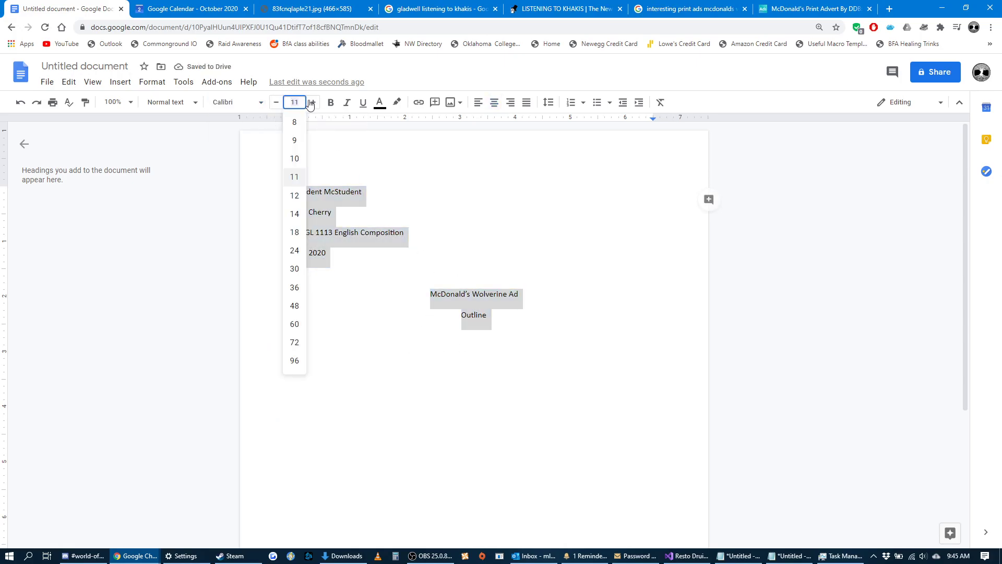
left_click(314, 102)
left_click(313, 102)
left_click(313, 102)
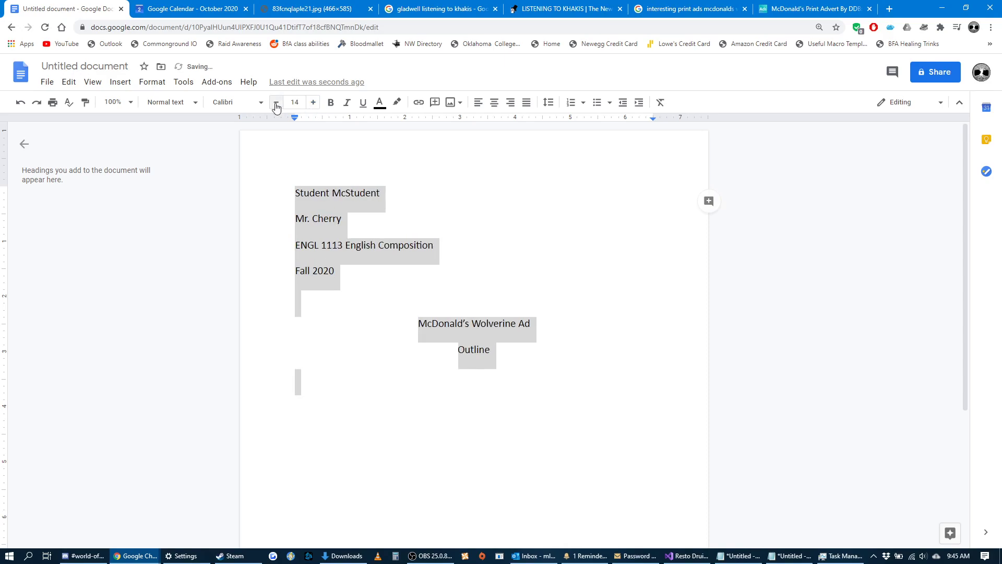
Start a new left-aligned line below "Outline".
left_click(516, 359)
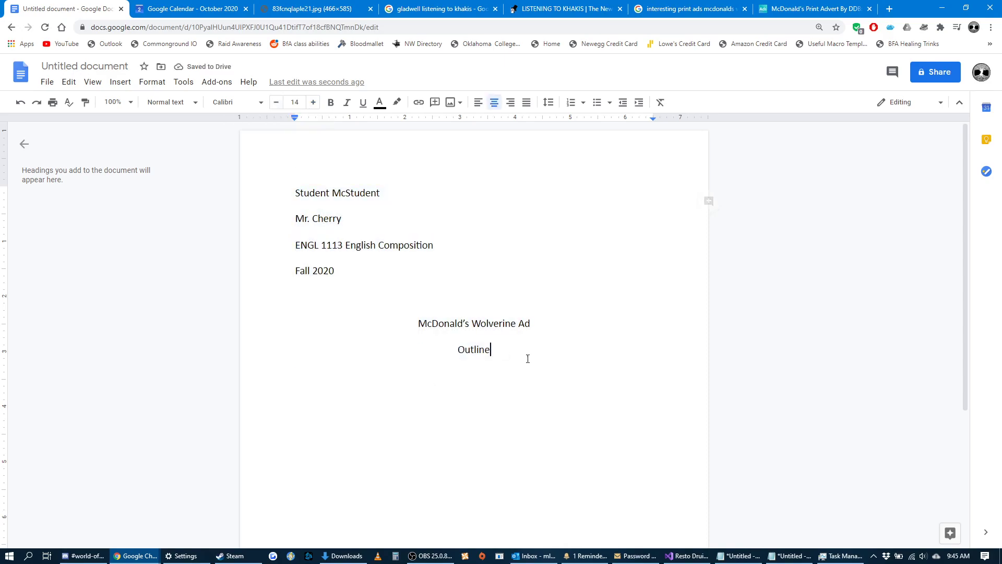
key("Return")
left_click(478, 102)
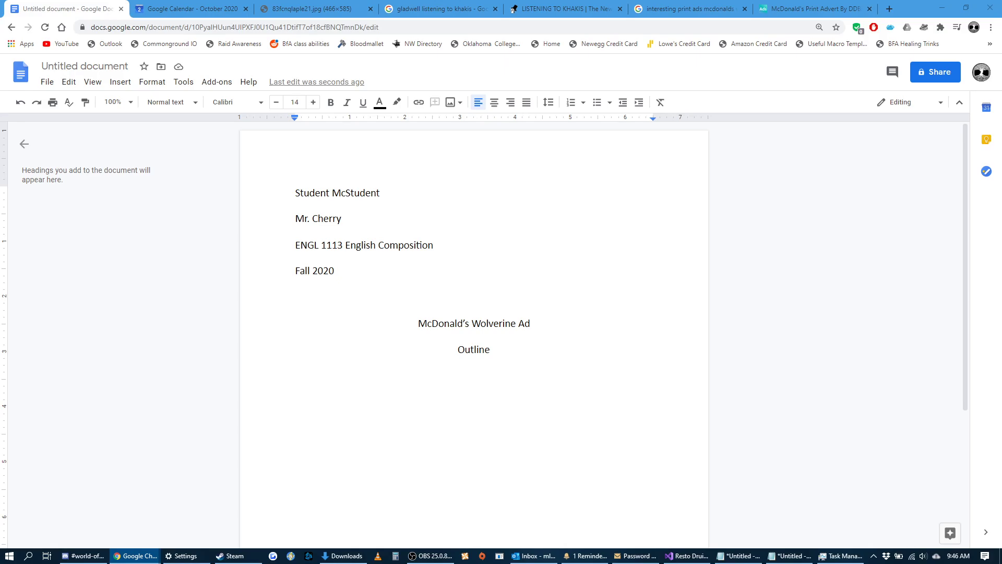
Open the assignment sheet in a separate window, examine the outline page's citation instructions, and return to the new outline document.
left_click_drag(258, 554, 487, 125)
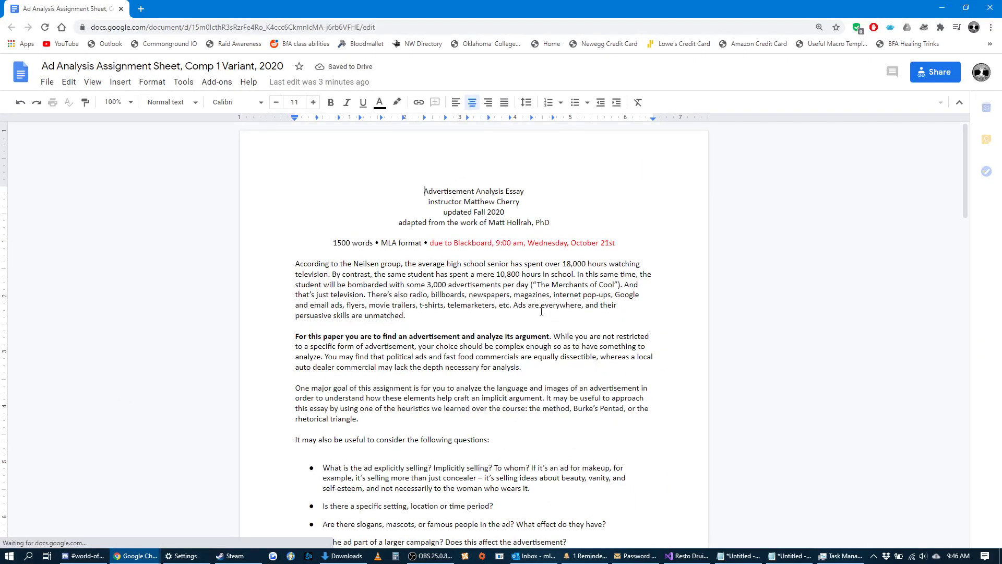
scroll(761, 307, "down", 20)
scroll(709, 260, "up", 4)
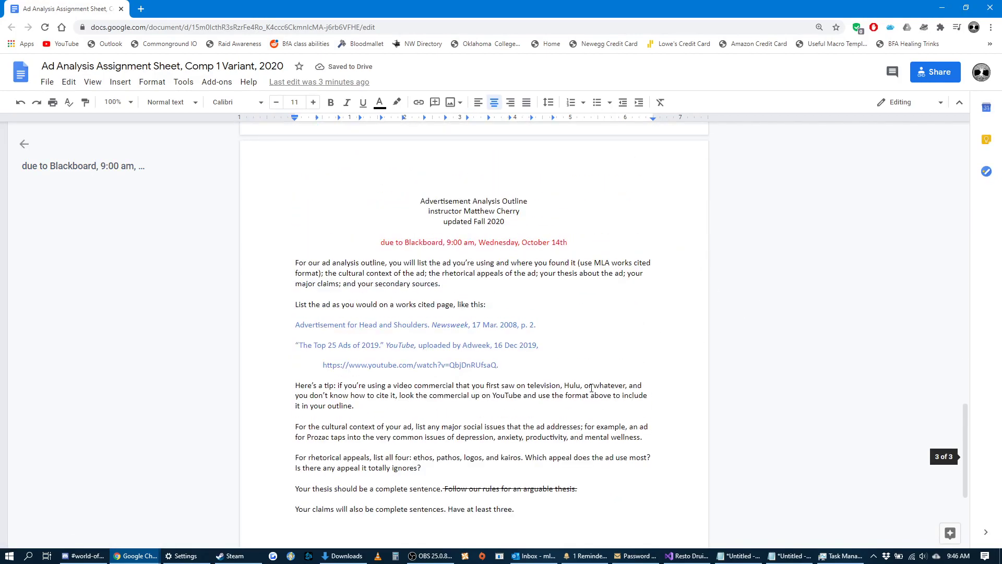
left_click(391, 413)
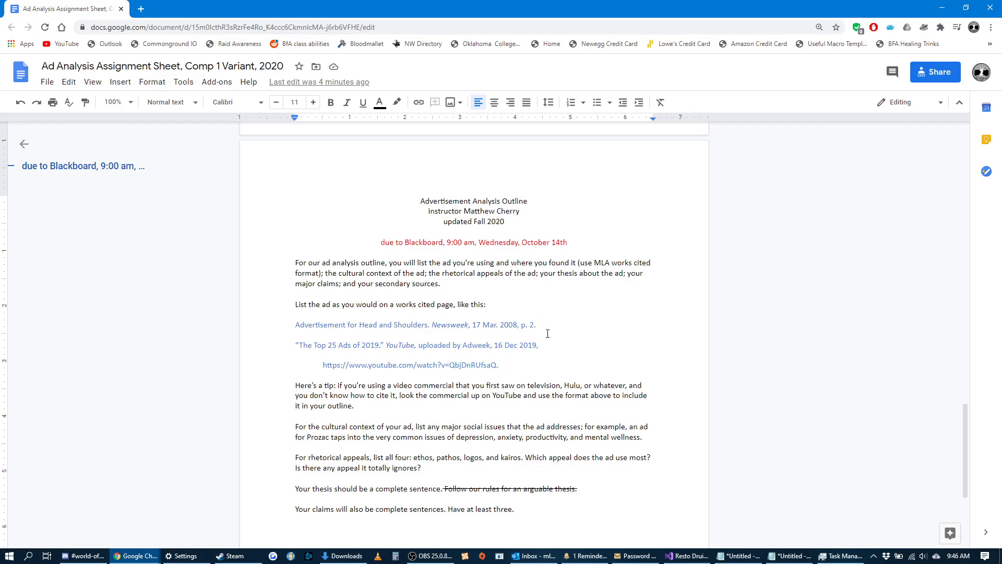
key("alt+Tab")
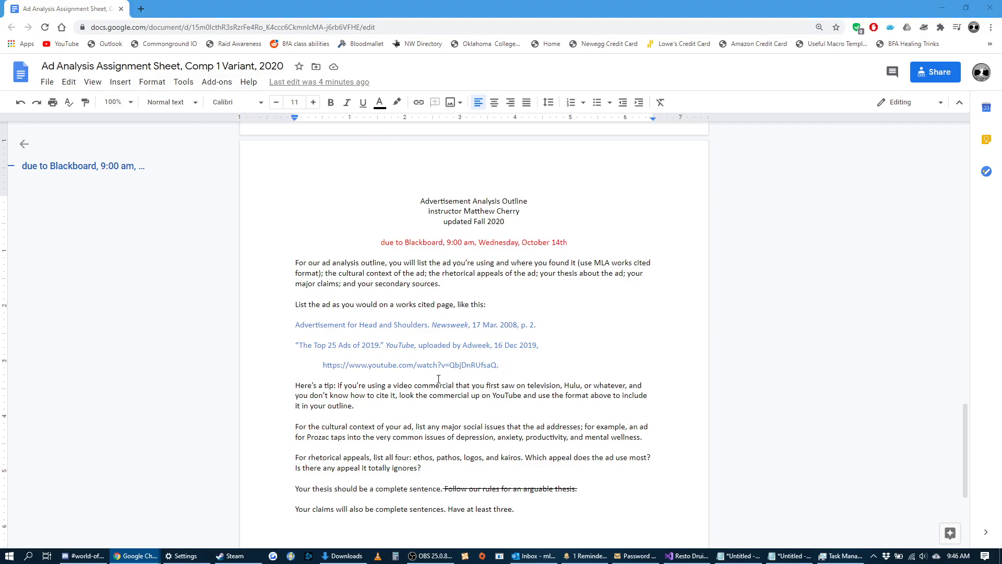
key("alt+Tab")
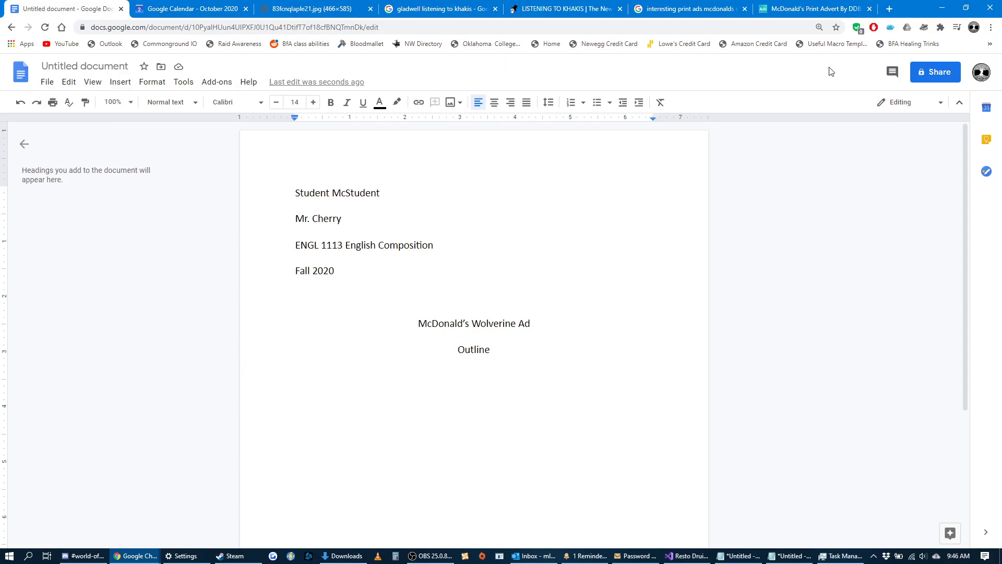
Examine the Wolverine ad's Ads of the World page, dismiss the newsletter sign-up, and open the site's home page in a new tab.
left_click(810, 9)
scroll(667, 235, "up", 5)
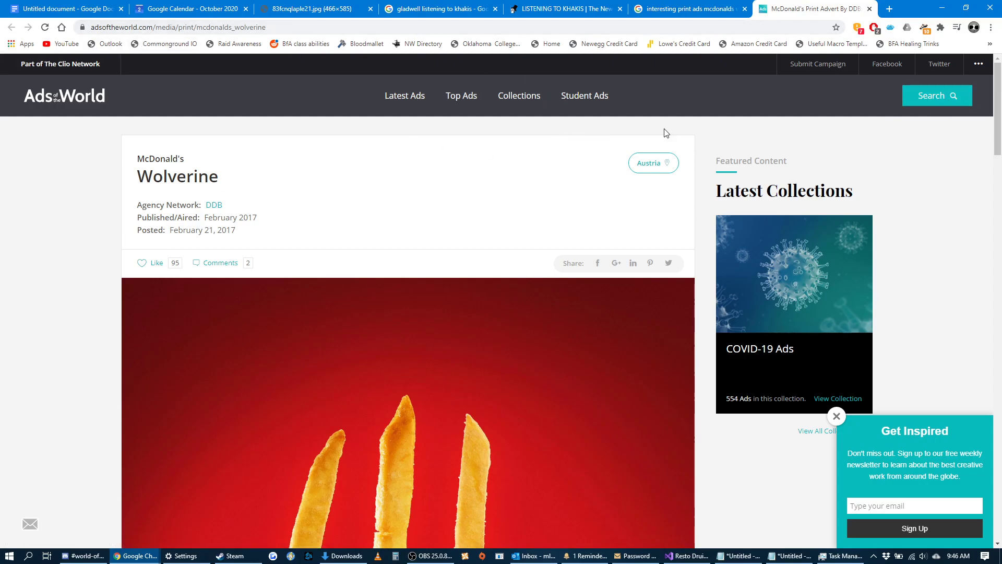
left_click_drag(998, 99, 971, 491)
left_click(837, 416)
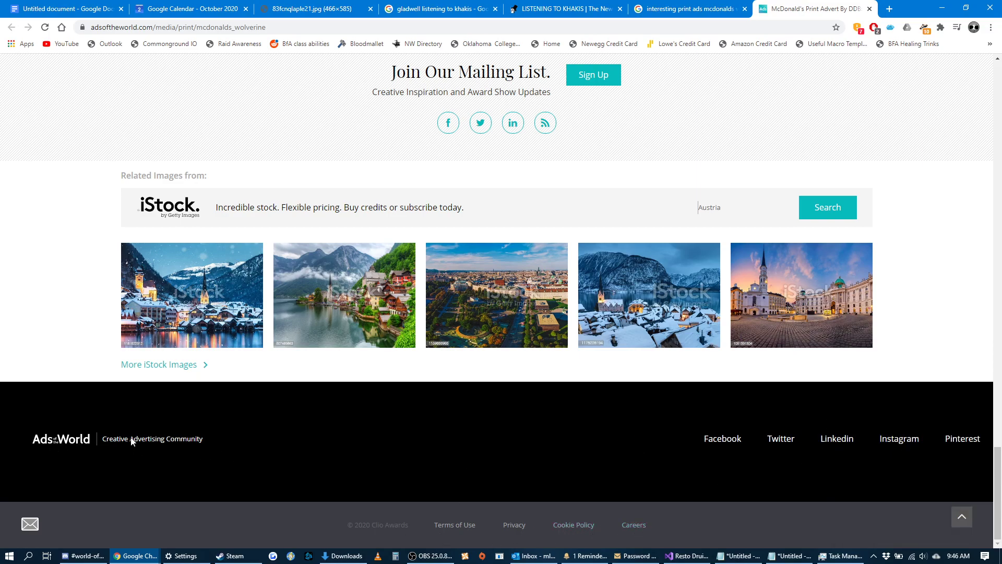
right_click(52, 443)
left_click(79, 324)
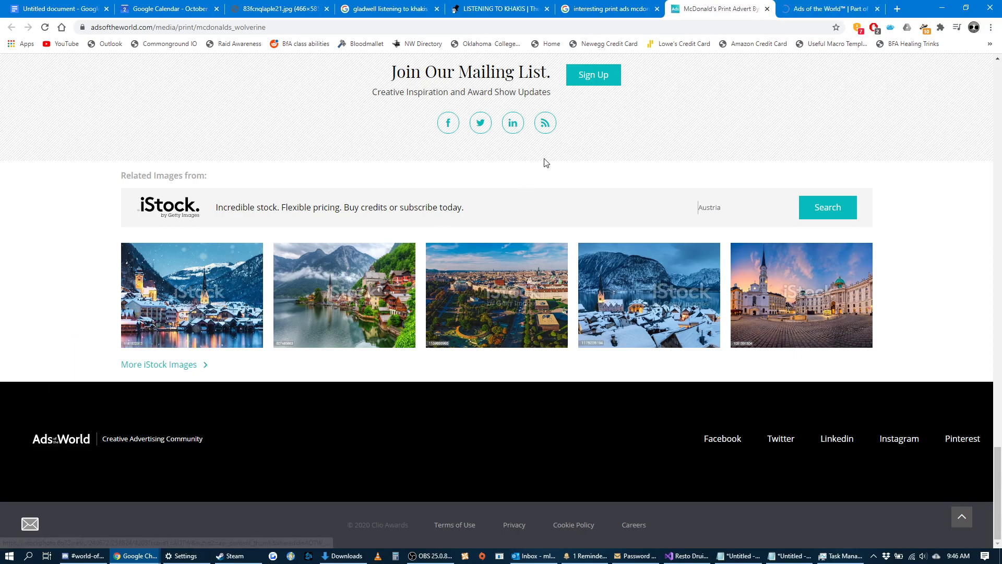
Open the Clio Network site from the Ads of the World home page in a new tab and look through its home page.
key("ctrl+Tab")
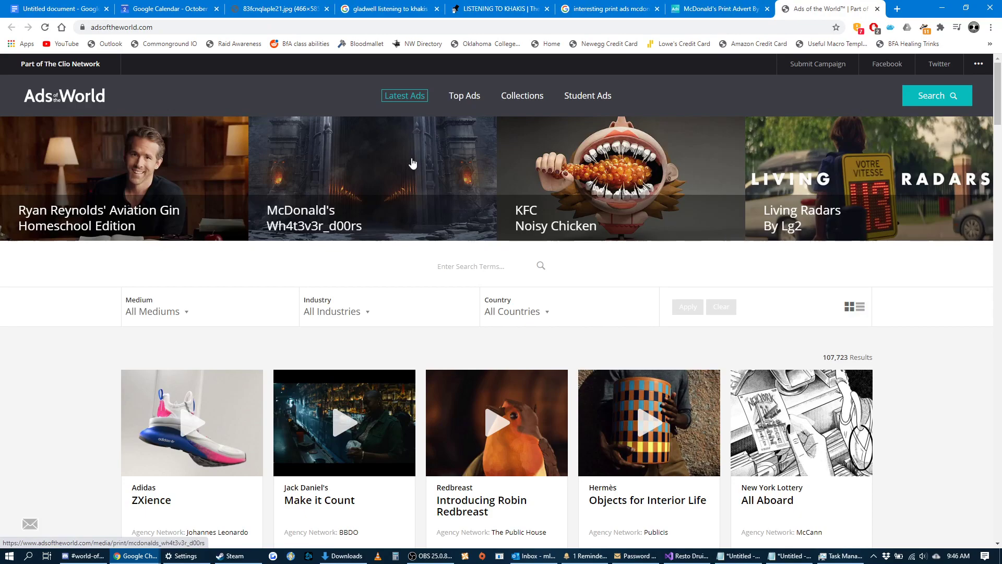
right_click(71, 62)
left_click(105, 67)
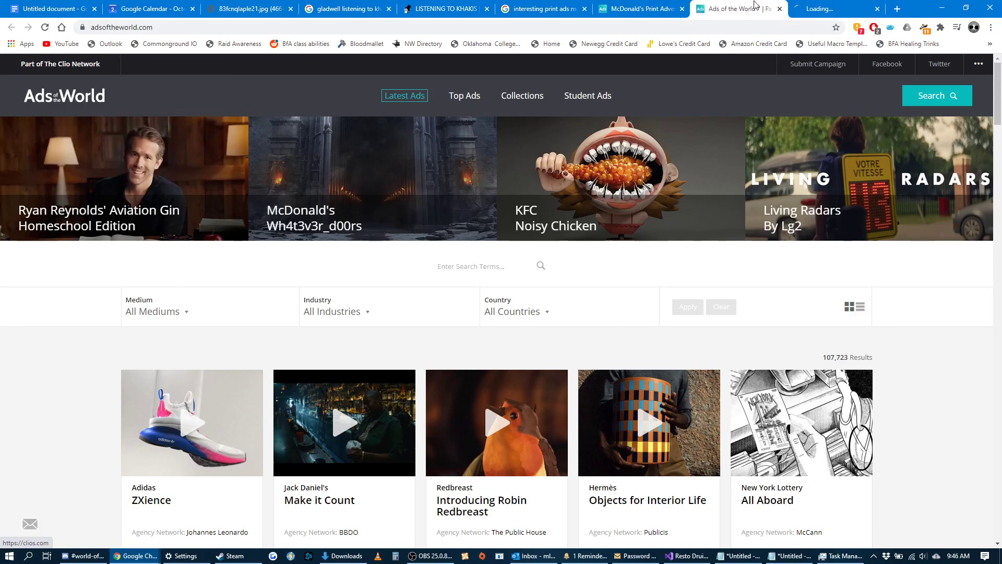
mouse_move(999, 91)
left_mouse_down()
mouse_move(998, 497)
mouse_move(1001, 77)
left_mouse_up()
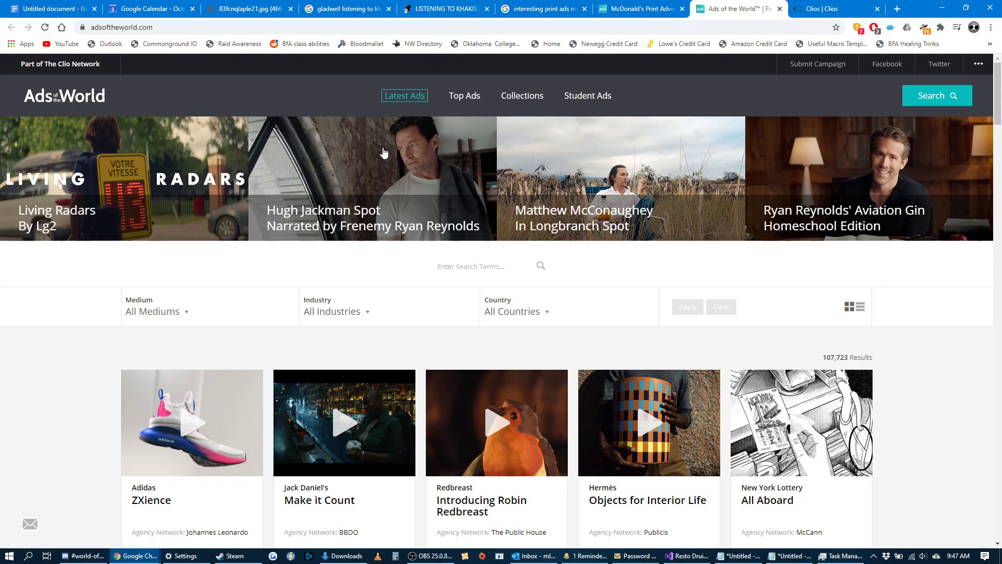
left_click(849, 5)
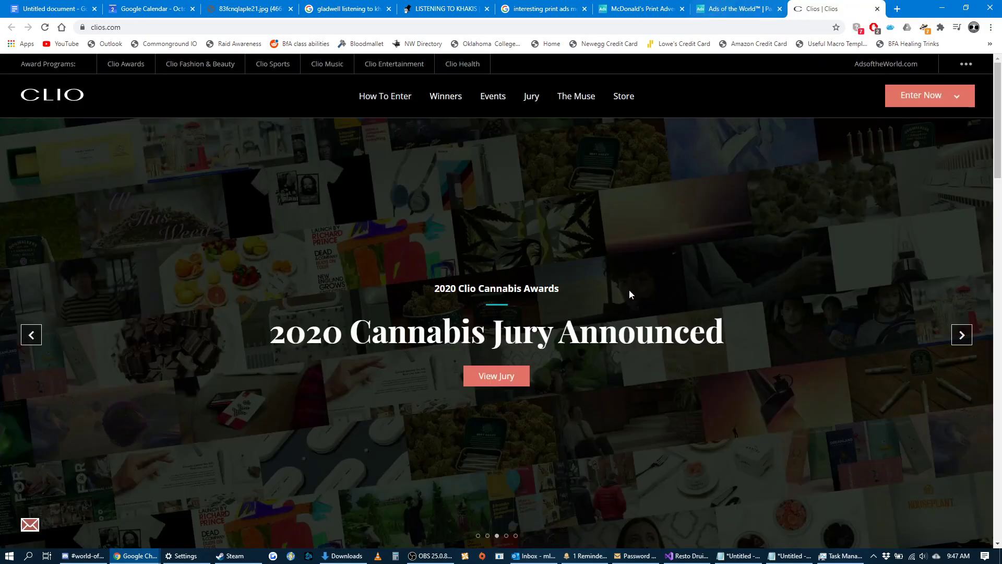
left_click_drag(997, 122, 969, 503)
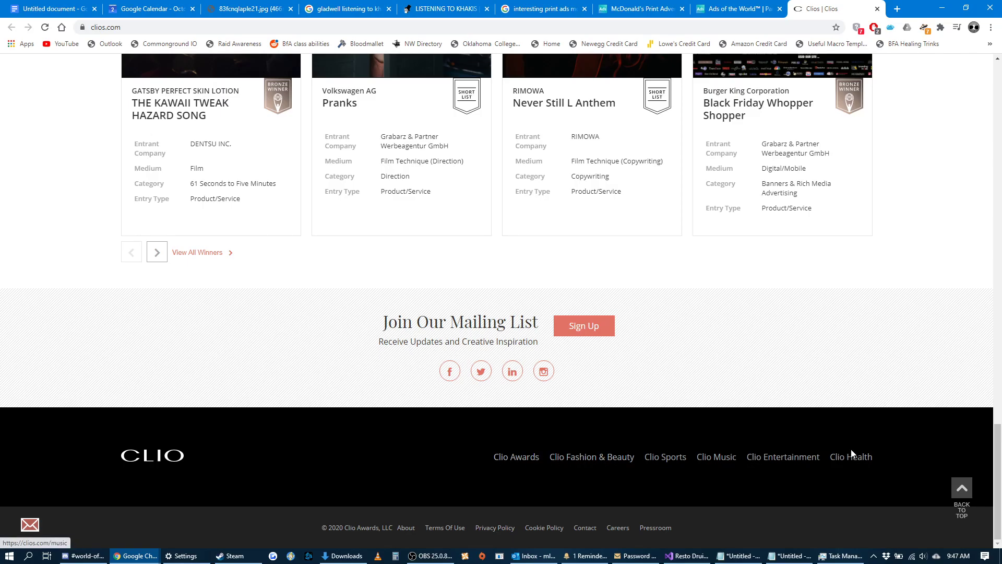
left_click_drag(998, 476, 996, 54)
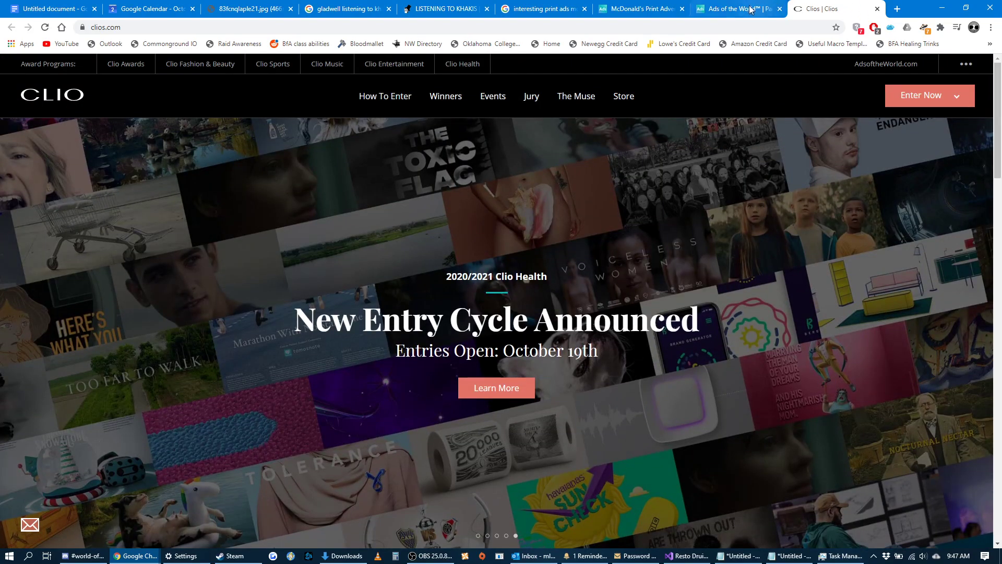
Return to the Ads of the World home page and copy its web address.
left_click(752, 9)
left_click(629, 16)
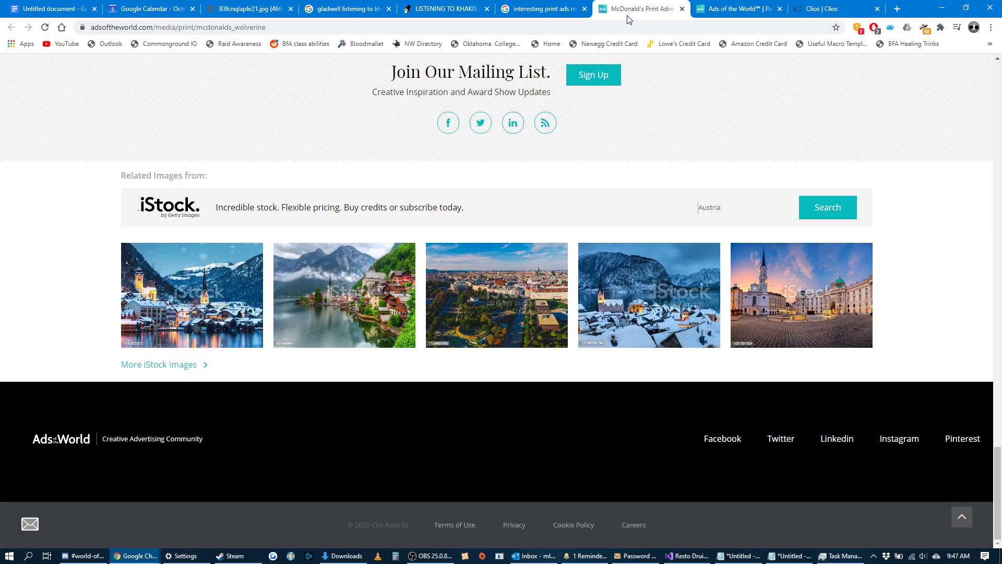
left_click(703, 8)
left_click(560, 27)
key("ctrl+c")
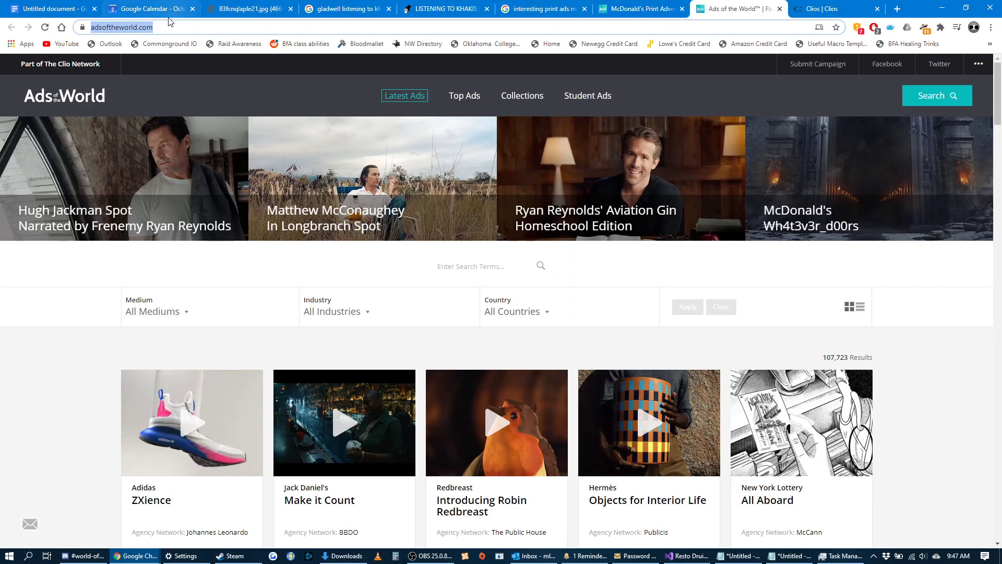
Switch to the untitled outline document and rename it as Ad Analysis Outline.
left_click(84, 9)
left_click(98, 66)
type("Ad Analysis Outline")
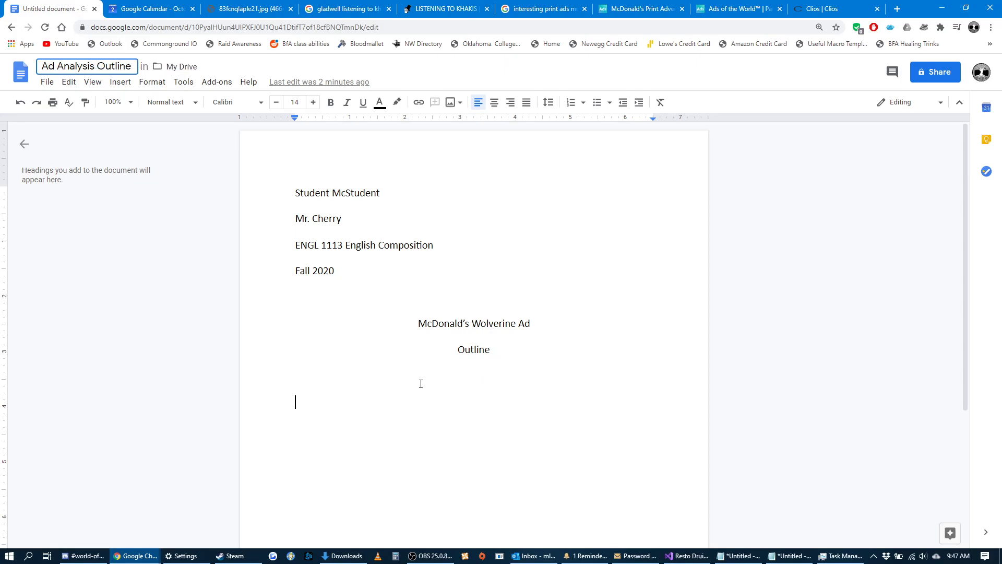
key("Return")
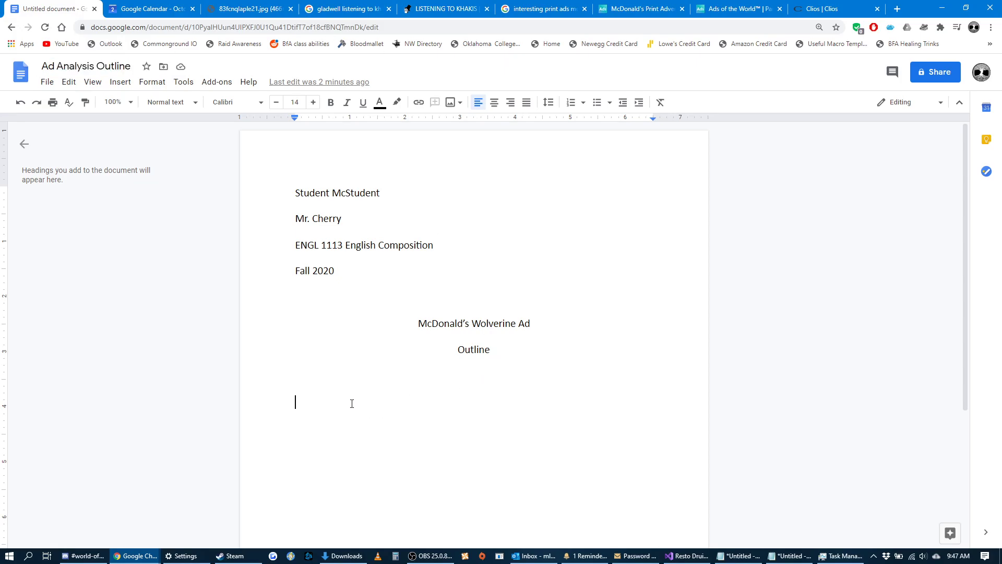
Paste the Ads of the World address on the line below "Outline" and insert "McDonald's Wolverine Fries." in front of it.
key("ctrl+v")
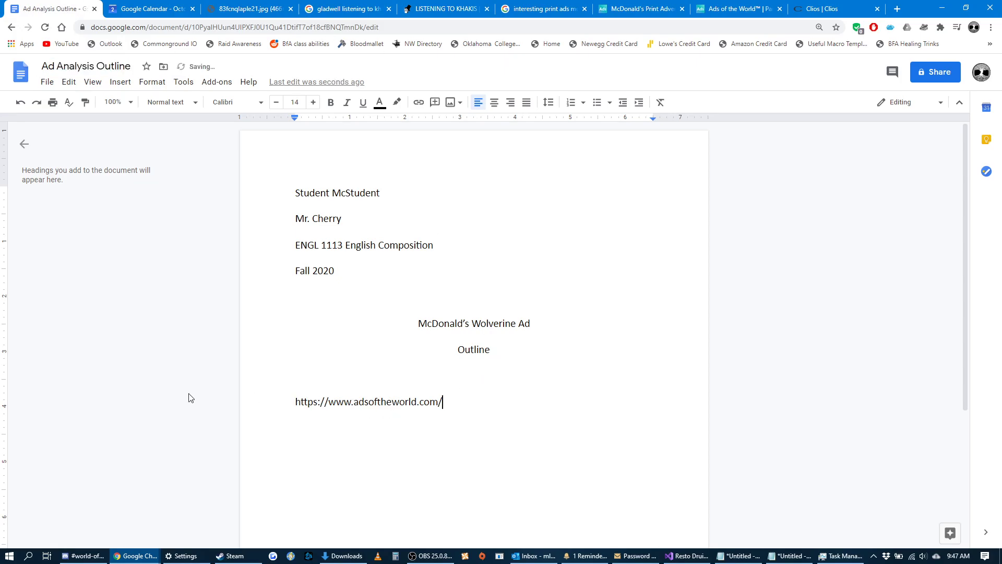
type("McDonald's Wolvde")
key("BackSpace")
key("BackSpace")
type("erine Fries.")
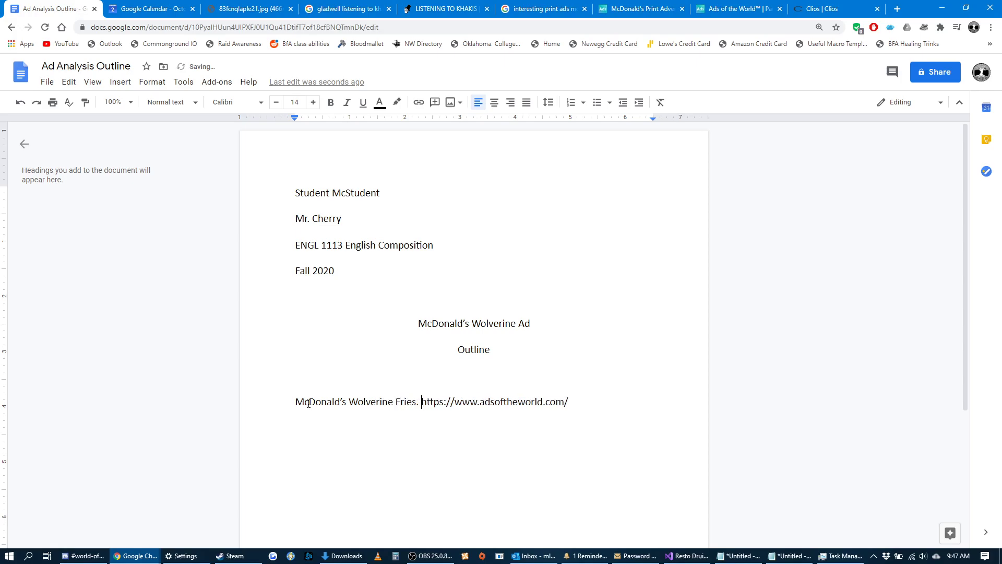
Compare the citation's ad title with the title and image on the Wolverine ad page, and return to the outline.
left_click_drag(416, 407, 295, 399)
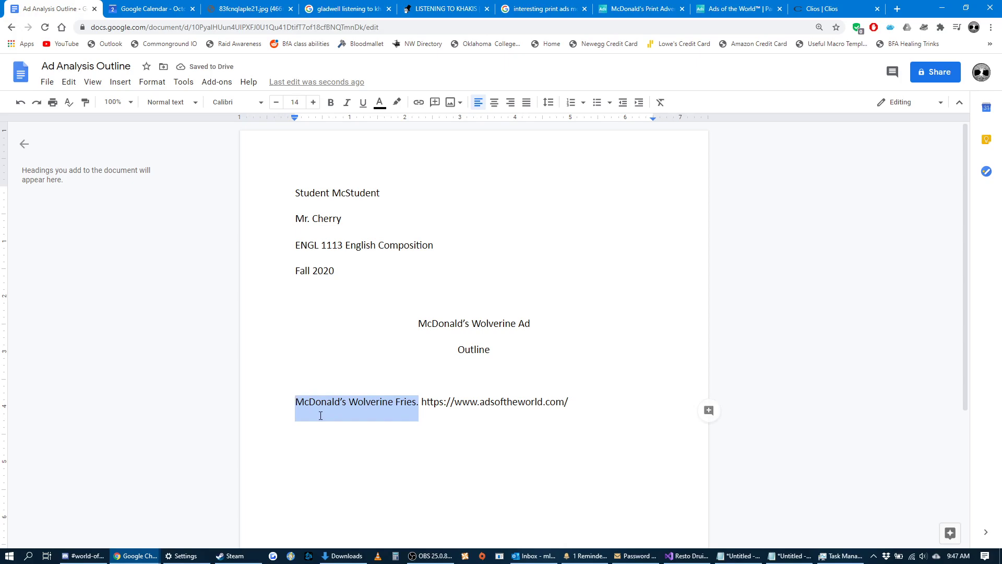
left_click(644, 6)
key("ctrl+Tab")
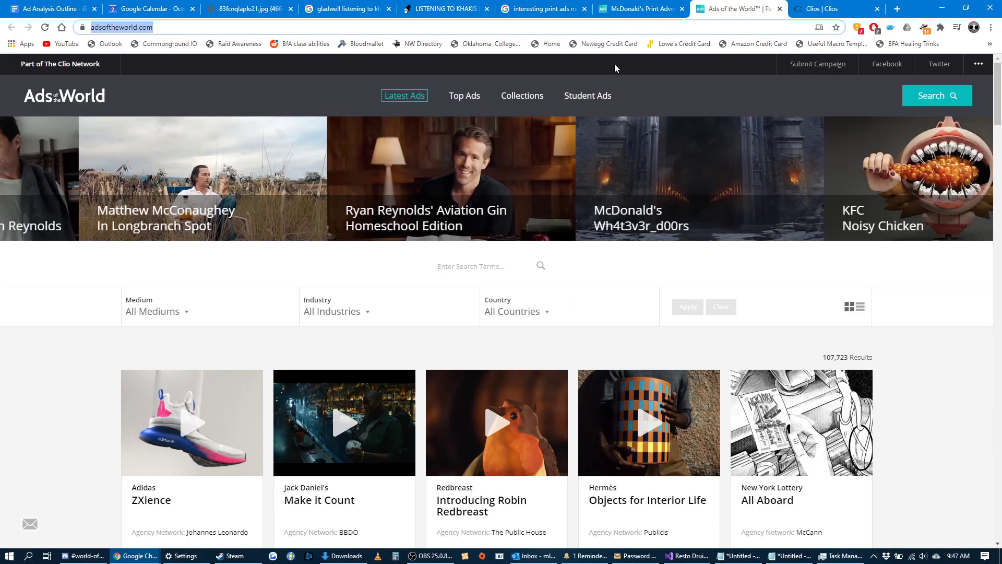
left_click(643, 4)
scroll(91, 75, "up", 10)
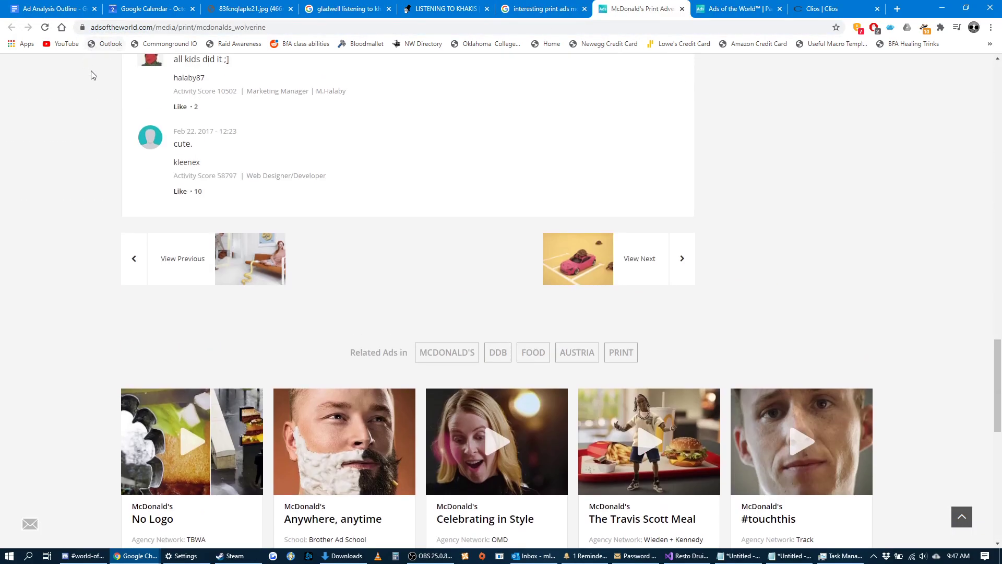
scroll(456, 282, "up", 15)
scroll(483, 327, "down", 6)
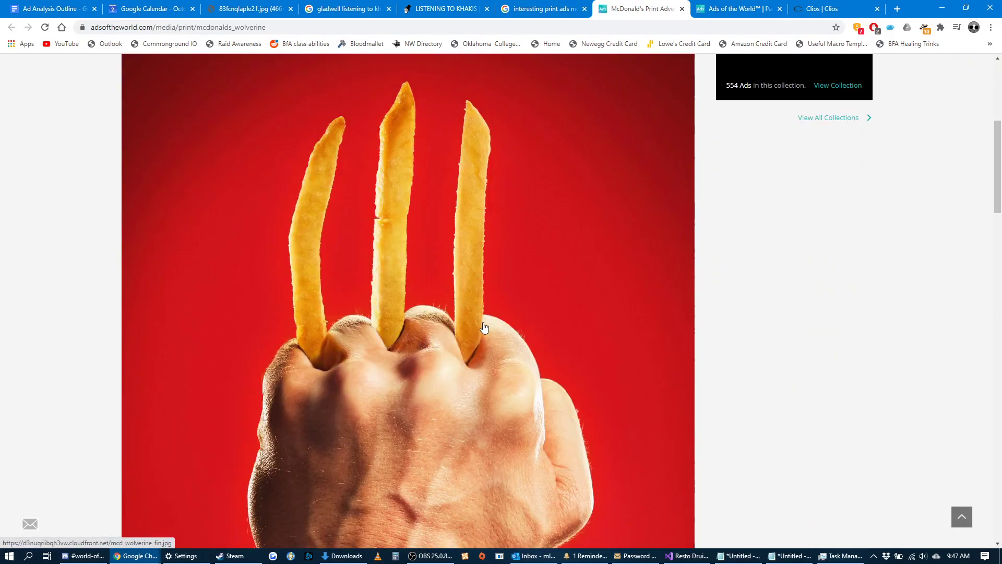
scroll(510, 318, "up", 6)
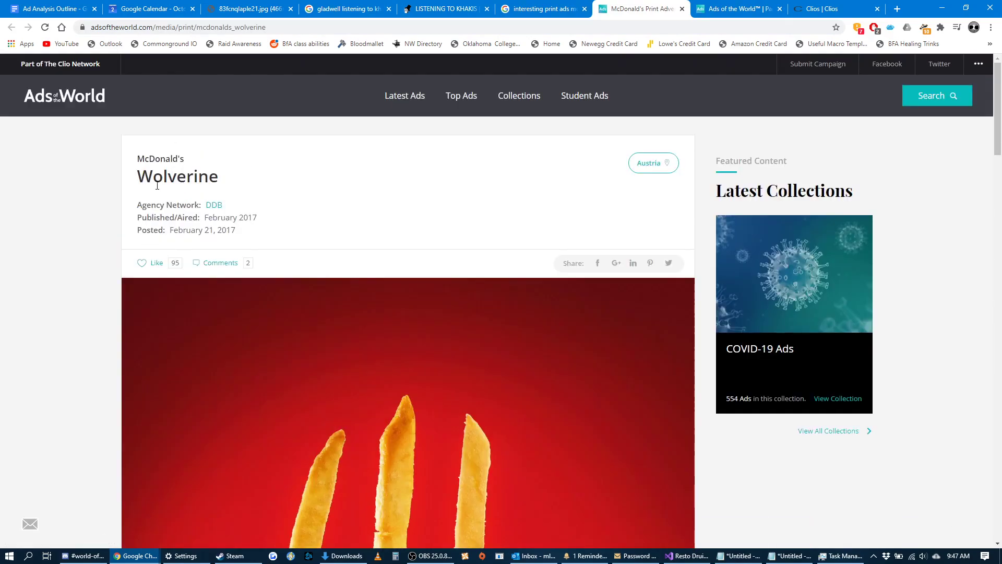
left_click_drag(223, 179, 259, 185)
left_click(251, 185)
scroll(299, 217, "down", 7)
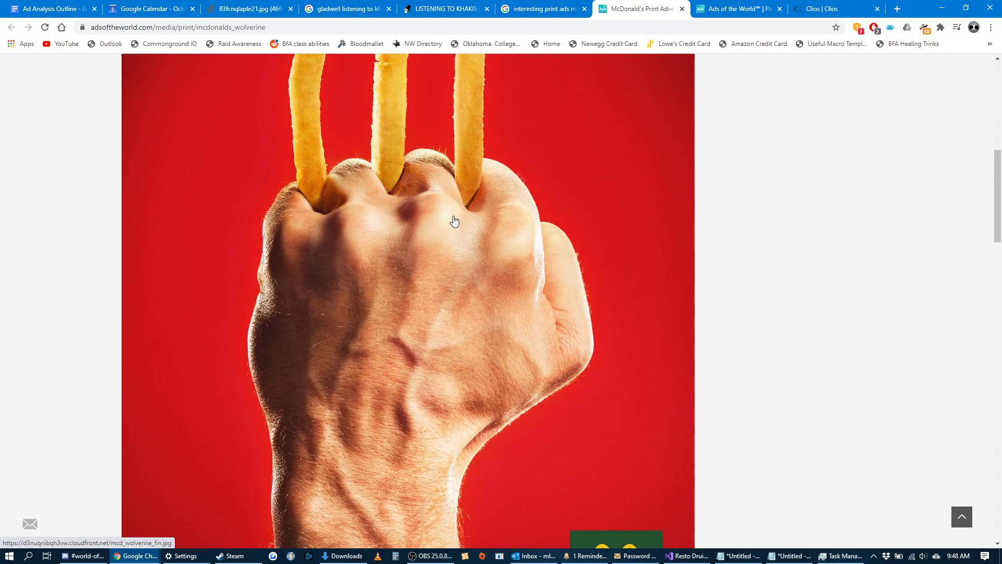
scroll(450, 222, "up", 1)
left_click(53, 8)
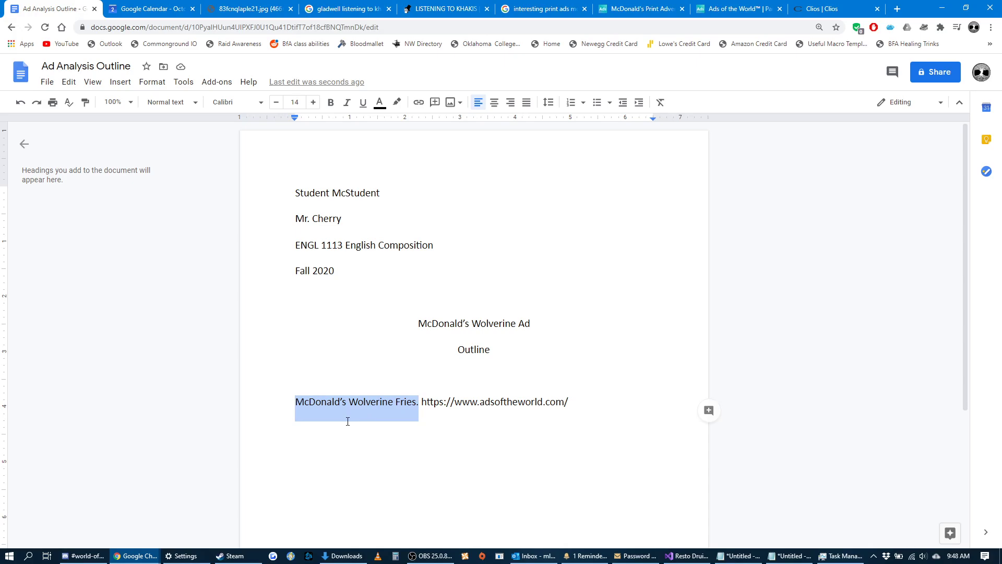
left_click(485, 407)
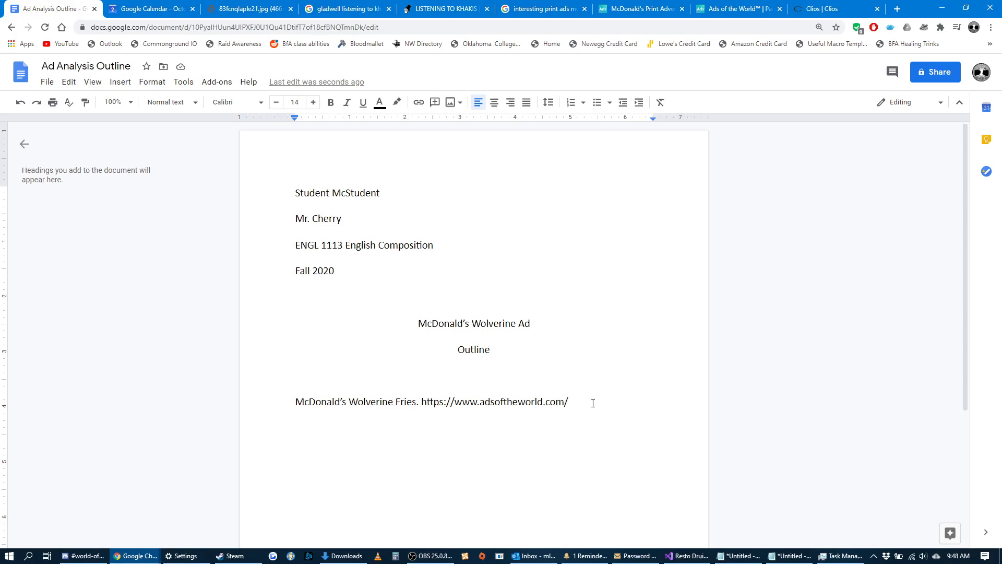
Go to the Docs home page and open the Ad Analysis Assignment Sheet in a new tab.
left_click(47, 82)
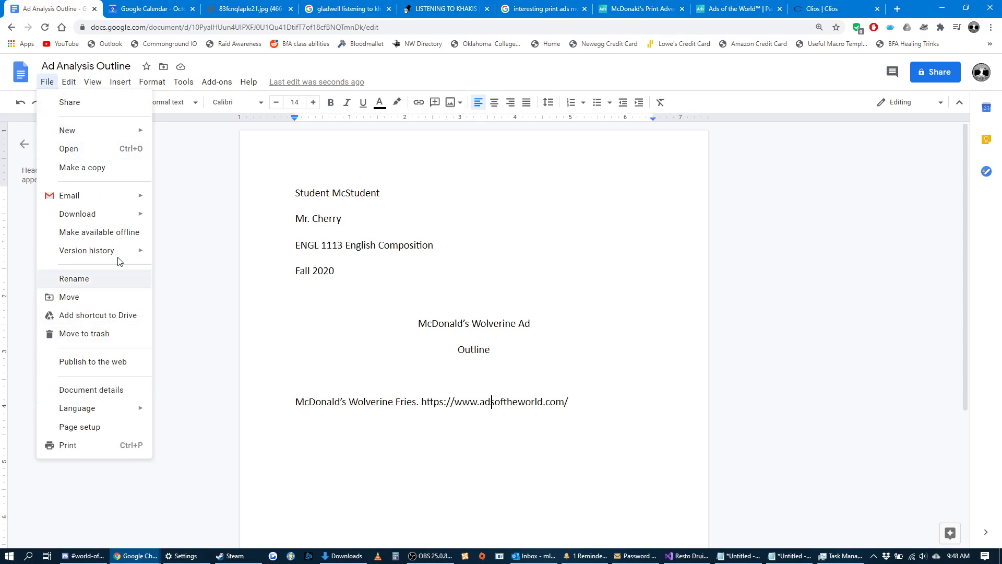
left_click(171, 236)
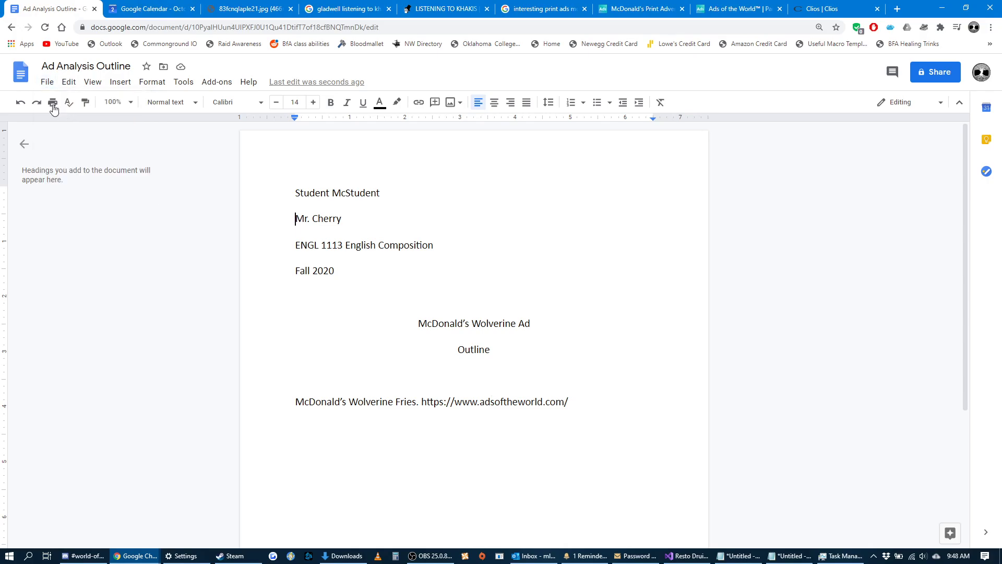
left_click(9, 73)
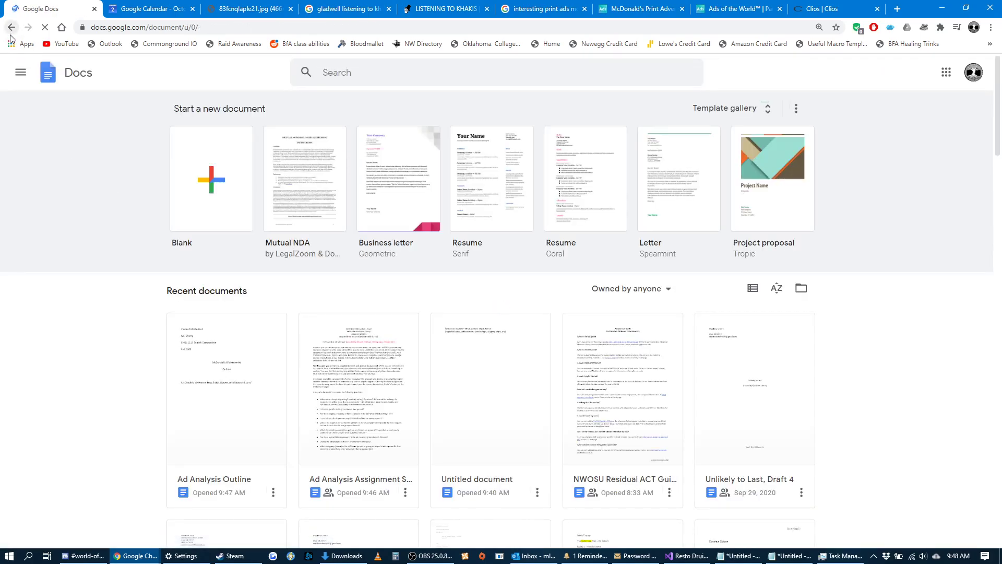
right_click(337, 367)
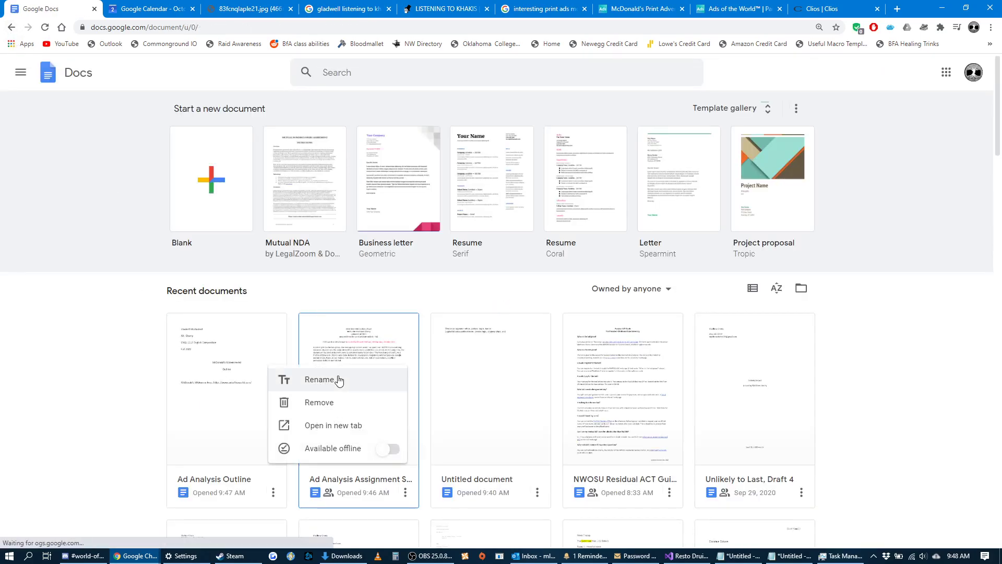
left_click(332, 425)
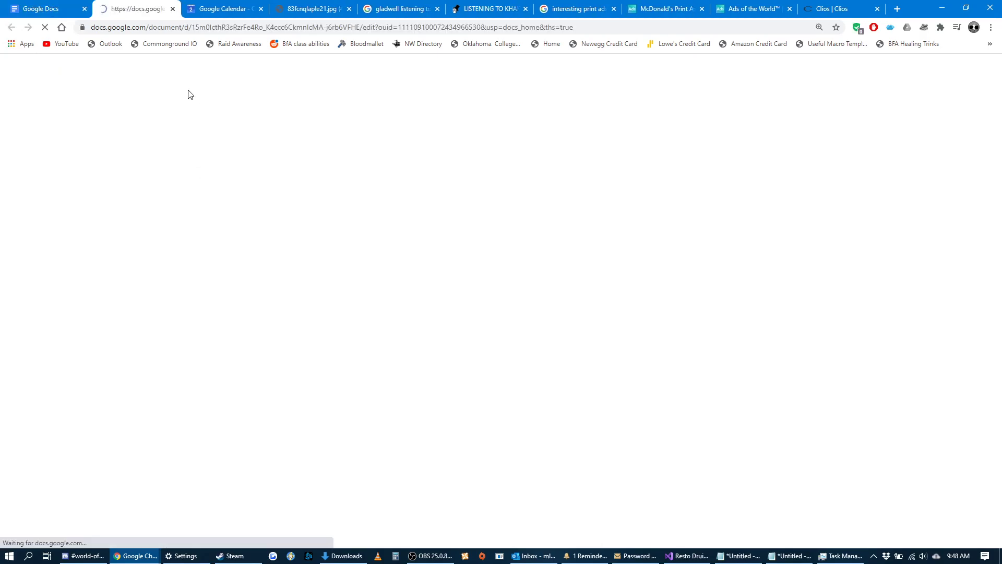
Examine the Head and Shoulders example citation and its date format on the sheet's outline page.
scroll(578, 253, "down", 20)
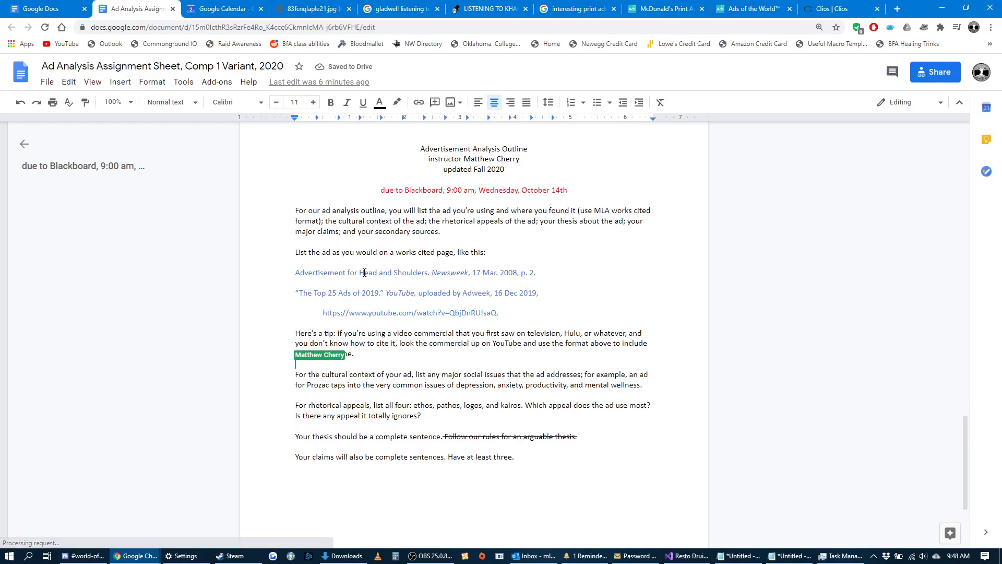
left_click_drag(536, 272, 476, 276)
left_click_drag(306, 272, 295, 273)
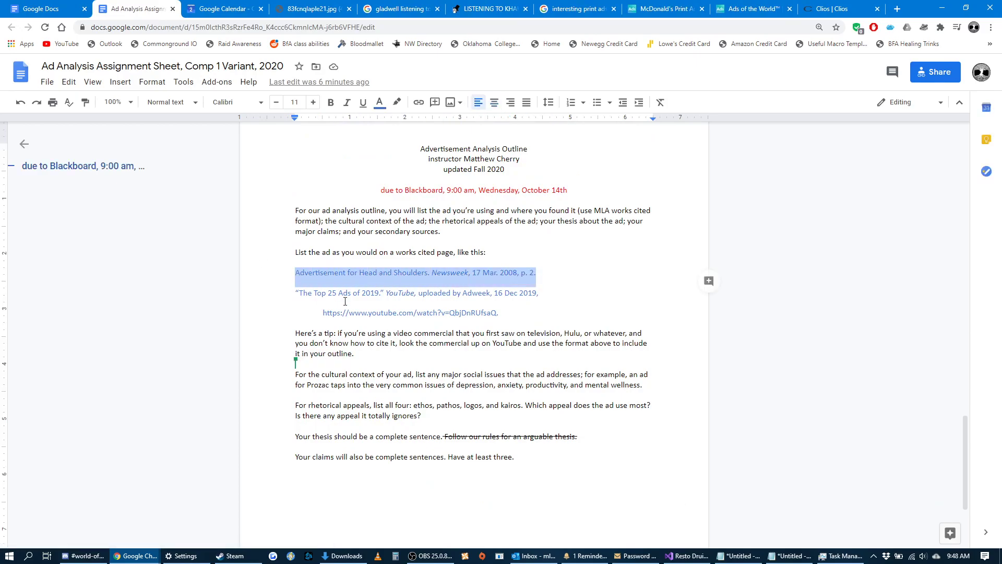
left_click(520, 272)
left_click_drag(520, 273, 474, 276)
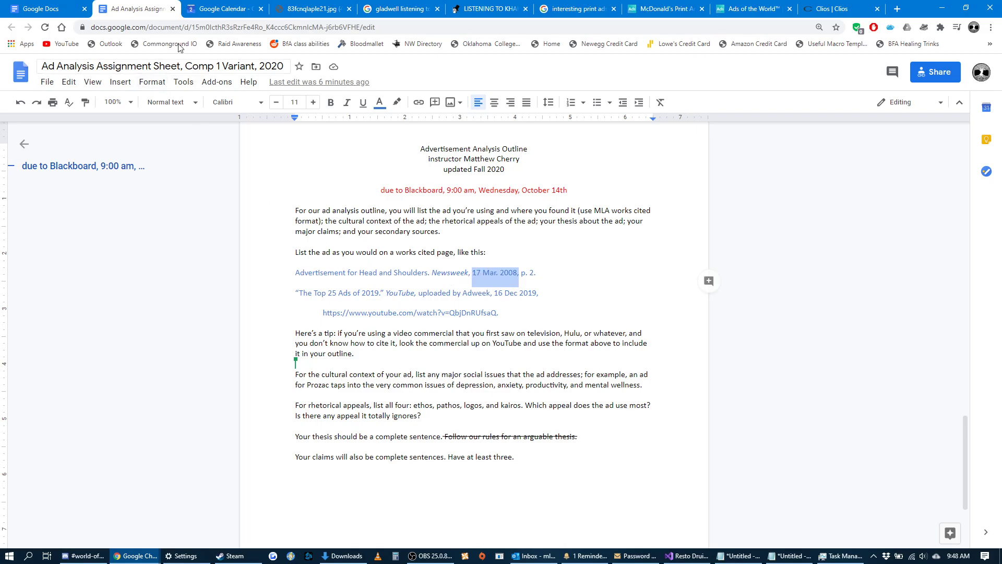
Reopen the Ad Analysis Outline document and add a period and the date "2 Oct 2020." after the web address in the citation.
left_click(54, 12)
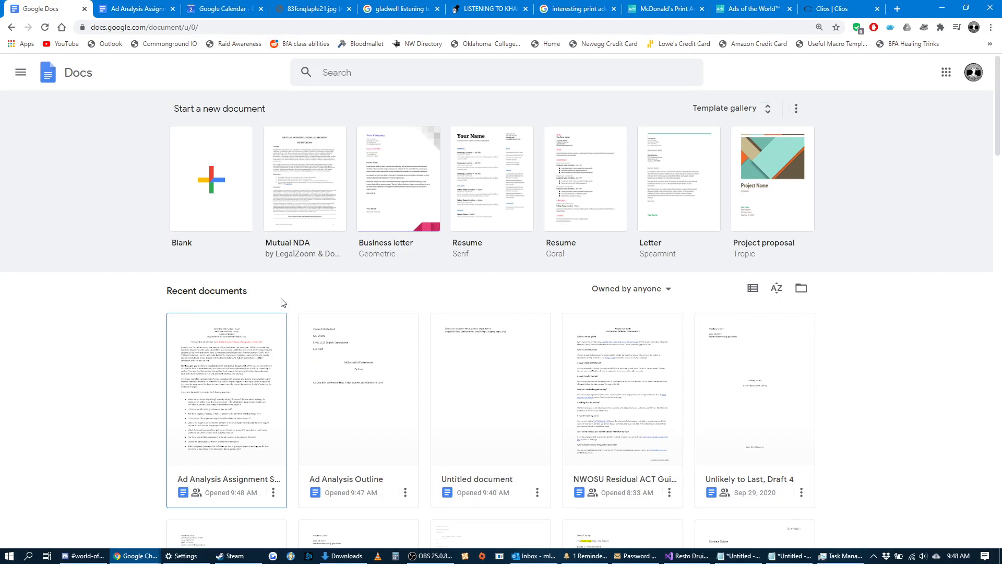
left_click(13, 28)
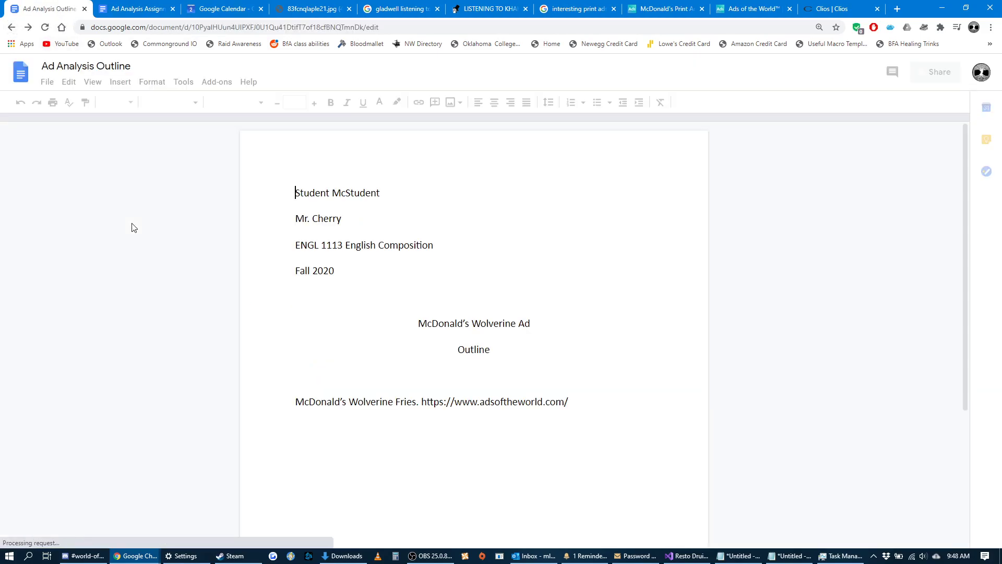
left_click(573, 405)
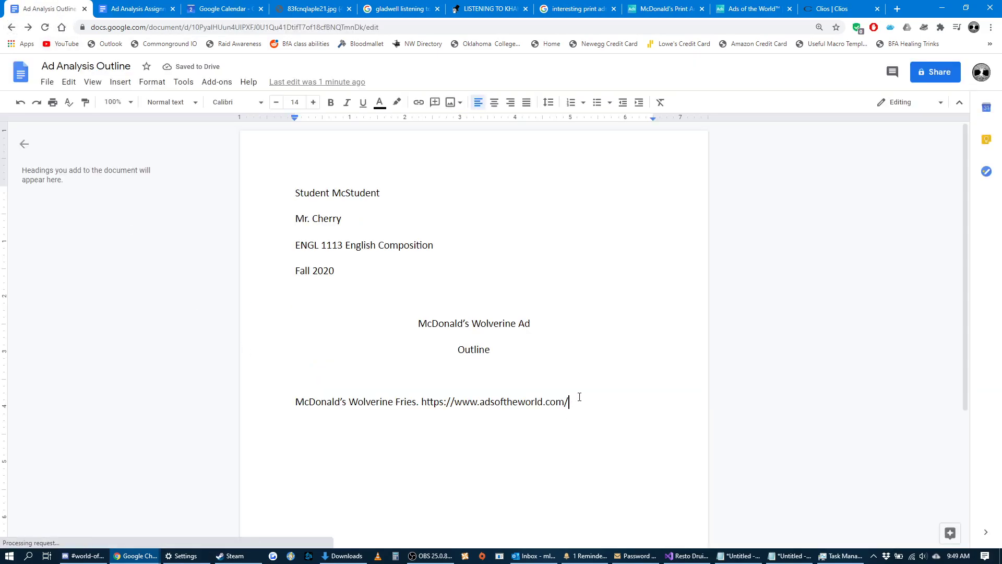
type(".")
type(" 2")
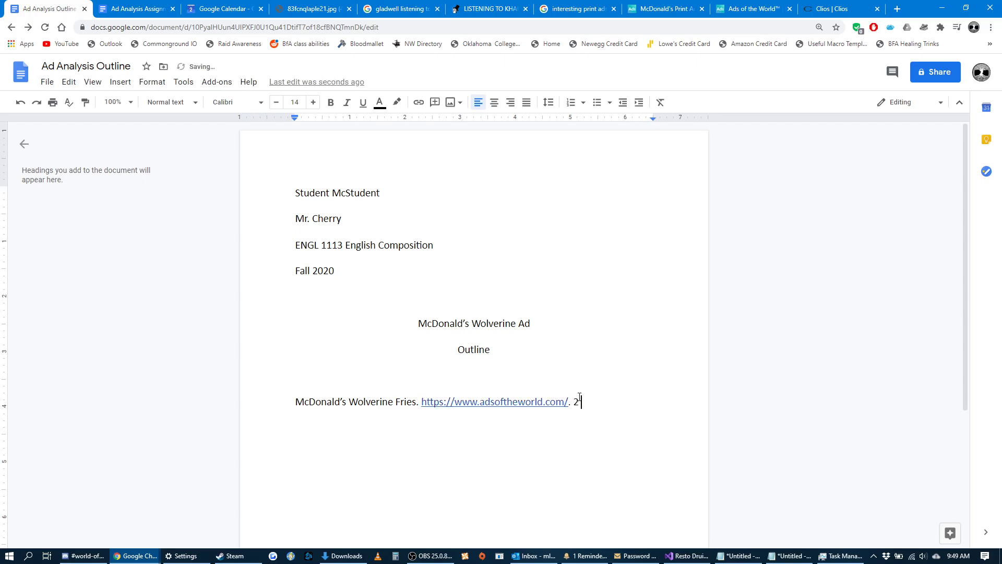
type(" Oct 2020.")
Check the assignment sheet's citation examples and insert the italic source title "Ads of the World." before the web address in the outline's citation.
left_click(417, 407)
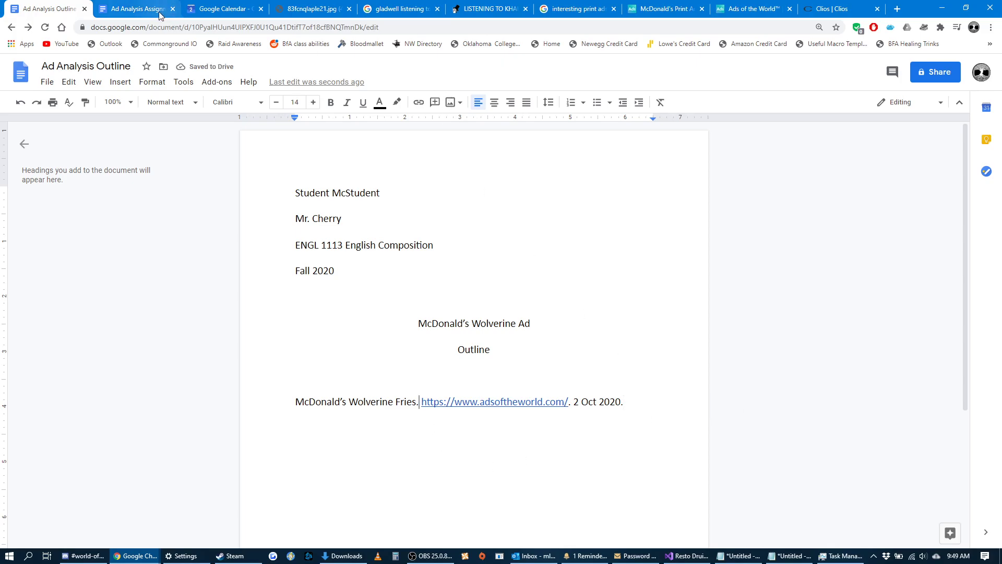
left_click(139, 9)
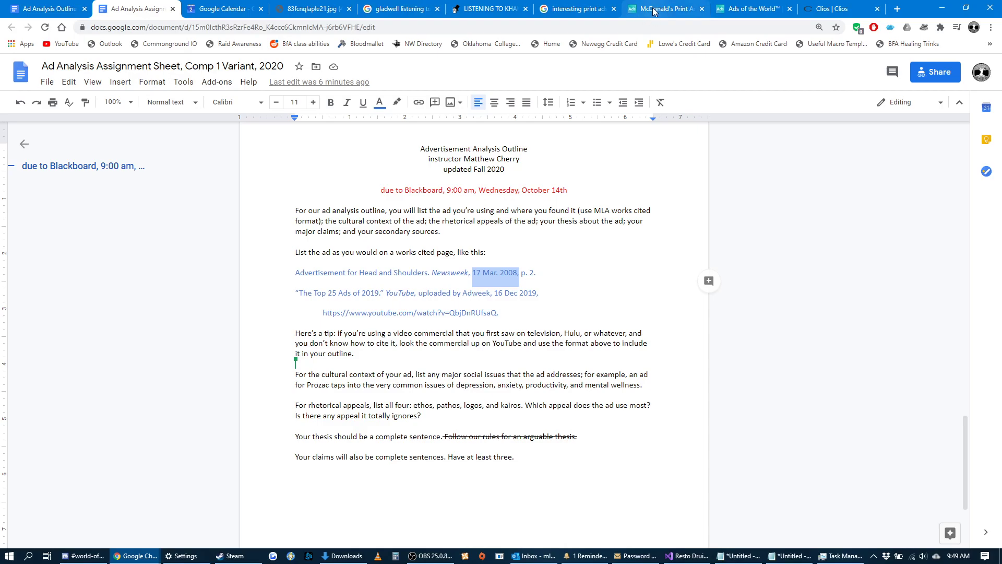
left_click(52, 9)
key("ctrl+i")
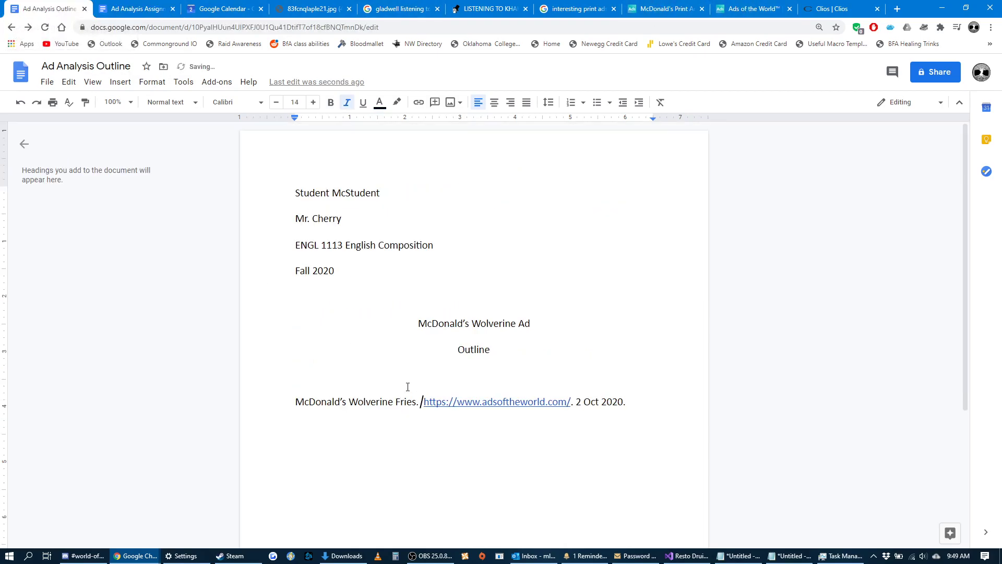
type("Ads of the ")
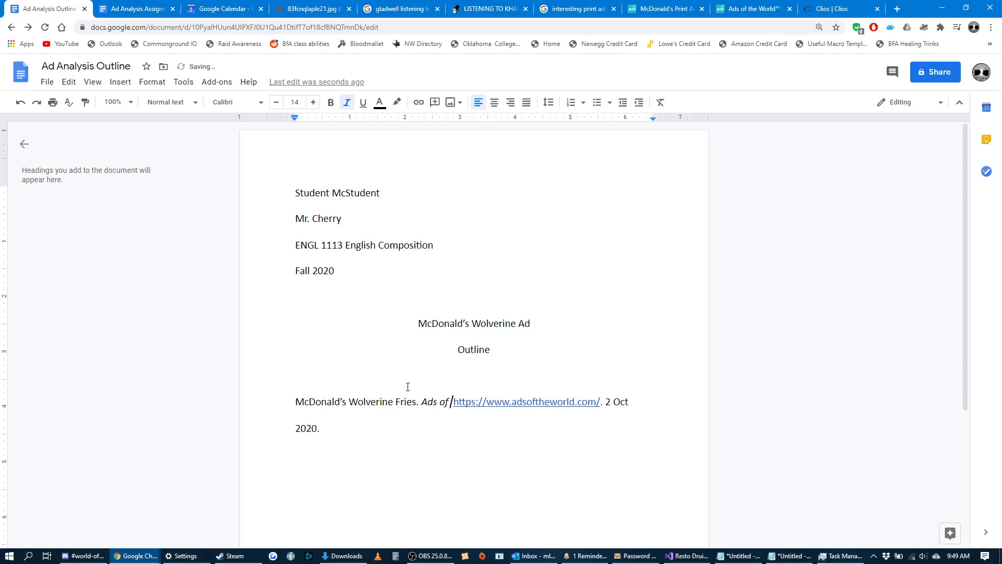
type("World.")
key("ctrl+i")
Review the citation's parts in the outline: the italic source title, the ad title and the whole entry.
left_click_drag(499, 402, 421, 399)
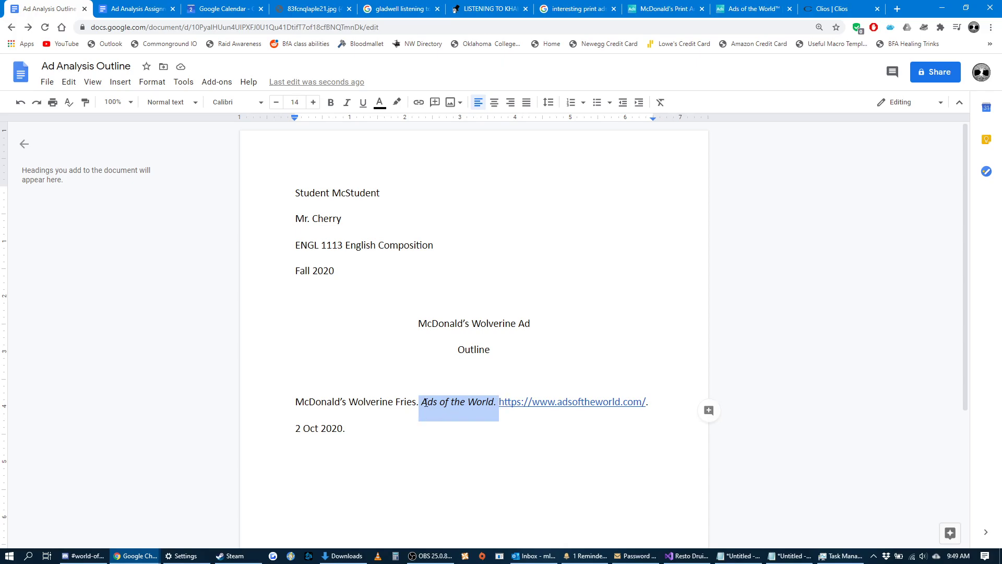
left_click_drag(416, 402, 294, 400)
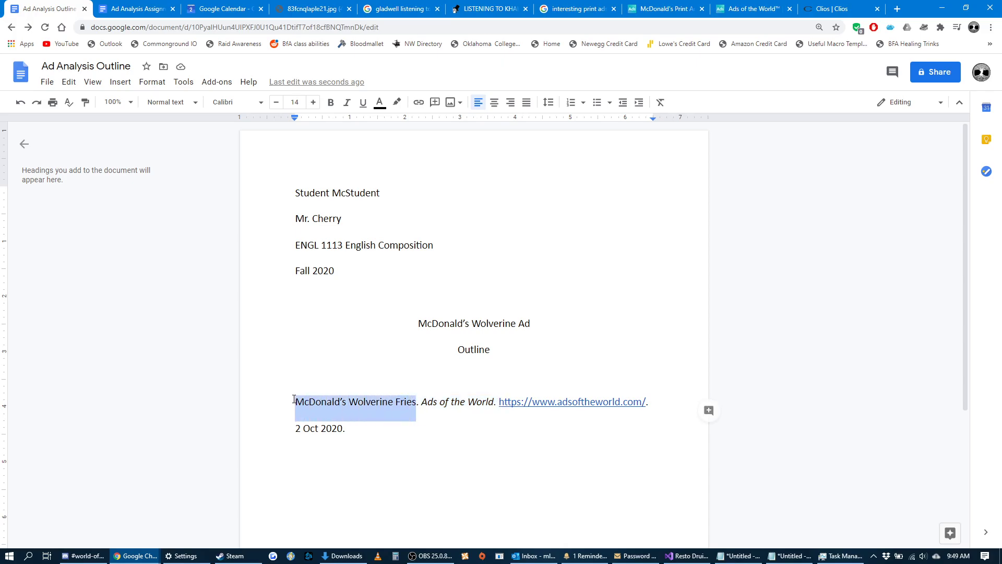
left_click(293, 400)
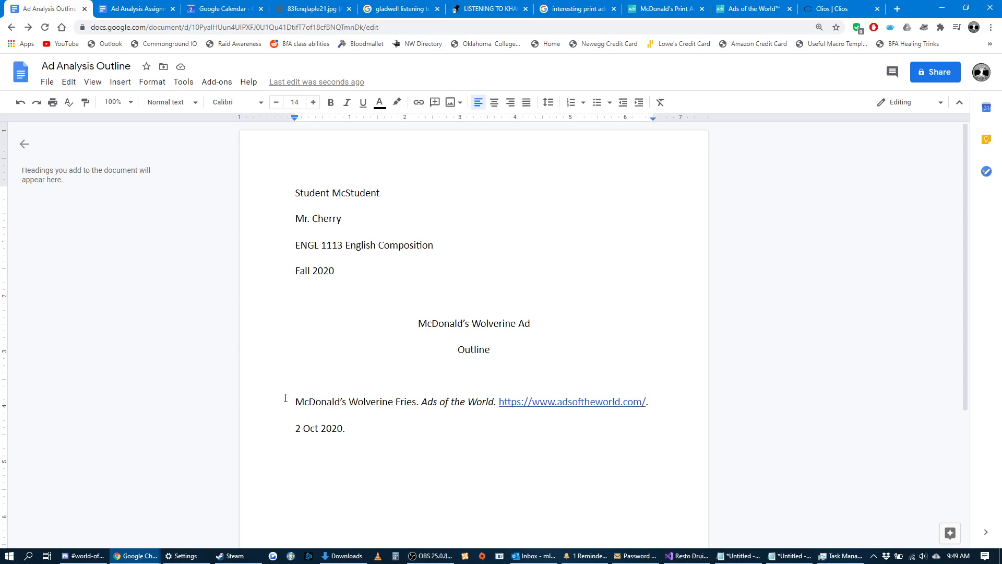
left_click_drag(419, 405, 295, 405)
left_click(346, 428)
left_click_drag(346, 429, 295, 403)
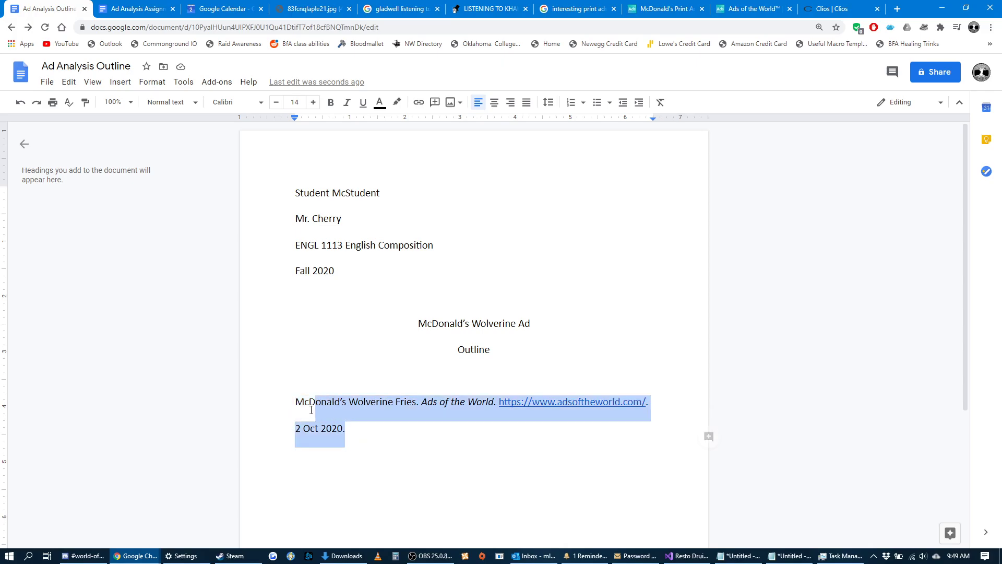
left_click(344, 409)
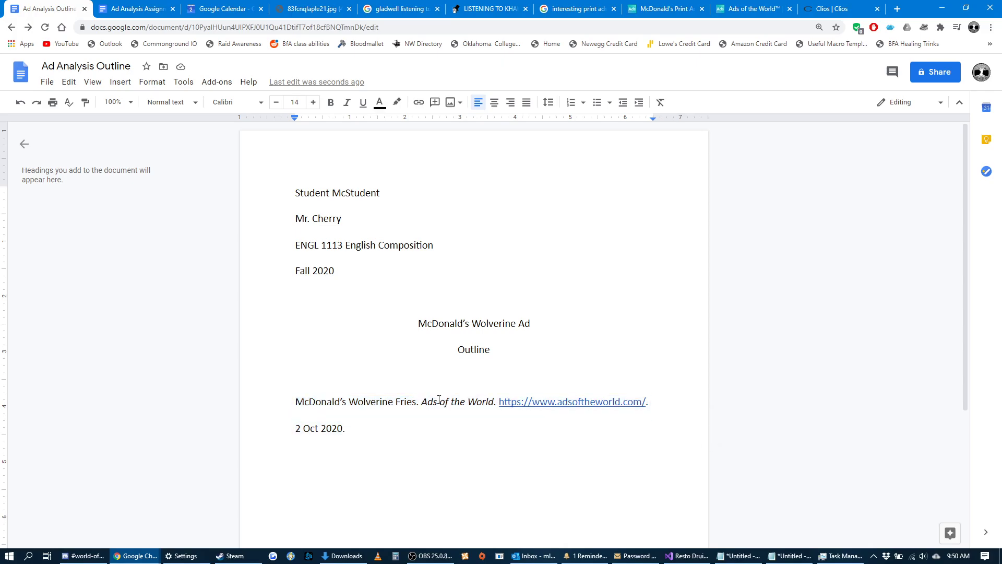
Replace the web address in the citation with the full address of the McDonald's Wolverine ad page.
left_click_drag(497, 402, 647, 402)
left_click(421, 421)
left_click(744, 9)
left_click(661, 9)
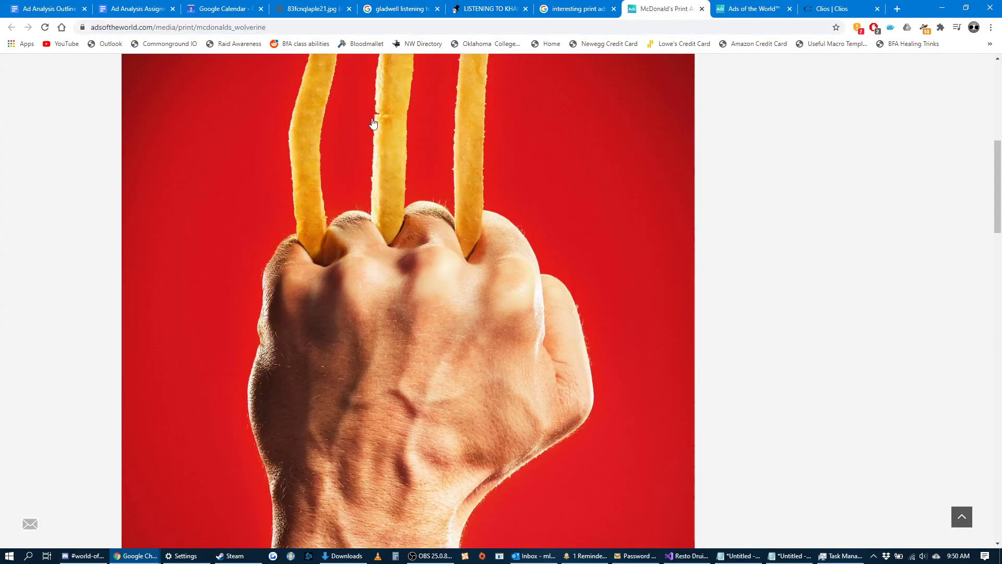
left_click(280, 27)
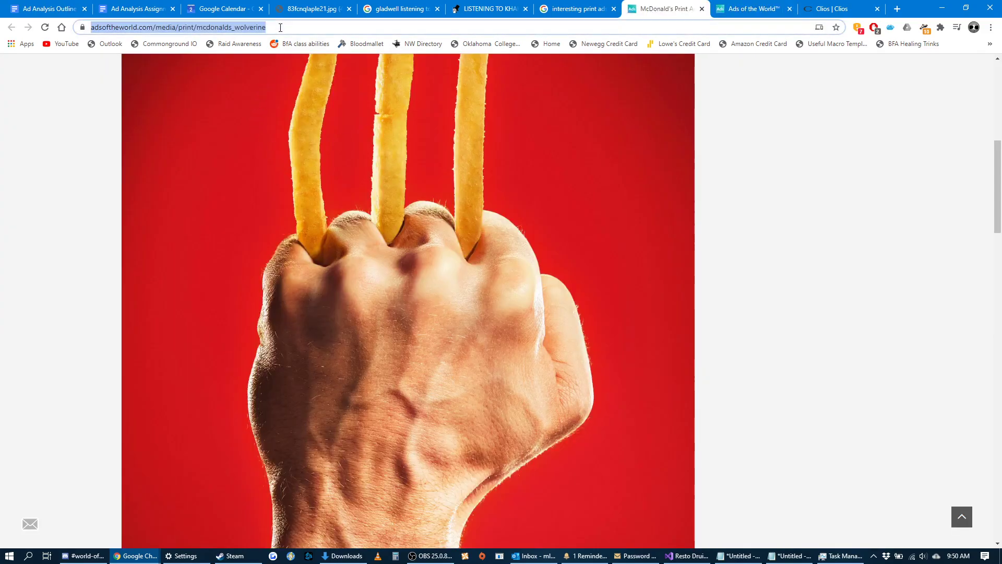
left_click(57, 10)
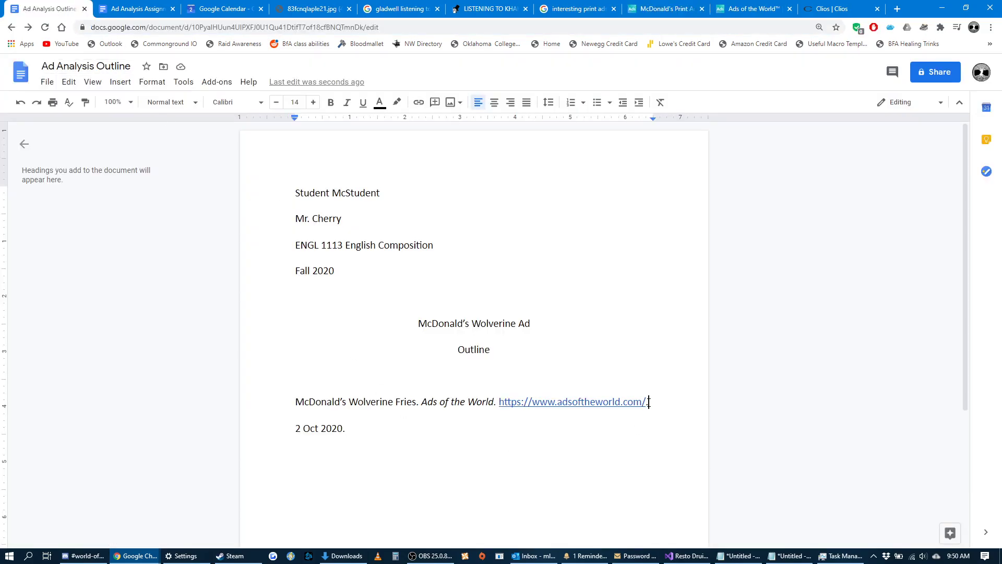
left_click_drag(646, 405, 501, 403)
key("ctrl+v")
left_click(520, 399)
Give the whole citation a 0.50-inch hanging indent, following the YouTube example on the assignment sheet.
left_click_drag(649, 428, 294, 403)
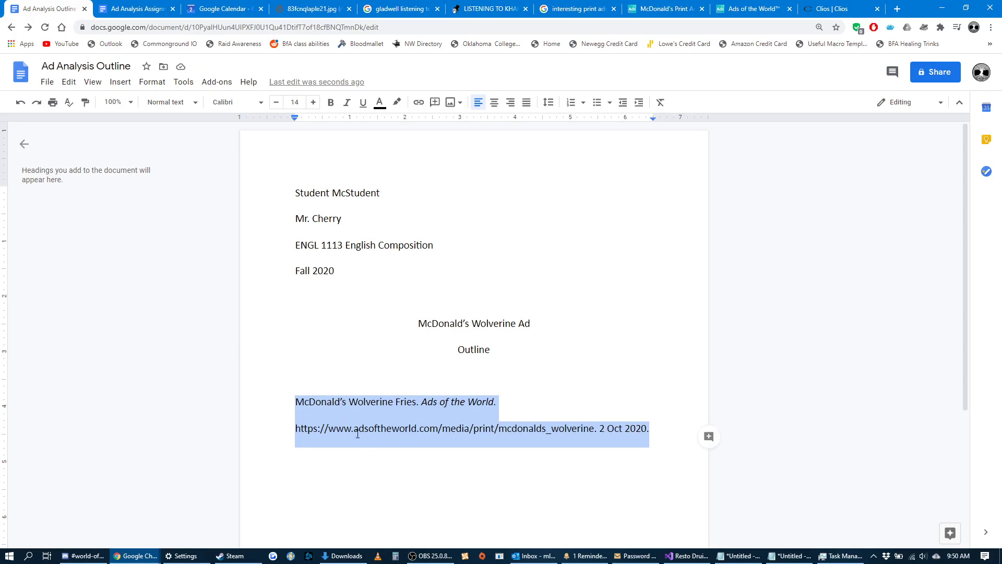
left_click(135, 9)
left_click_drag(526, 316, 289, 296)
left_click(321, 309)
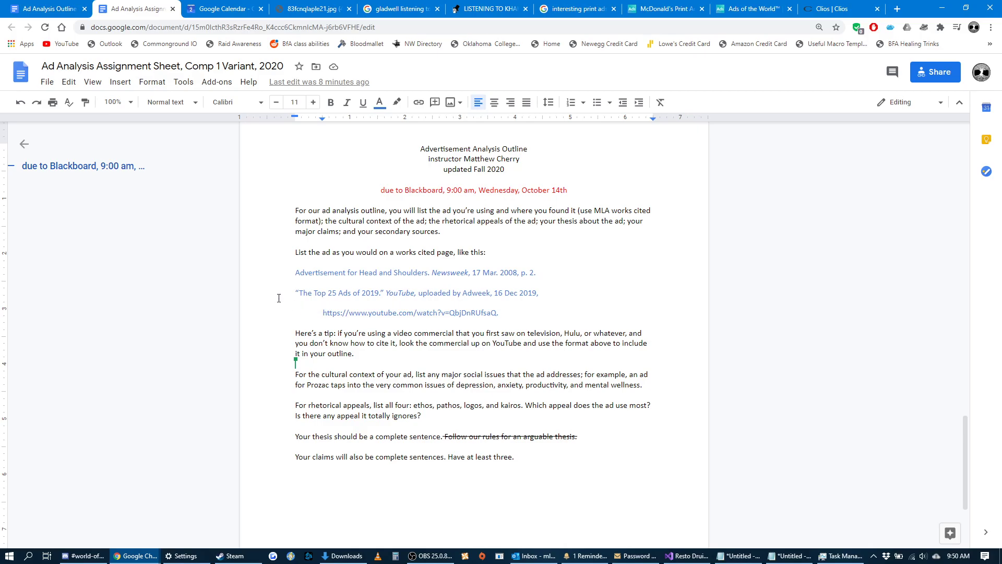
left_click(49, 8)
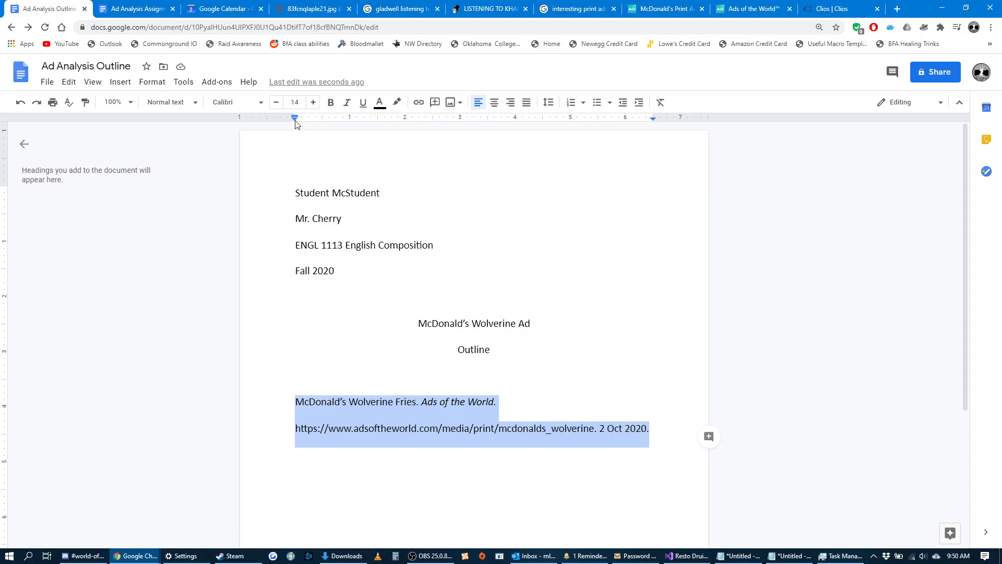
left_click_drag(295, 119, 324, 124)
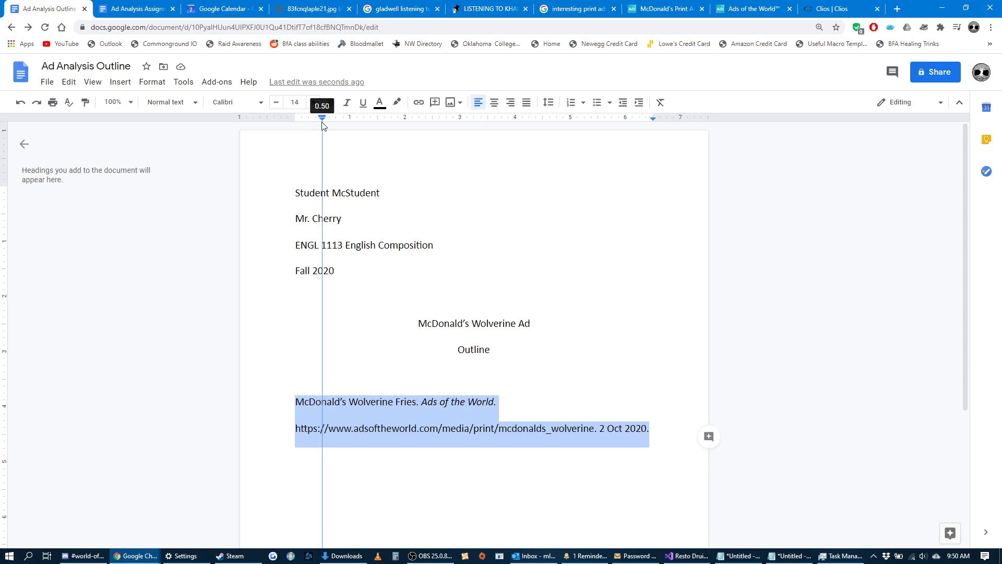
left_click_drag(322, 123, 322, 122)
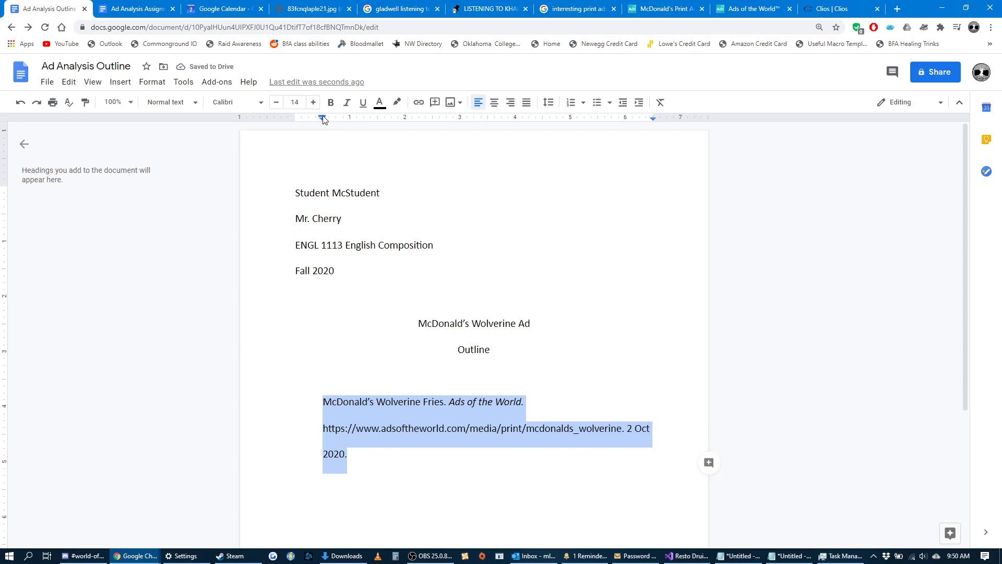
left_click_drag(323, 119, 295, 115)
left_click(395, 467)
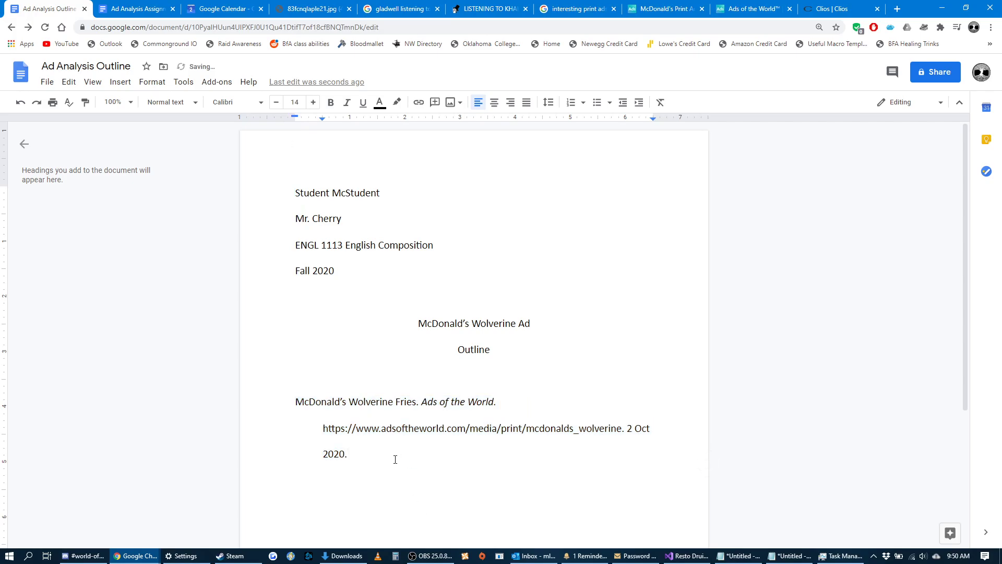
Examine the layout of the finished citation, including its web address and the hanging indent across the whole entry.
left_click_drag(324, 429, 620, 435)
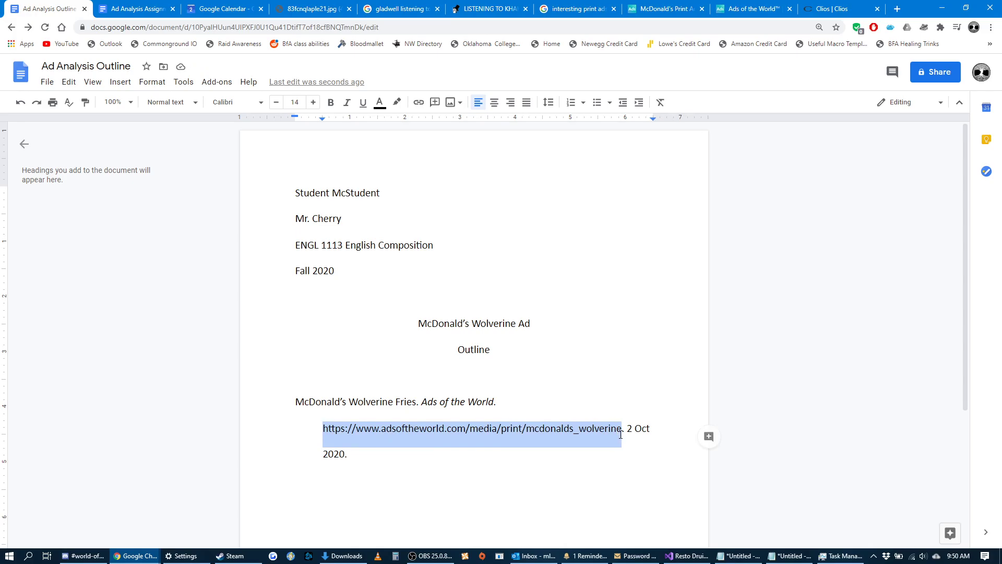
left_click(568, 400)
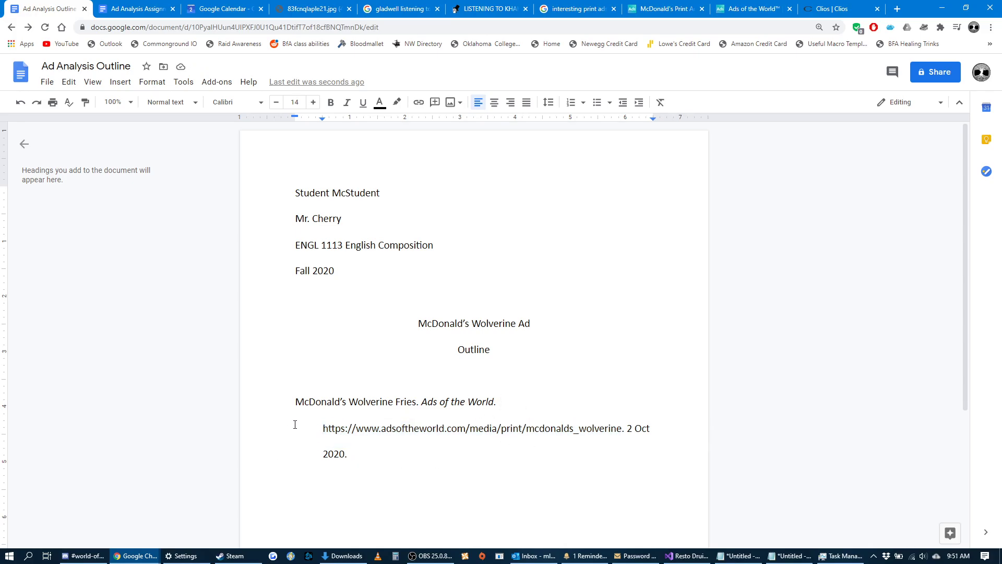
left_click(295, 405)
left_click_drag(364, 455, 291, 409)
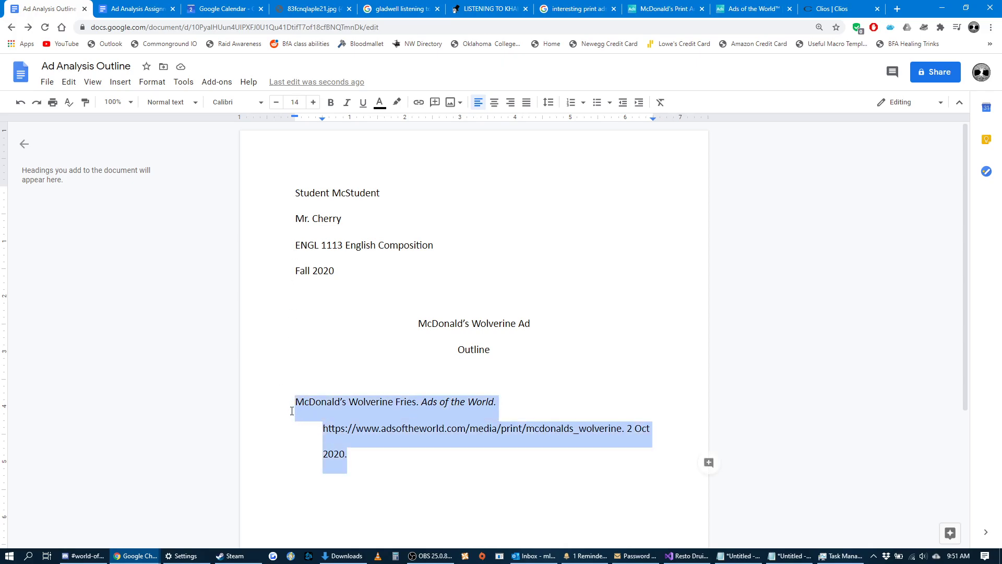
left_click(355, 455)
left_click_drag(357, 455, 279, 404)
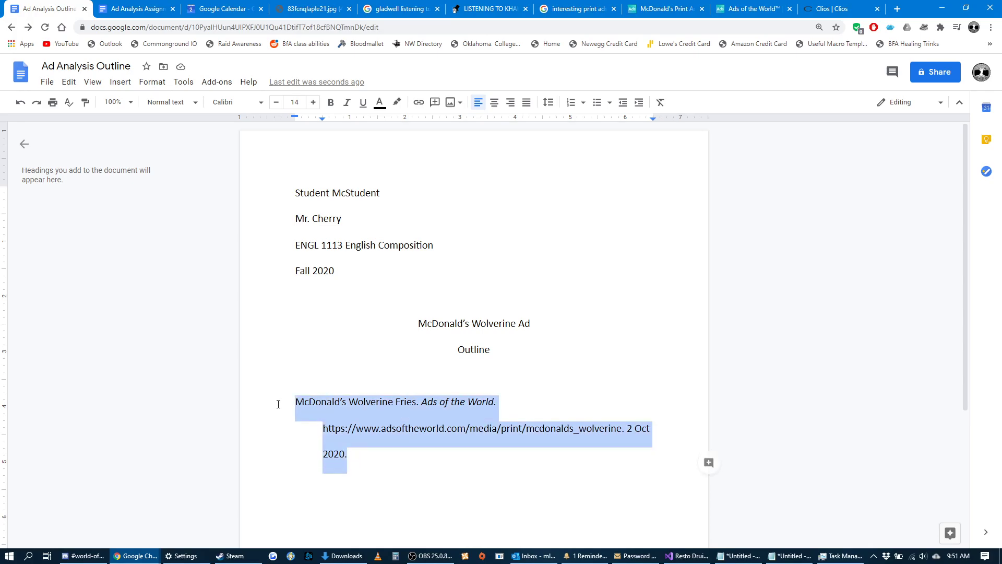
left_click(348, 464)
left_click_drag(355, 456, 283, 405)
left_click(365, 455)
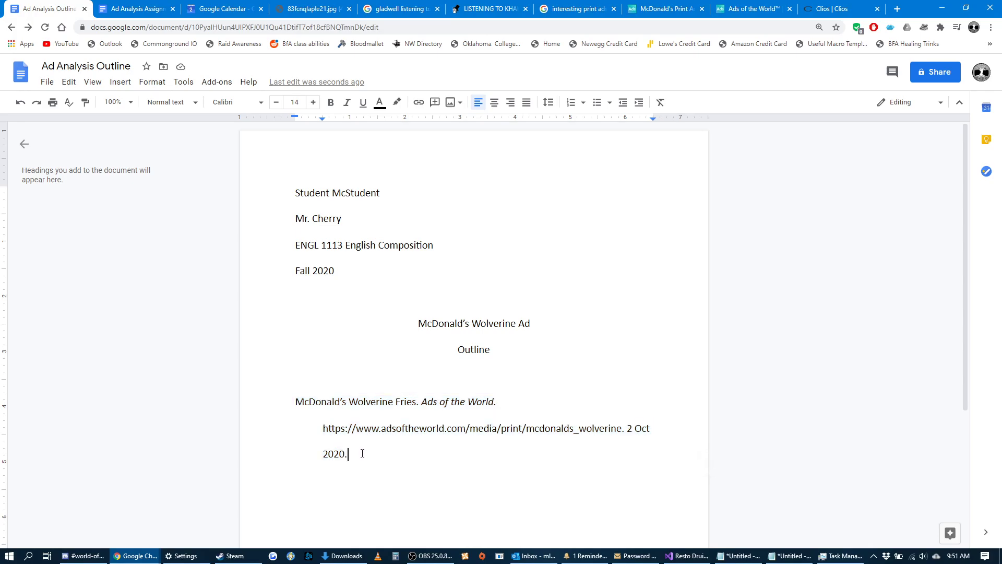
left_click_drag(365, 454, 276, 402)
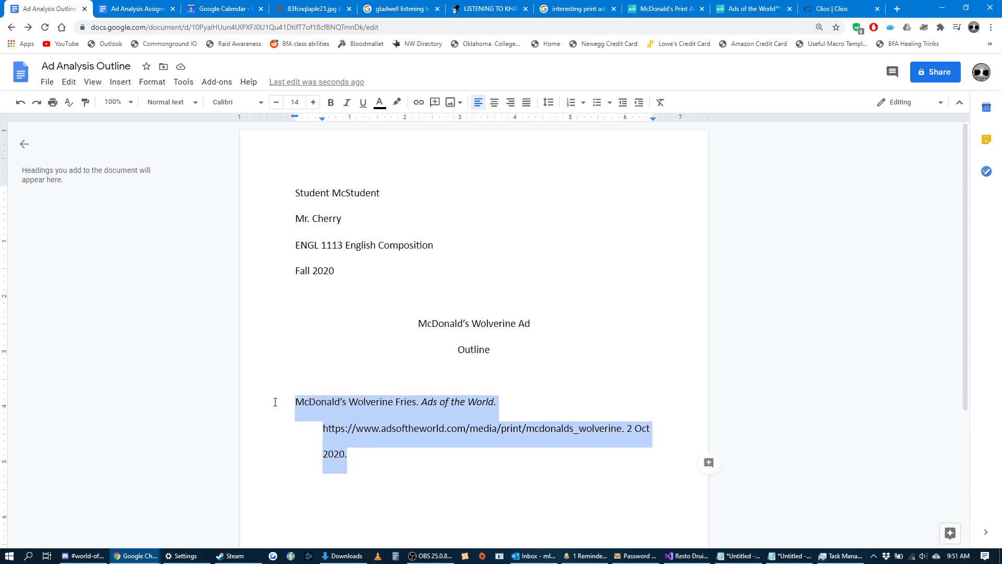
left_click(390, 461)
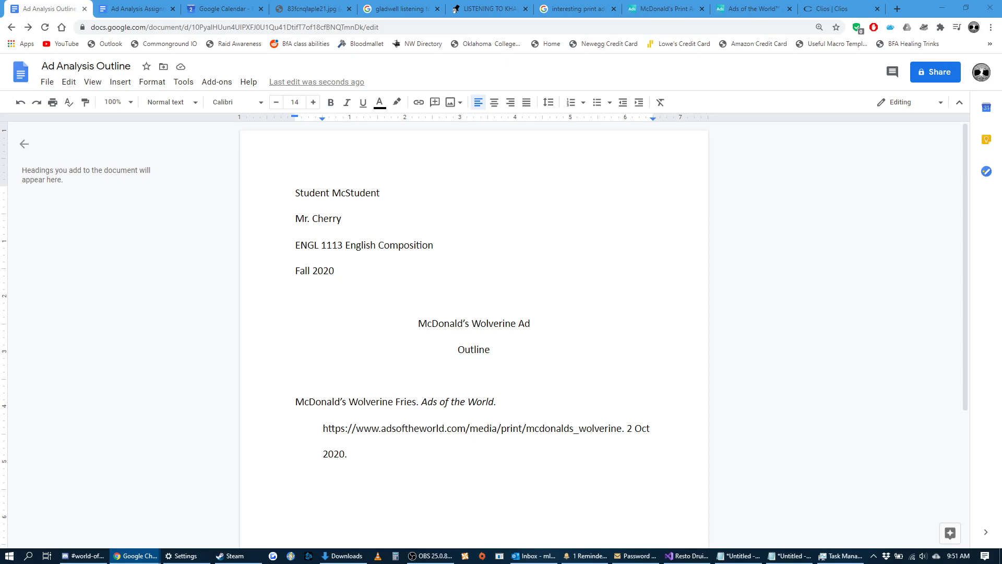
Bring the Serpent Rampant document into the browser window and examine its Works Cited heading and the first lines of the entries.
left_click_drag(284, 396, 486, 10)
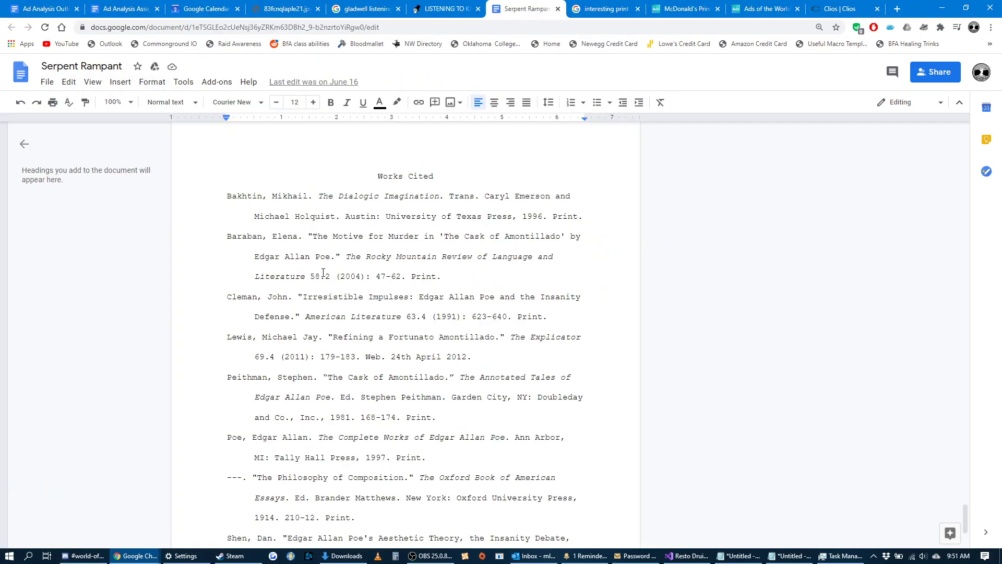
left_click(264, 236)
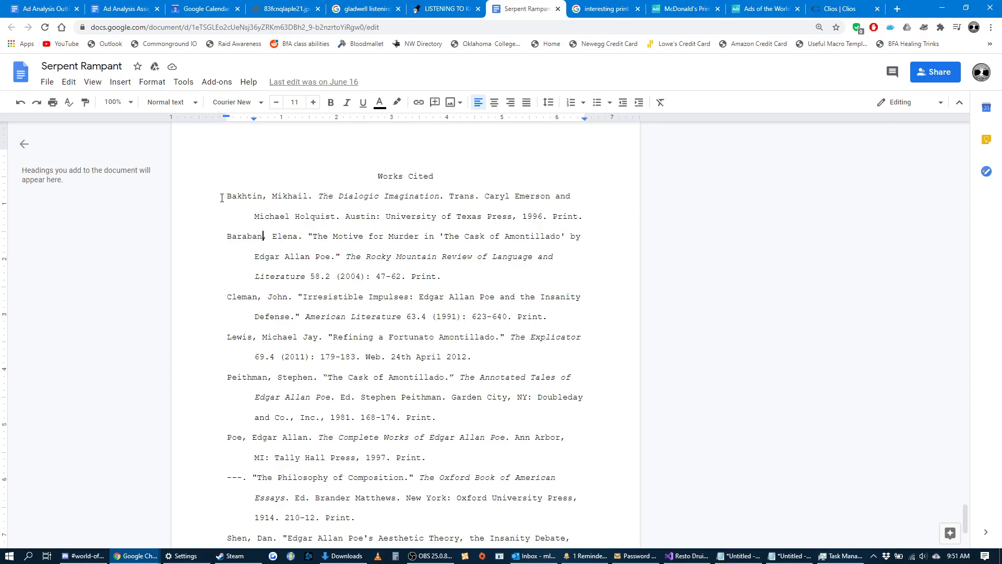
left_click_drag(434, 176, 365, 191)
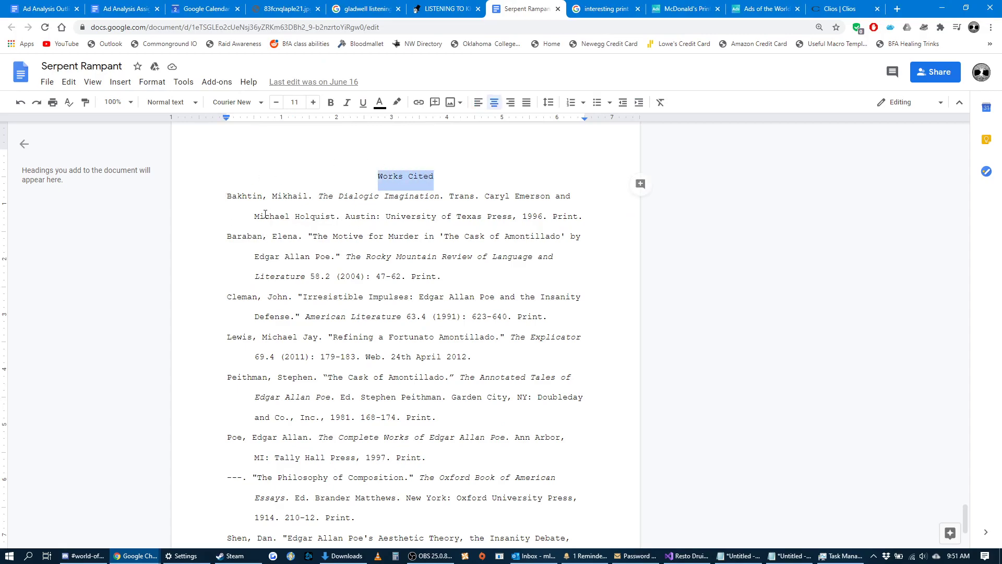
left_click_drag(228, 196, 233, 197)
left_click_drag(228, 237, 232, 238)
left_click_drag(228, 298, 233, 298)
left_click(316, 397)
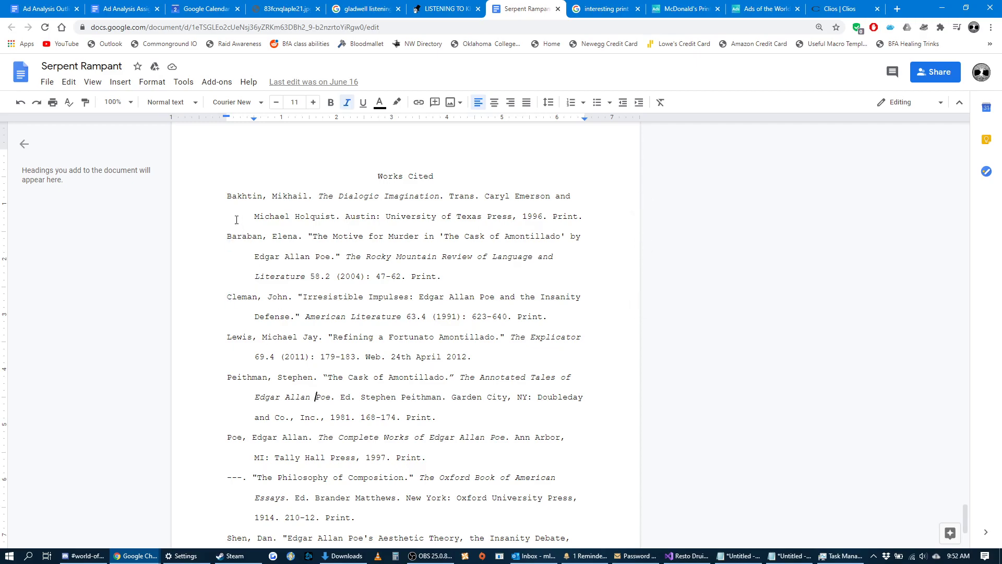
Trace the alphabetical order of the authors' last names through the whole Works Cited list.
left_click(225, 196)
left_click(225, 236)
left_click_drag(222, 240, 264, 241)
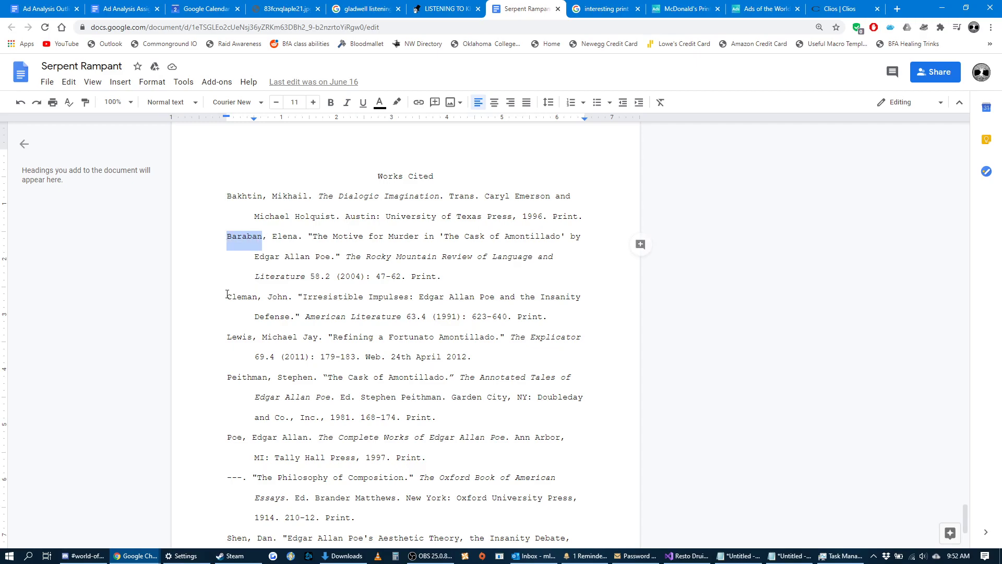
left_click_drag(227, 294, 259, 297)
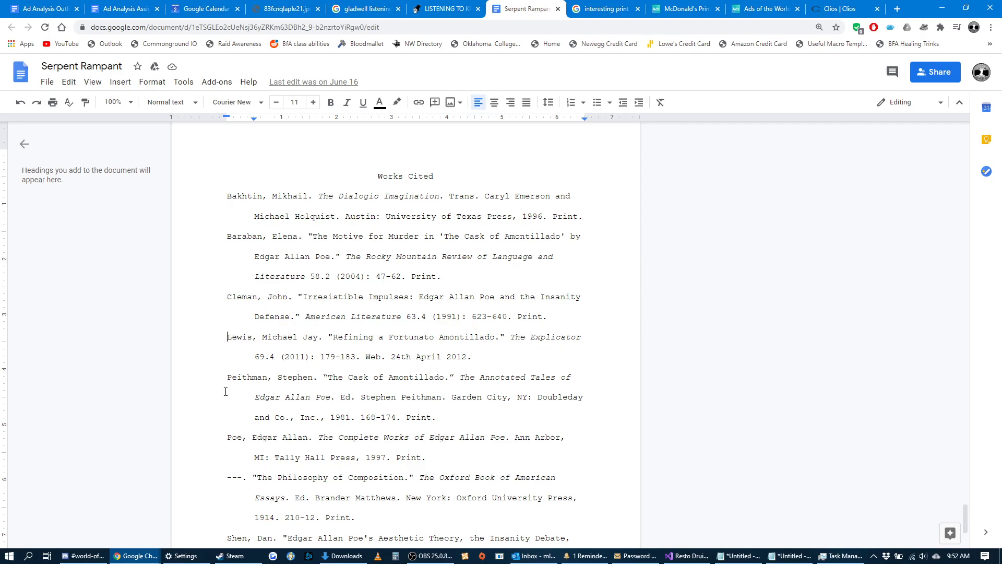
scroll(237, 463, "down", 3)
left_click(253, 319)
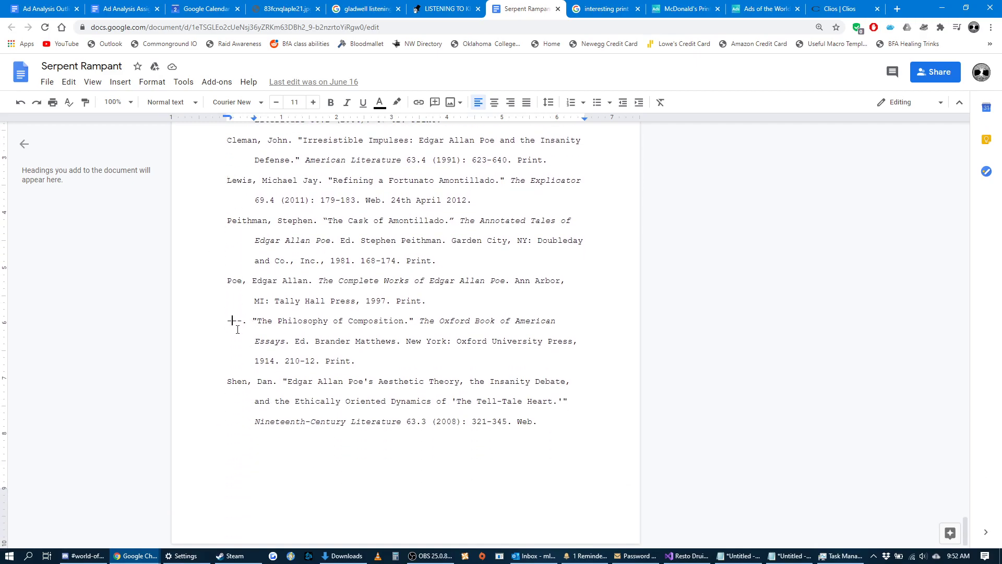
scroll(246, 387, "up", 3)
scroll(244, 420, "down", 3)
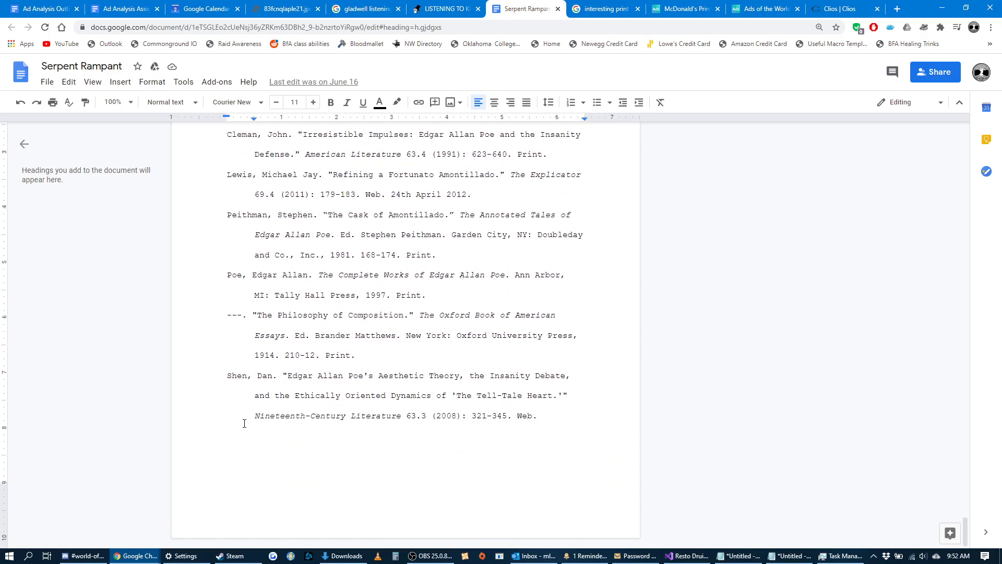
scroll(242, 413, "up", 3)
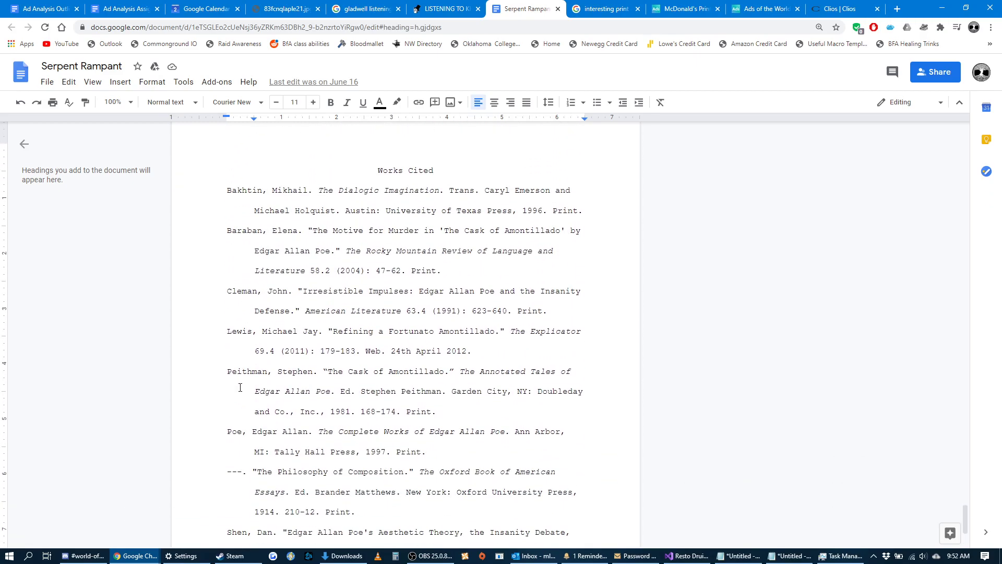
Examine the indented continuation lines and the endings of the Works Cited entries.
scroll(246, 251, "down", 1)
left_click(254, 158)
left_click(255, 218)
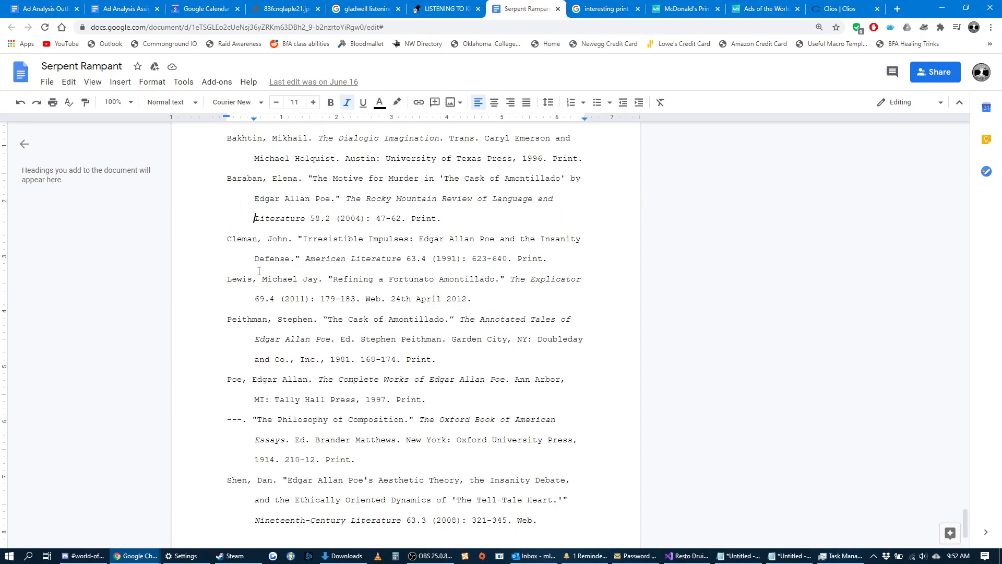
left_click_drag(433, 400, 397, 359)
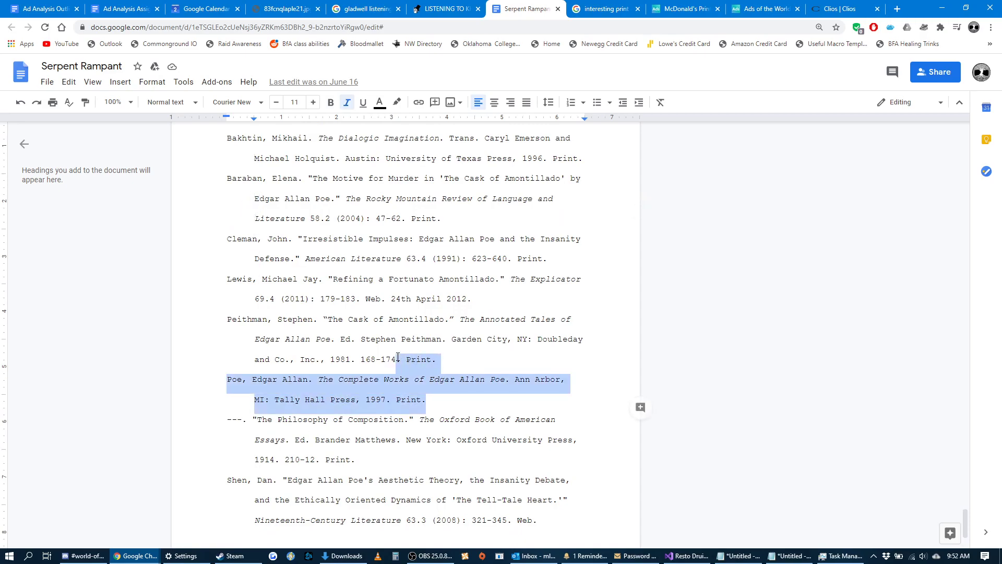
Compare the first-line indent of the Serpent Rampant body paragraphs with the hanging indents in its Works Cited list.
left_click(396, 359)
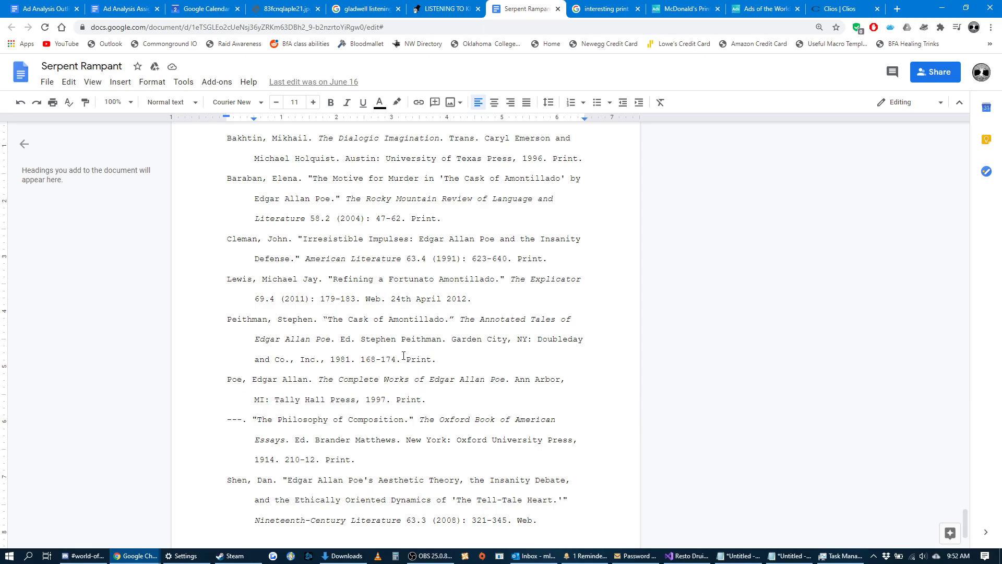
scroll(324, 324, "up", 20)
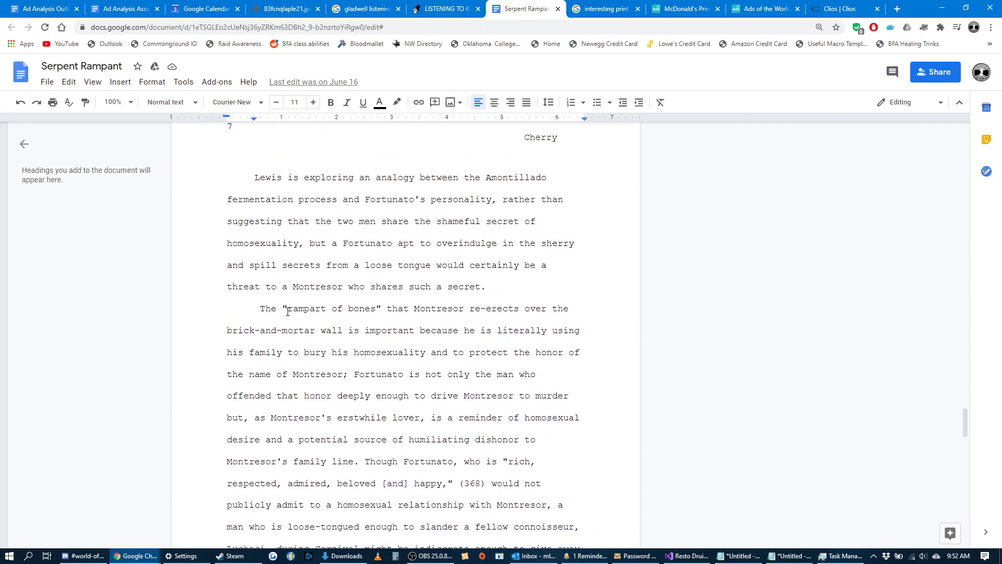
left_click(261, 309)
scroll(297, 307, "down", 13)
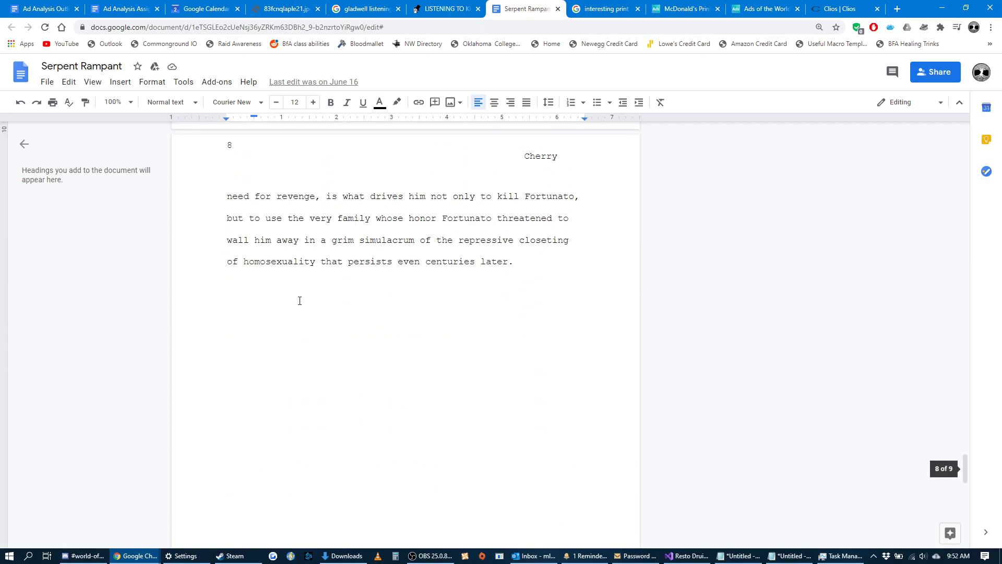
scroll(300, 298, "down", 1)
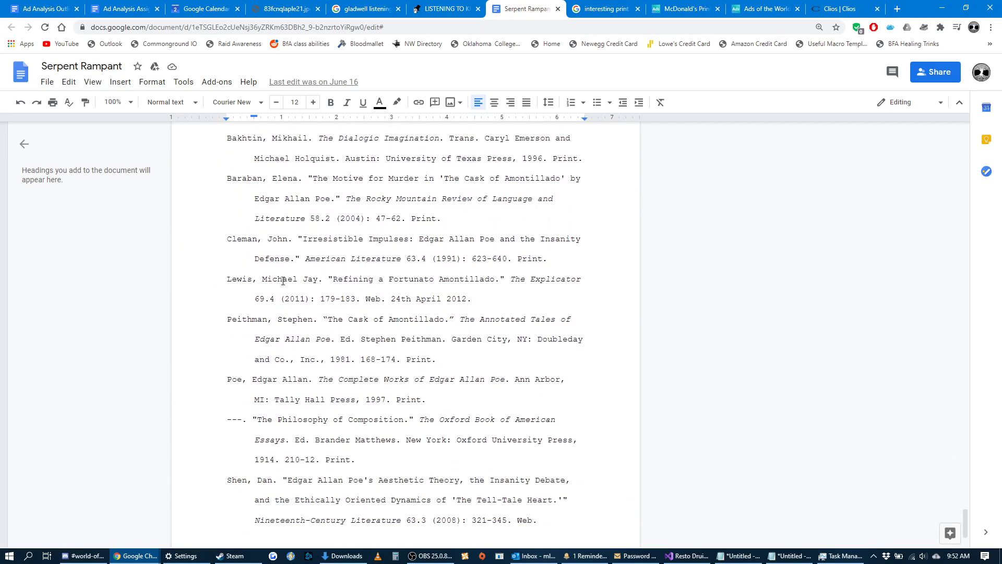
scroll(254, 399, "down", 1)
scroll(256, 386, "up", 2)
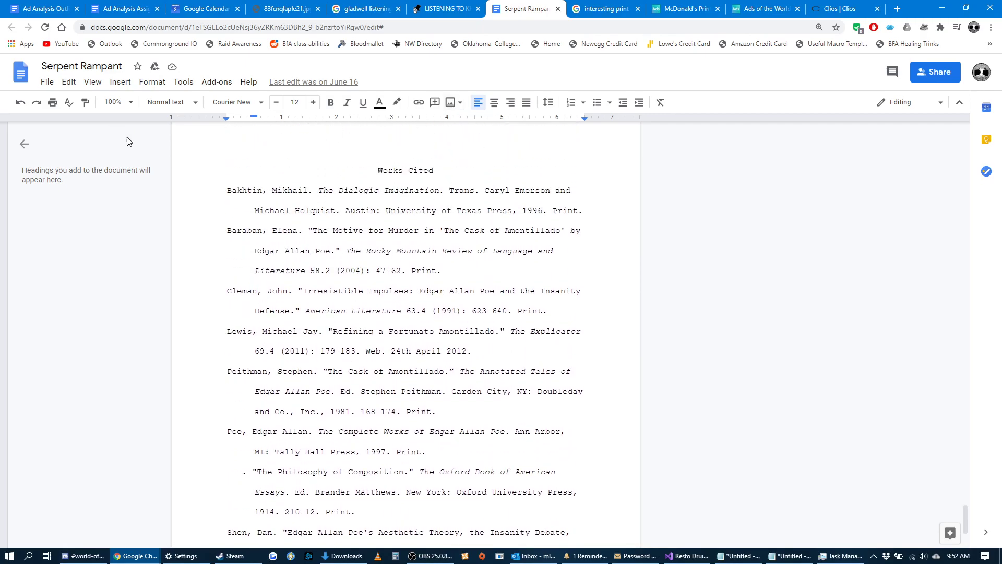
Return to the Ad Analysis Outline document and examine the indented continuation lines of the McDonald's Wolverine citation.
left_click(123, 9)
left_click(47, 9)
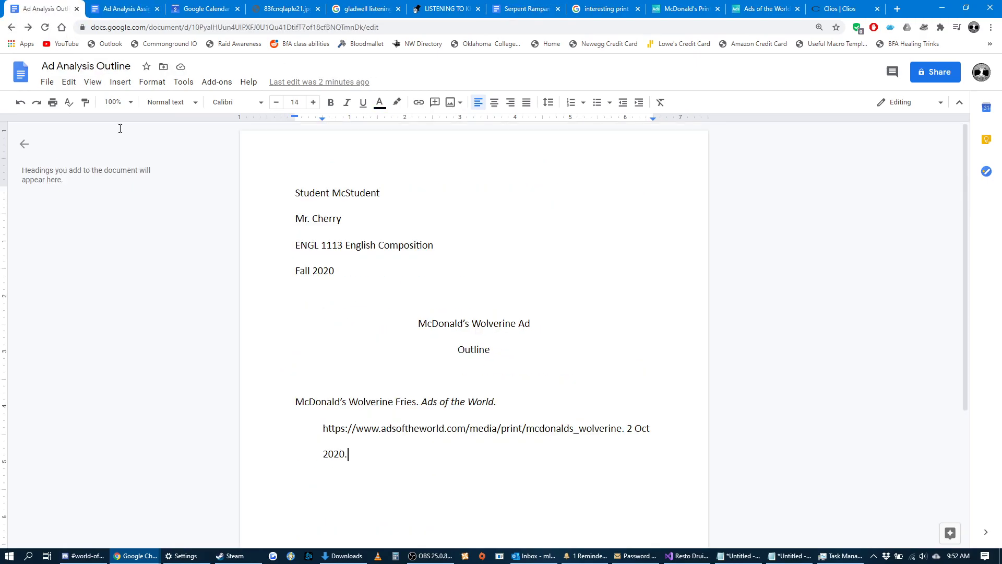
left_click_drag(347, 454, 299, 423)
left_click(359, 461)
Review the outline components required in the first paragraph of the Ad Analysis Assignment Sheet.
left_click(123, 9)
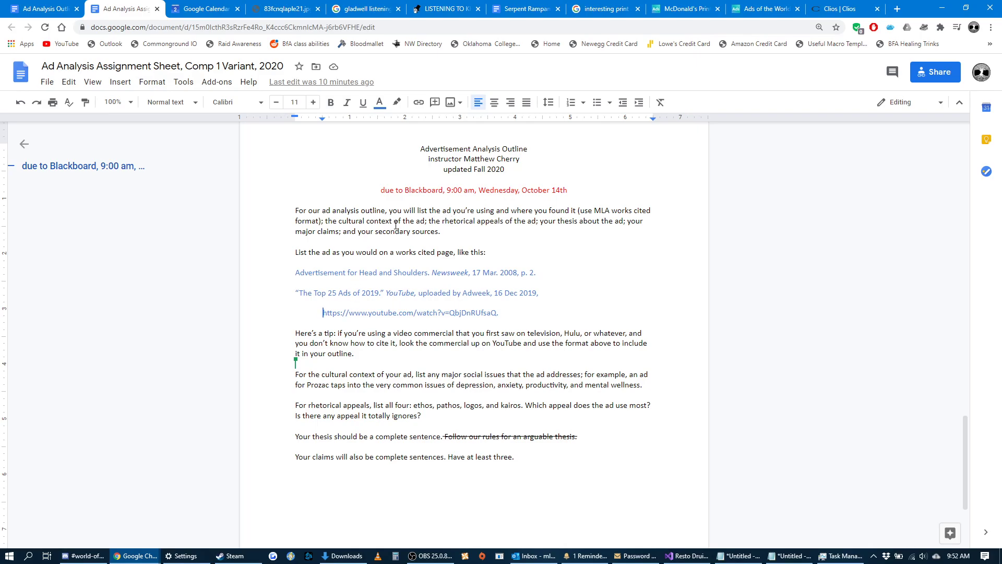
left_click_drag(324, 221, 539, 220)
left_click(468, 231)
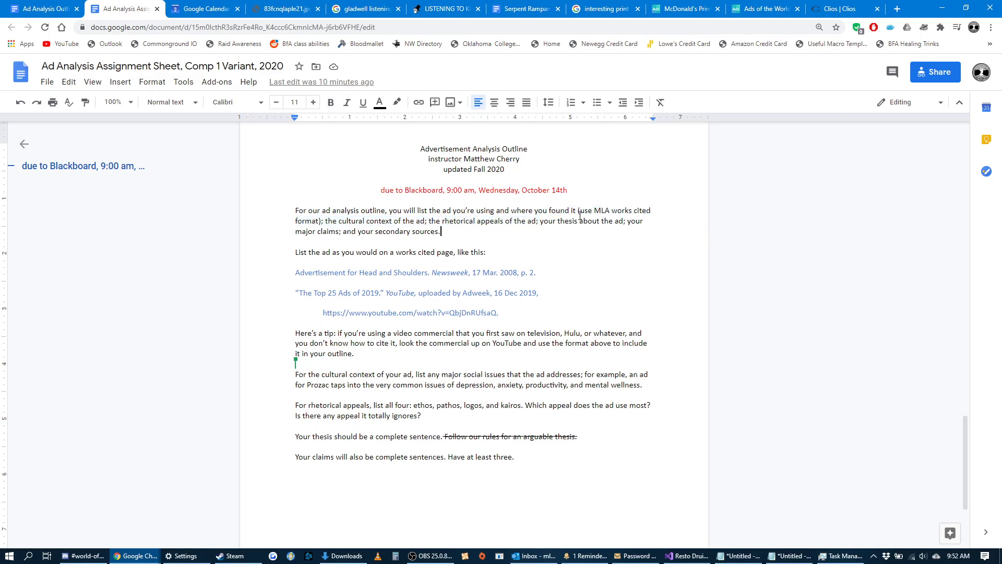
left_click_drag(450, 232, 329, 222)
double_click(454, 230)
Apply strikethrough to "and your secondary sources." in the assignment sheet's first paragraph.
left_click_drag(430, 234, 344, 232)
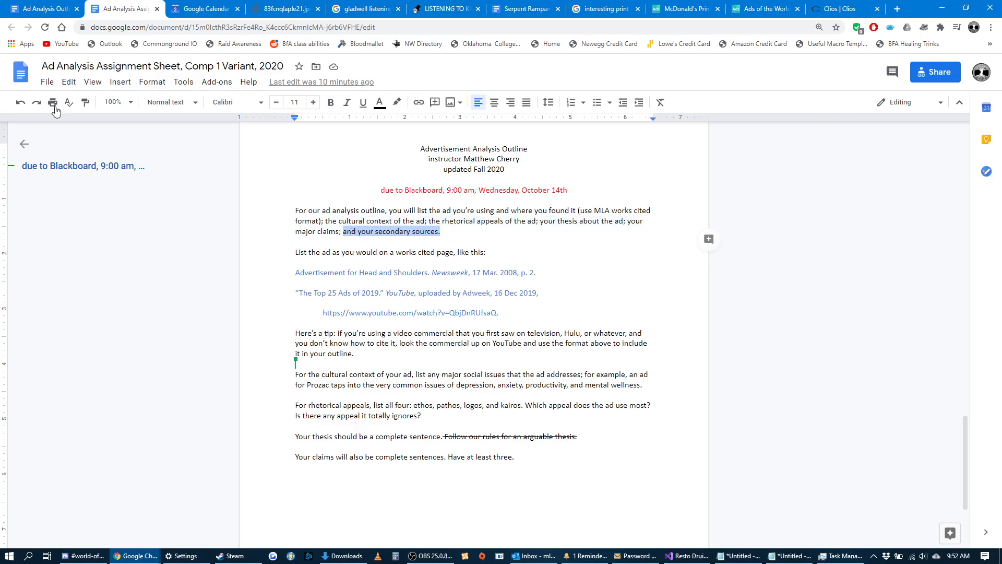
left_click(152, 82)
mouse_move(214, 102)
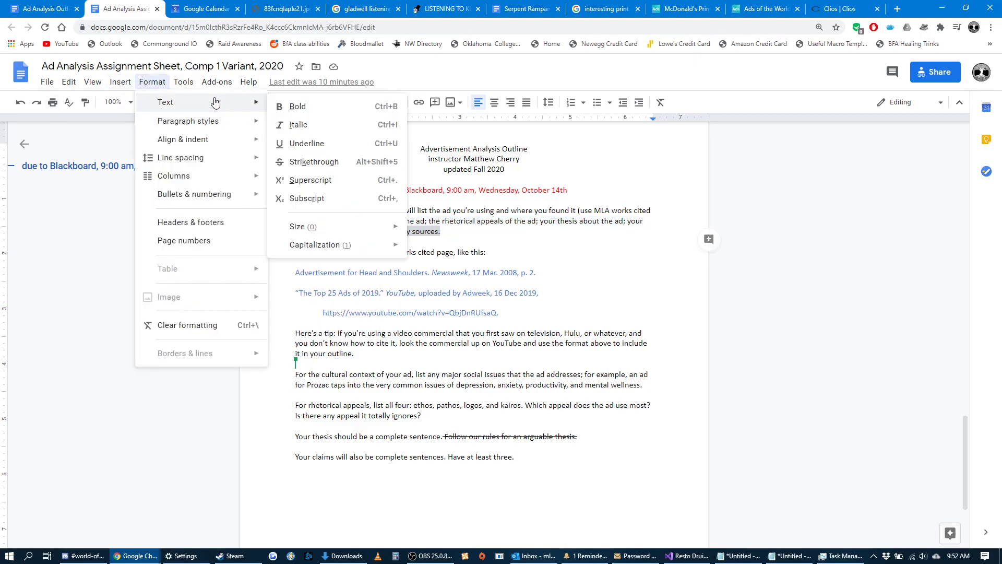
left_click(313, 162)
left_click(343, 231)
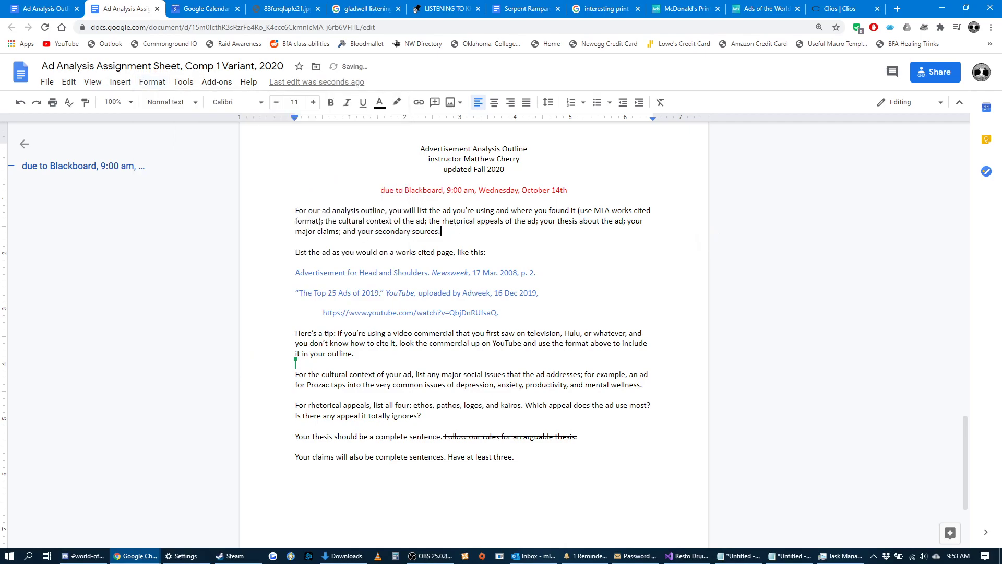
Copy the required items from "the cultural context of the ad" to "your major claims;" into the Ad Analysis Outline below the citation.
left_click_drag(342, 231, 327, 224)
key("ctrl+c")
left_click(46, 9)
key("ctrl+v")
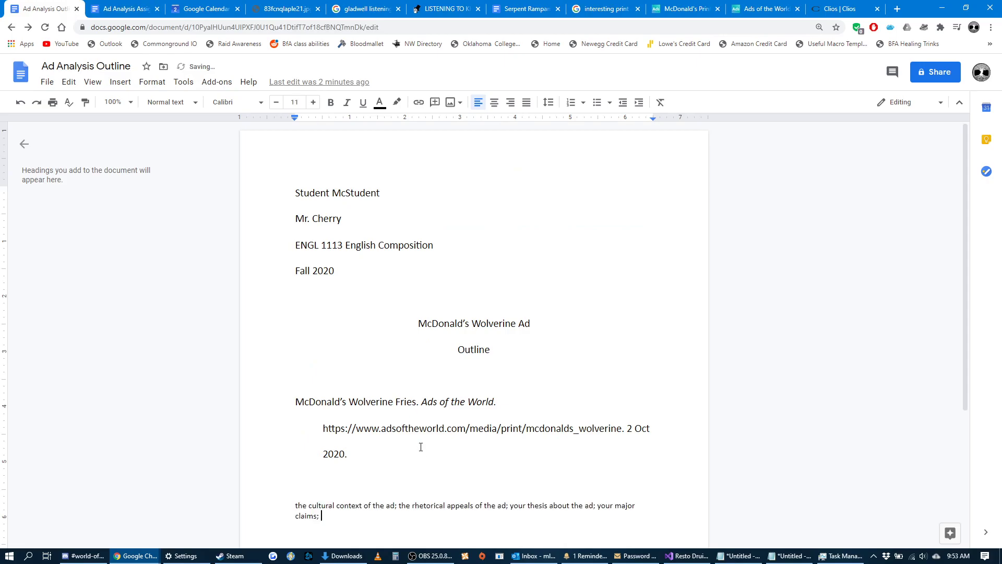
Add the label "Cultural context:" on the line between the citation and the pasted requirements.
left_click(356, 475)
type("Cultu")
key("BackSpace")
key("BackSpace")
key("BackSpace")
type("ltural context:")
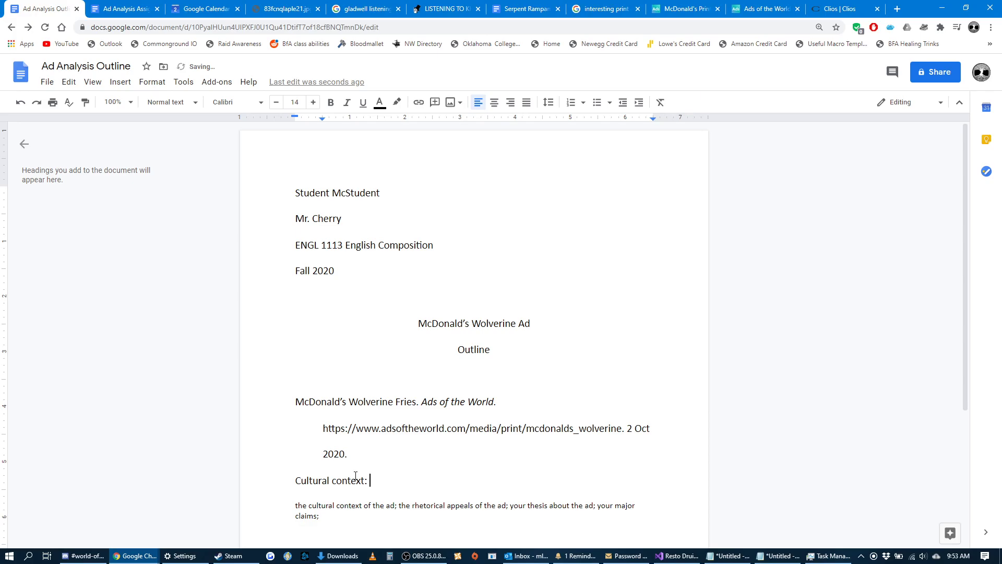
type(" This ad ")
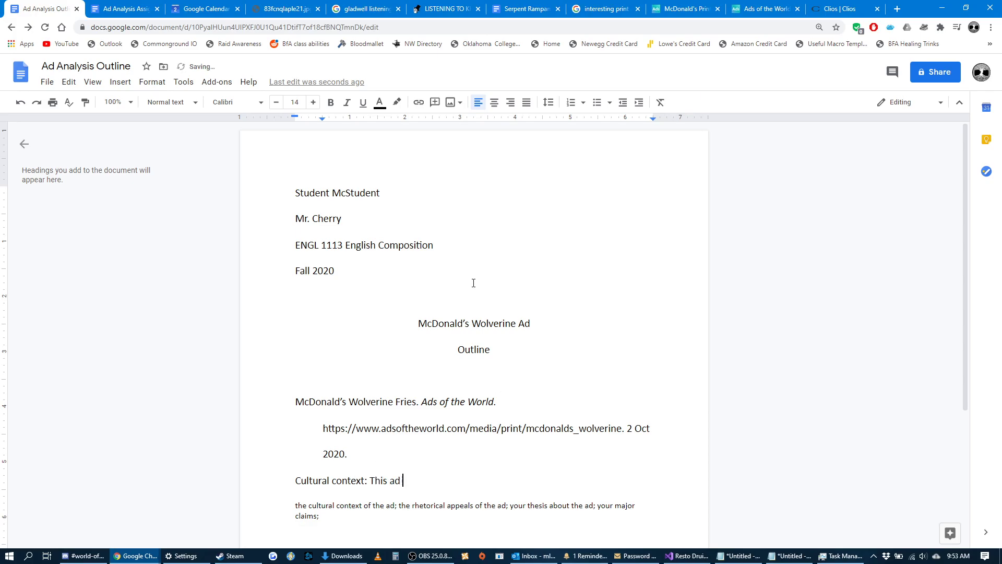
type("taps into the")
Begin the cultural context text with "This ad taps into our fascination with comic books in general and the".
key("BackSpace")
key("BackSpace")
key("BackSpace")
key("BackSpace")
type("our fascination wi")
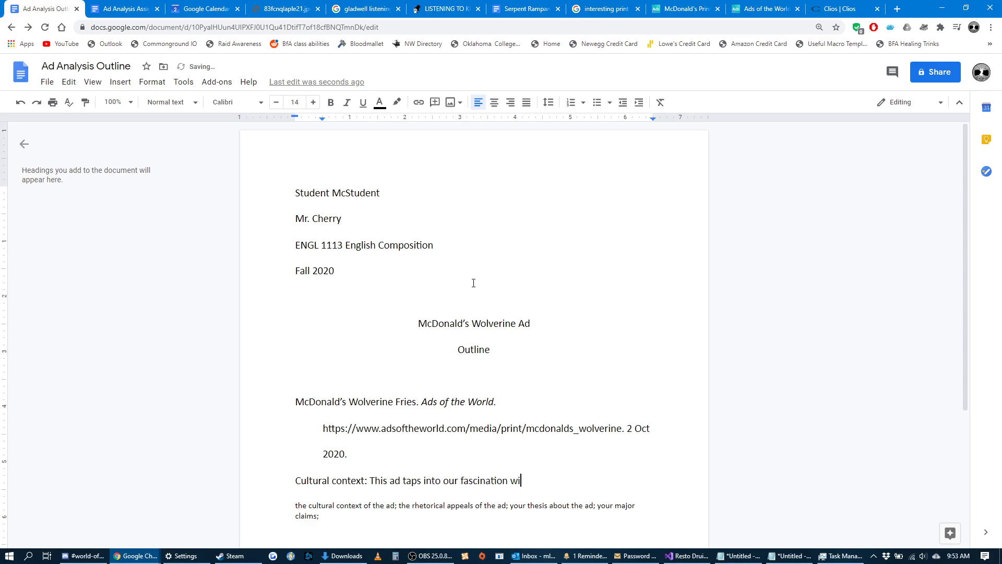
type("th comic books in general a")
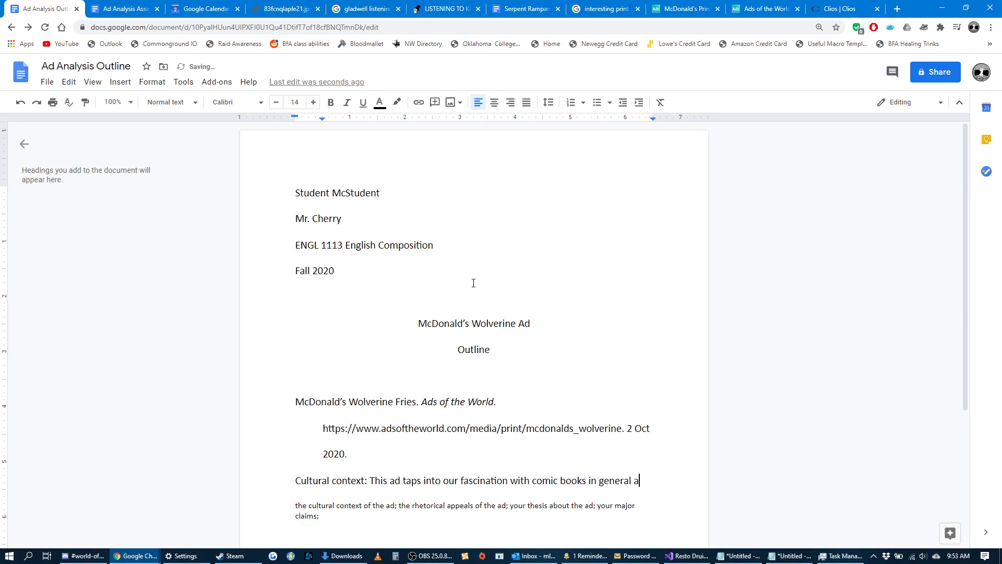
type("nd Wo")
key("BackSpace")
key("BackSpace")
type("the")
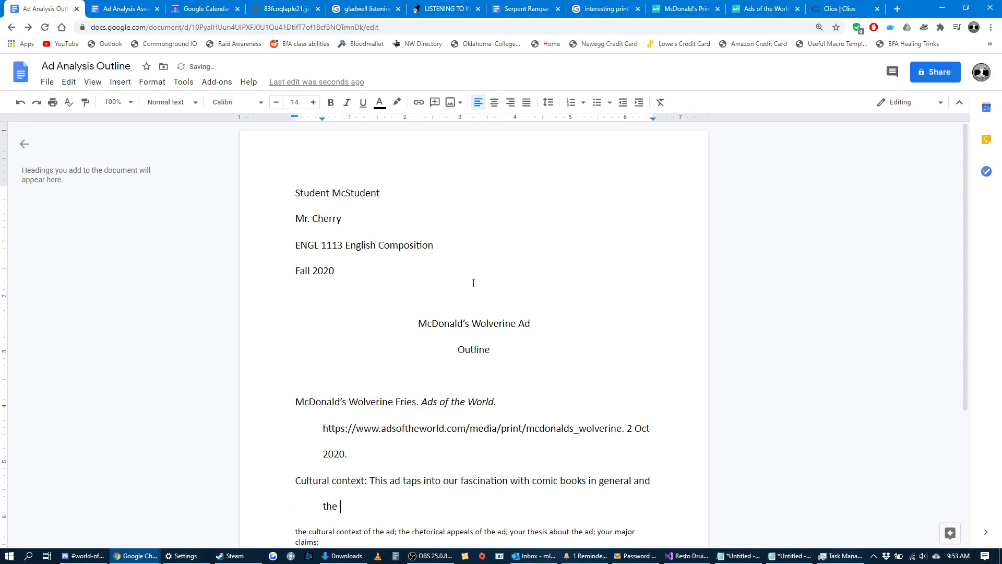
Change the cultural context paragraph from a hanging indent to a first-line indent and insert a blank line above it.
scroll(259, 492, "down", 2)
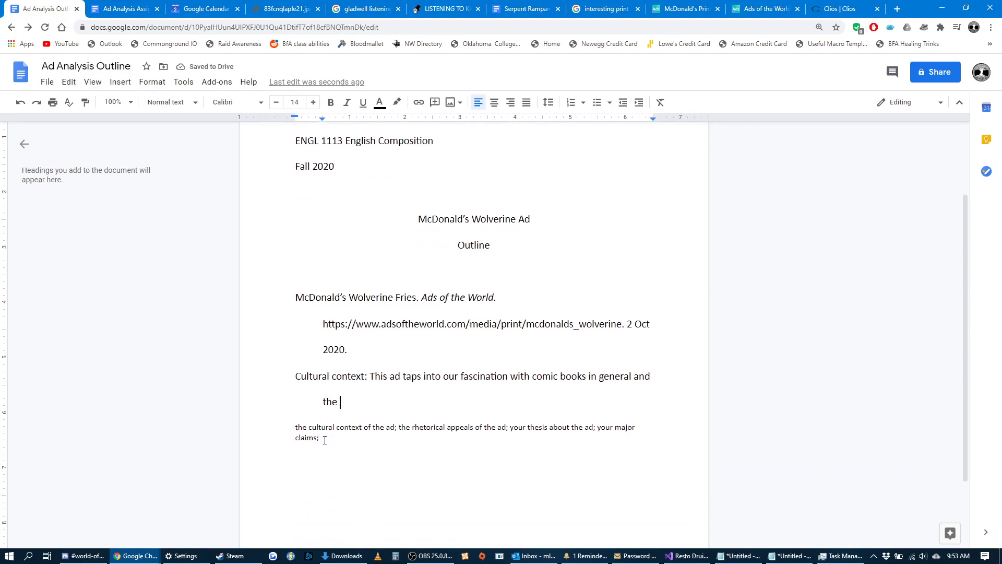
left_click_drag(346, 405, 271, 380)
mouse_move(322, 119)
left_mouse_down()
mouse_move(293, 120)
mouse_move(323, 120)
left_mouse_up()
left_click(365, 404)
left_click(366, 351)
key("Return")
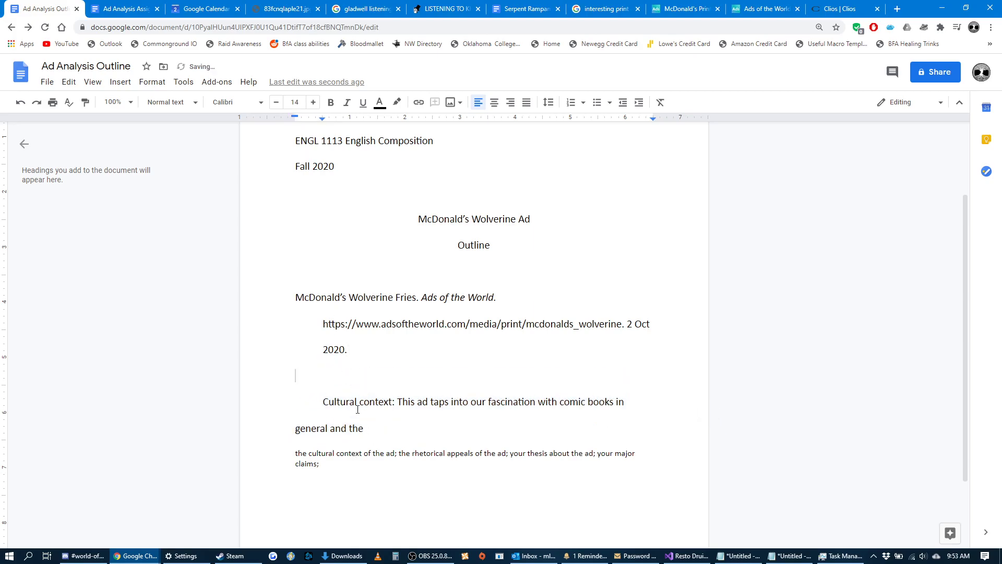
scroll(385, 435, "up", 1)
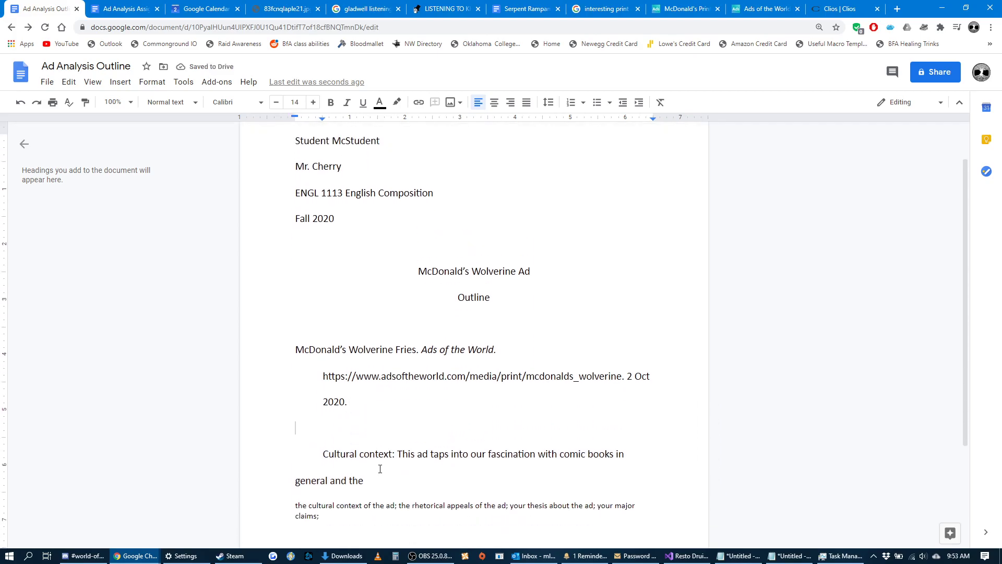
Complete the first cultural context sentence with "character Wolverine in specific.".
left_click(377, 483)
type("character Wolverine in specific.")
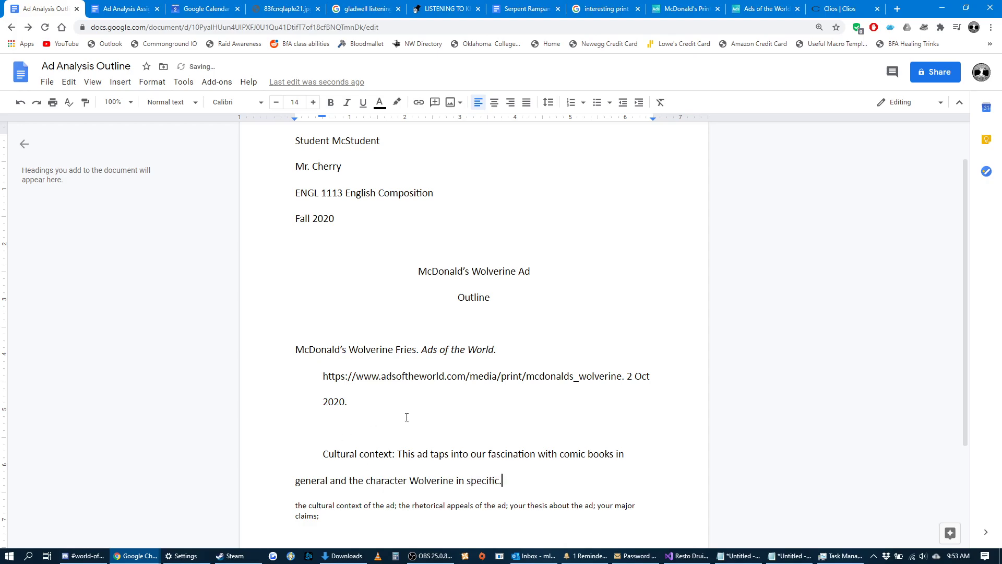
Continue the paragraph with "We have seen dozens of blockbuster films in the last generation".
scroll(375, 420, "down", 2)
type("W")
type("e ")
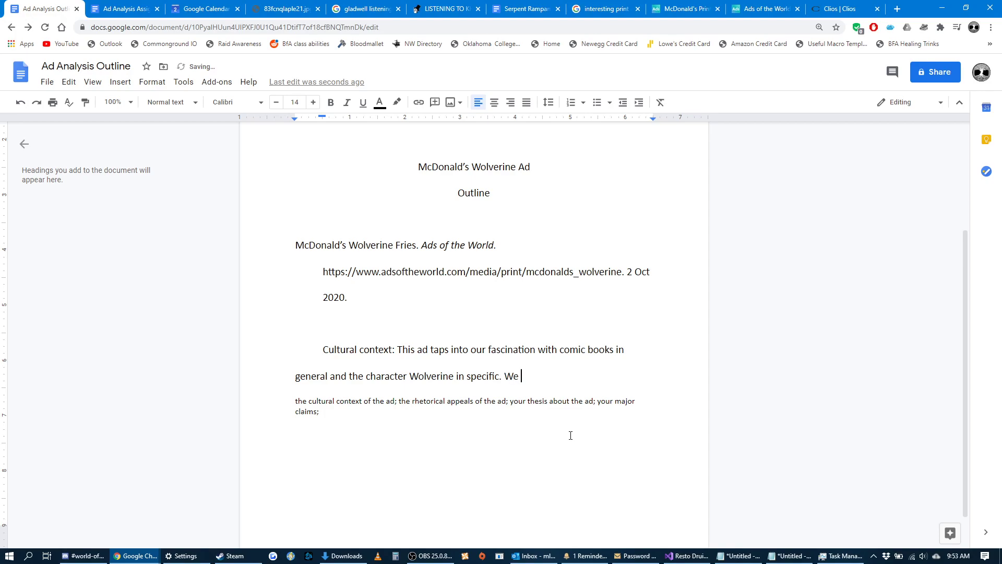
type("have seen dozens of blockbust")
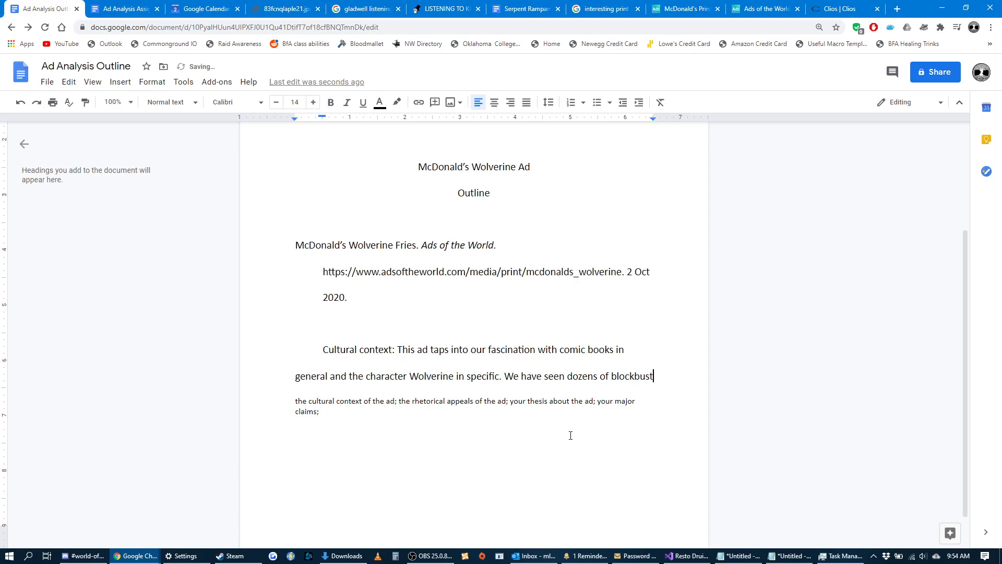
type("er films in the la")
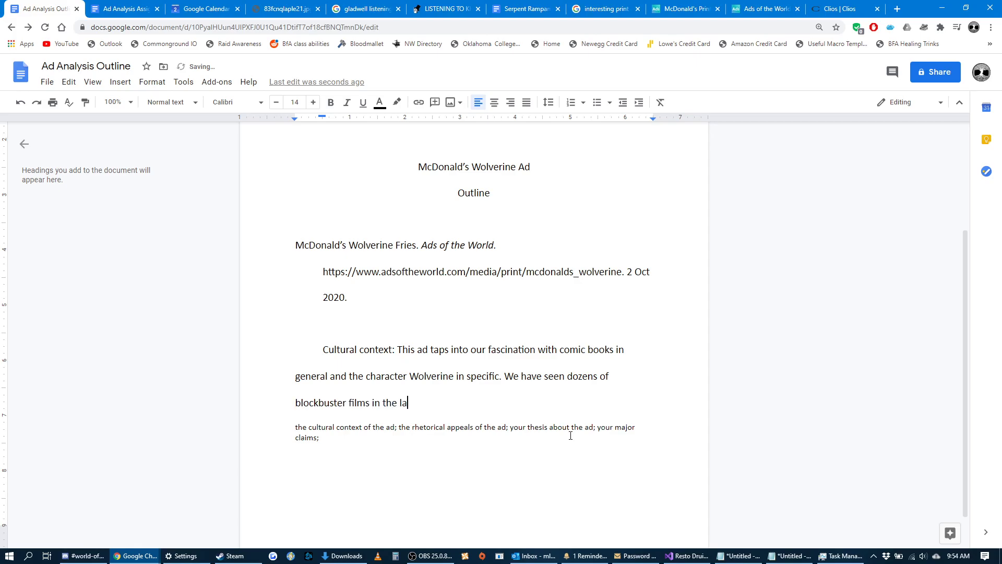
type("st decade")
key("BackSpace")
key("BackSpace")
key("BackSpace")
key("BackSpace")
key("BackSpace")
key("BackSpace")
type("generation")
Insert "based on comic books" after "blockbuster films" in the second sentence.
left_click(377, 400)
type("based on comic b")
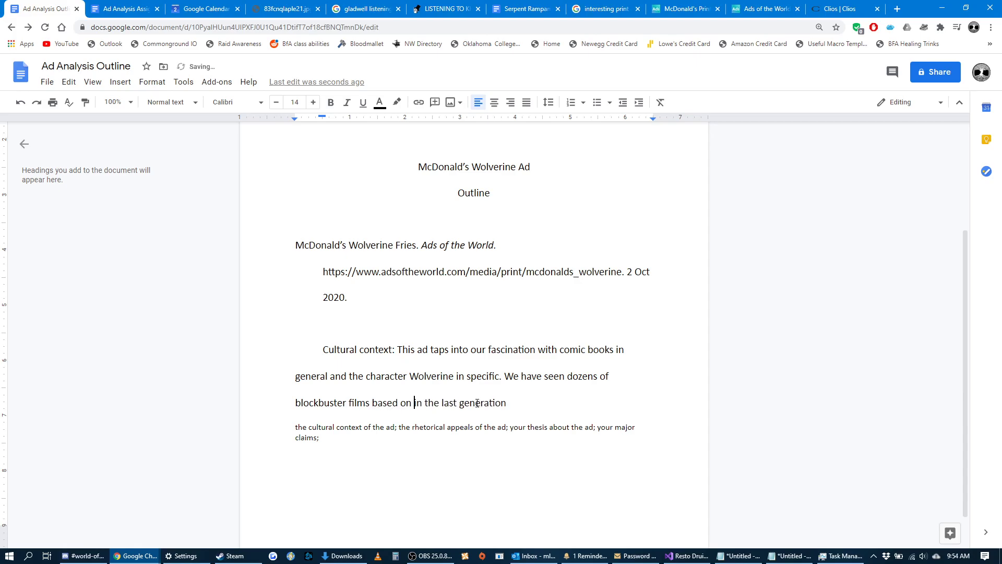
type("ooks")
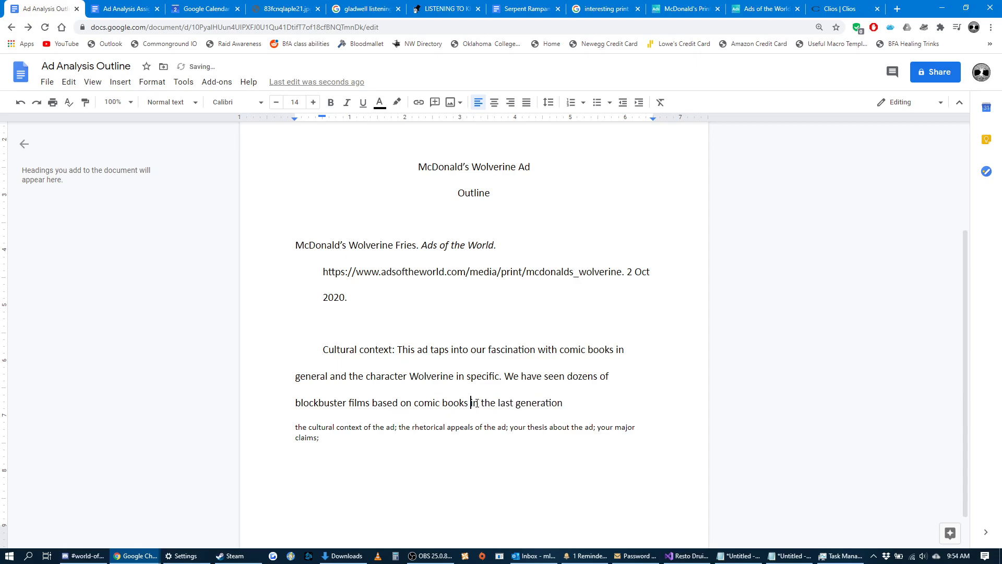
End the second sentence with a period and add "One reason for this increase in comic book material is . . .".
left_click(590, 401)
type(". One reason for this increa")
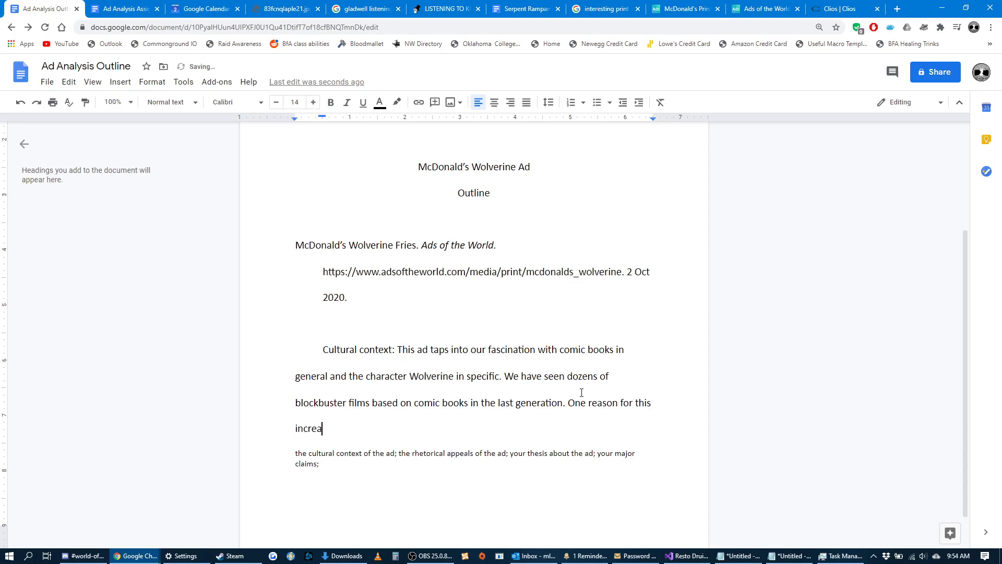
type("se in comic book materi")
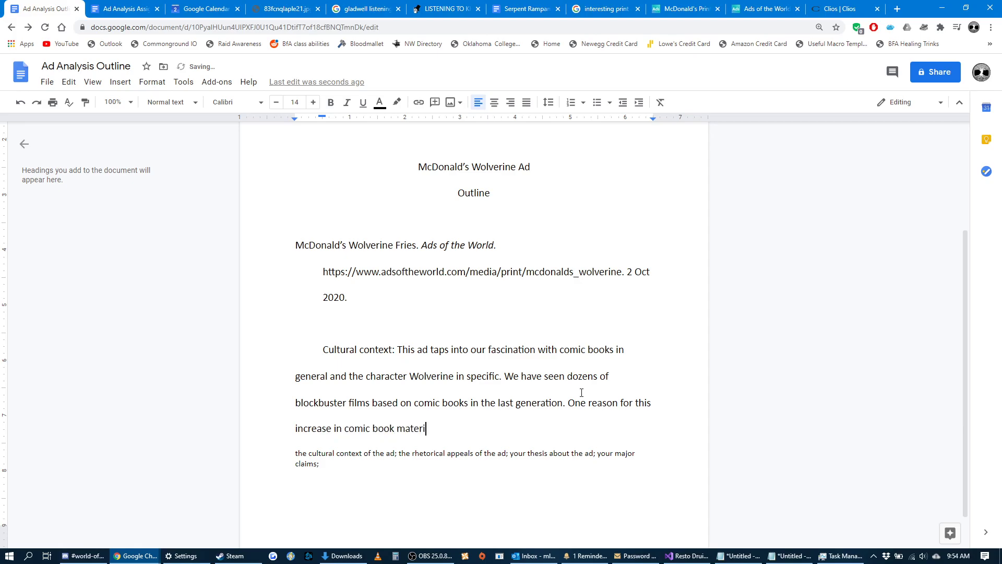
type("al is . . .")
Open the McDonald's Wolverine ad page, reduce its zoom to 75%, and examine the fist with french-fry claws.
left_click_drag(398, 350, 322, 349)
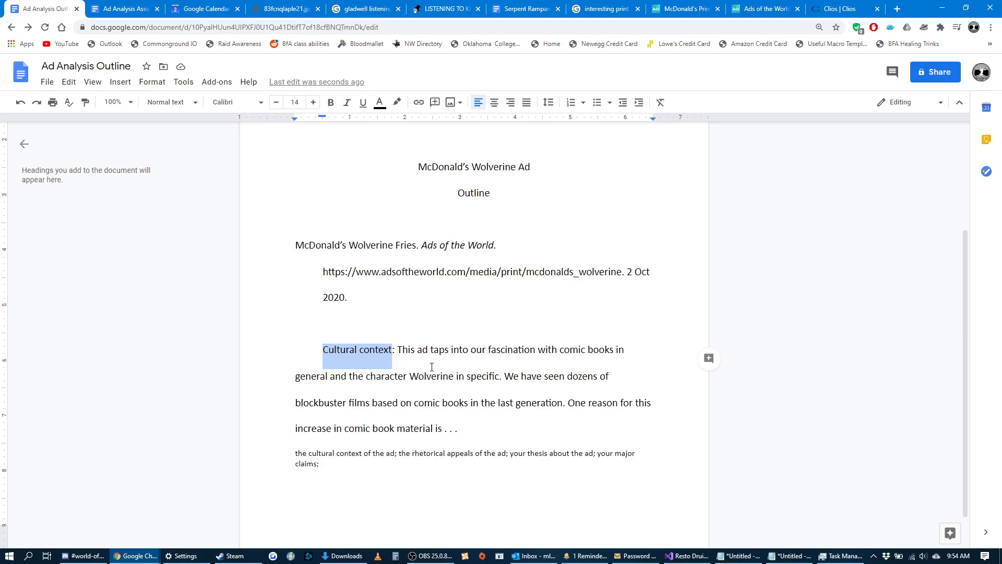
left_click_drag(432, 350, 395, 350)
left_click(674, 10)
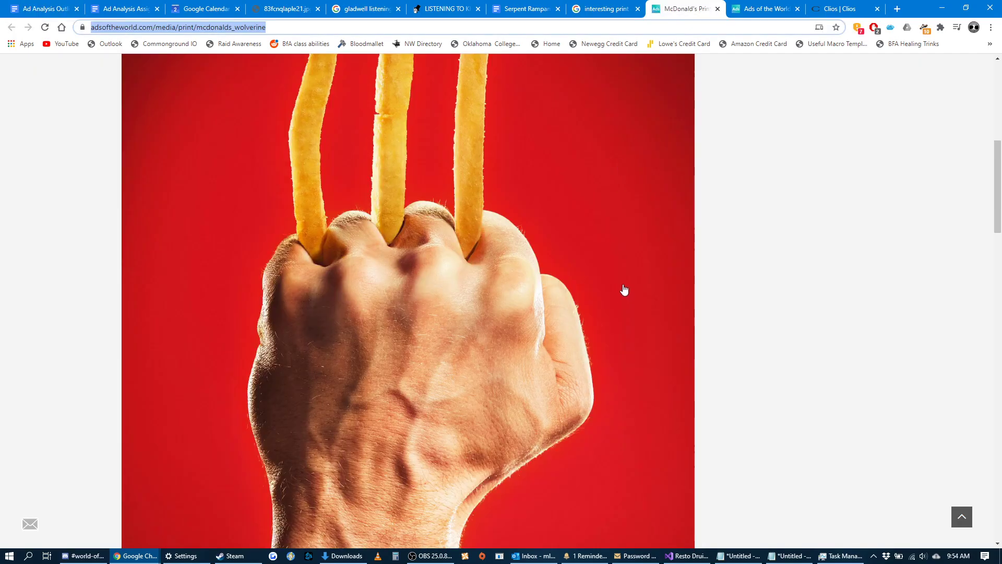
key("ctrl+minus")
key("ctrl+minus")
key("ctrl+minus")
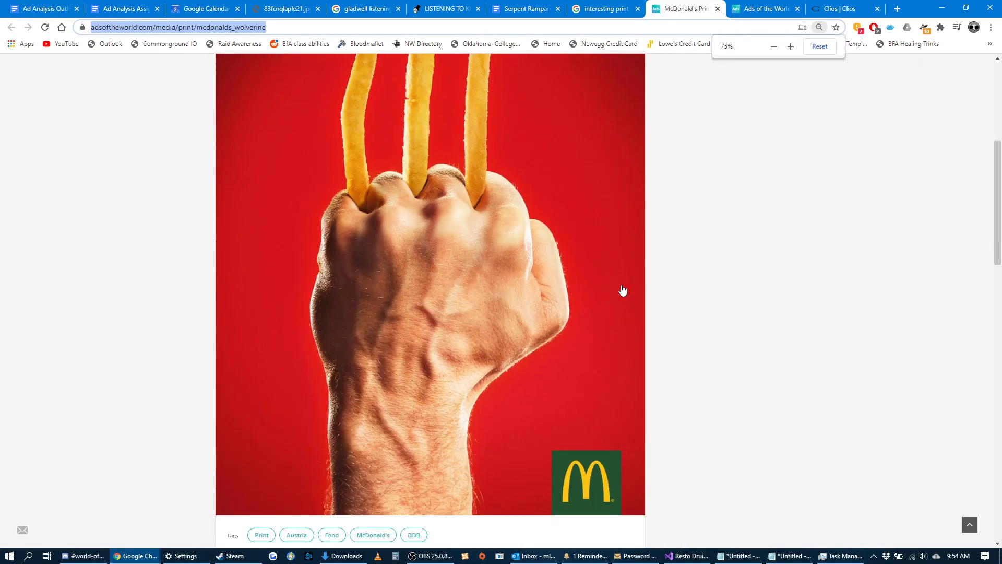
scroll(622, 291, "up", 1)
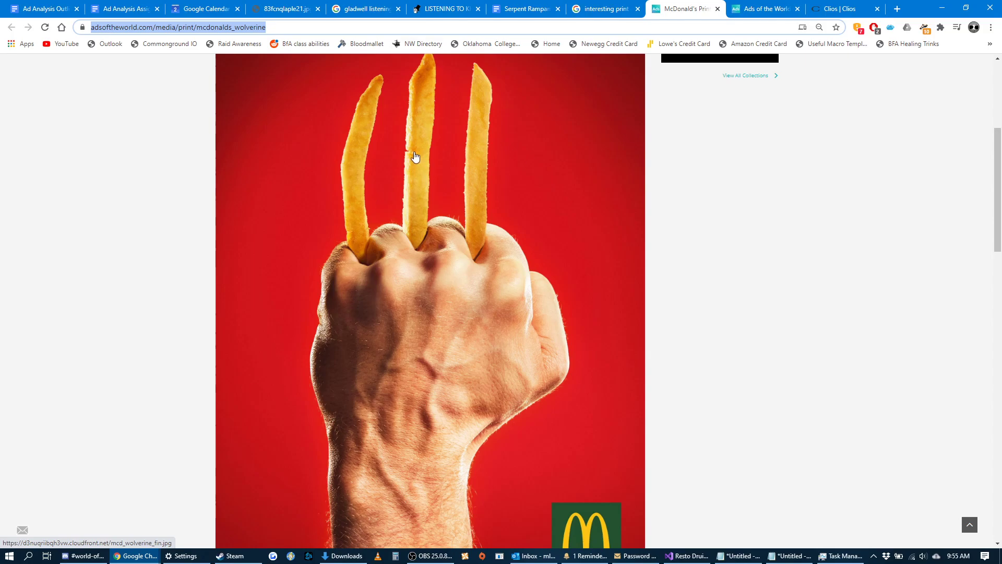
Return to the outline and replace the ellipsis after "material is" with "that we all want to believe we're heroic or special in some way".
left_click(112, 7)
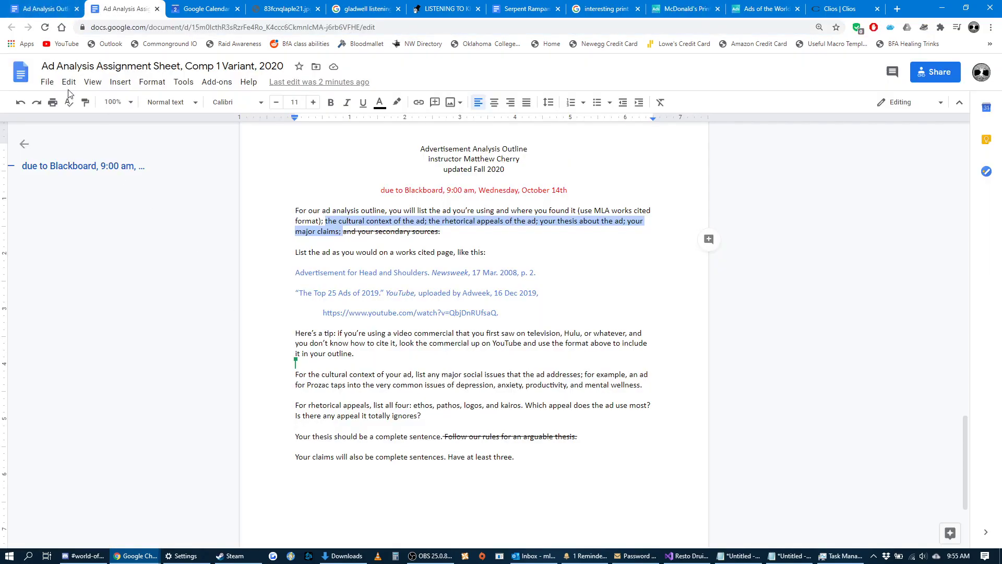
left_click(46, 8)
left_click(468, 431)
key("BackSpace")
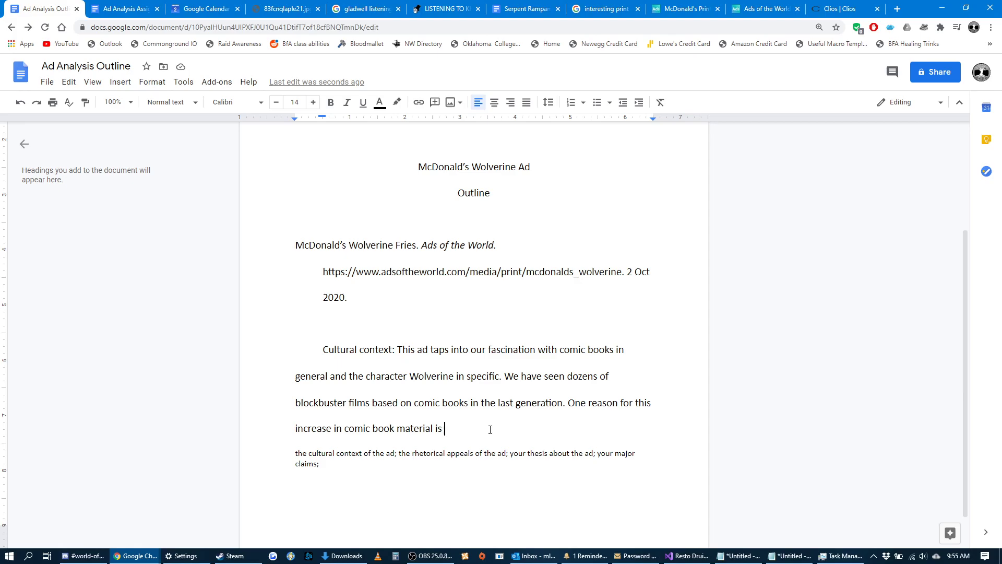
type("that we all want to believe we're")
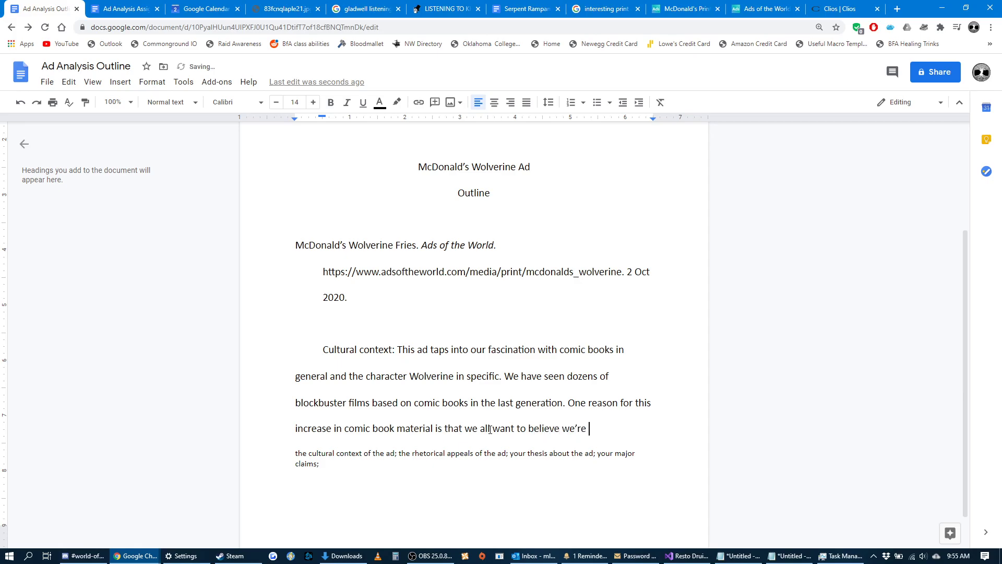
type("heroic or special ")
type("in some wa")
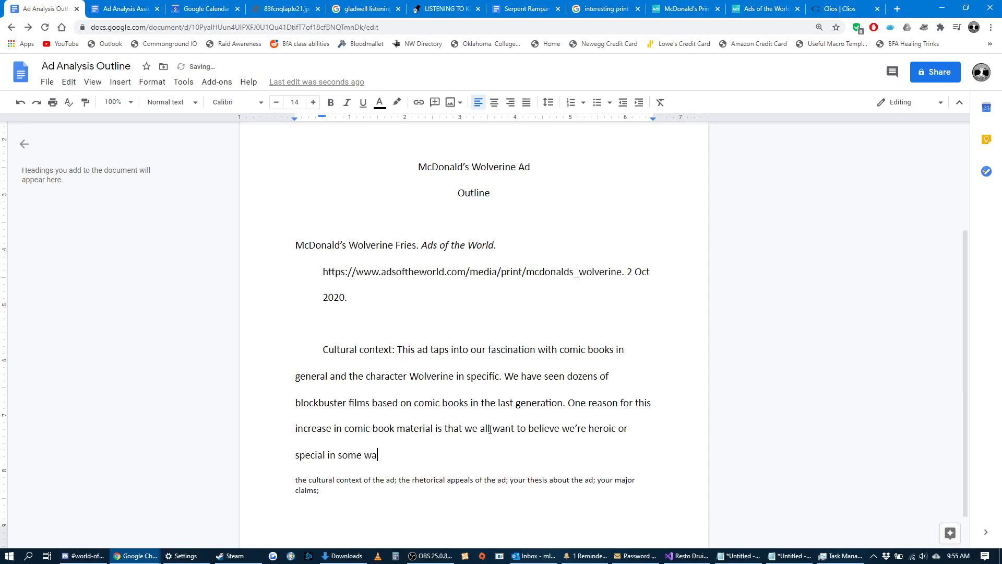
type("y. Just like the character")
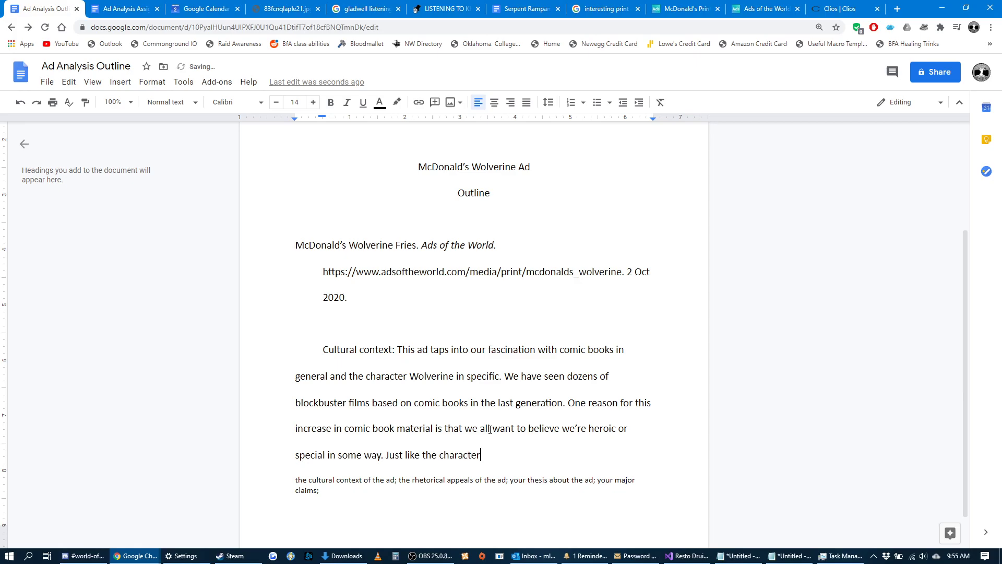
type("s in these comic books,")
End the sentence and begin another with "Just like the characters in these comic books and films, we want to be powerful enough to".
key("BackSpace")
key("BackSpace")
type("and films, ")
type("we want to ")
type("be powerful enough to")
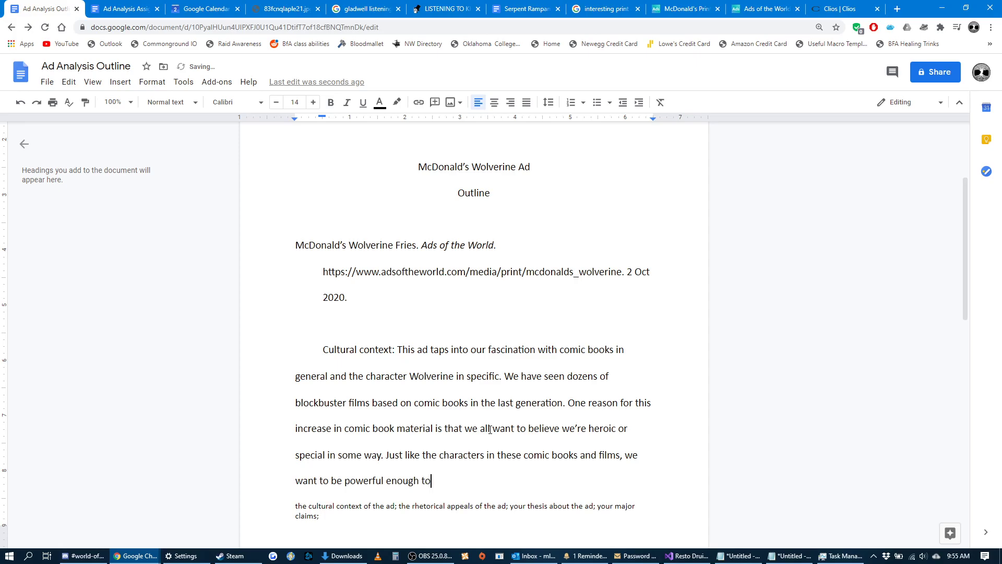
type(" change the world, protec")
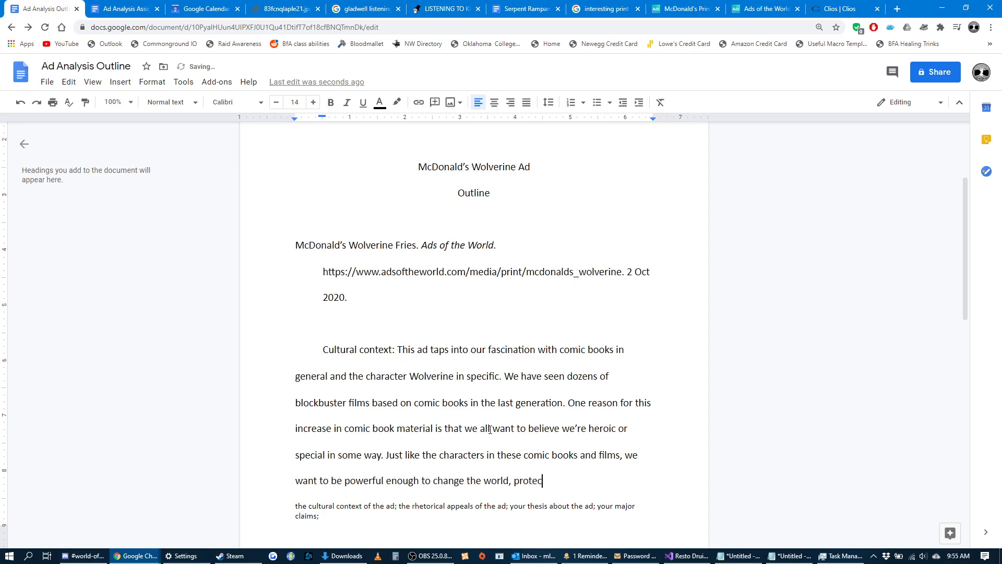
type("t the people and ideas we love, ")
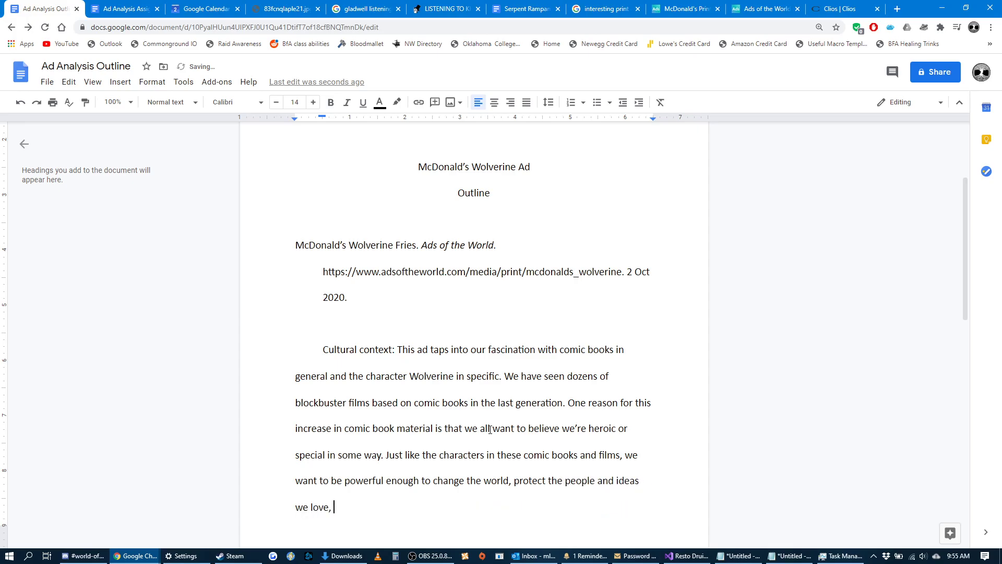
type("and be recognized for our ")
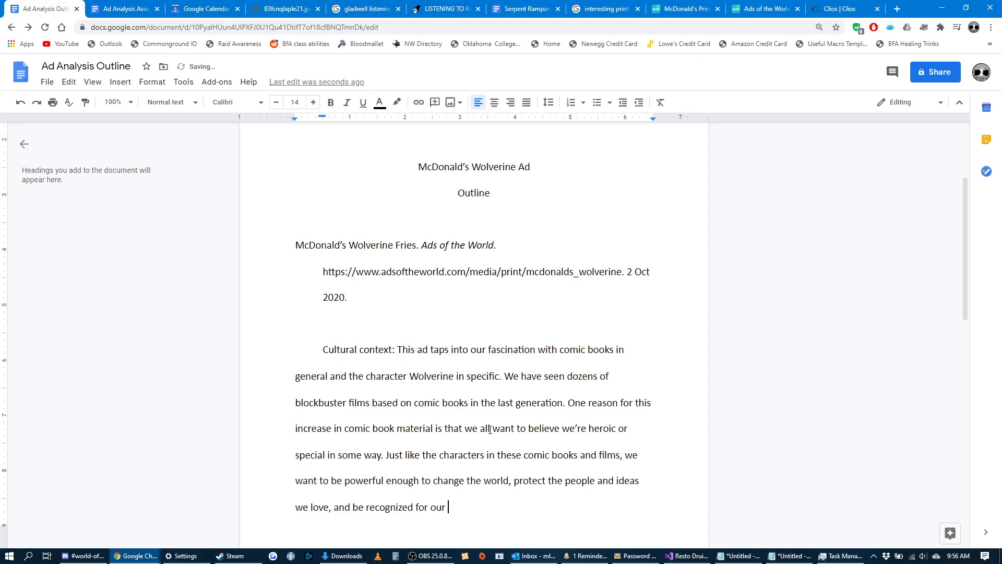
type("greatness.")
Finish the sentence with "and be recognized for our greatness." and select the passage from "all want to believe" to its end.
left_click_drag(513, 506, 483, 434)
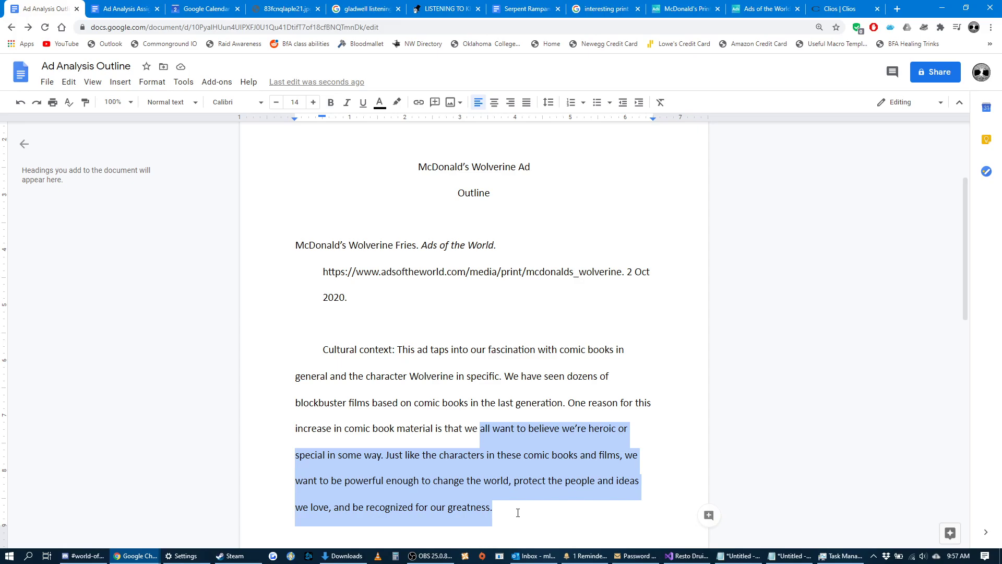
Begin a new sentence at the end of the cultural context paragraph with "McDonald's, like all major companies,".
left_click(518, 513)
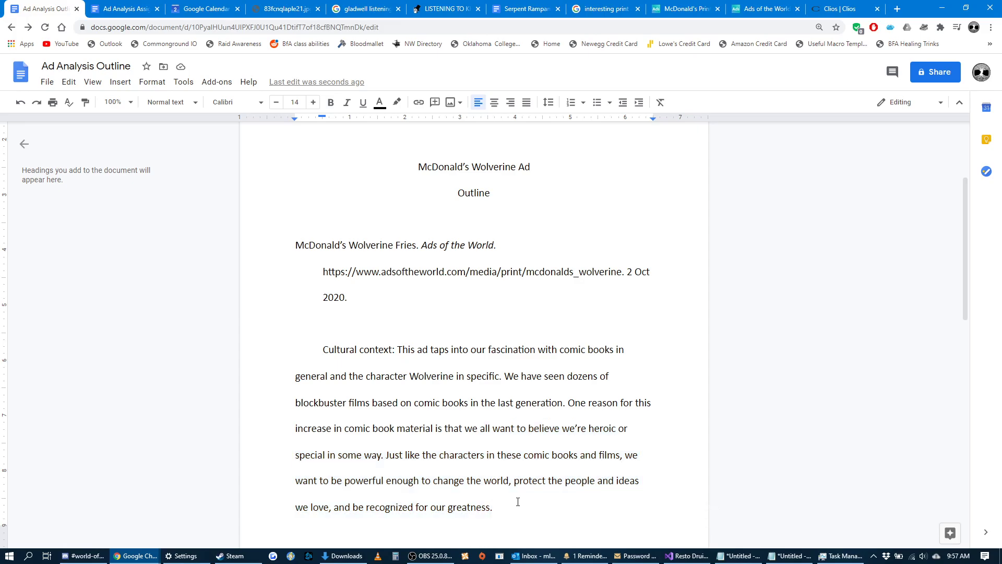
scroll(518, 502, "down", 1)
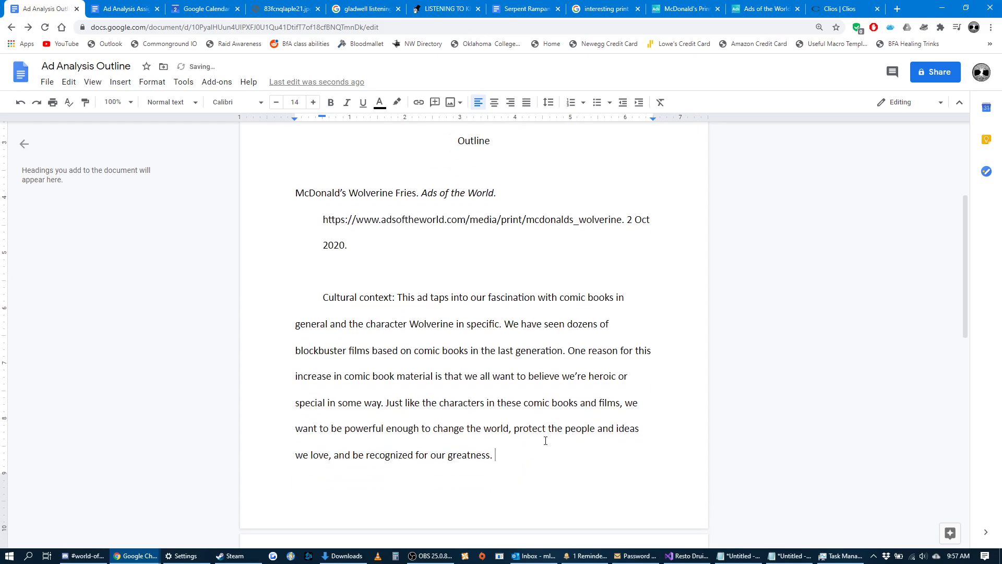
type("McDonals'")
key("BackSpace")
key("BackSpace")
type("d's, like all major")
key("BackSpace")
key("BackSpace")
key("BackSpace")
type("hjo")
key("BackSpace")
key("BackSpace")
key("BackSpace")
type("jor companie")
type("s, ")
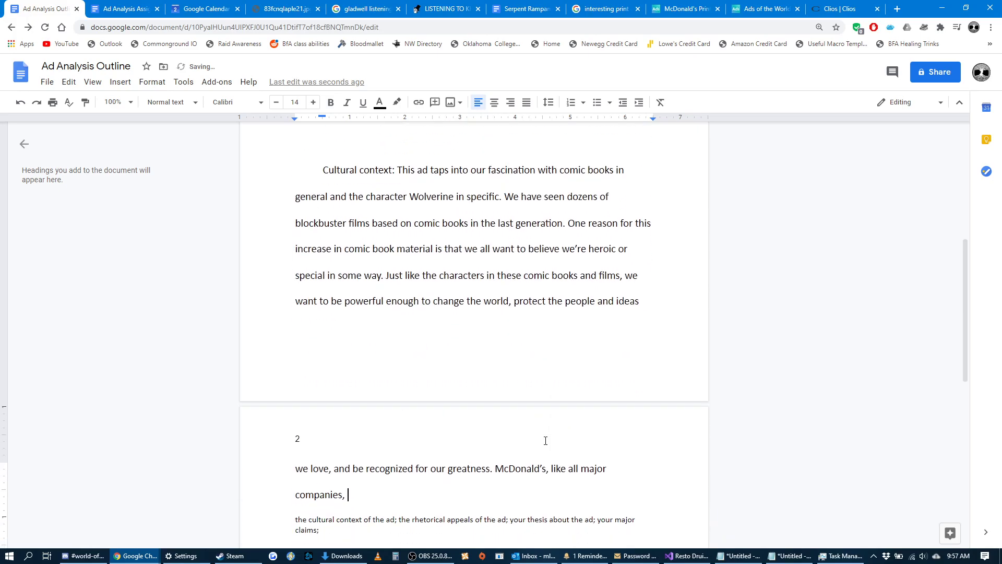
type("is tapping into our ")
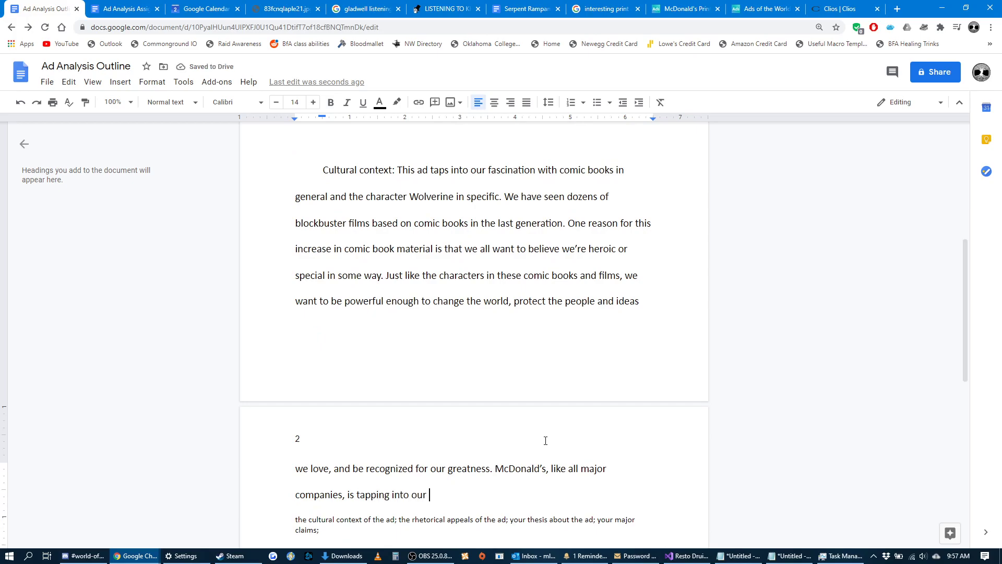
type("belief in such ideas by")
Finish the sentence with "is tapping into our belief in such ideas by copying an iconic comic book image: the Wolverine claws.".
type("copying an iconi")
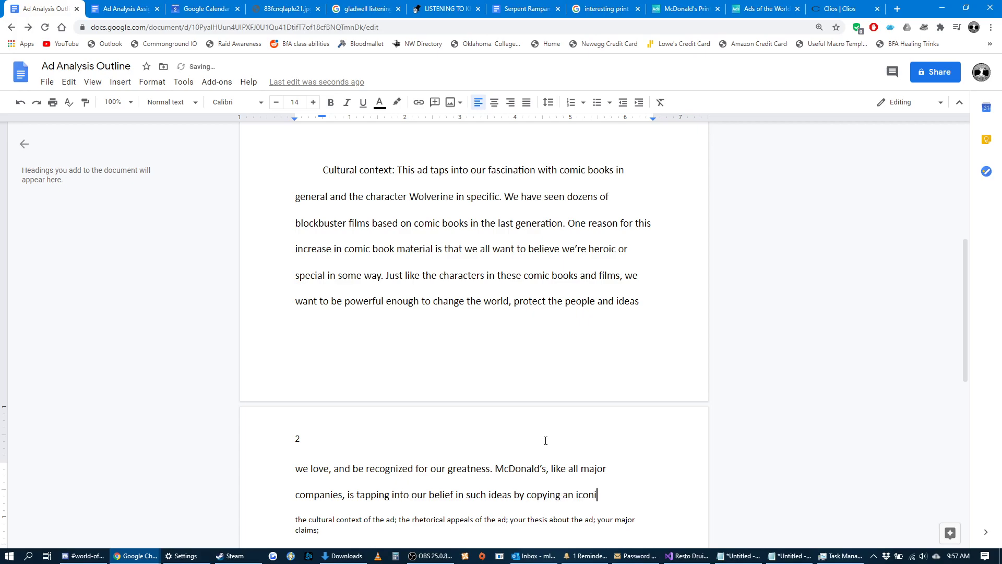
type("c comic book ")
type("image: ")
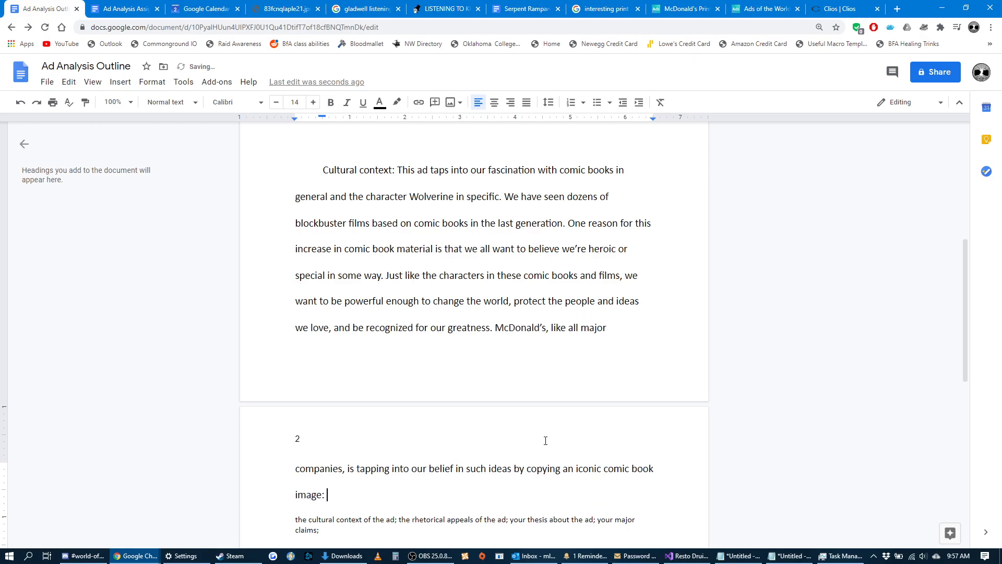
type("the Wolverine claws.")
Reduce the text size of the entire document, bringing the main outline text to 11 pt.
scroll(543, 441, "down", 1)
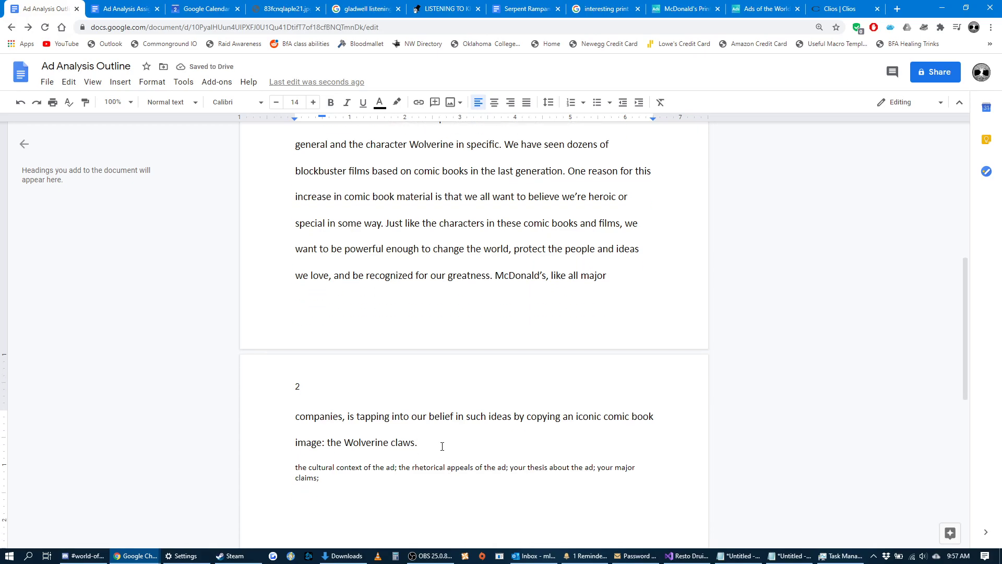
scroll(441, 445, "up", 1)
left_click_drag(417, 494, 320, 176)
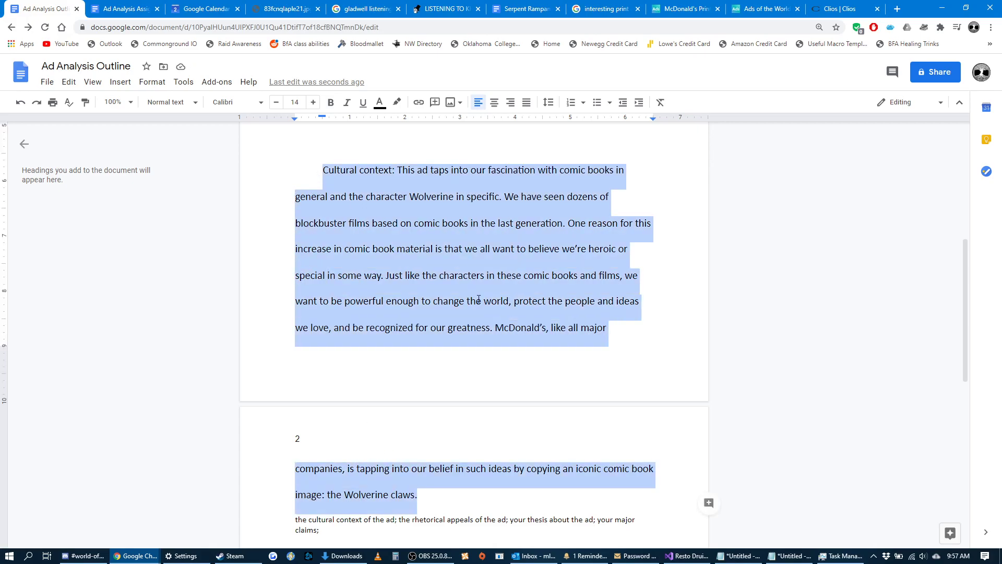
scroll(396, 236, "up", 2)
scroll(392, 225, "up", 3)
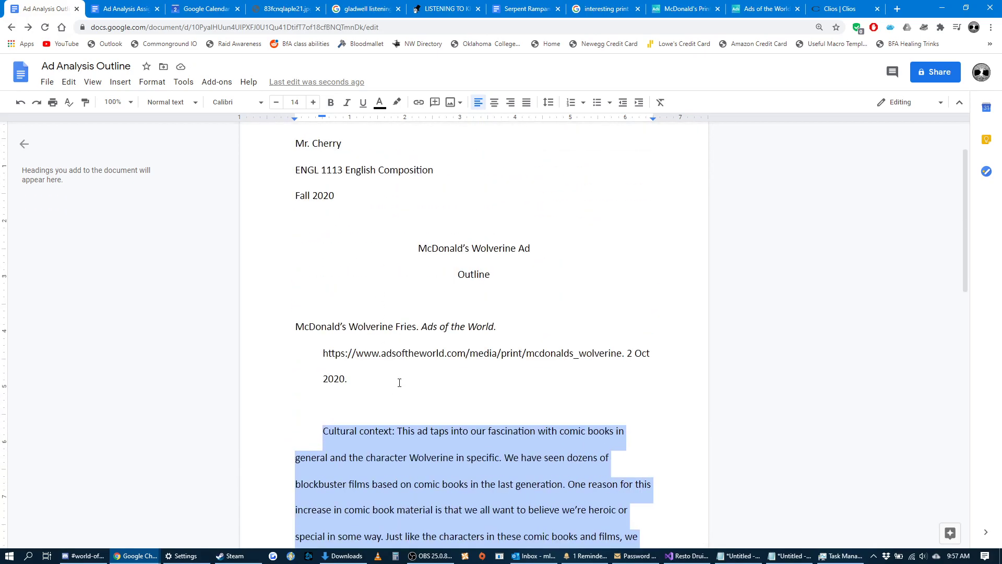
key("ctrl+a")
left_click(314, 102)
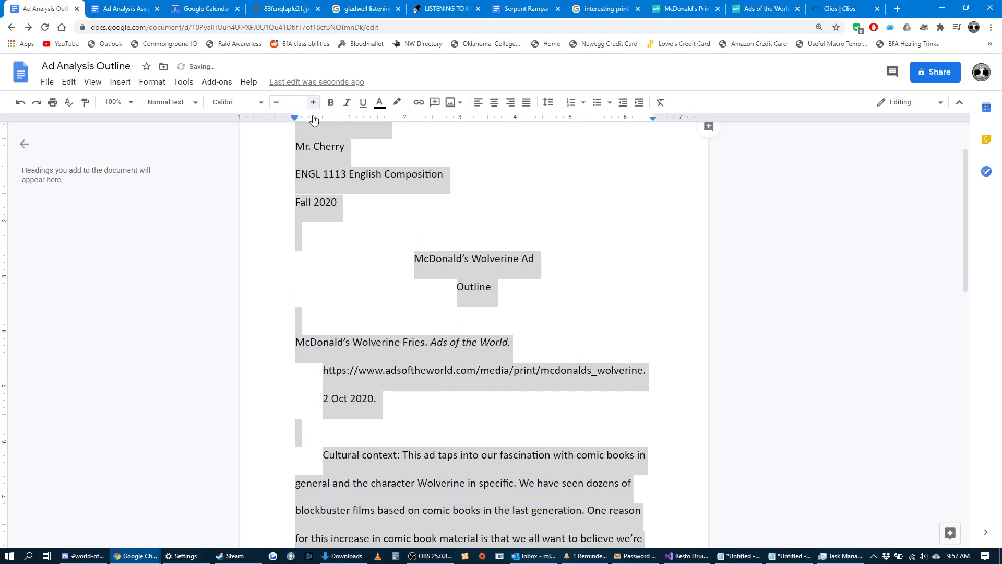
left_click(277, 102)
left_click(276, 103)
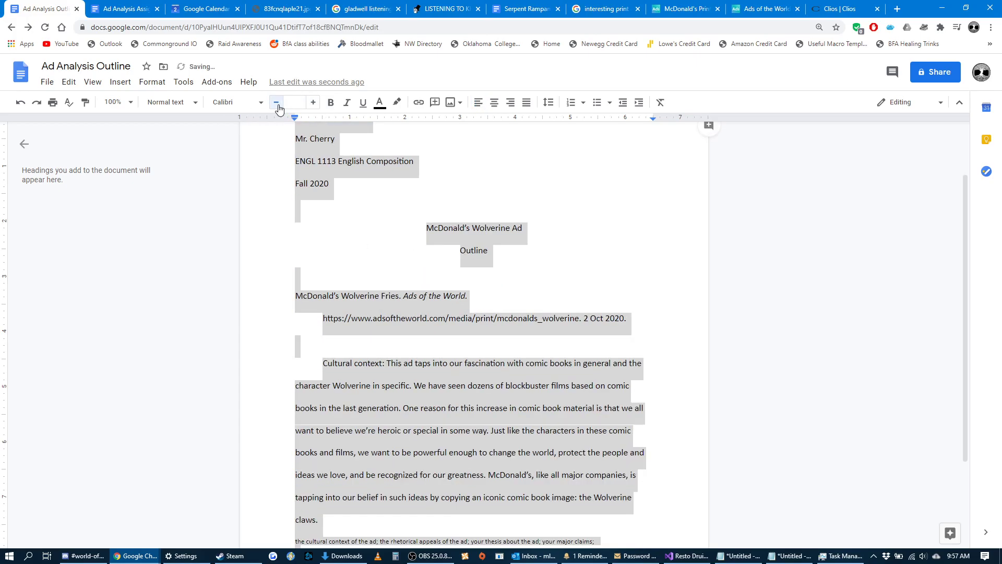
left_click(276, 102)
left_click(400, 292)
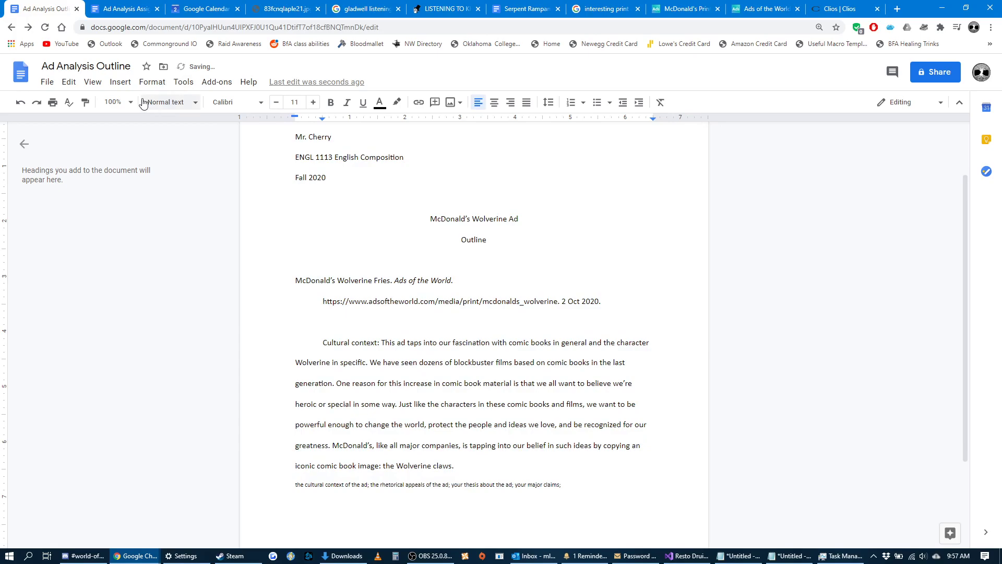
Set the document zoom to 125% and start a new line after "the Wolverine claws.".
left_click(115, 102)
left_click(125, 224)
scroll(511, 268, "down", 4)
scroll(459, 345, "up", 1)
left_click(467, 402)
key("Return")
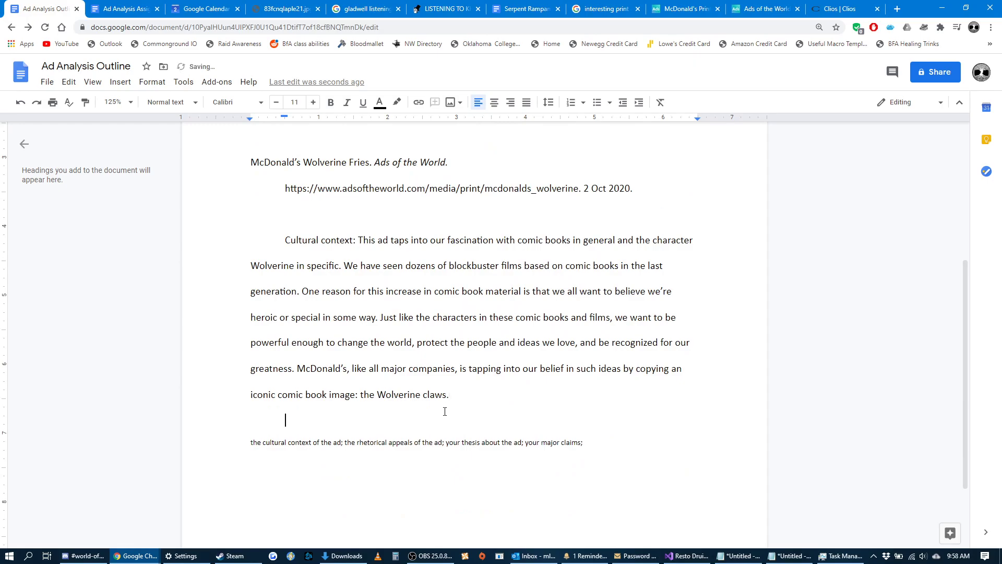
Highlight the cultural context paragraph, the matching requirement in the notes below it, and "the rhetorical appeals of the ad;".
left_click_drag(463, 397, 357, 240)
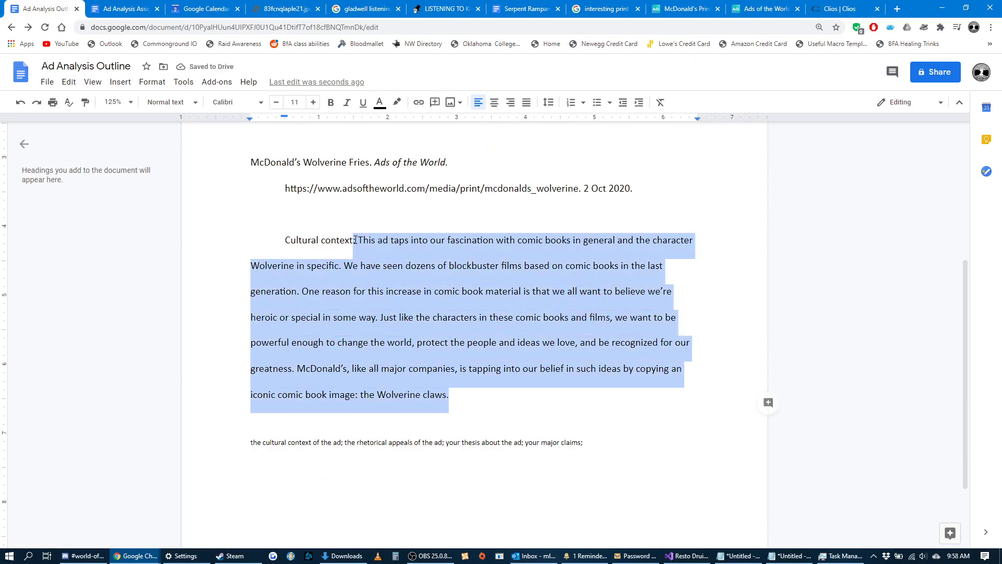
left_click(467, 396)
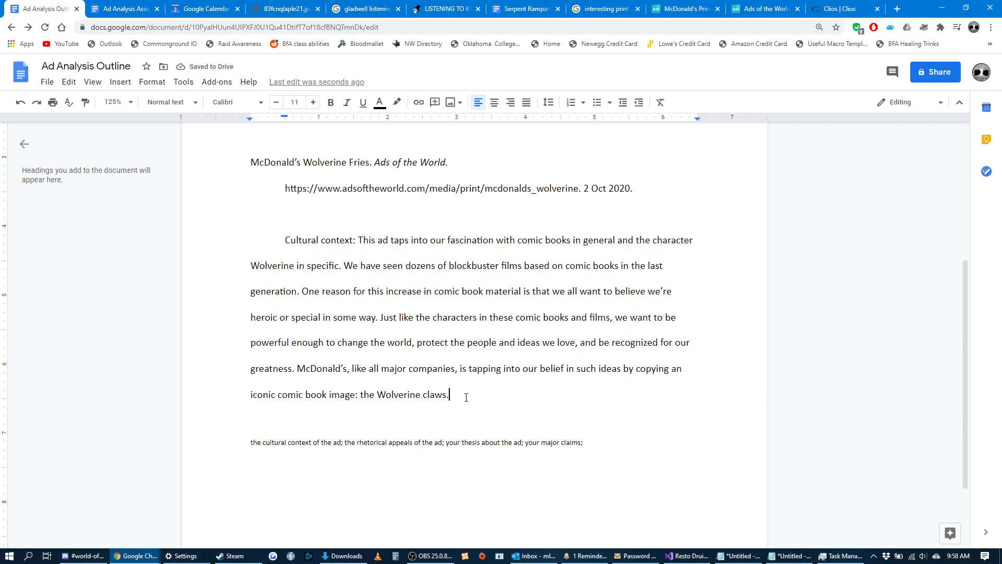
left_click_drag(344, 443, 236, 444)
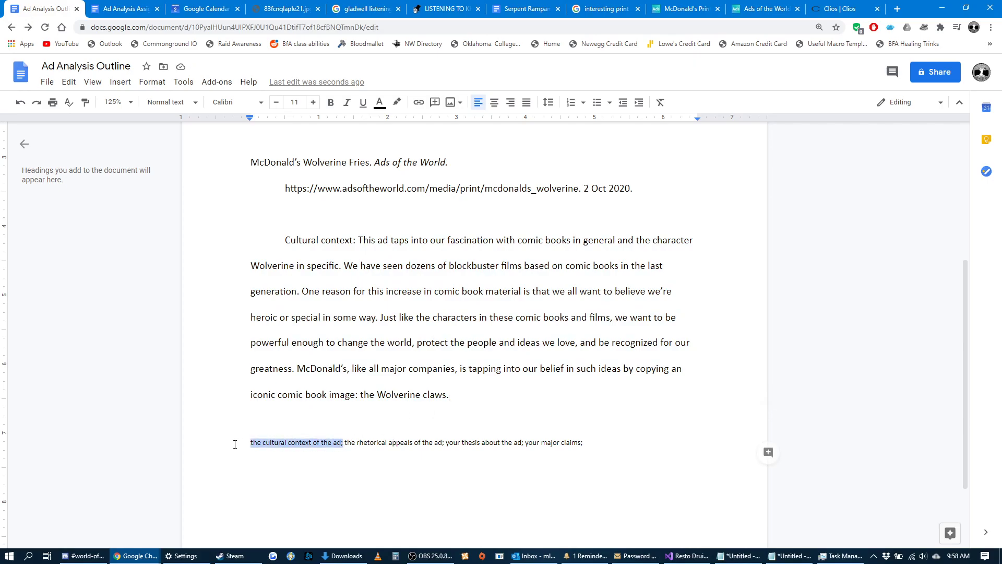
left_click_drag(444, 443, 346, 444)
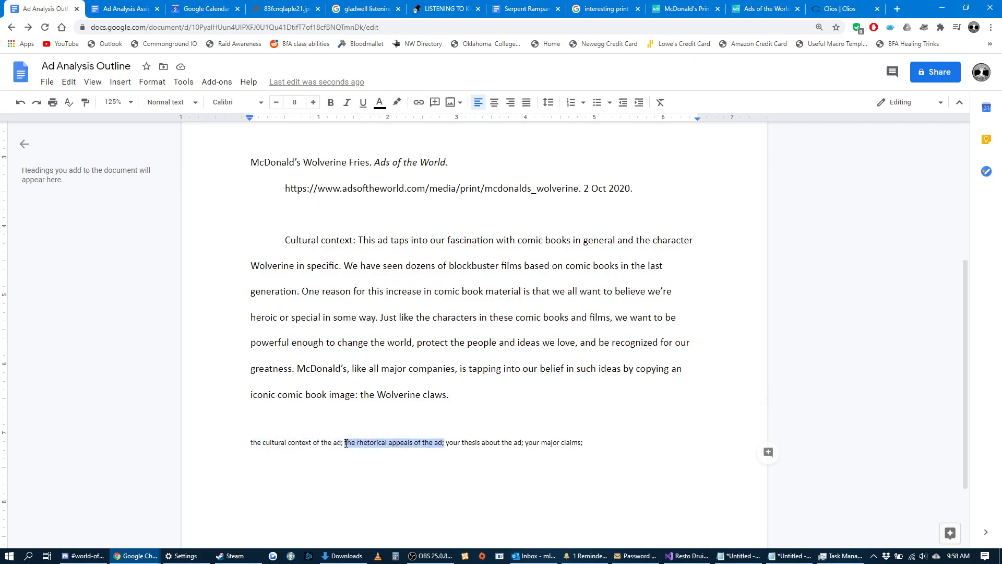
Add blank lines below the paragraph and start a Roman-numeral list with "I. Cultural Context".
left_click(482, 397)
key("Return")
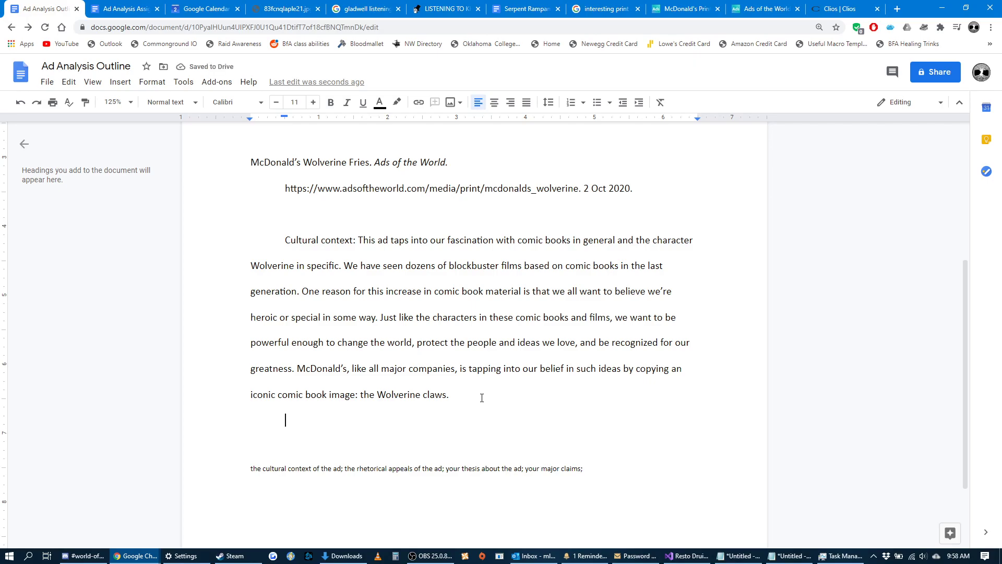
left_click_drag(481, 398, 282, 244)
left_click(462, 405)
key("Return")
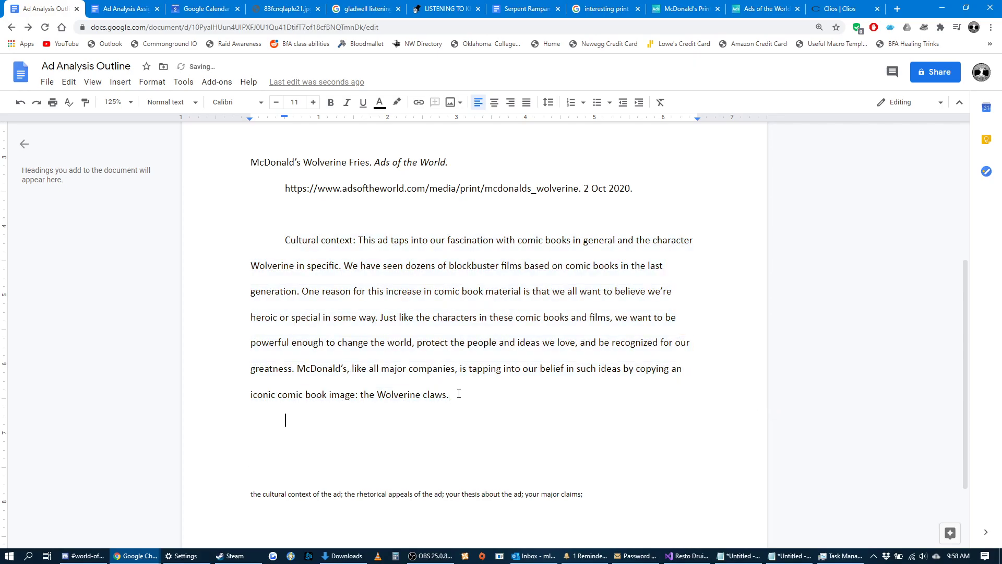
key("Return")
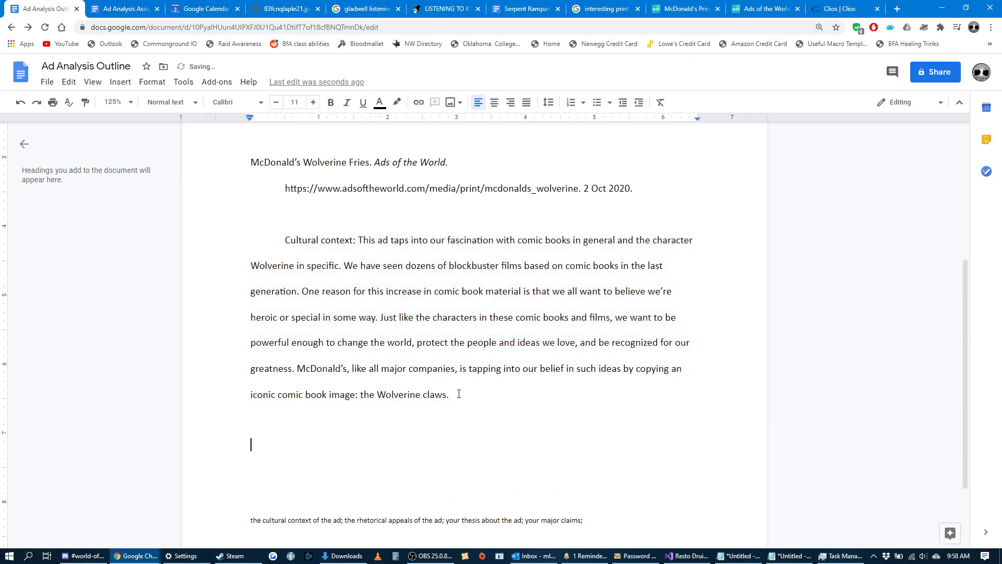
type("I. Cul")
type("tural Co")
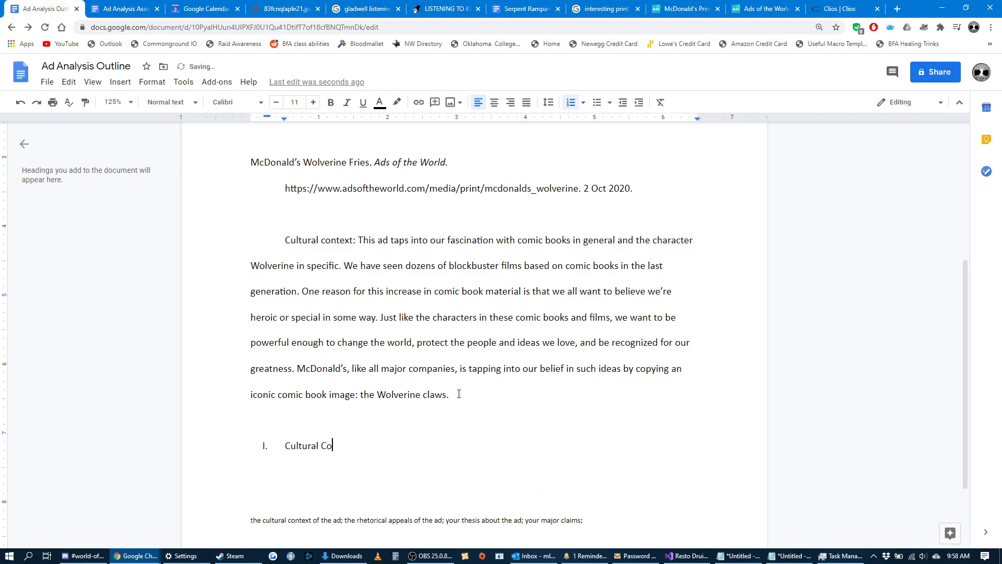
type("ntext")
Add the lettered sub-item "Comic books in pop culture" under Cultural Context.
key("Return")
key("Tab")
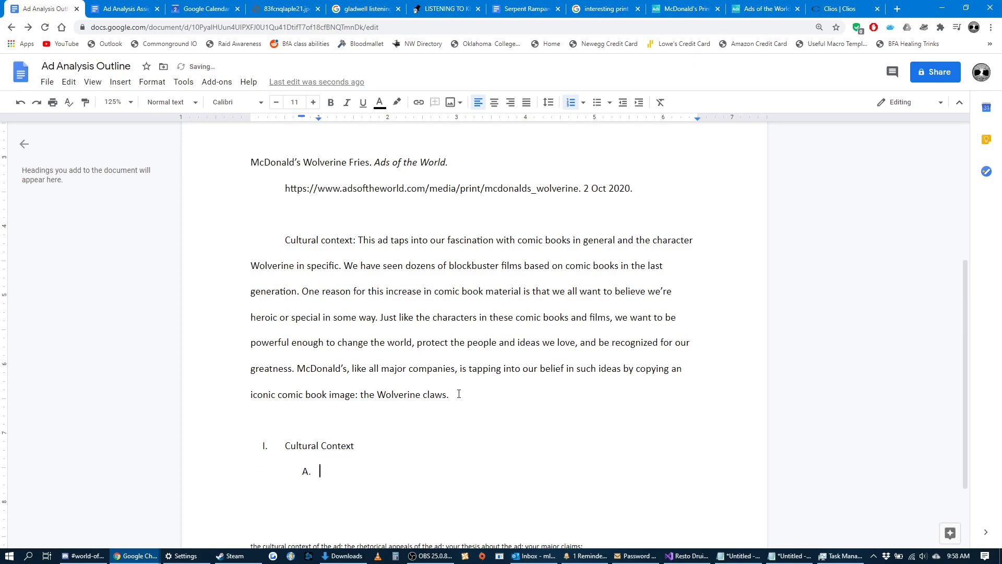
type("Comic book")
key("BackSpace")
type("s in pop culture")
Add the numbered point "Comic characters being represented in films" under the pop culture sub-item.
key("Return")
key("Tab")
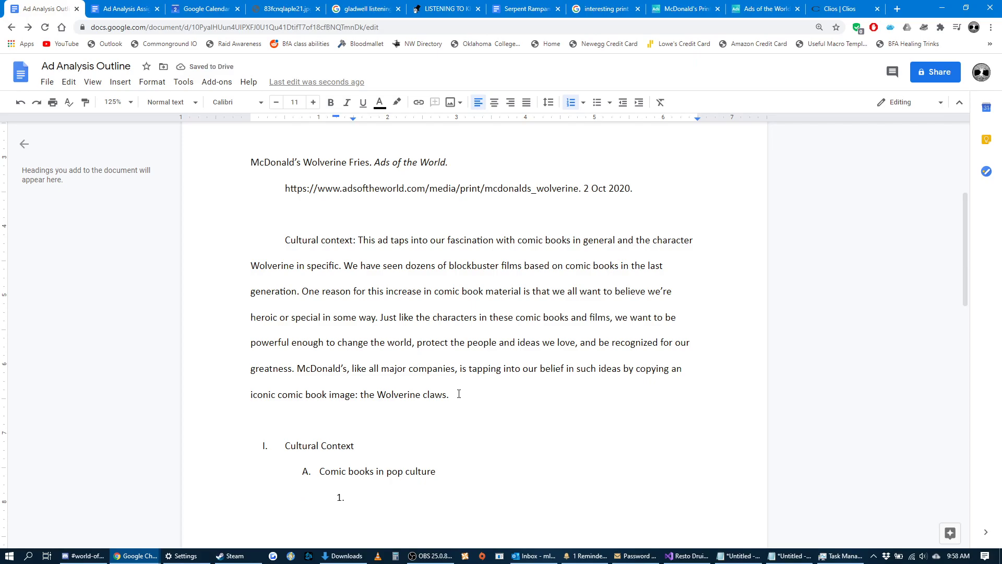
type("Comic characters being represen")
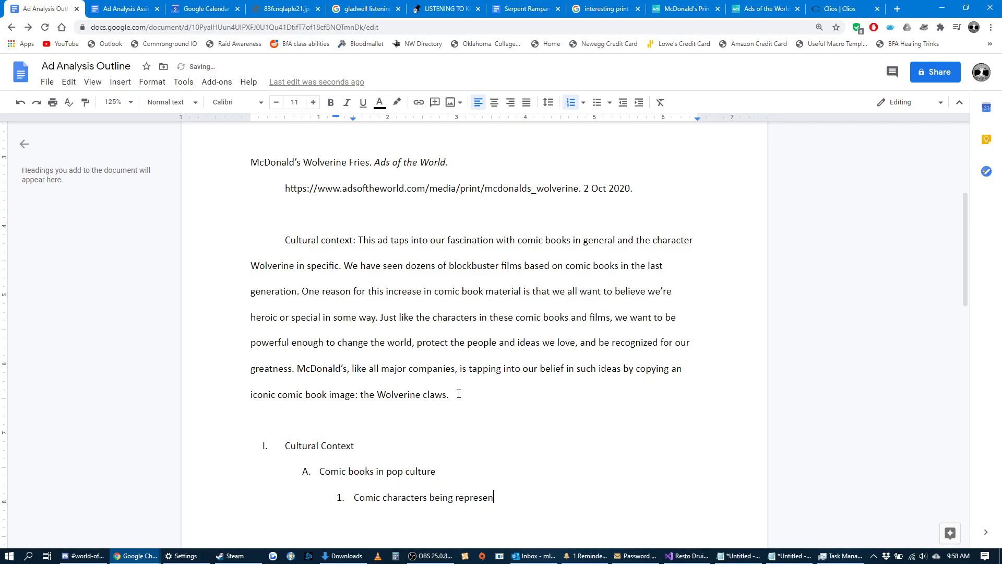
type("ted in films")
Add a new list item, outdent it to the lettered level as item B, and enter "Comic book ideas in our personal lives".
key("Return")
key("BackSpace")
key("BackSpace")
key("ctrl+z")
scroll(390, 520, "down", 1)
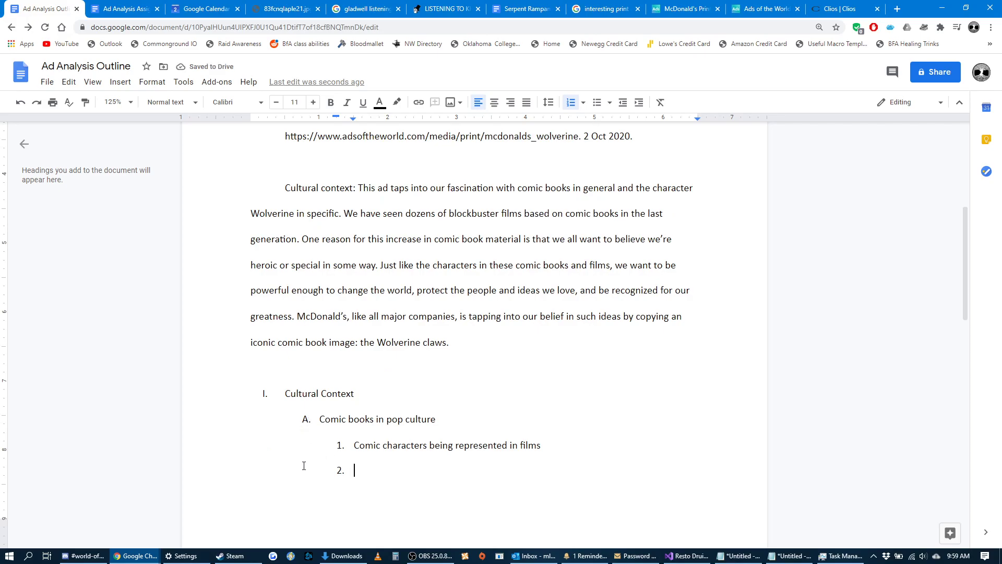
left_click(623, 103)
type("Comic book")
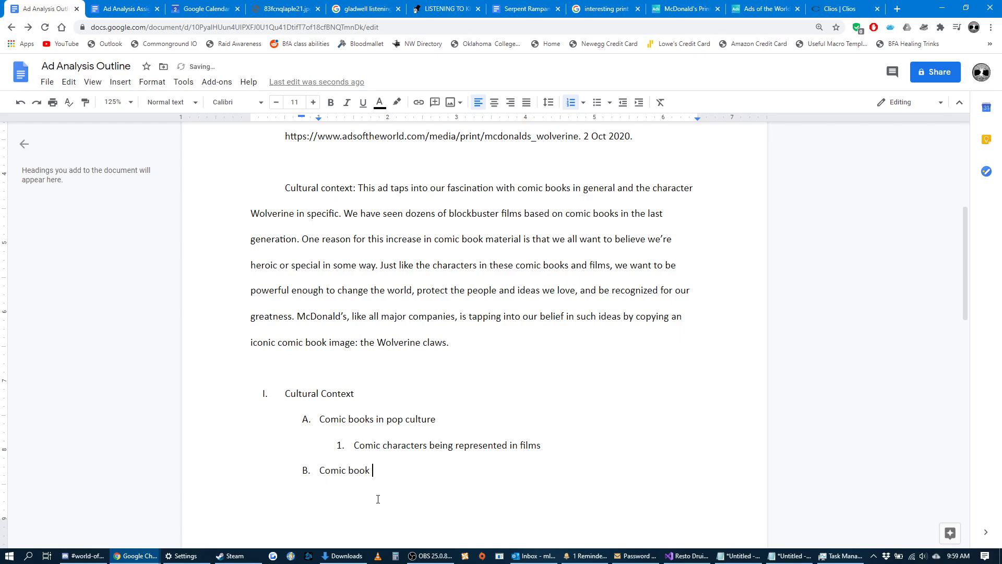
type(" ideas in our personal lives")
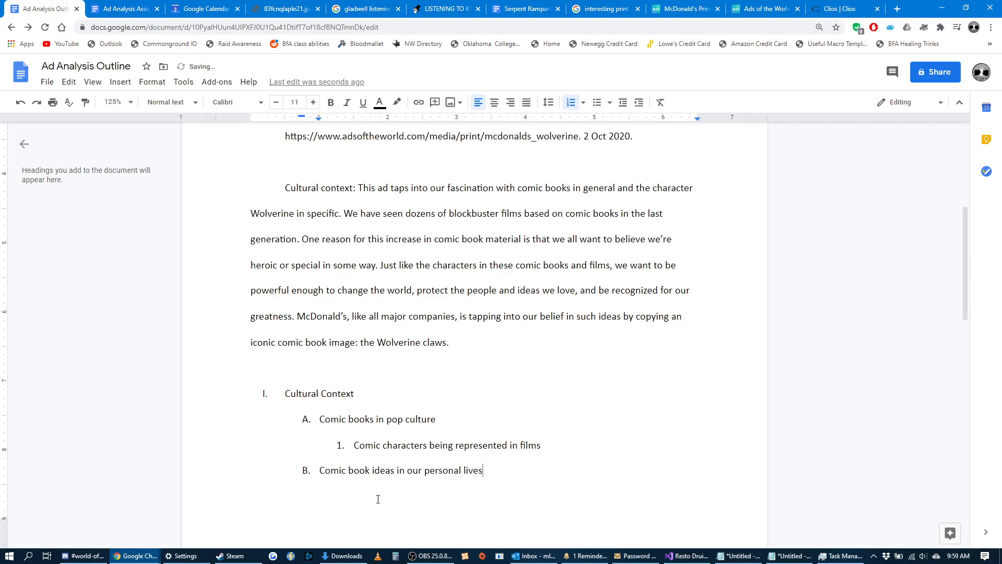
Add two numbered points under item B: "We all want to be powerful" and "We all want to effect change".
key("Return")
type("We all want to be powerful")
key("Return")
key("Tab")
key("BackSpace")
key("ctrl+z")
key("shift+Tab")
type("We all want to ")
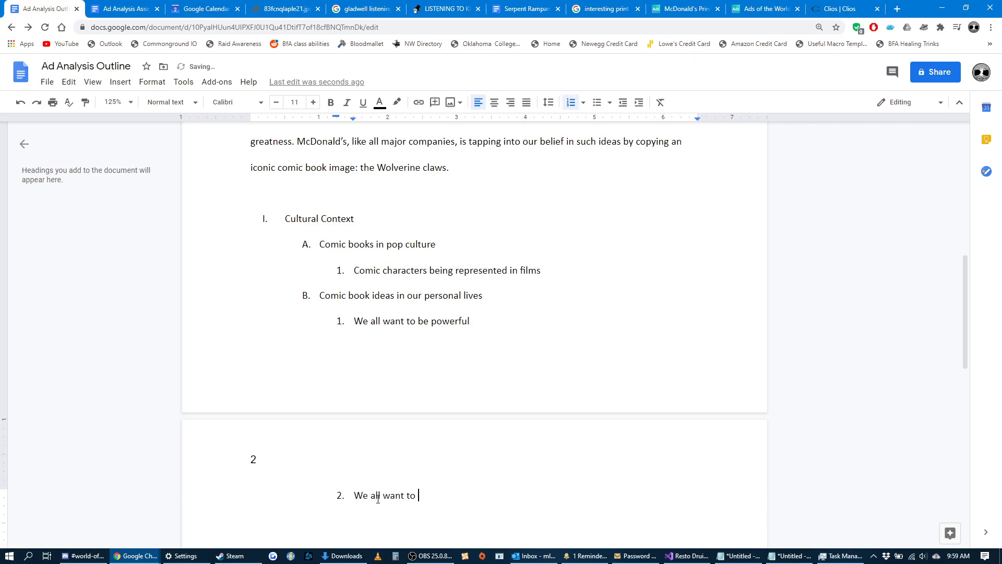
type("effect change")
Add a third numbered point under item B reading "We all want recognition for our abilities".
key("Return")
type("We all want ")
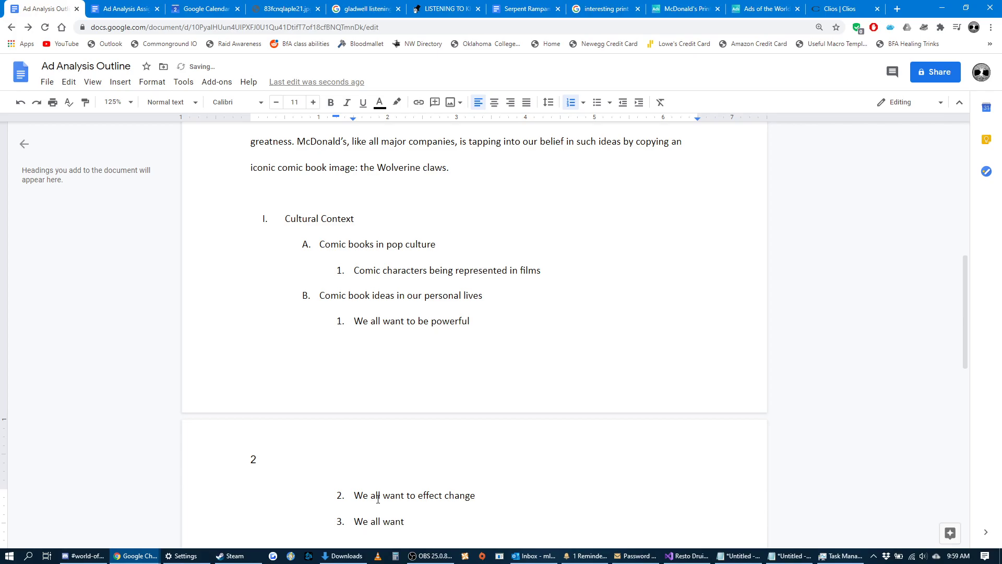
type("recogniz")
type("ion for our abilities")
Set the line spacing of the whole Cultural Context list to 1.5 and highlight the list again.
left_click_drag(539, 518, 261, 229)
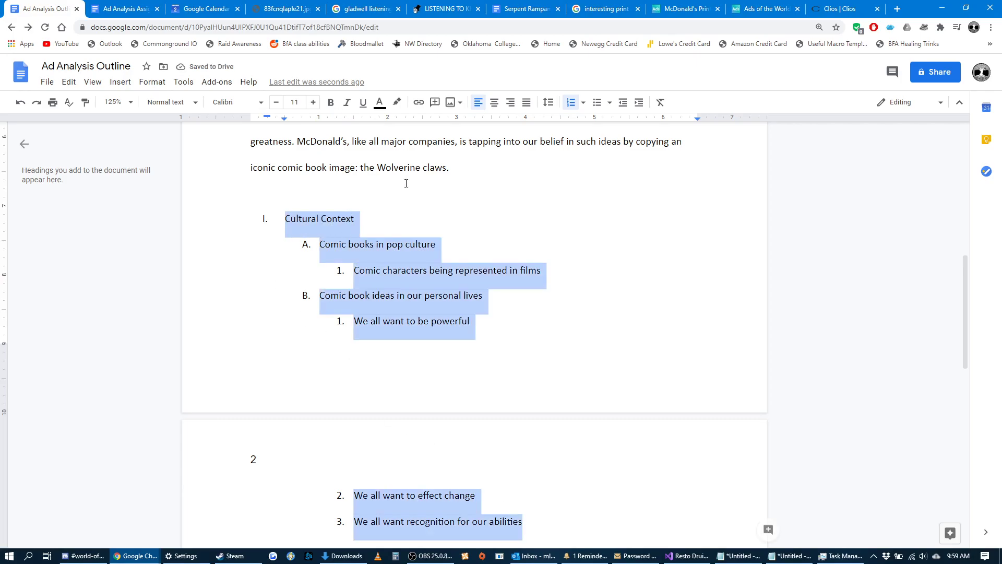
left_click(583, 102)
left_click(548, 104)
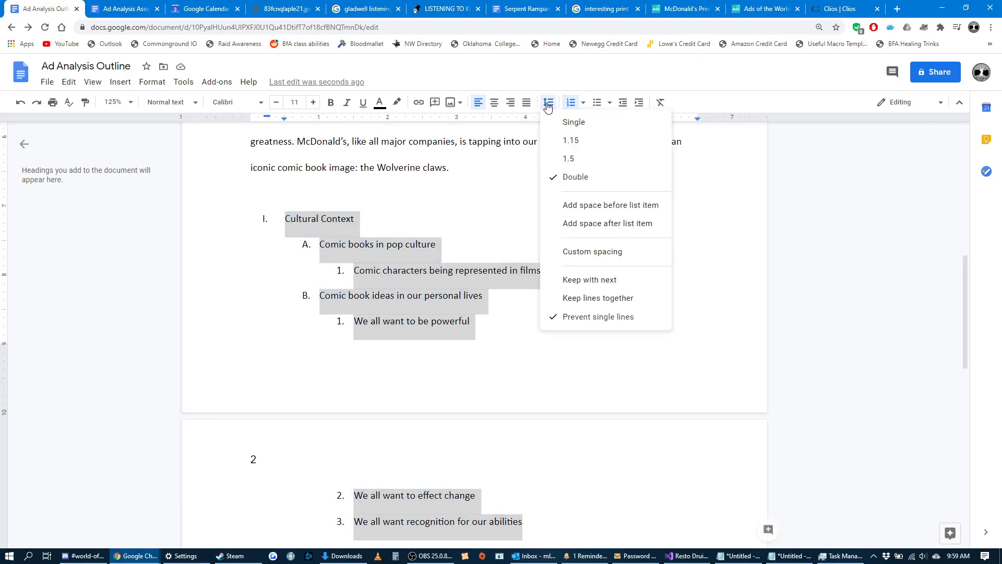
left_click(574, 158)
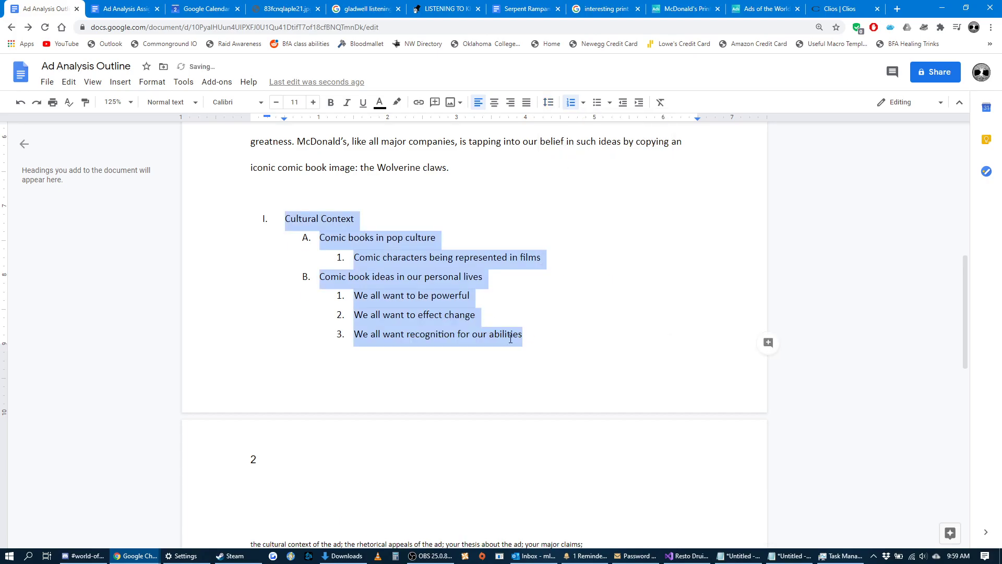
left_click(531, 334)
left_click_drag(530, 335, 284, 218)
Right-align the page number in the page 2 header and return to the end of the outline list.
left_click(262, 460)
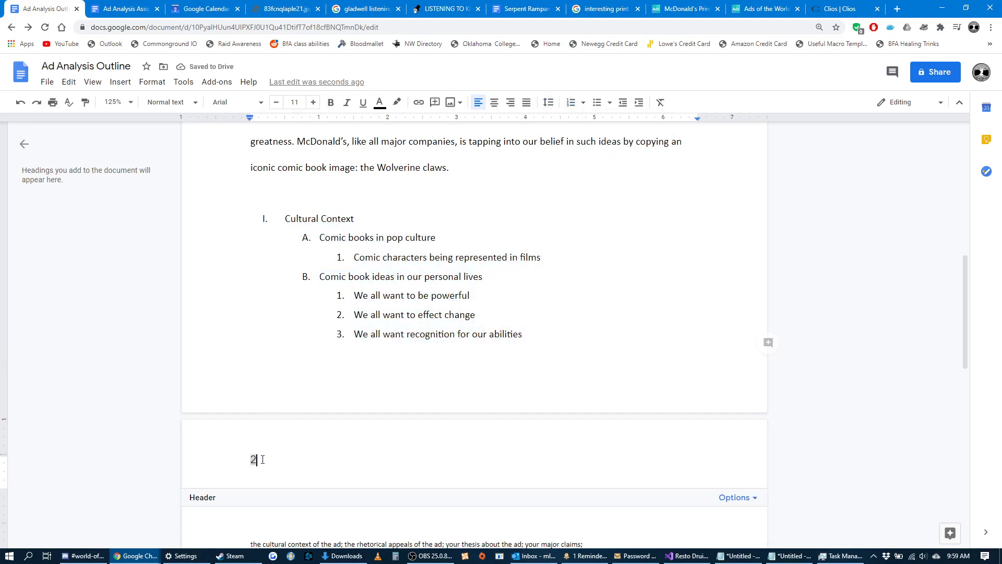
left_click(260, 104)
left_click(252, 169)
left_click(511, 103)
left_click(562, 381)
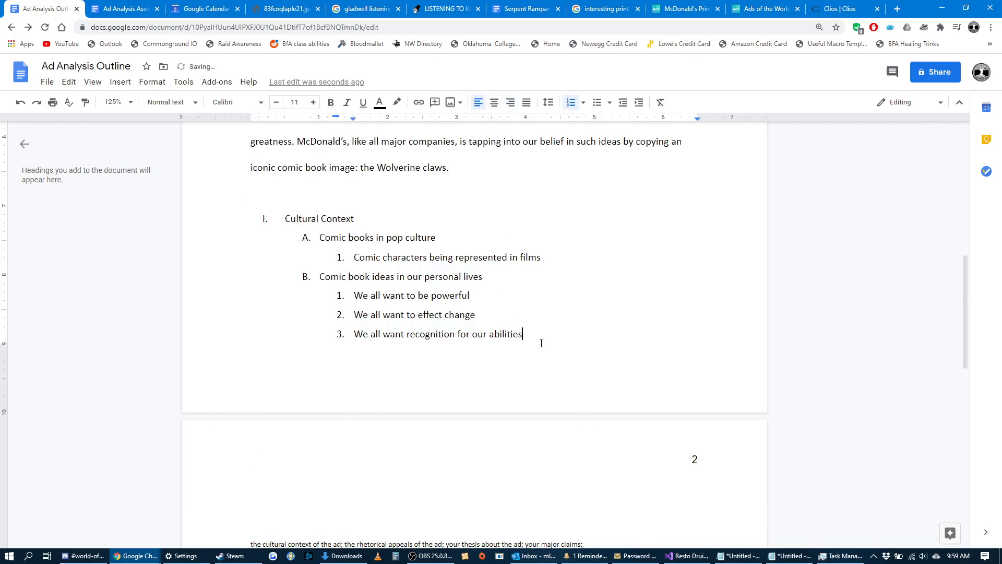
Set the font of the header page number to Calibri and return to the document body.
double_click(694, 459)
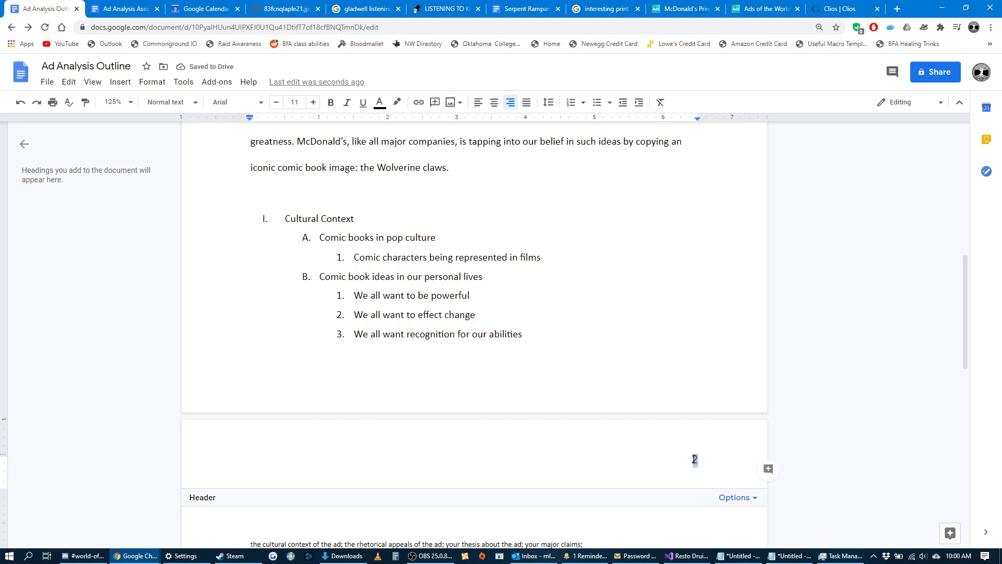
left_click(261, 103)
left_click(248, 173)
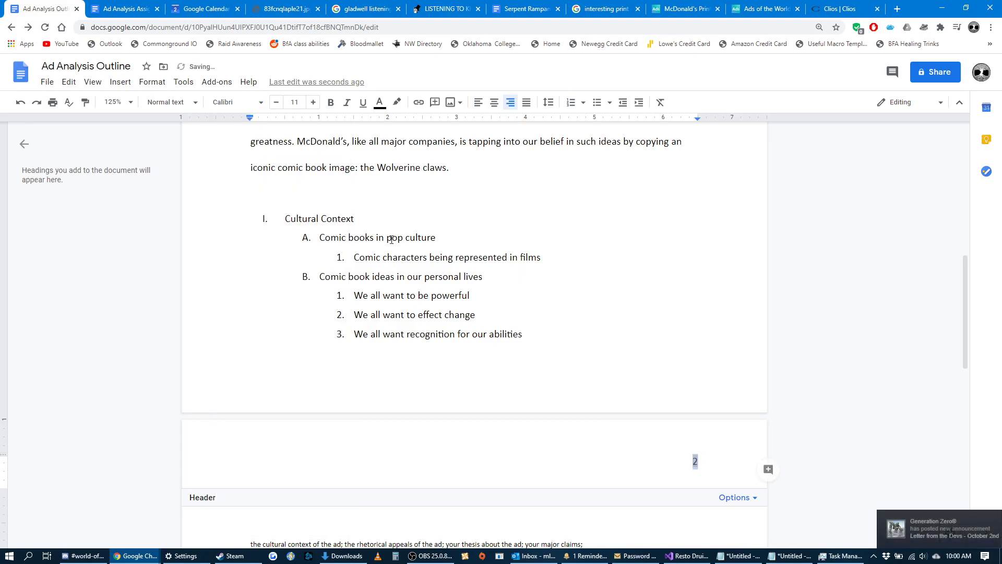
left_click(598, 342)
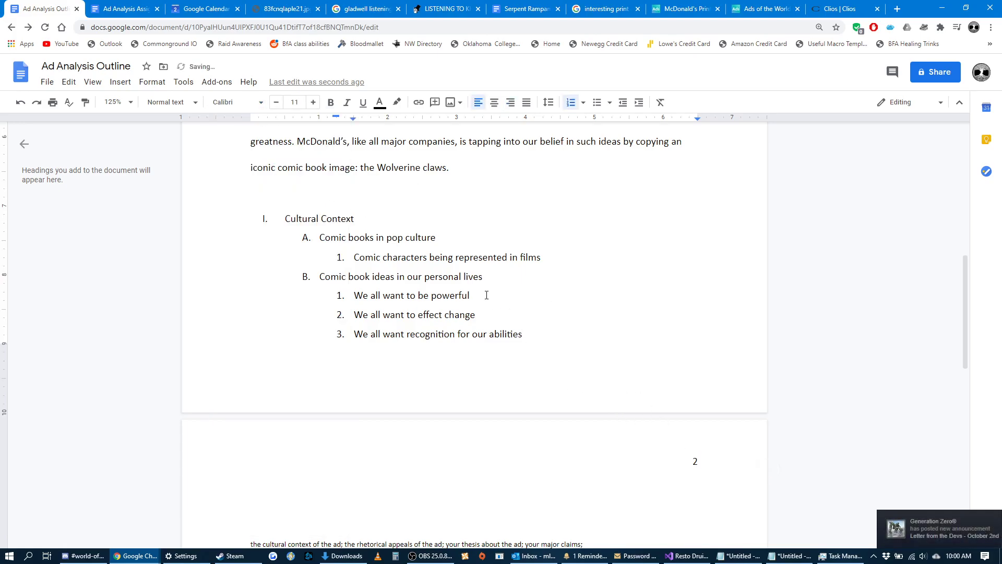
Highlight the Cultural context paragraph above the Roman-numeral list to compare the two outline formats.
scroll(487, 296, "up", 2)
left_click_drag(531, 442, 246, 329)
scroll(468, 385, "up", 2)
left_click_drag(467, 385, 285, 223)
scroll(551, 465, "down", 2)
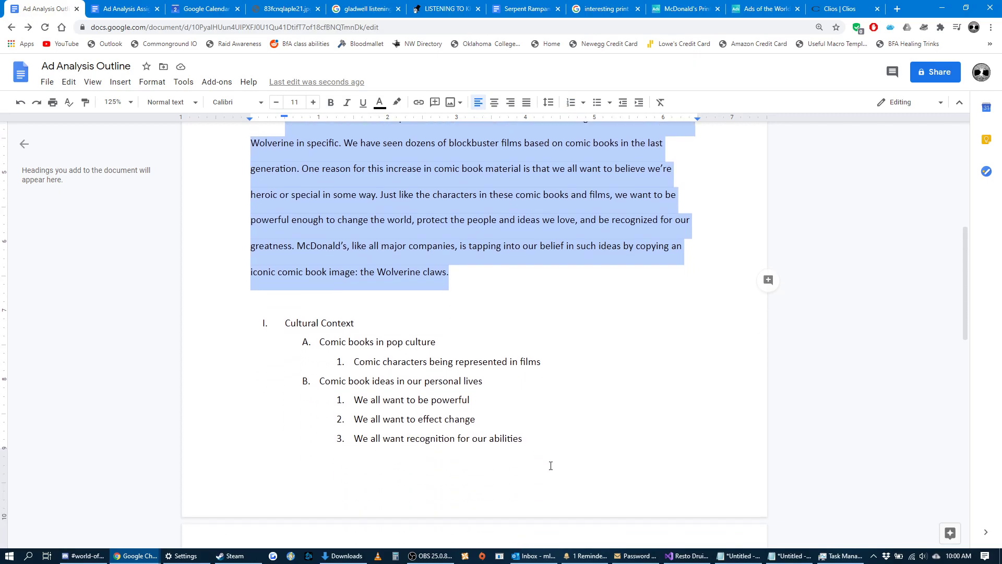
left_click(521, 433)
key("shift+Home")
key("BackSpace")
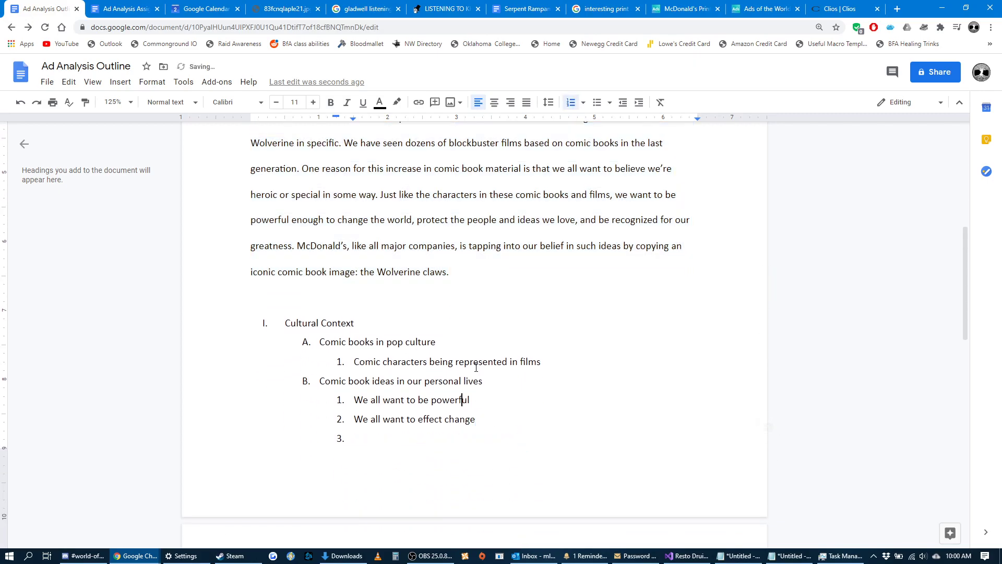
key("ctrl+z")
Begin an indented paragraph at the start of page 2 reading "Rhetorical appeals. For ethos, the ad uses".
scroll(479, 380, "up", 3)
left_click(470, 429)
scroll(387, 361, "down", 2)
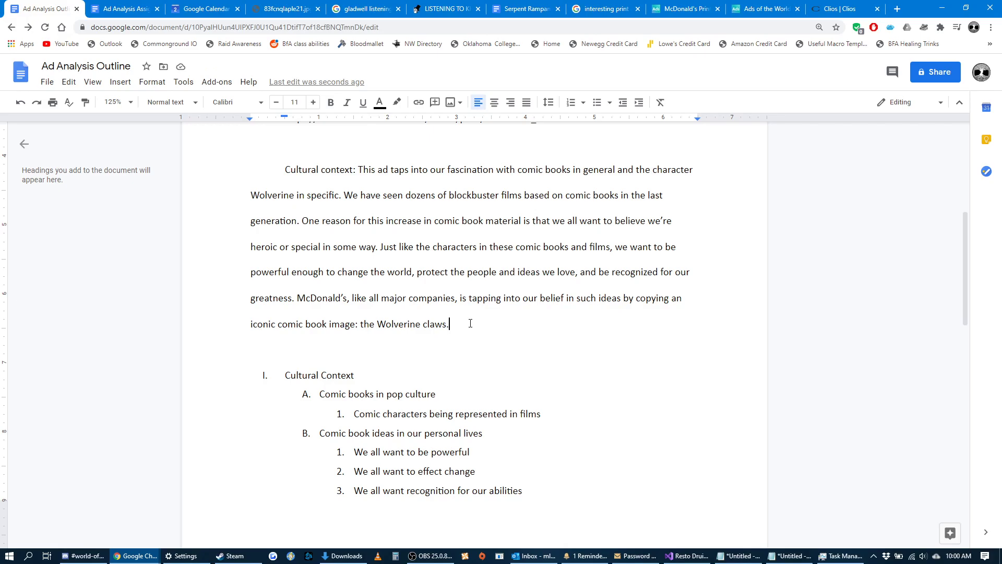
scroll(470, 323, "down", 5)
left_click(374, 415)
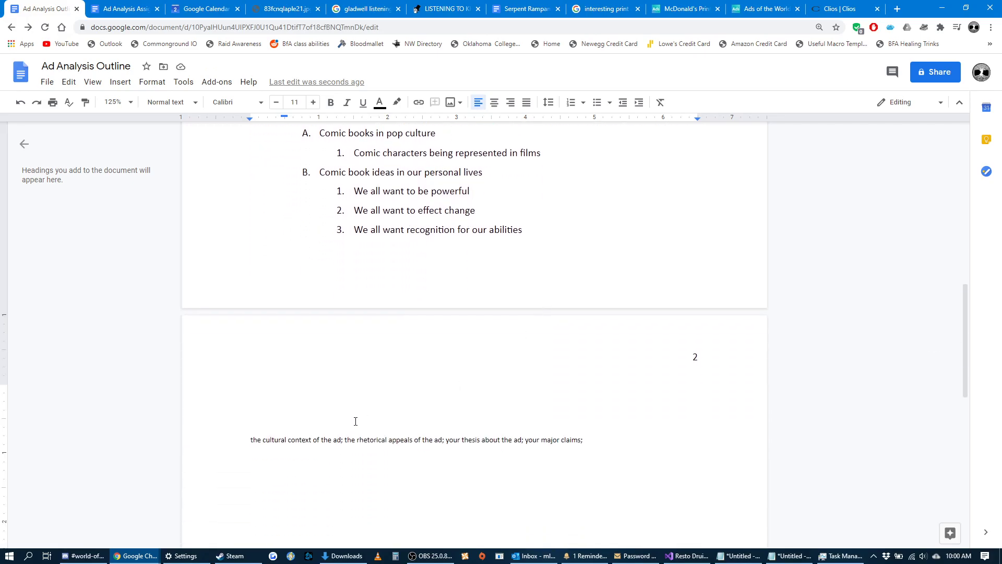
type("Rhetorical appea")
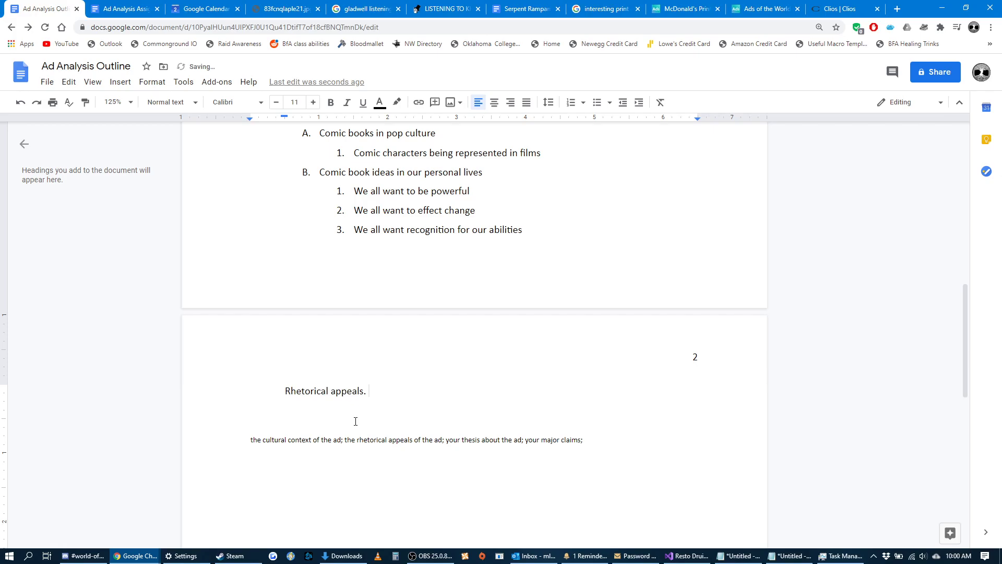
type("ls. For ethos, the ad uses")
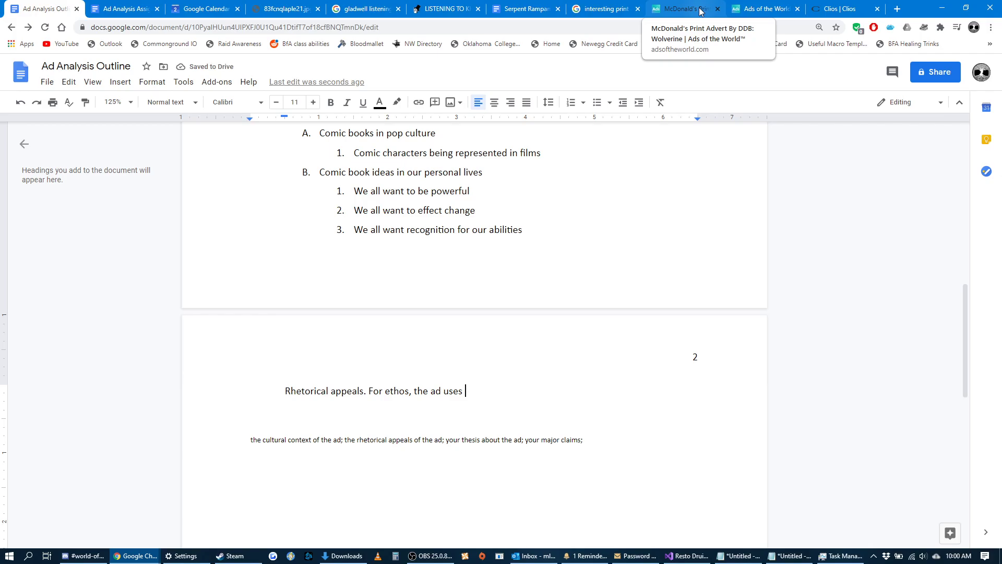
Examine the McDonald's Wolverine ad on Ads of the World for its colors, logo and fries, dismissing the e-mail notification.
left_click(685, 9)
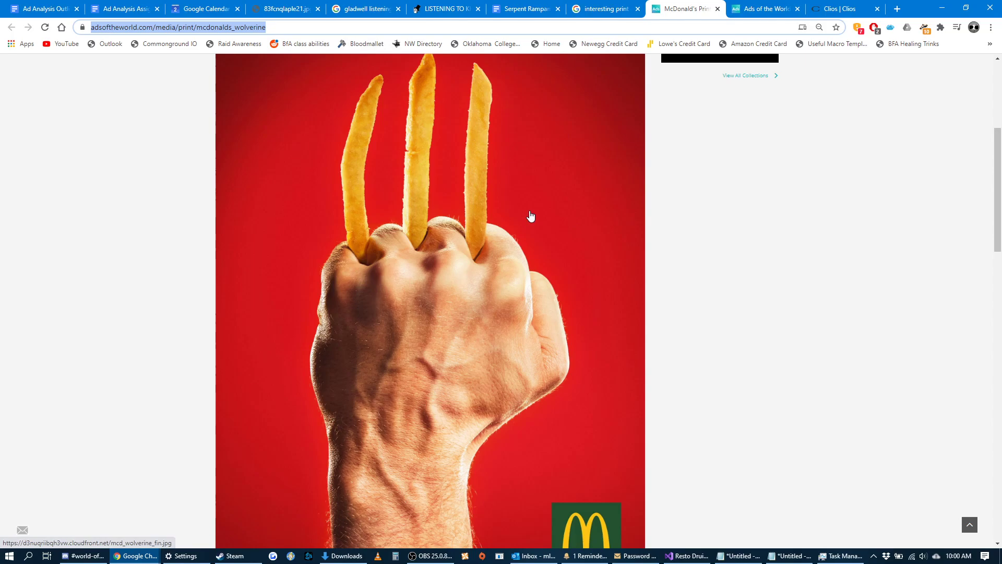
scroll(531, 215, "down", 1)
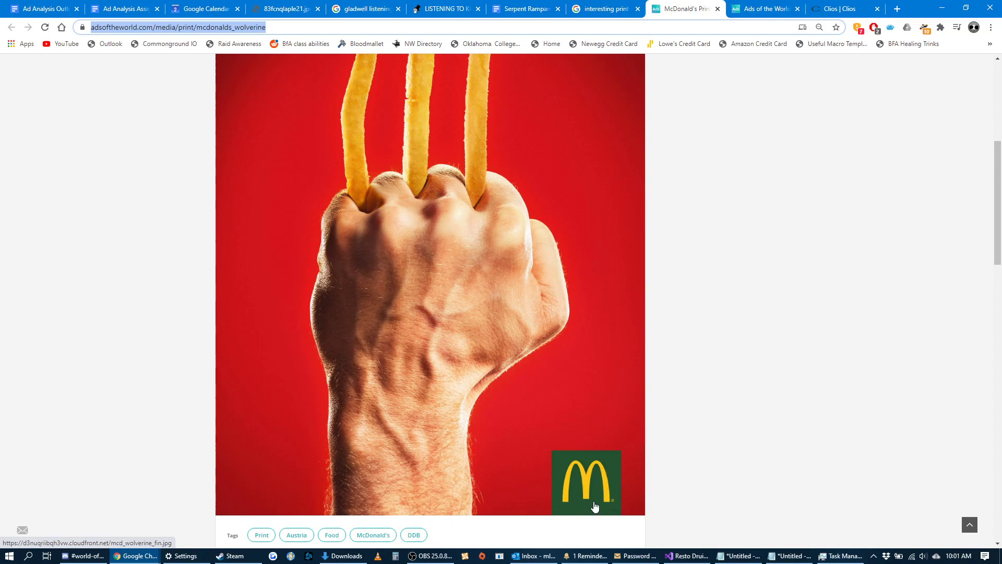
scroll(594, 508, "up", 1)
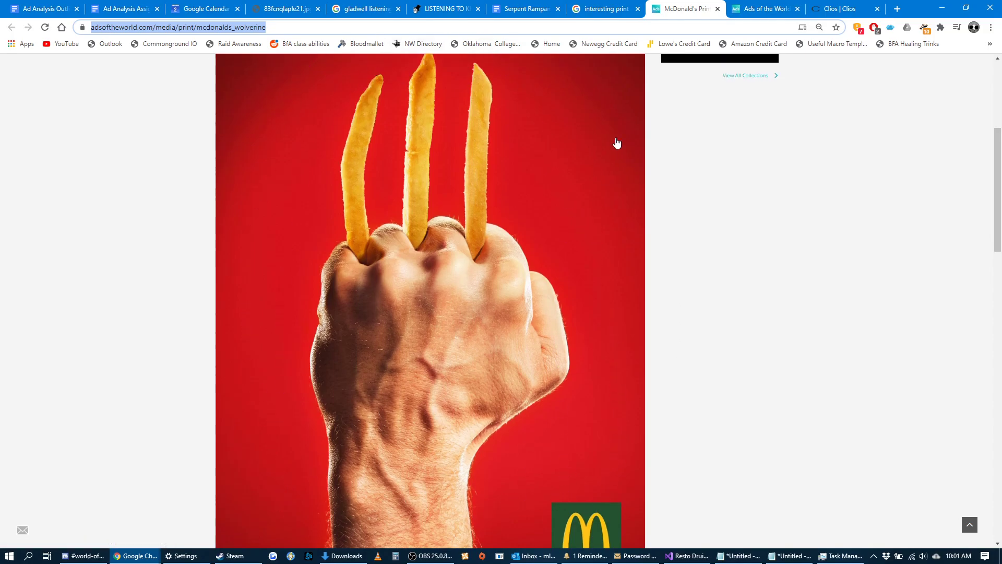
scroll(453, 474, "down", 3)
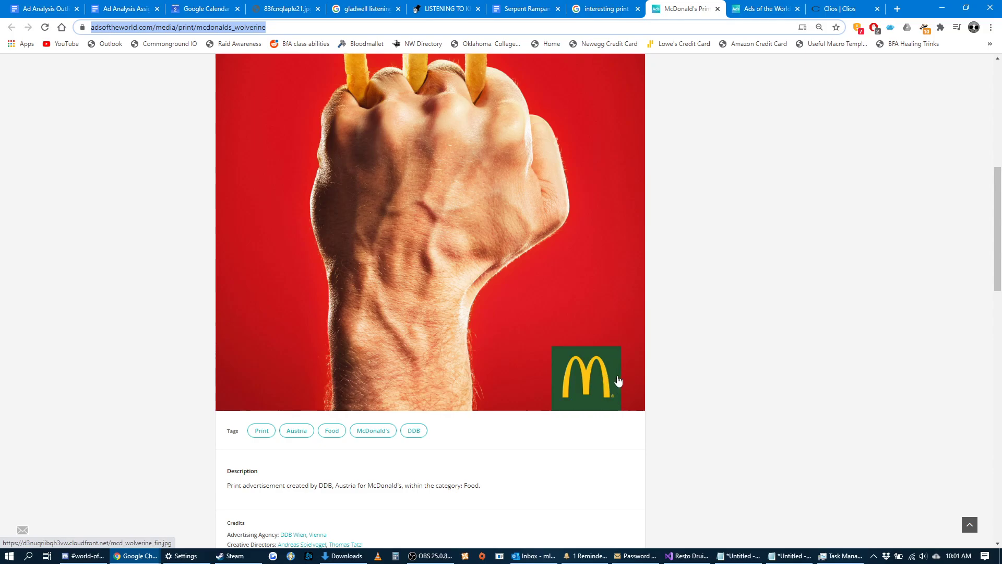
scroll(596, 376, "up", 3)
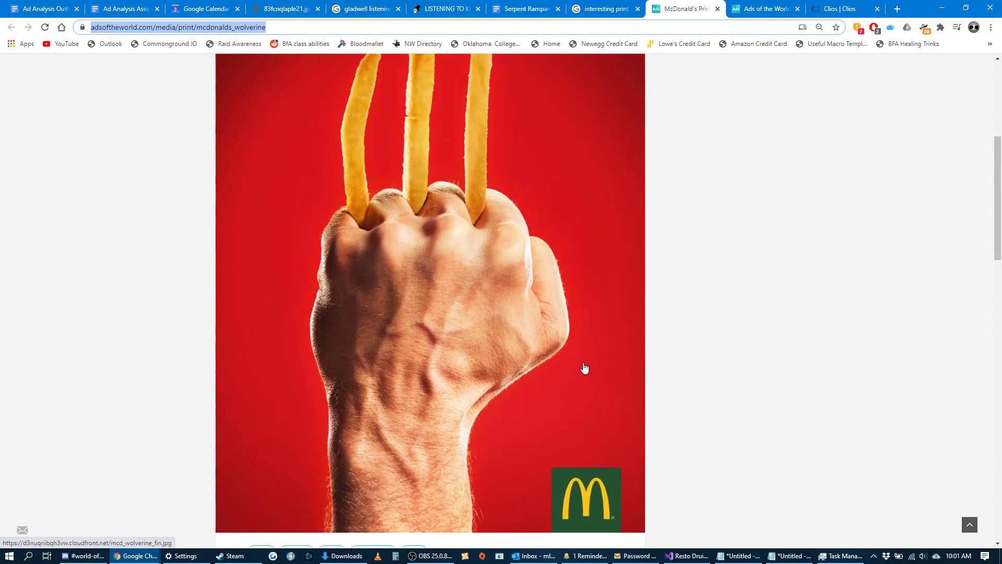
scroll(574, 264, "down", 1)
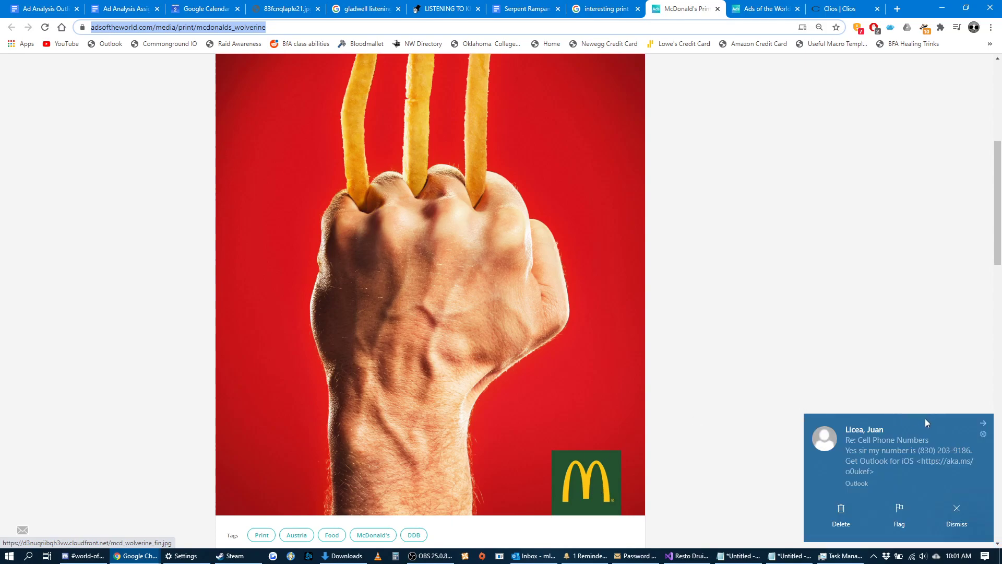
left_click(981, 426)
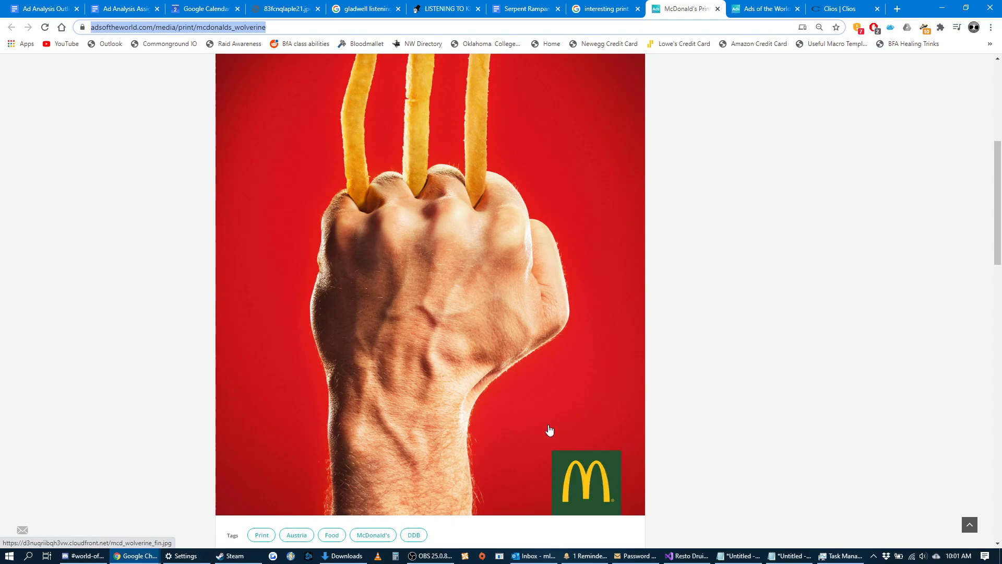
scroll(562, 439, "up", 2)
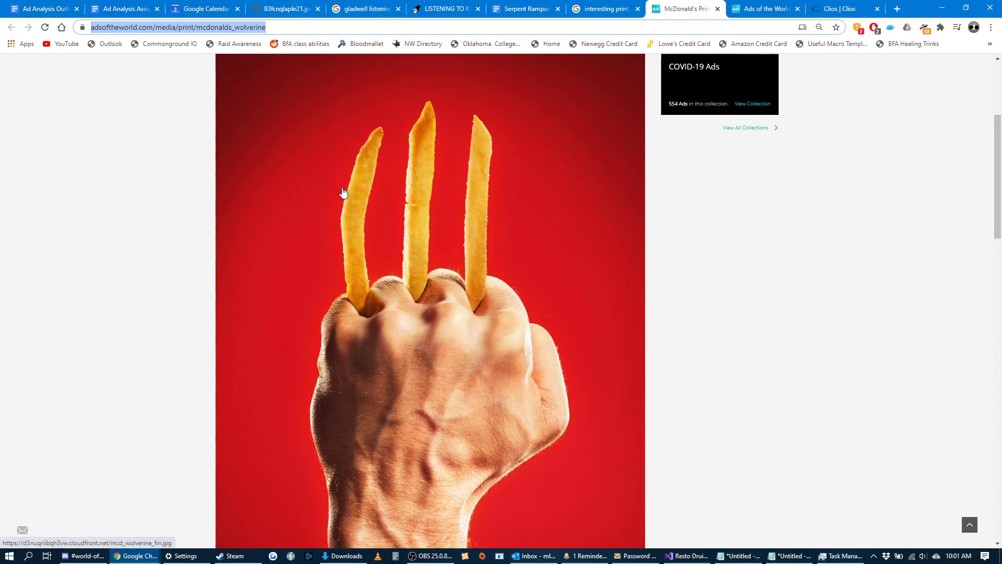
Return to the outline and continue the ethos sentence with "signature colors and images of McDonald's: the bright red background and Golden Arches".
left_click(30, 11)
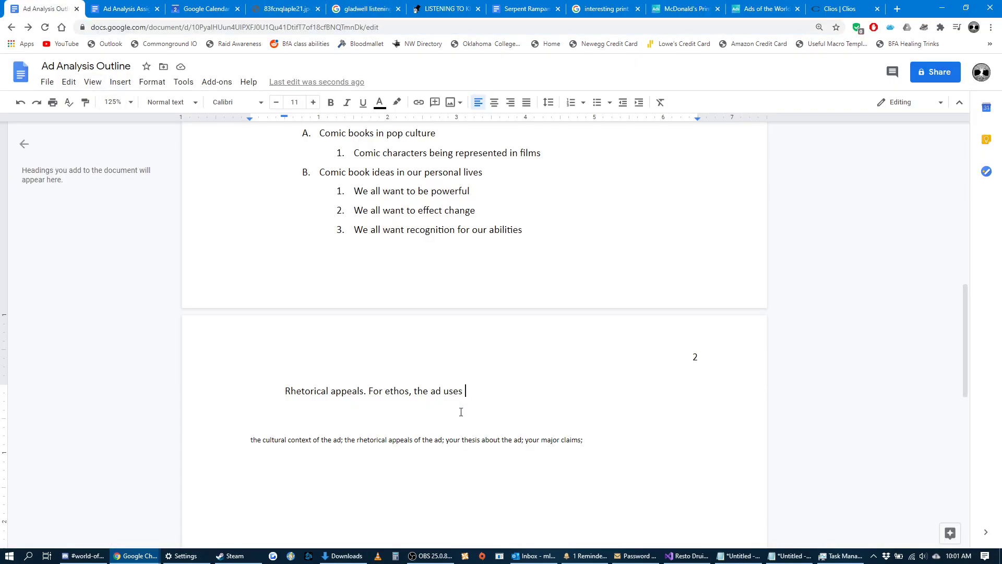
type("signature colors and")
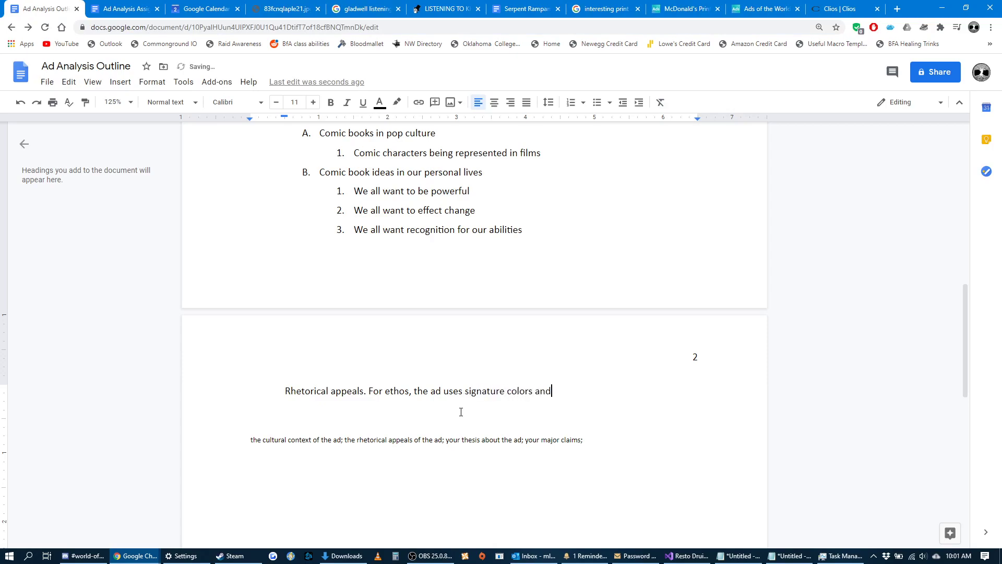
type(" images of McDo")
type("nals")
type("'s: the bright red")
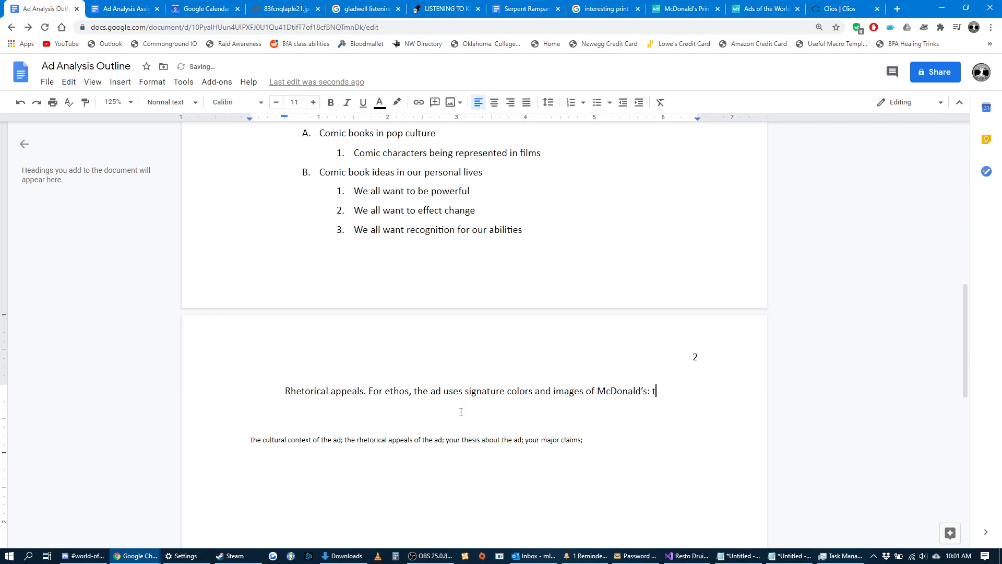
type(" ba")
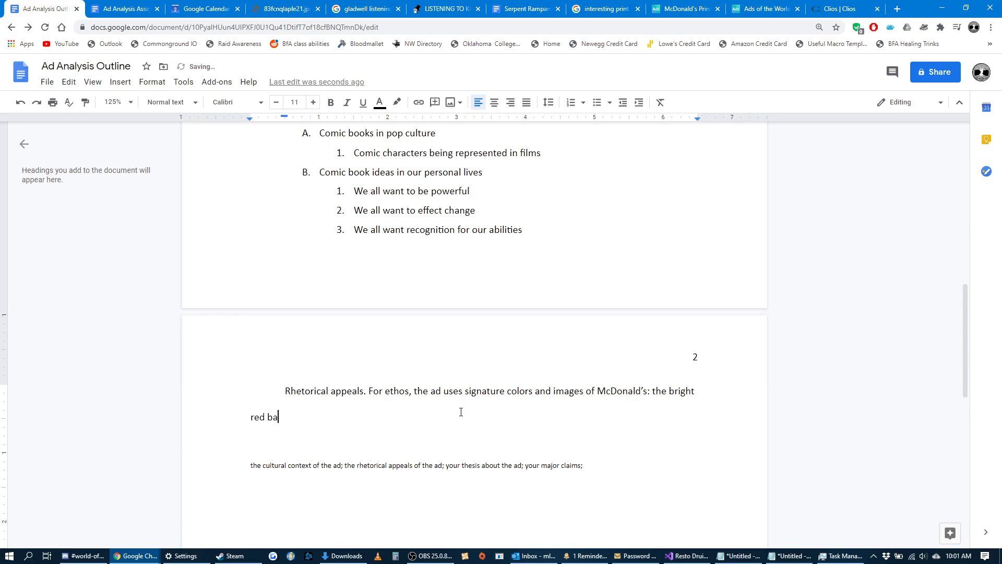
type("ckrround and Golden Arches")
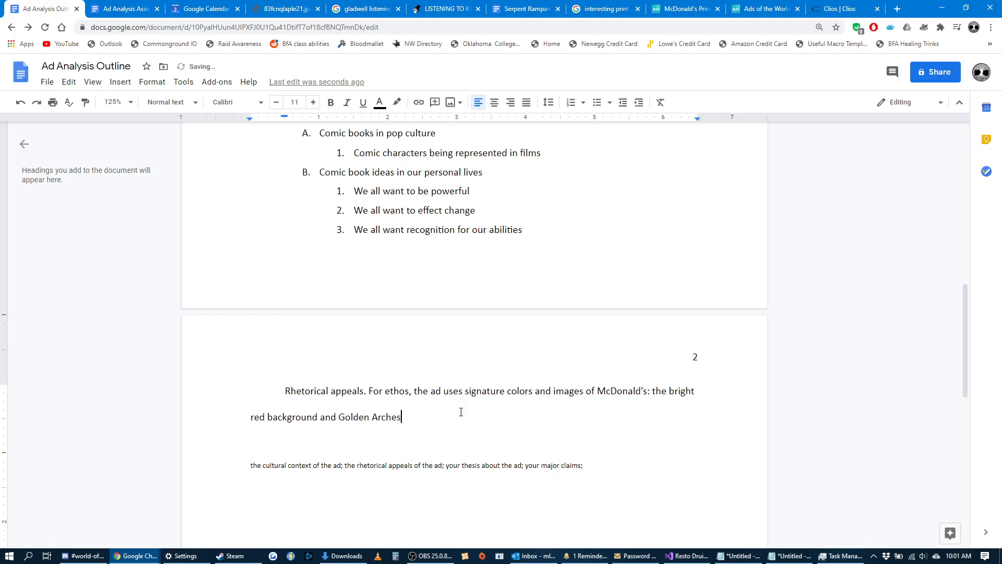
type(". This ese elements establish the")
End the ethos sentence and add "These elements provide brand recognition for any viewer of the ad.".
type("brand")
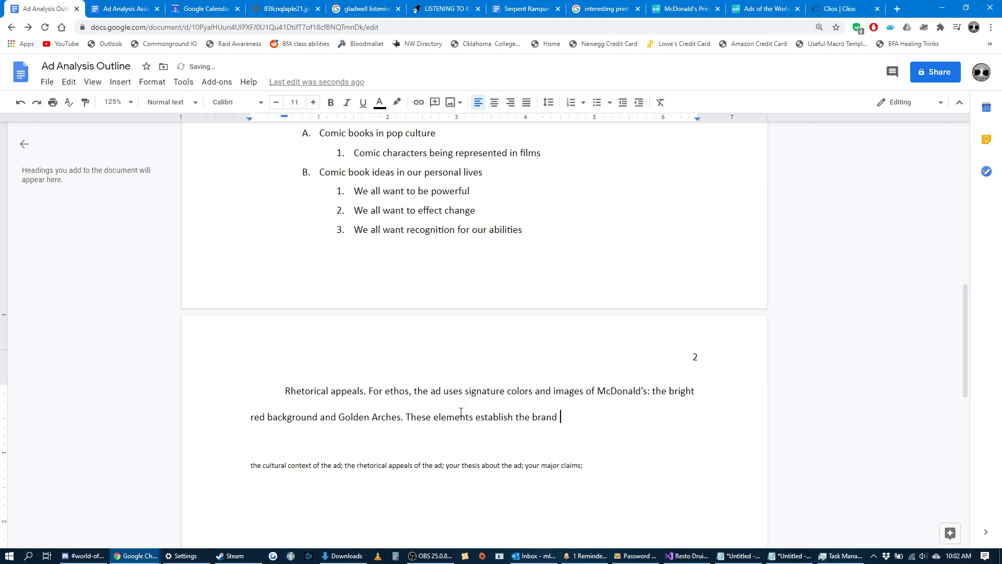
key("BackSpace")
key("BackSpace")
key("BackSpace")
key("BackSpace")
key("BackSpace")
key("BackSpace")
key("BackSpace")
key("BackSpace")
key("BackSpace")
key("BackSpace")
key("BackSpace")
key("BackSpace")
key("BackSpace")
key("BackSpace")
key("BackSpace")
key("BackSpace")
key("BackSpace")
key("BackSpace")
key("BackSpace")
type("pro")
key("BackSpace")
type("ovide brand recogniti")
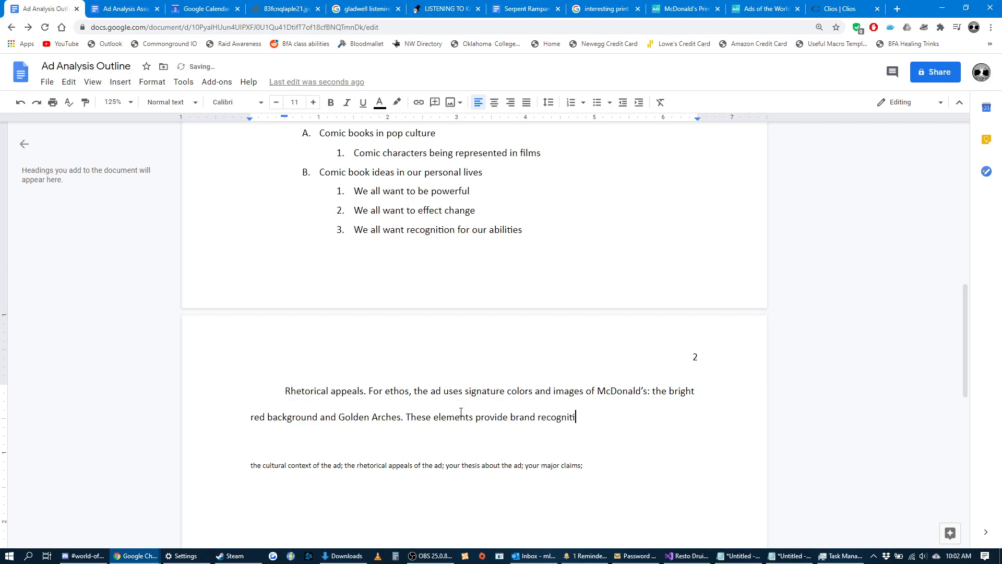
type("on for any viewer of the ad")
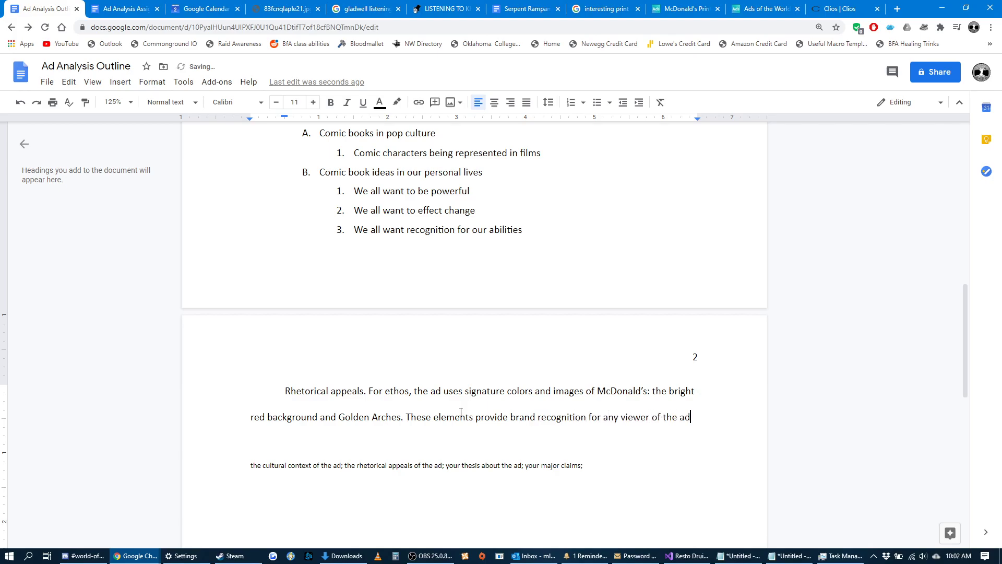
type(".")
type(" For ")
type("logos,")
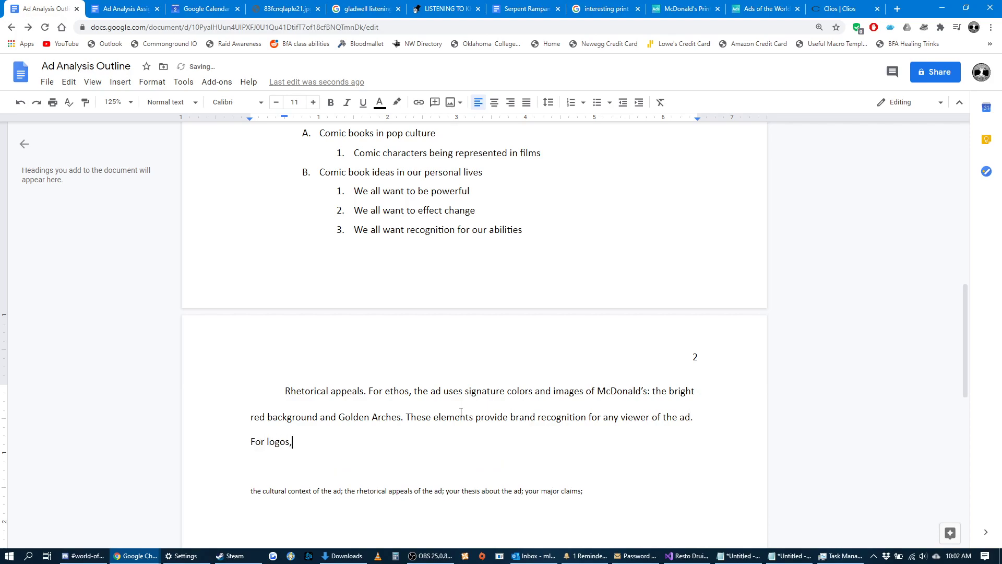
Start the next sentence with "For logos," and review the Wolverine ad for its logical appeal.
left_click(683, 9)
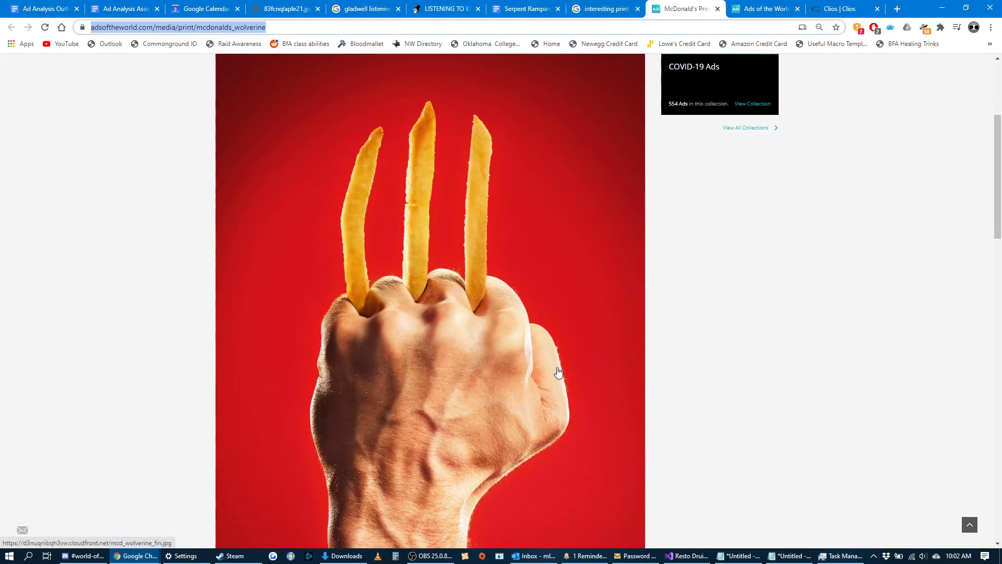
scroll(600, 300, "down", 4)
scroll(601, 303, "up", 2)
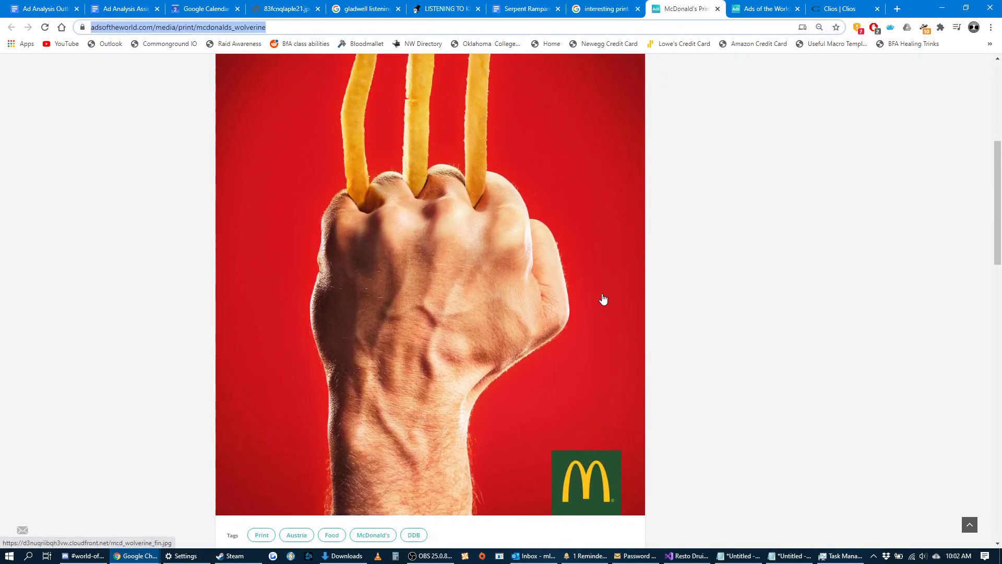
scroll(603, 308, "up", 2)
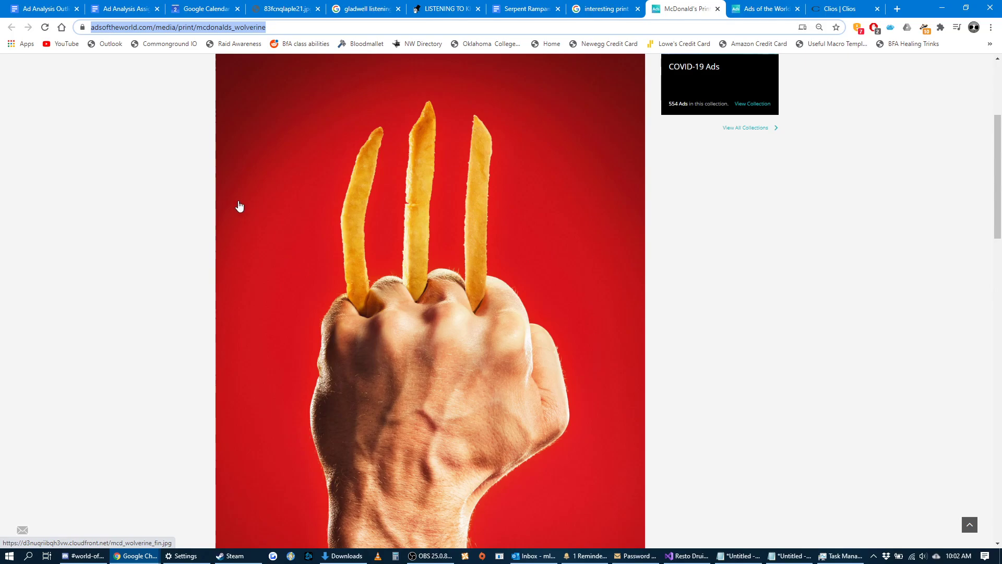
scroll(598, 388, "down", 3)
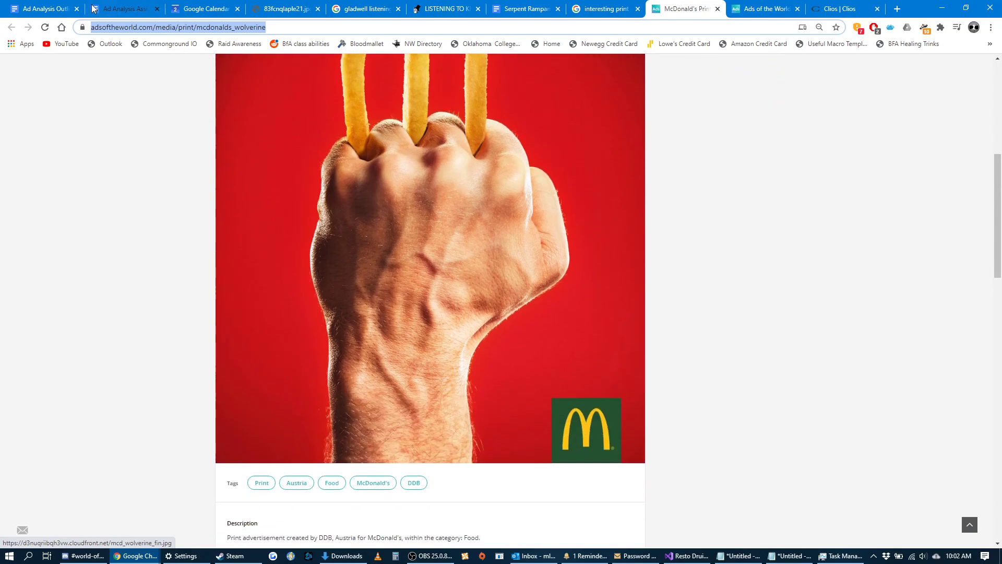
Return to the outline and complete the logos sentence with "the ad gives us the image of the fries themselves".
left_click(60, 9)
type("the ad ")
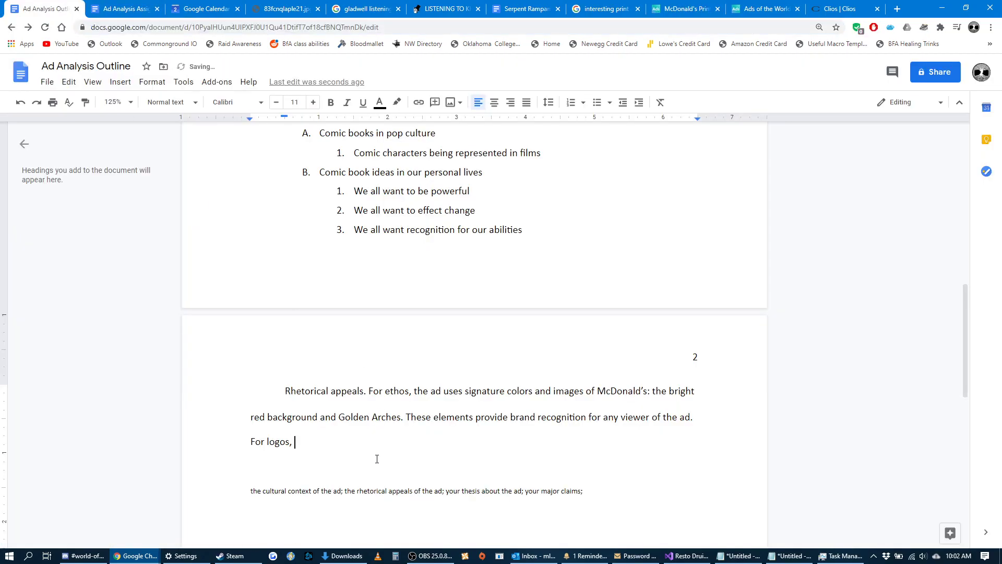
type("provides")
key("BackSpace")
key("BackSpace")
key("BackSpace")
key("BackSpace")
key("BackSpace")
key("BackSpace")
key("BackSpace")
key("BackSpace")
type("gives us an i")
key("BackSpace")
key("BackSpace")
key("BackSpace")
key("BackSpace")
type("the image of the frie")
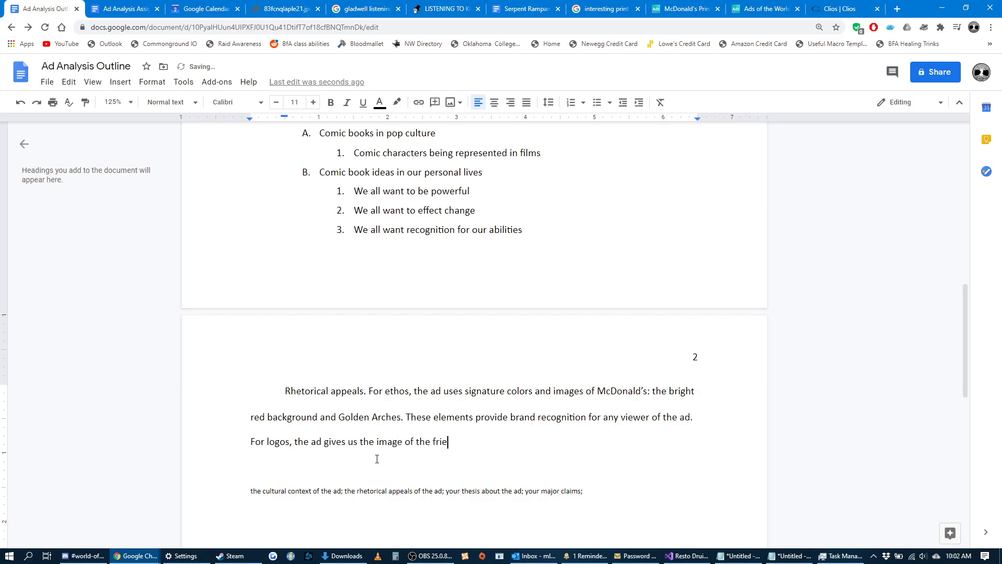
type("s themselves")
type(". They are ")
type("fresh")
type(", golden, c")
type("rispy -- ever")
type("ything we want")
type(" in our ")
type("French Fri")
type("es.")
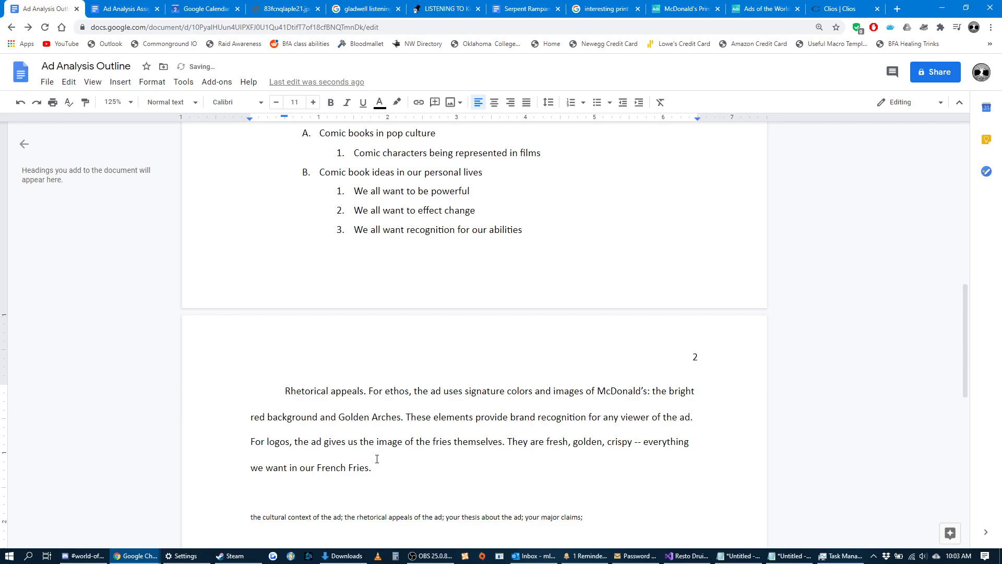
Replace the "For logos," opening with "Logos is used sparingly compared to the other rhetorical".
left_click(294, 442)
key("BackSpace")
key("BackSpace")
key("BackSpace")
key("BackSpace")
key("BackSpace")
key("BackSpace")
key("BackSpace")
key("BackSpace")
key("BackSpace")
key("BackSpace")
key("BackSpace")
type(":pgps")
key("BackSpace")
key("BackSpace")
key("BackSpace")
key("BackSpace")
key("BackSpace")
key("BackSpace")
type("Logos is")
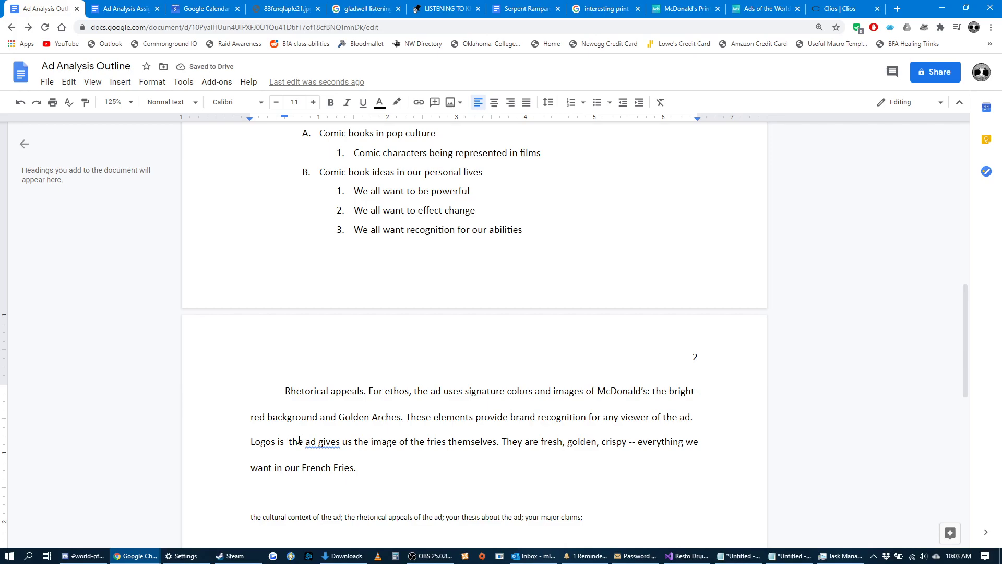
type("used sparingly compared to the other rhetori")
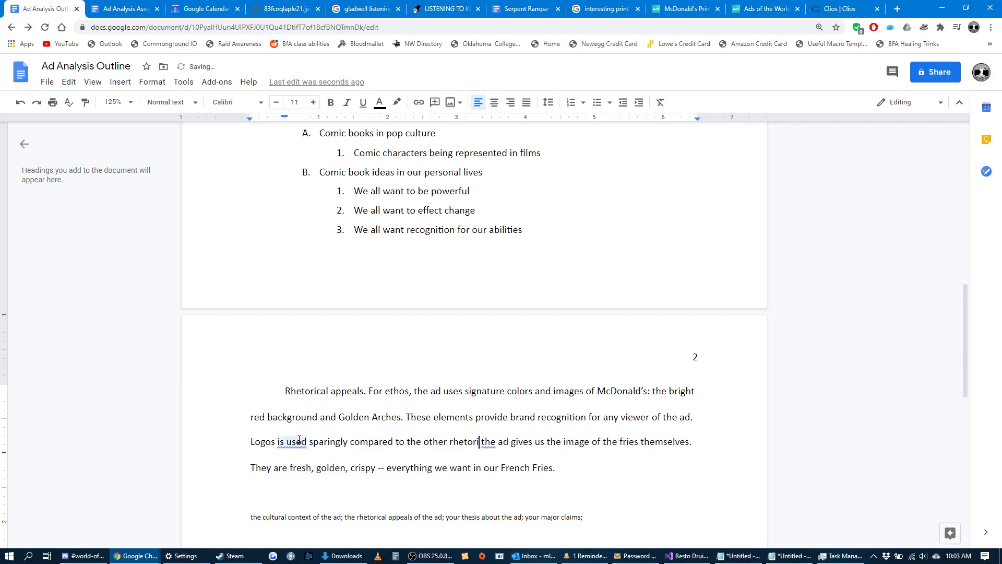
type("cal")
Reword the new logos opening to read "Logos appears less than the other rhetorical".
left_click_drag(307, 446, 279, 443)
type("appears")
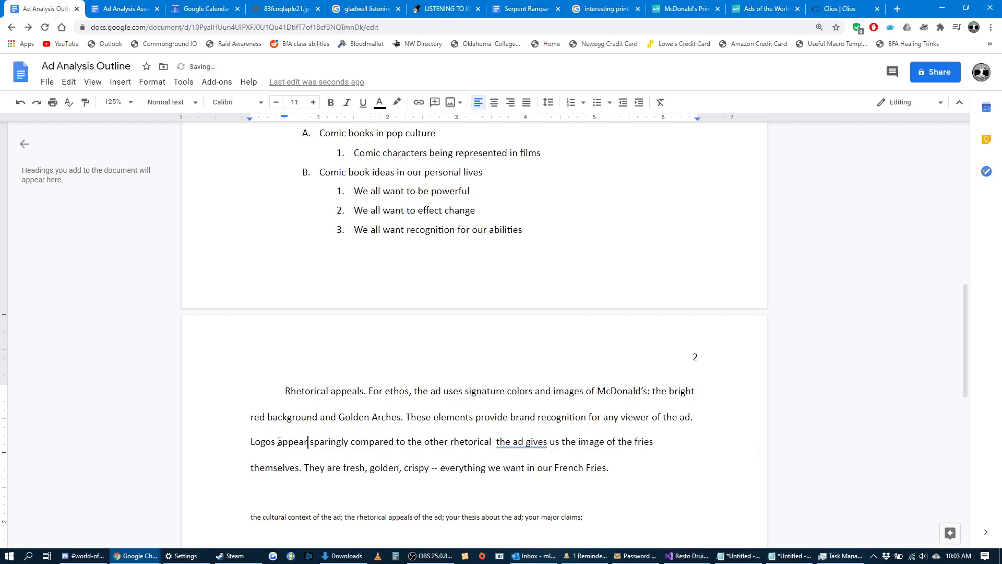
key("Right")
key("Right")
key("Right")
key("Right")
key("Right")
key("Right")
key("Right")
key("Right")
key("Right")
key("Right")
key("Right")
key("Right")
key("Right")
key("Right")
key("Right")
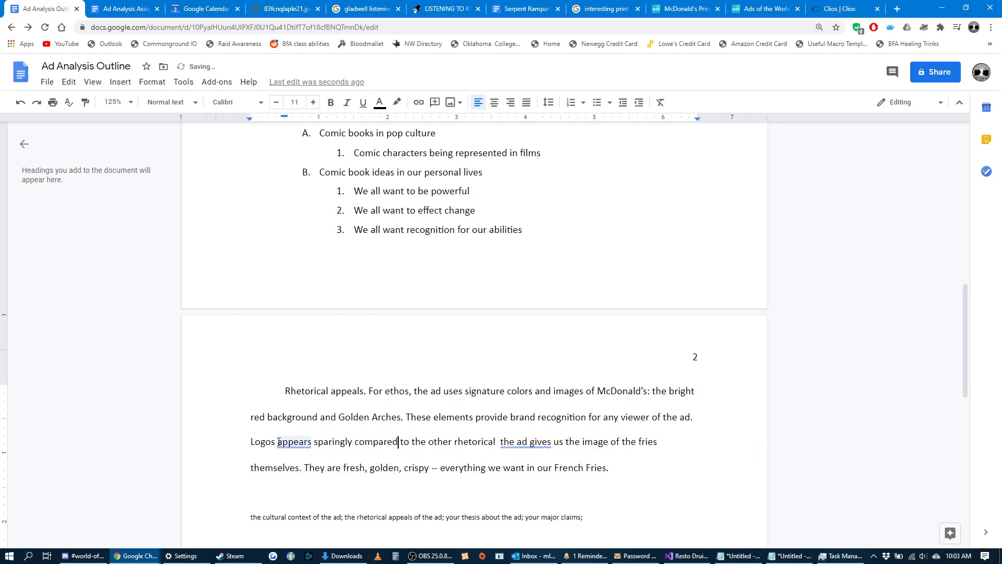
key("BackSpace")
key("BackSpace")
key("BackSpace")
key("BackSpace")
key("BackSpace")
key("BackSpace")
key("BackSpace")
key("BackSpace")
key("BackSpace")
key("BackSpace")
key("BackSpace")
key("BackSpace")
key("BackSpace")
key("BackSpace")
key("BackSpace")
key("BackSpace")
key("BackSpace")
key("BackSpace")
key("BackSpace")
key("BackSpace")
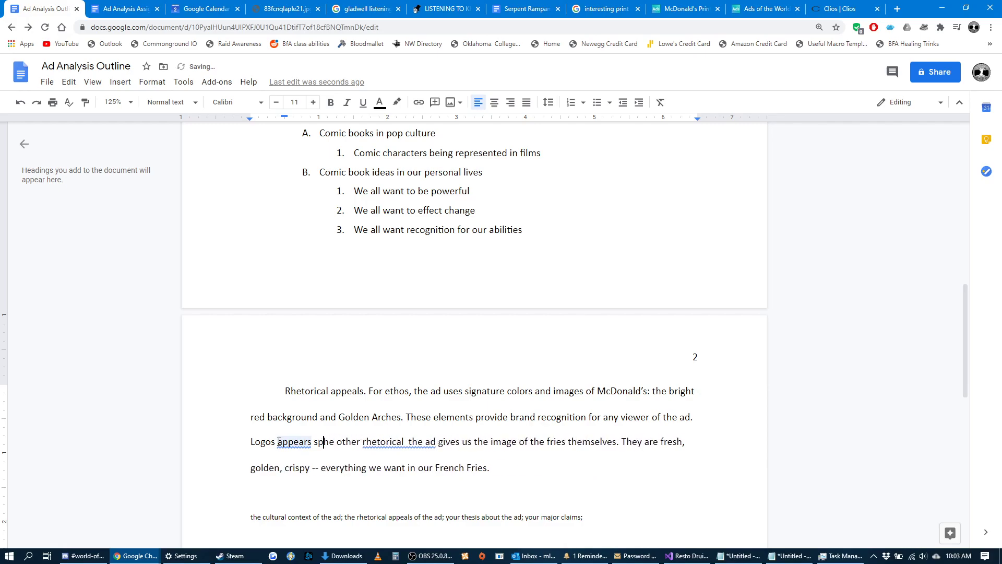
type("less than t")
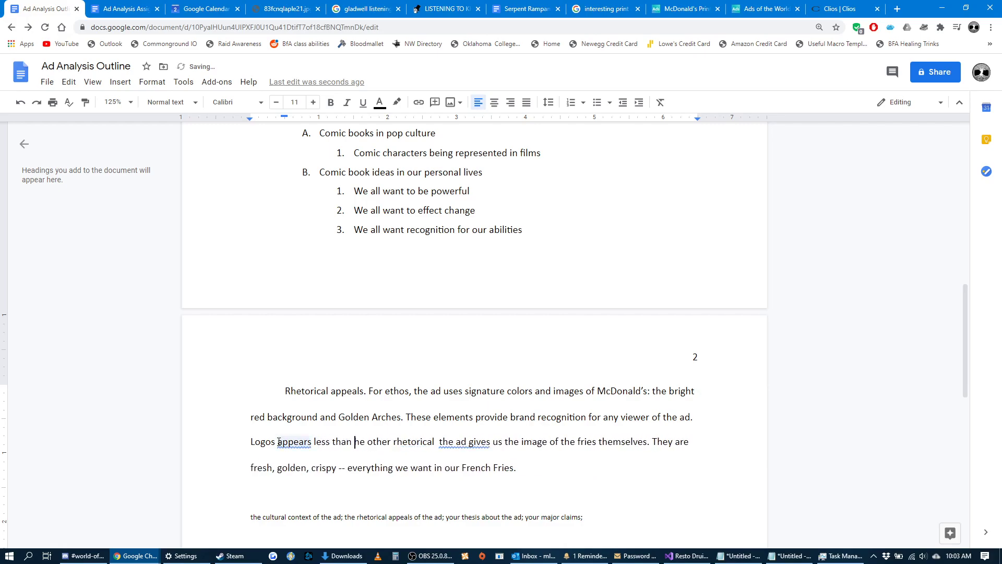
Finish the logos opening with "appeals." and capitalize "The ad gives us the image" as a new sentence.
left_click(417, 489)
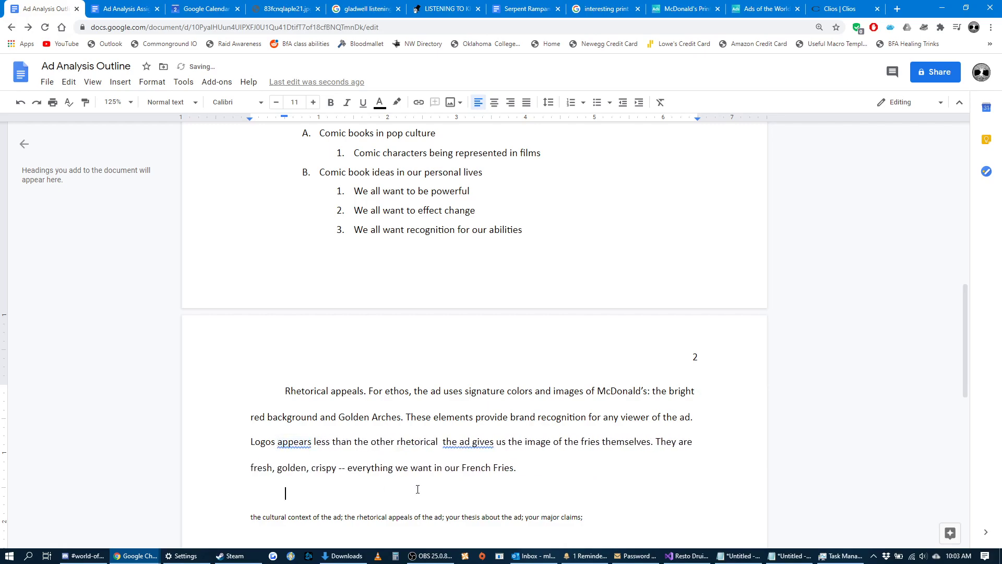
left_click(293, 443)
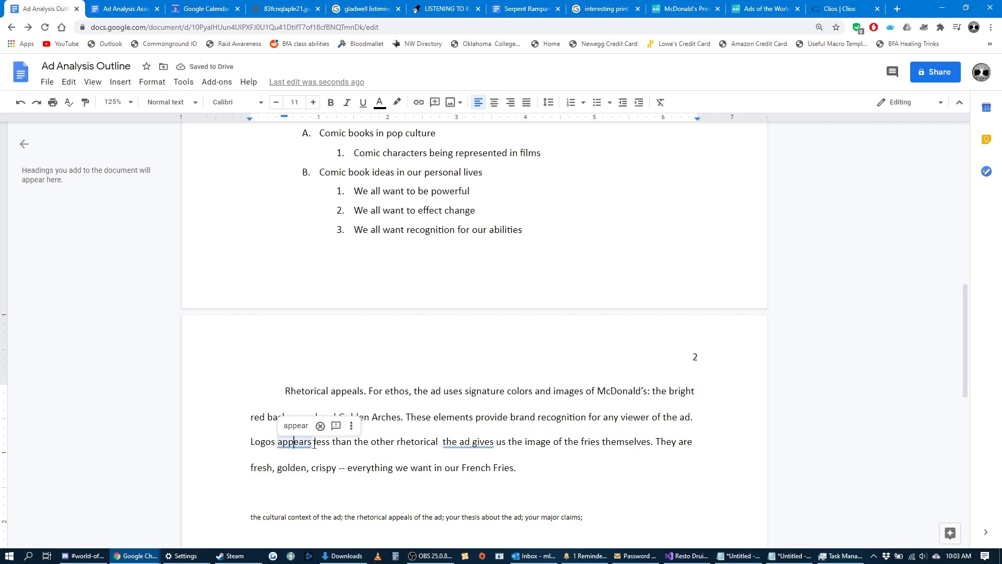
mouse_move(276, 445)
left_mouse_down()
mouse_move(313, 445)
mouse_move(278, 444)
left_mouse_up()
left_click(305, 444)
left_click(327, 446)
left_click(441, 443)
type("appeals")
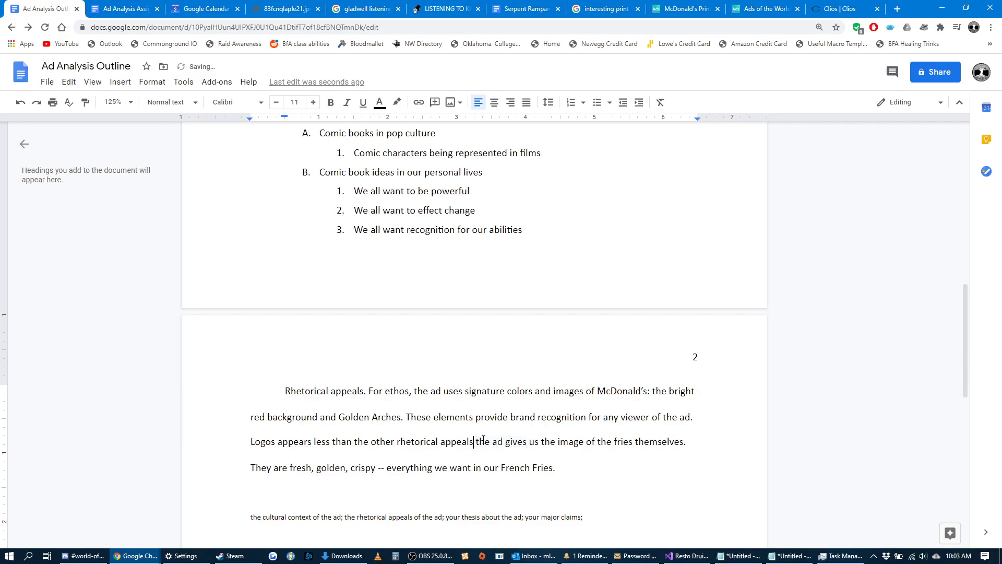
type(".")
key("Delete")
type("T")
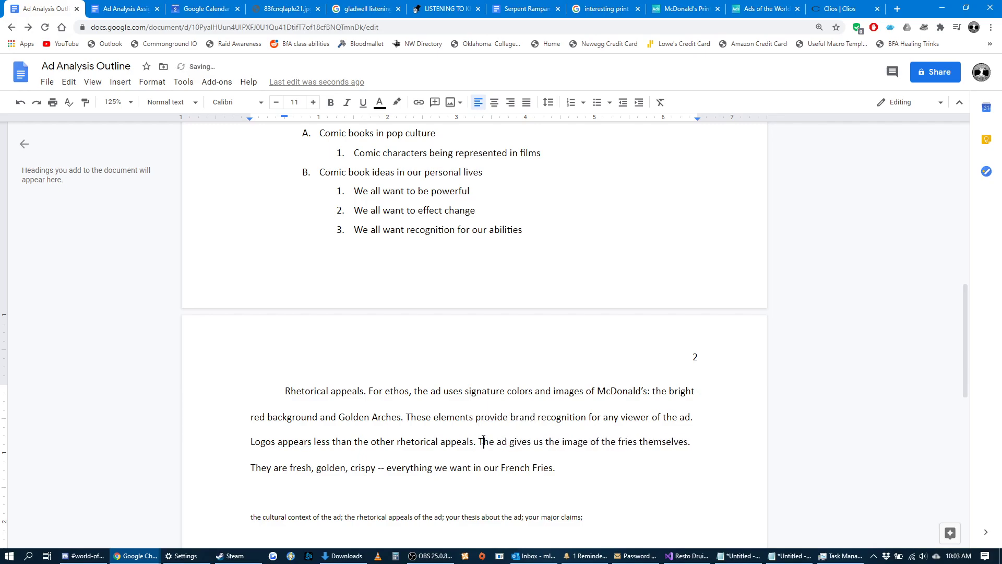
Put the logos sentences in their own indented paragraph and start another paragraph below with "Pathos".
left_click(246, 445)
key("Tab")
key("shift+Tab")
left_click(703, 421)
key("Return")
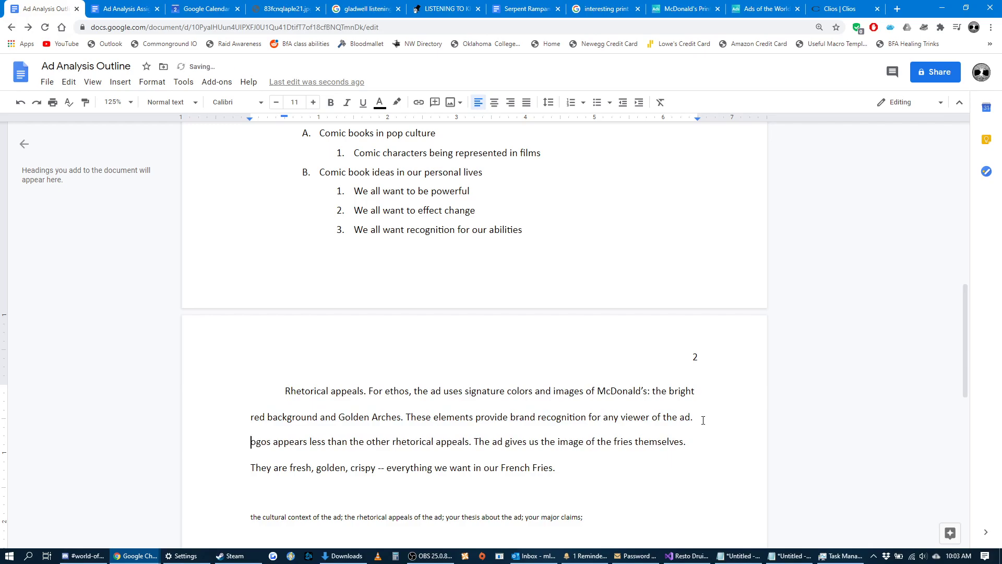
type("L")
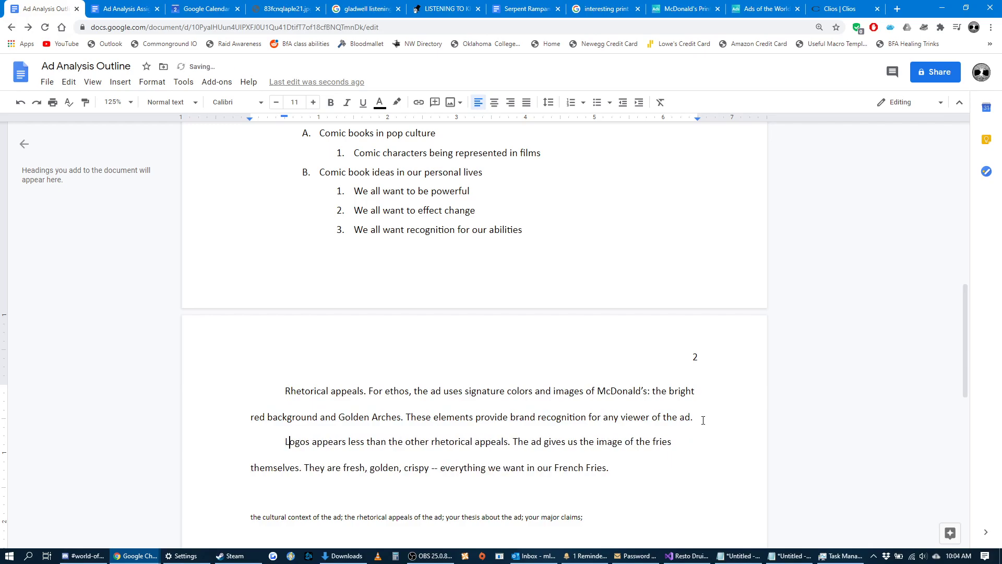
key("Return")
type("Pathos")
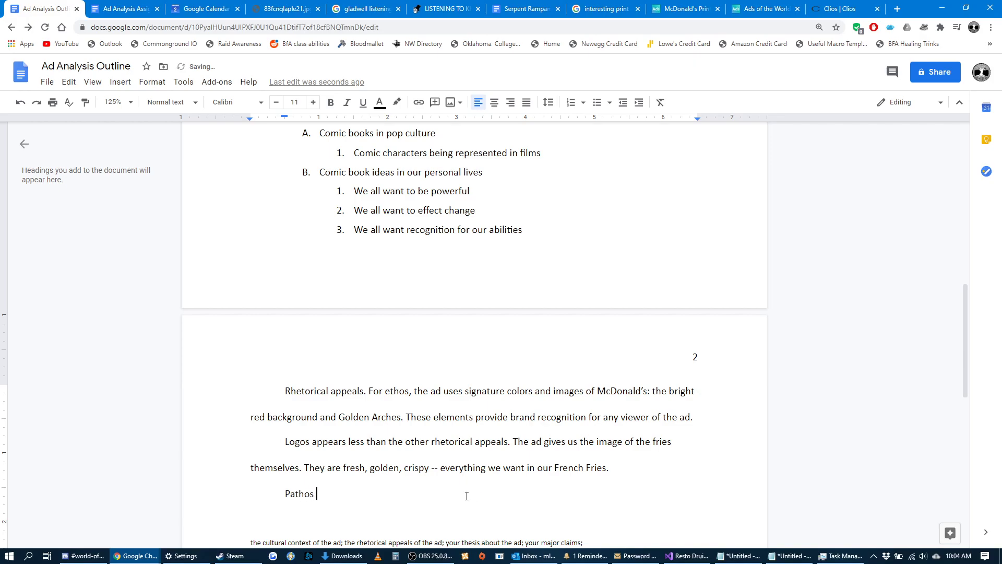
Move the ethos text to its own paragraph and underline the "Rhetorical appeals." heading.
left_click(368, 391)
key("Return")
scroll(376, 412, "down", 1)
scroll(374, 418, "up", 2)
scroll(359, 430, "down", 1)
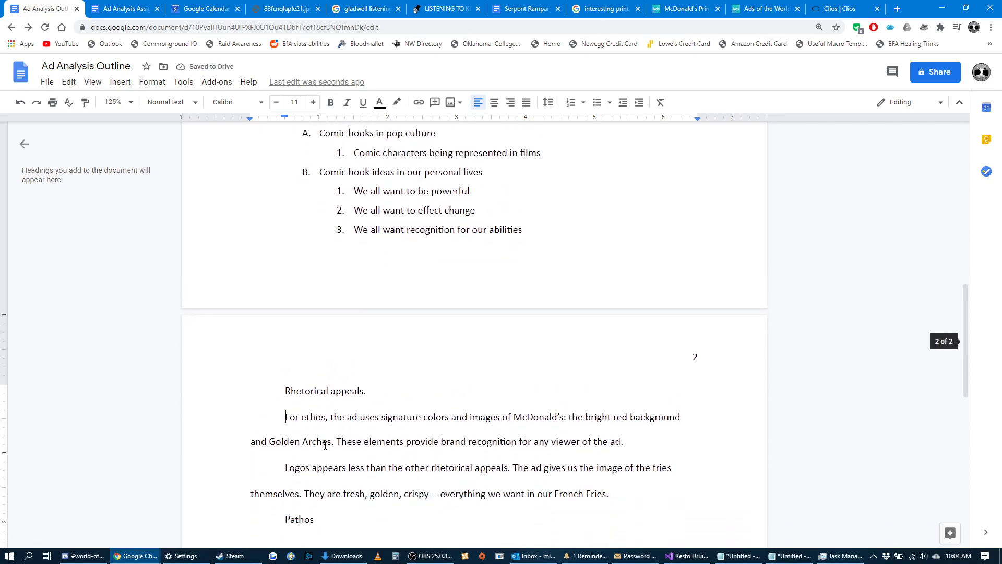
left_click_drag(391, 390, 250, 388)
key("ctrl+u")
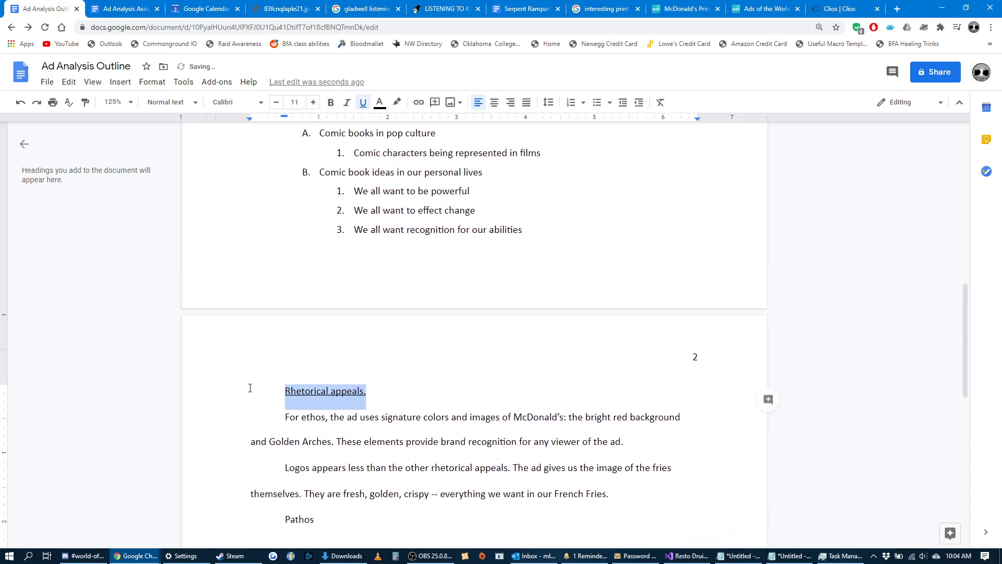
left_click(470, 527)
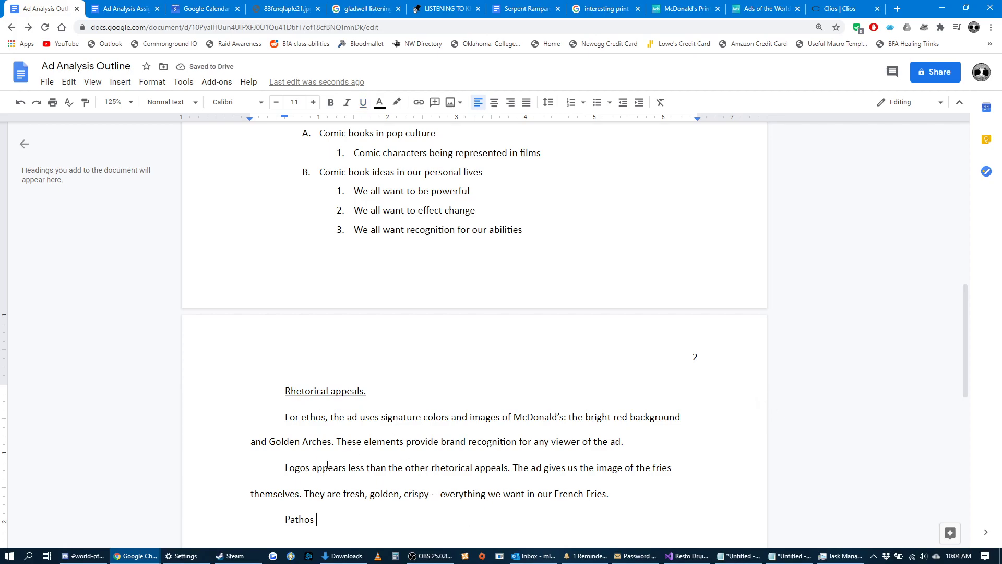
Complete the pathos opening as "Pathos is perhaps the strongest appeal used in the ad.".
scroll(358, 466, "up", 4)
scroll(351, 309, "down", 4)
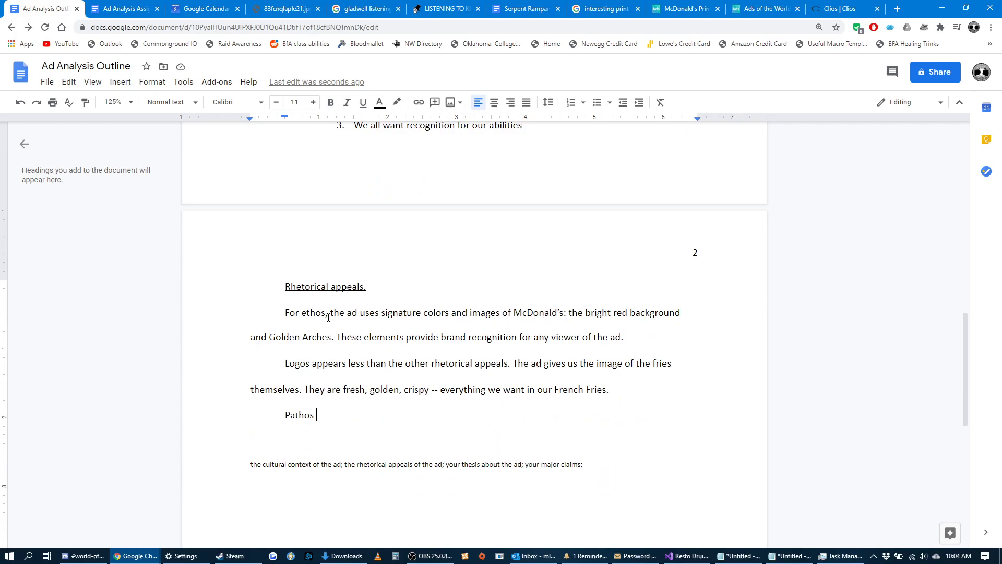
left_click_drag(330, 313, 299, 314)
left_click_drag(310, 364, 290, 363)
left_click(331, 419)
type("is perhaps the strongest appeal ")
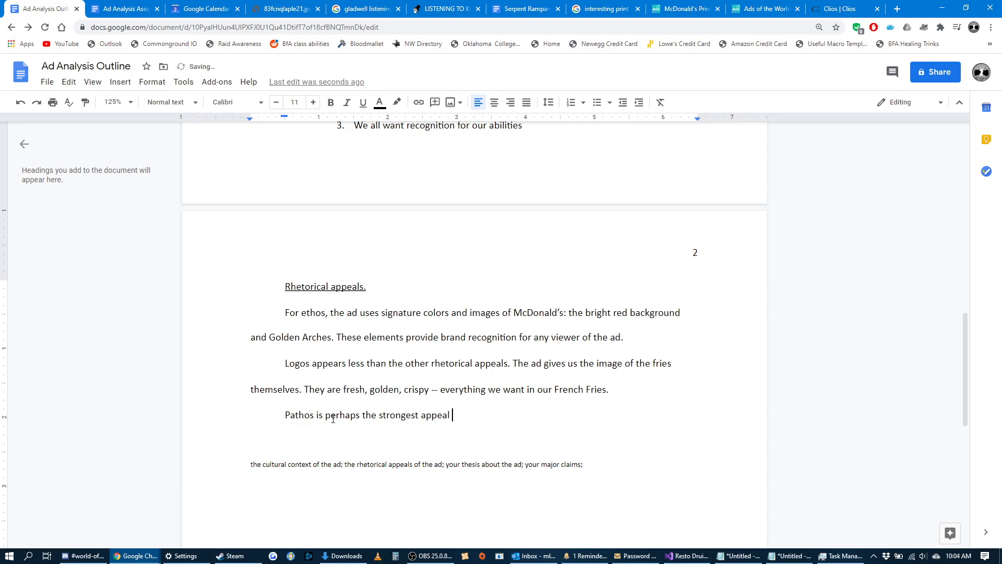
type("used intthe ad.")
left_click_drag(542, 425, 284, 415)
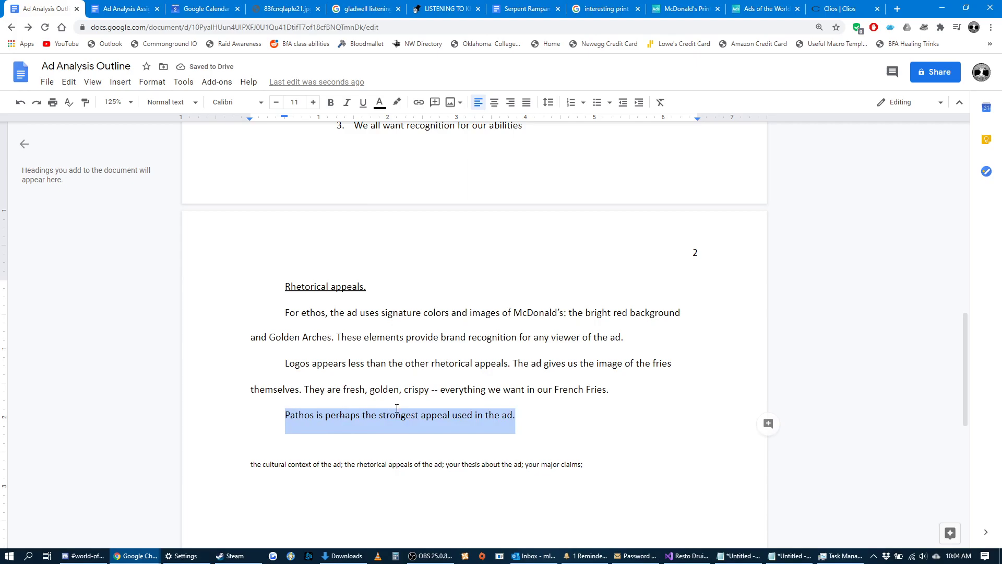
Examine the Wolverine ad for its emotional appeal, and review the outline's points under "Comic book ideas in our personal lives".
left_click(750, 11)
left_click(686, 10)
scroll(598, 336, "up", 2)
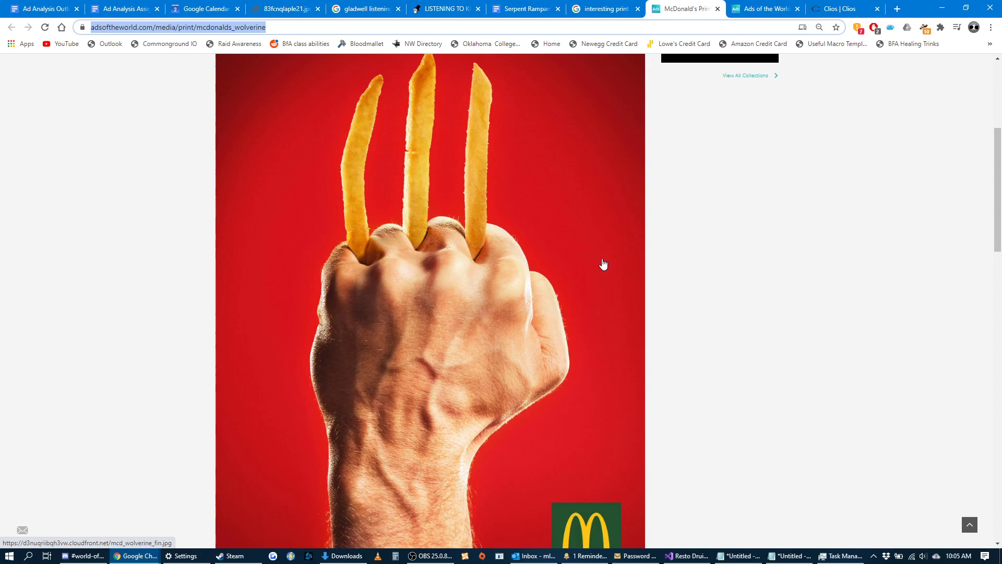
scroll(607, 262, "down", 2)
scroll(604, 260, "up", 2)
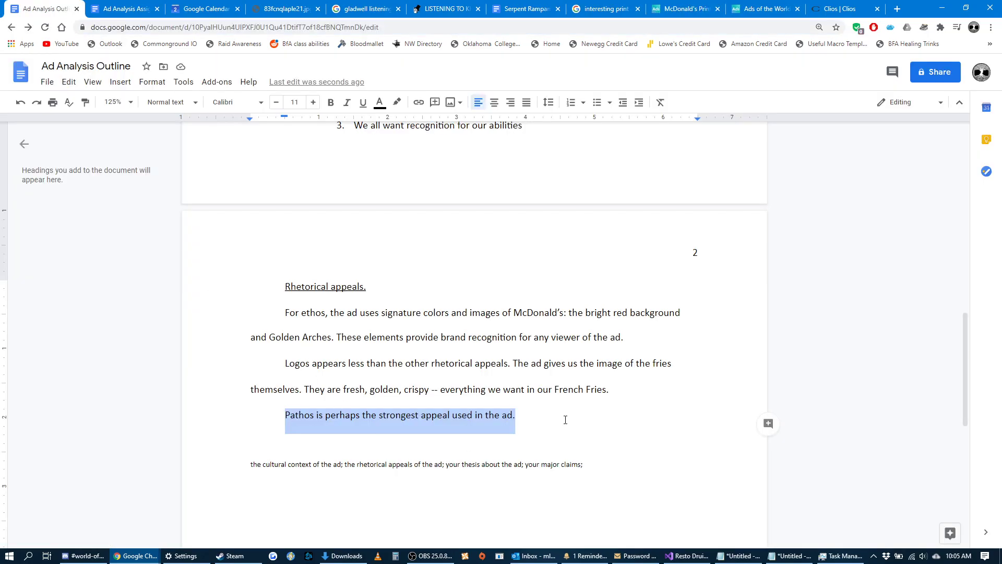
left_click(566, 420)
scroll(548, 407, "up", 5)
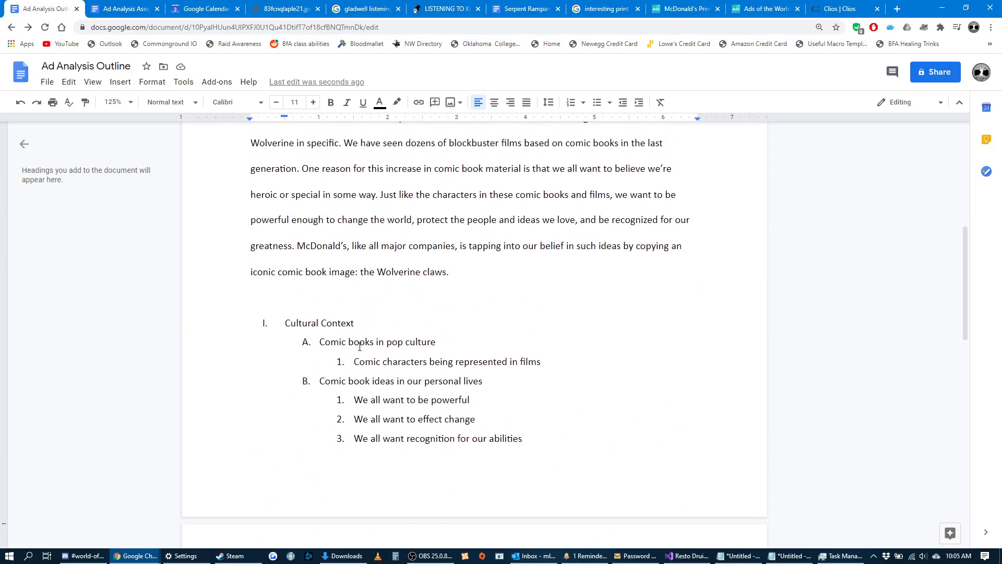
scroll(360, 347, "down", 4)
scroll(365, 292, "up", 2)
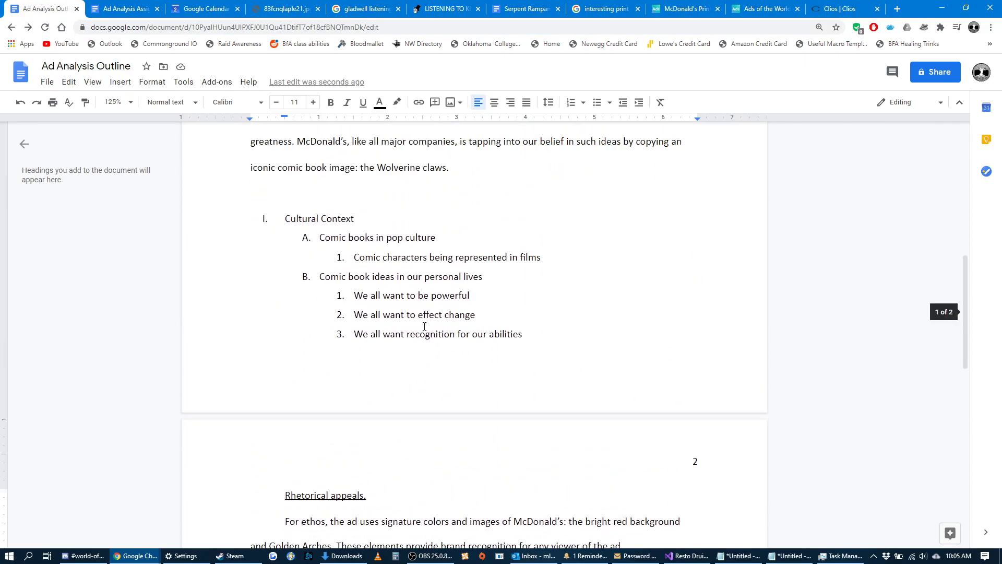
left_click_drag(527, 335, 319, 277)
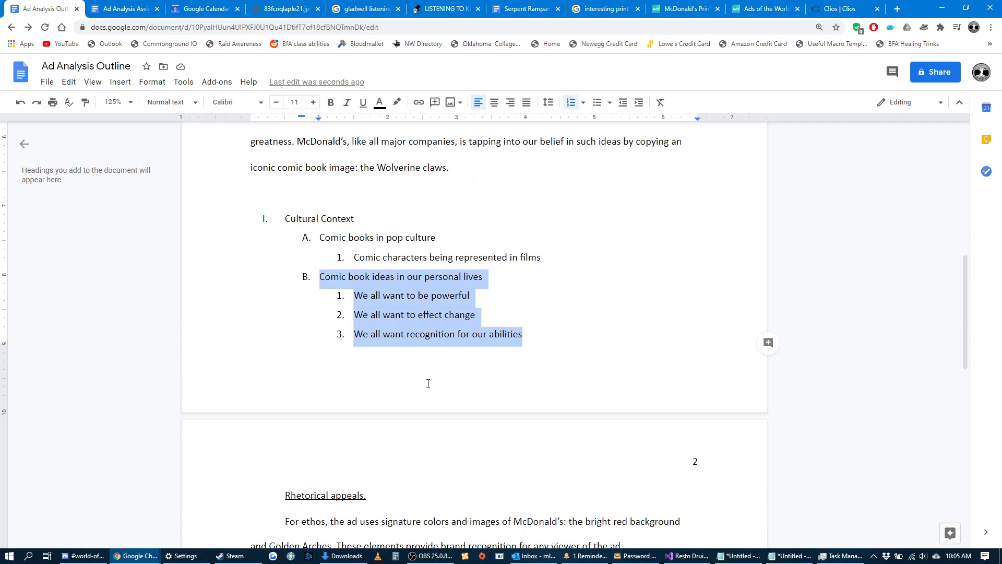
scroll(428, 384, "down", 3)
Continue the pathos paragraph with "The idea of Wolverine is associated with power, aggression, anger, revenge, protection,".
left_click(538, 470)
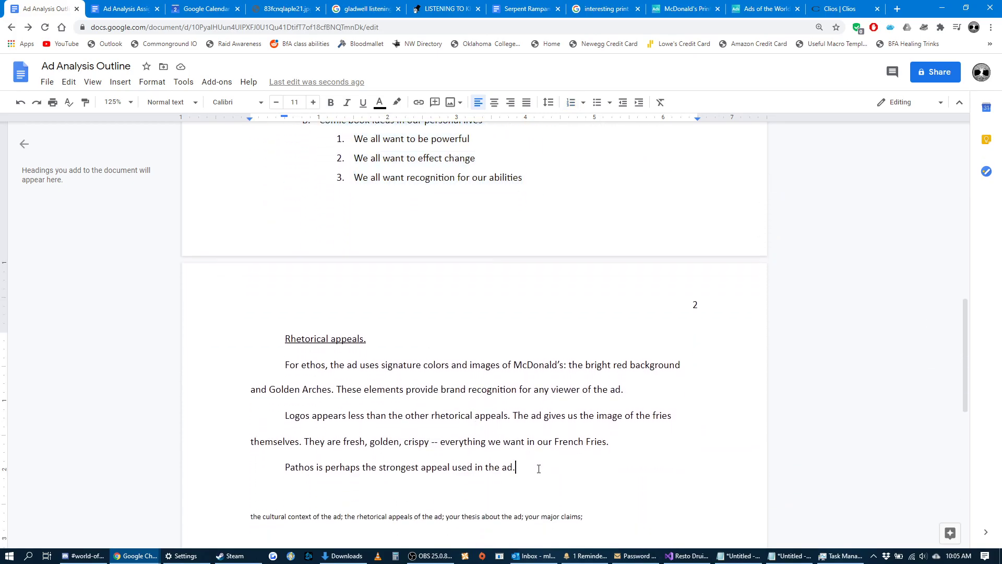
type("The idea of Wolverine is associated w")
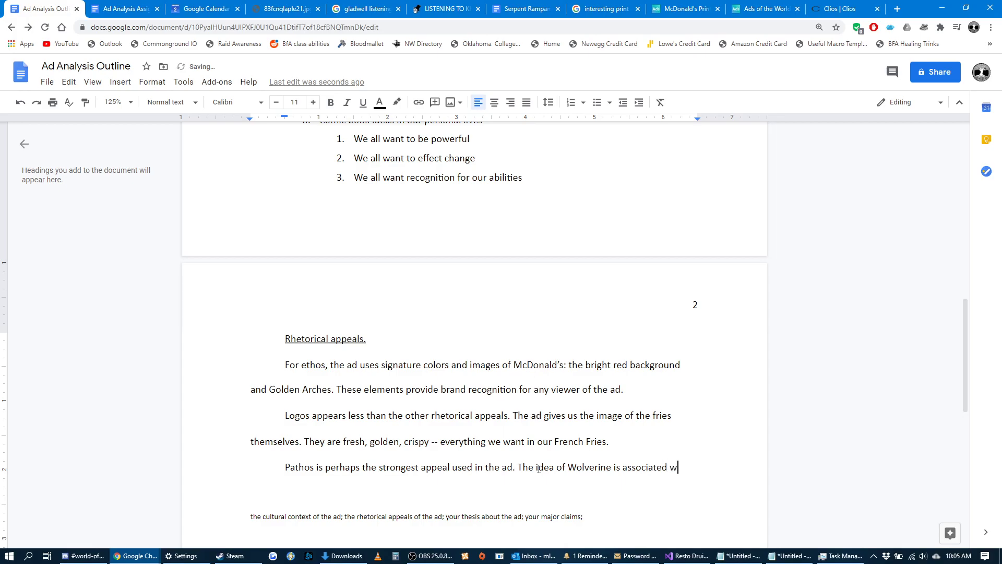
type("ith power,")
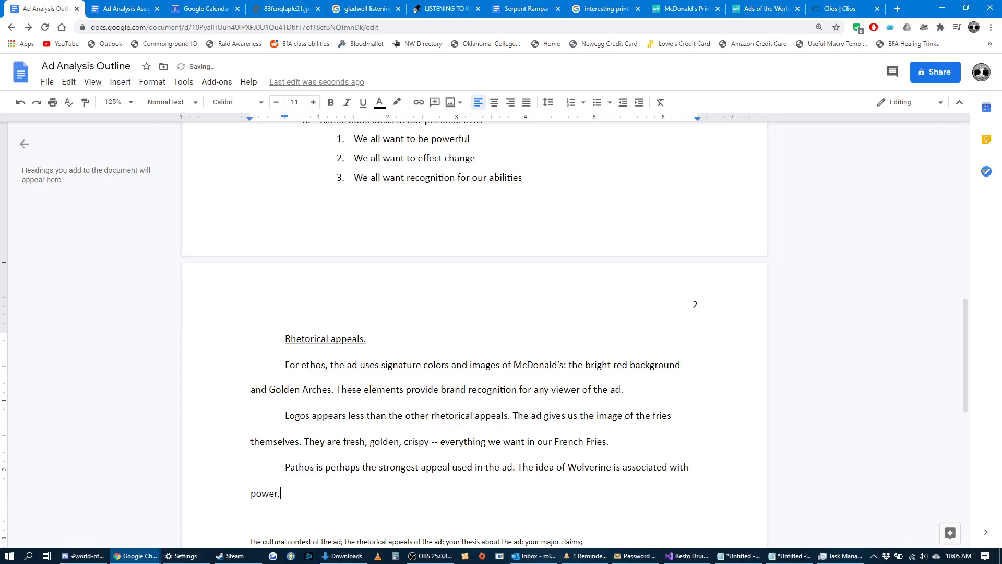
type(" aggression, anger, revenge, protectio")
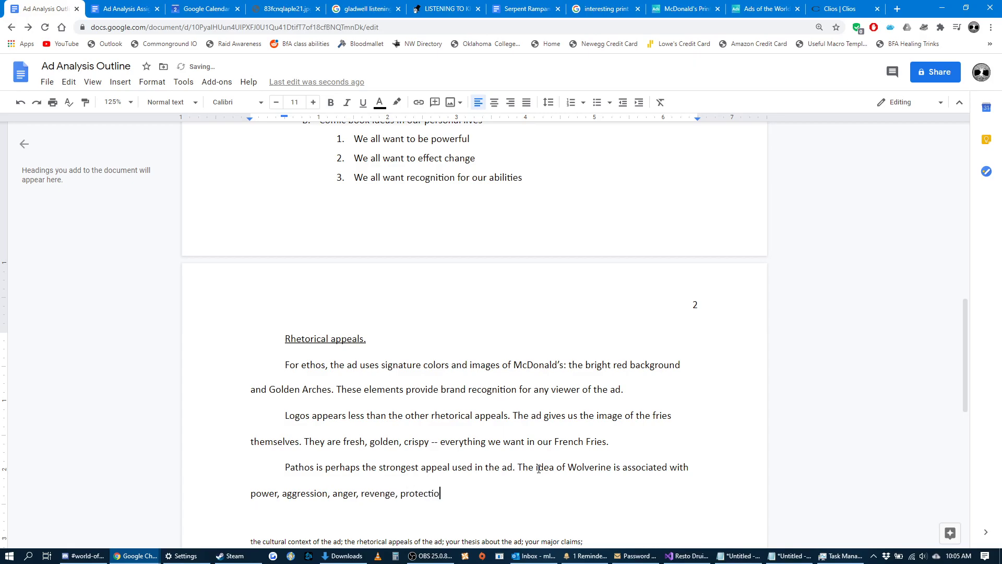
type("n, heroism, courage, and disregard for authority, just to name a few.")
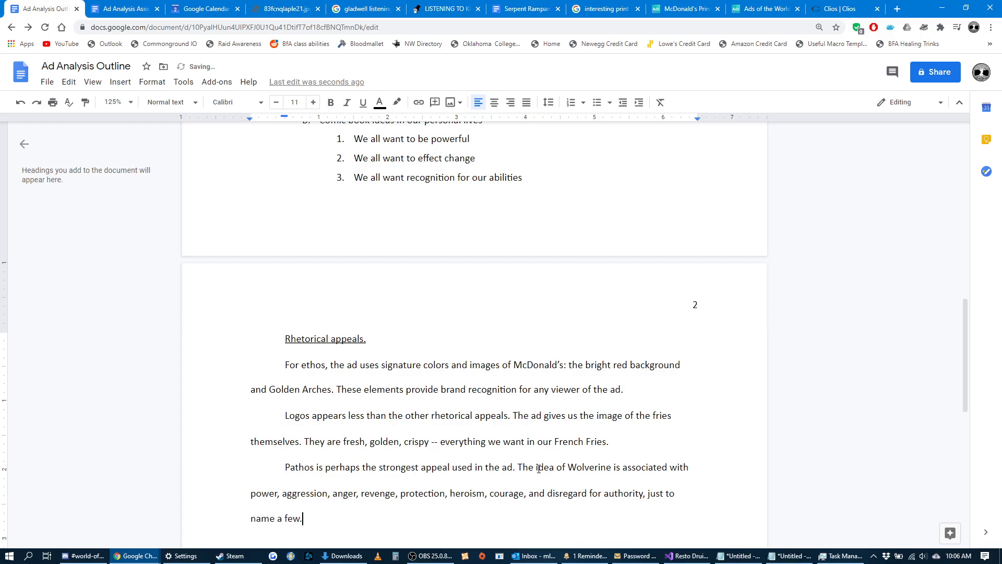
Finish the list with "heroism, courage, and disregard for authority, just to name a few." and insert "ideas of" before "power".
left_click(701, 464)
type("ideas of")
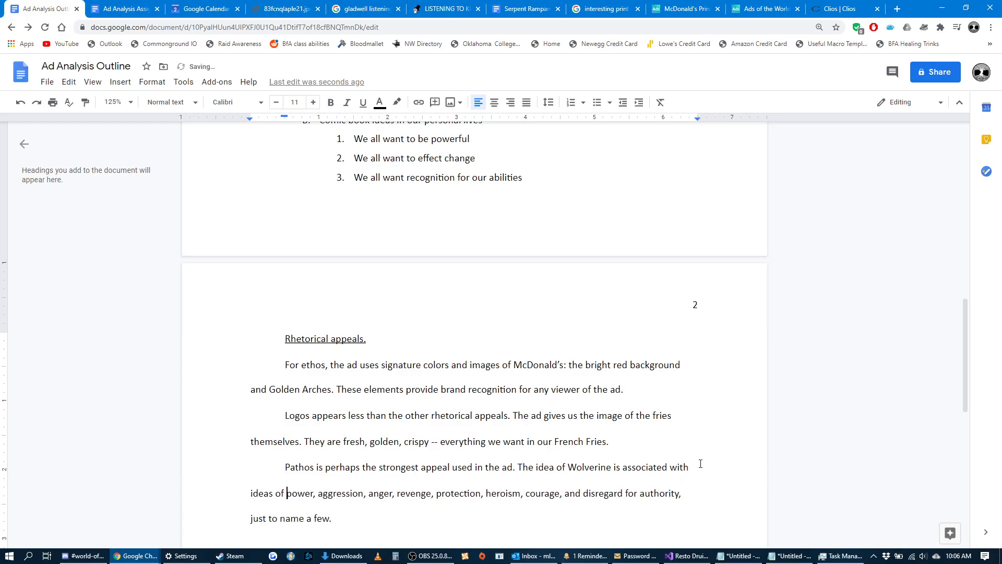
Start another pathos sentence with "His claws, his signature weapons, embody his role as a warrior".
left_click(581, 519)
type("His claws, his signature weapons")
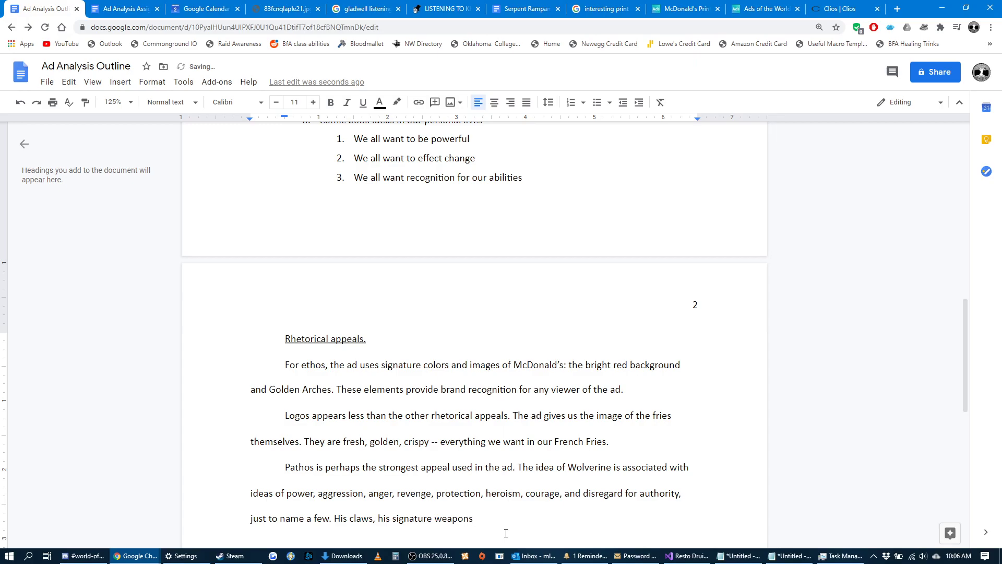
key("BackSpace")
type(", embody his role as a warrior")
End the claws sentence with "and his tendency to seek violent solutions to problems." and highlight the paragraph's sentences about Wolverine.
key("BackSpace")
type("and his ad")
key("BackSpace")
key("BackSpace")
type("tendenc")
type("y the")
key("BackSpace")
key("BackSpace")
key("BackSpace")
type("t")
key("BackSpace")
type("to ")
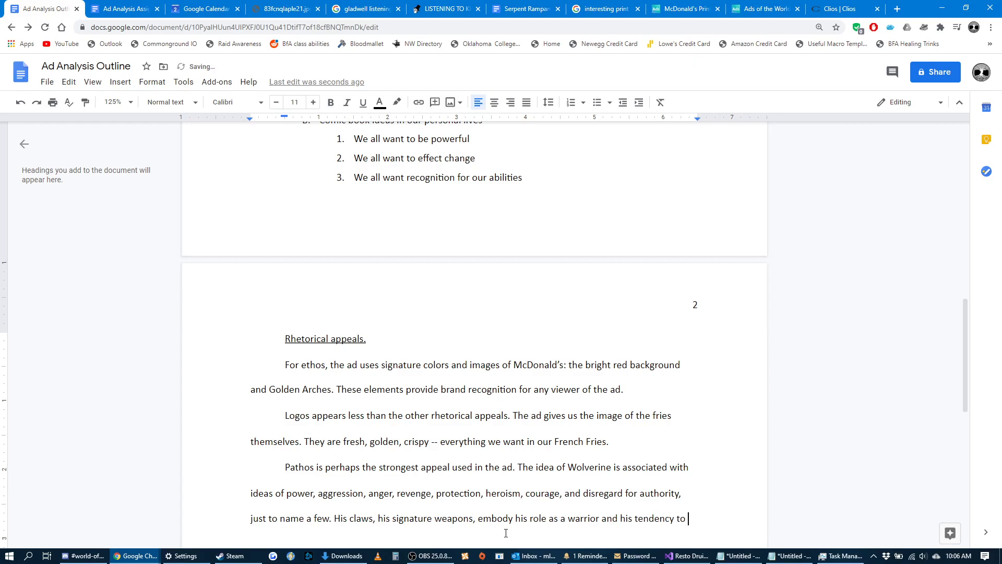
type("seek ")
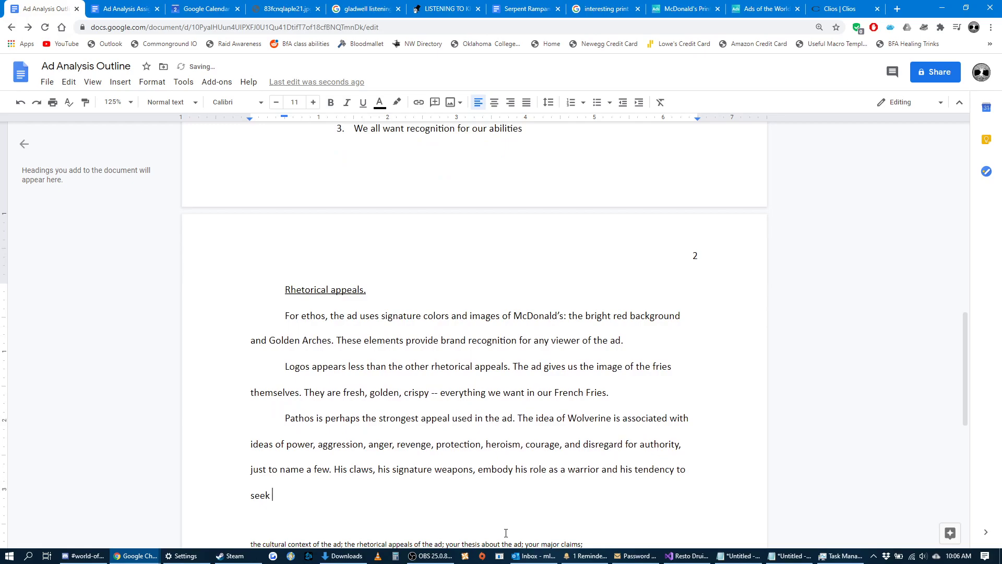
type("violent solutions to problems.")
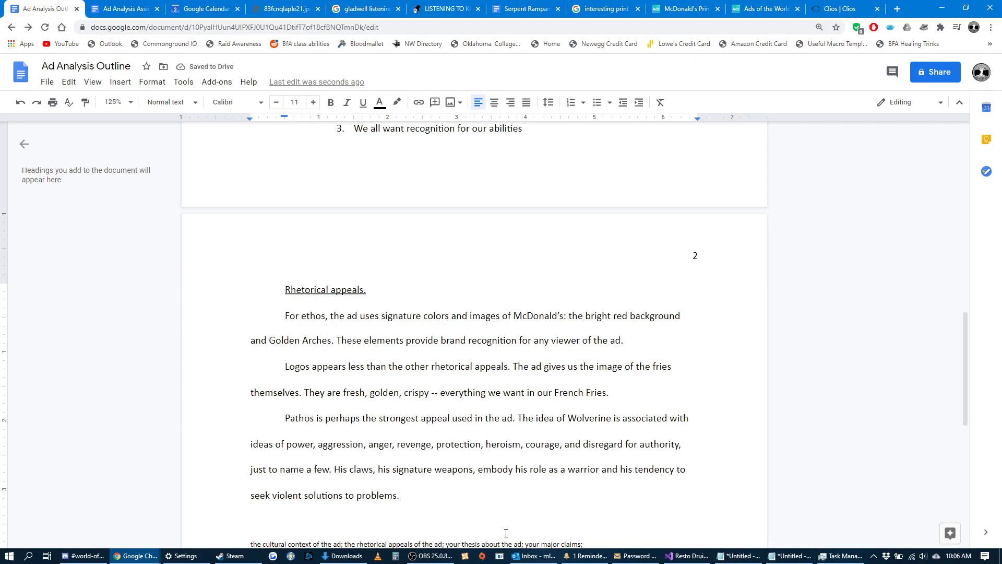
double_click(399, 494)
left_click_drag(400, 494, 517, 422)
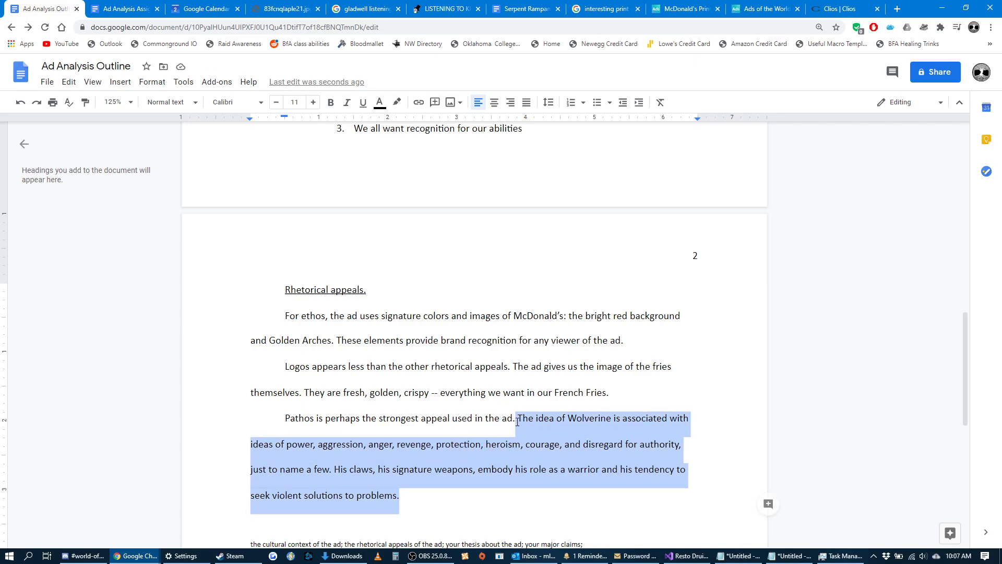
Highlight the word "Wolverine", the sentences about him, and the whole pathos paragraph for review.
left_click_drag(611, 420, 571, 421)
left_click_drag(505, 491, 520, 423)
left_click(568, 427)
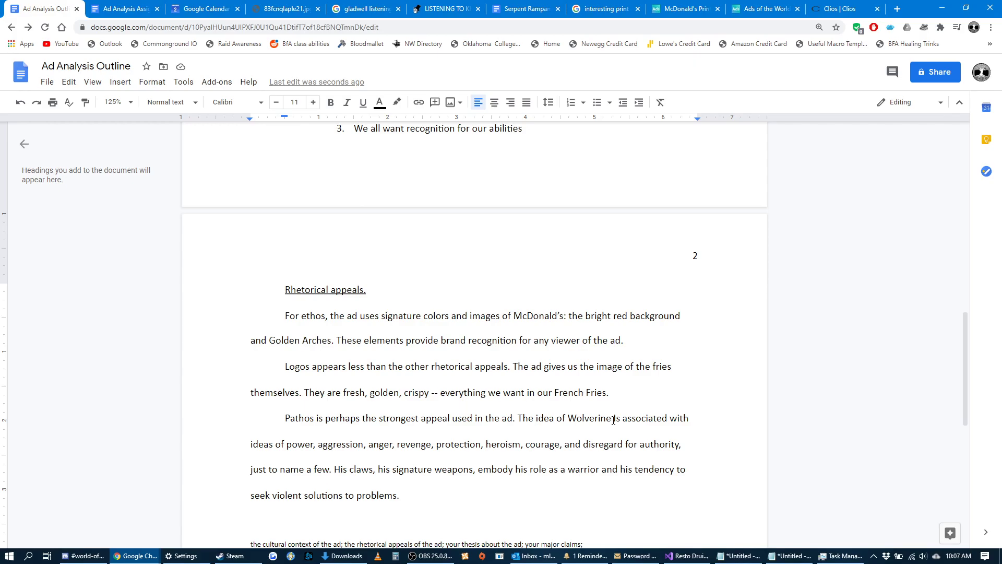
left_click_drag(612, 420, 570, 419)
left_click_drag(511, 500, 519, 413)
left_click(593, 419)
left_click_drag(613, 419, 571, 419)
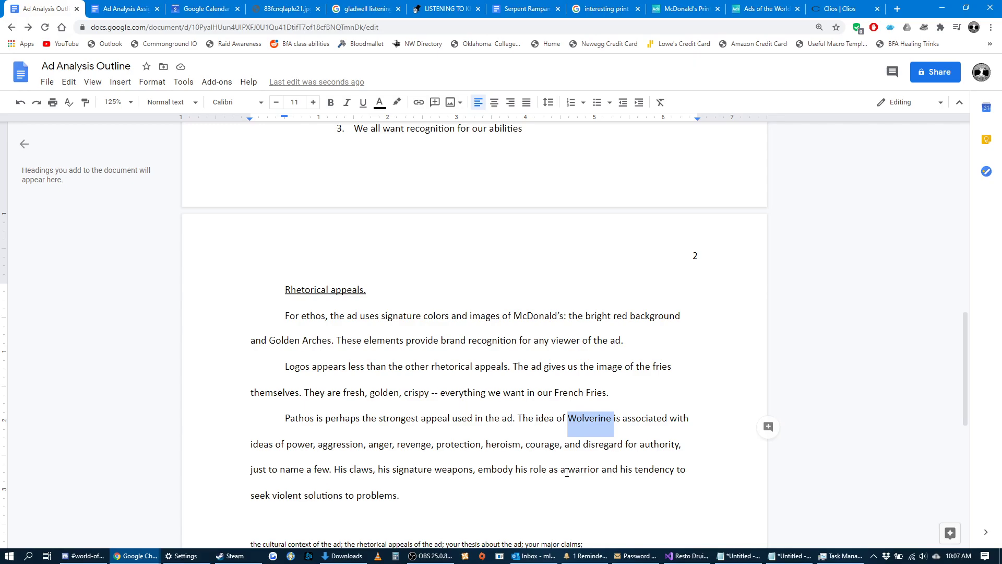
left_click(422, 498)
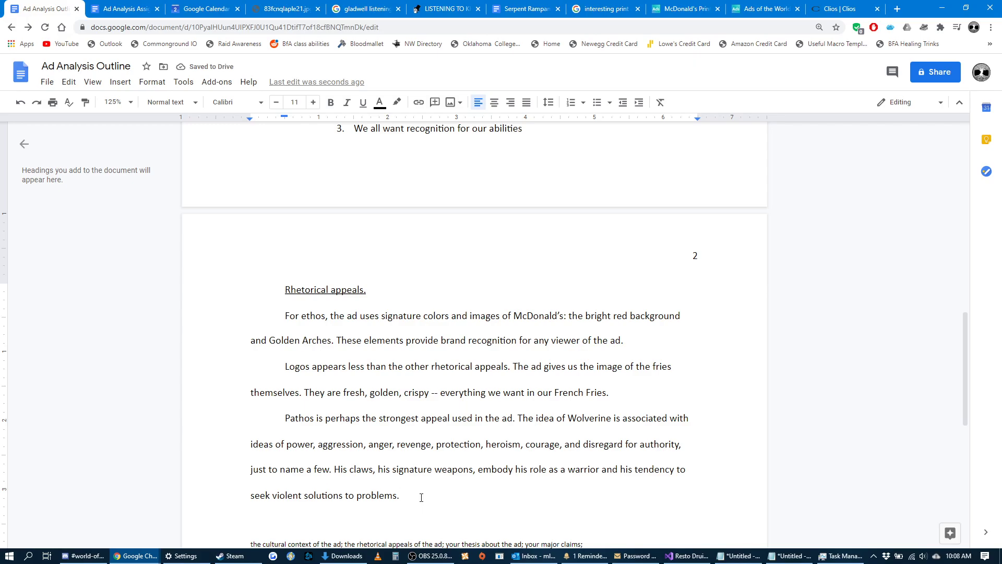
left_click_drag(409, 499, 283, 425)
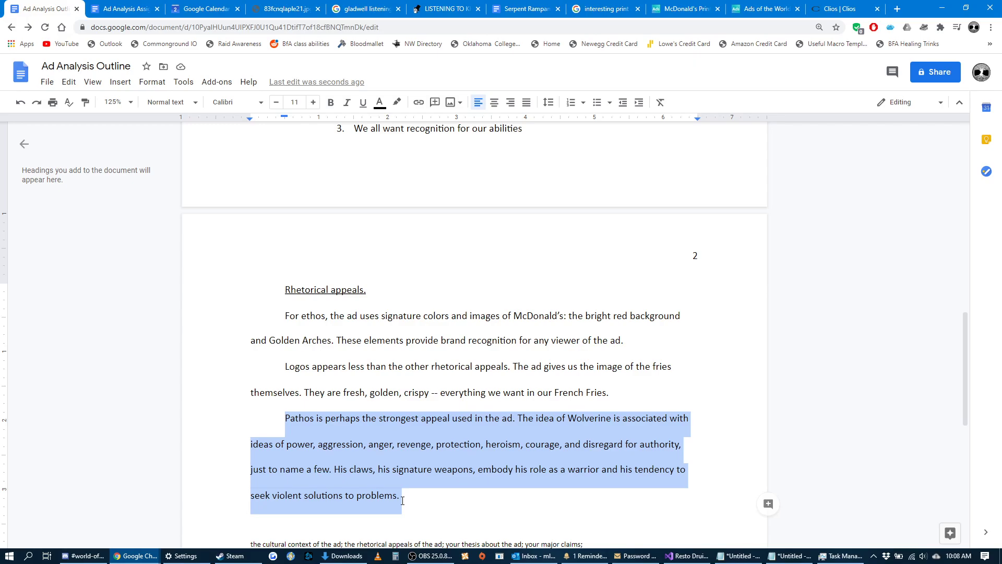
Below the pathos paragraph, leave a blank line and add "//Note to self -- why does McDonald's use Wolverine??".
left_click(454, 502)
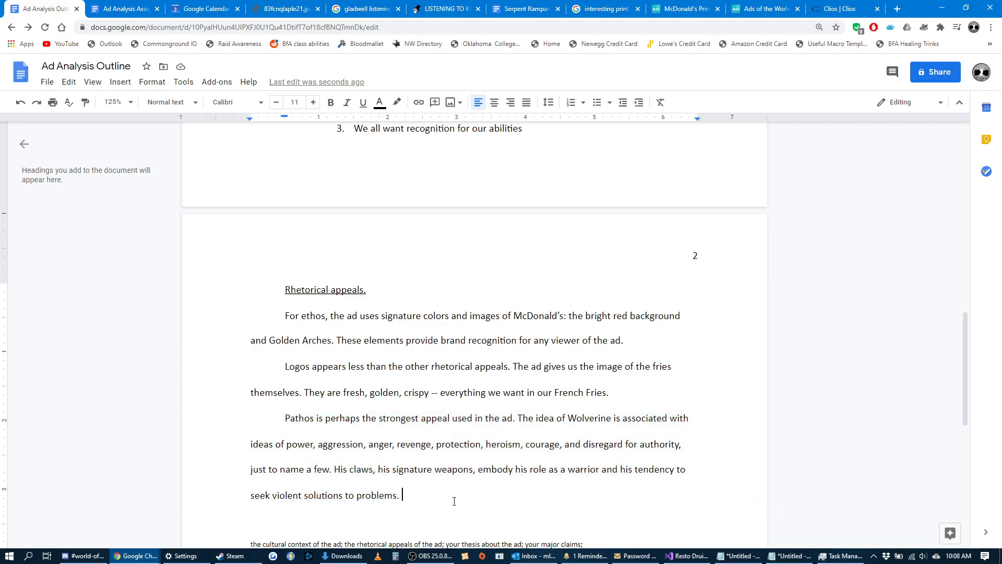
scroll(455, 501, "down", 2)
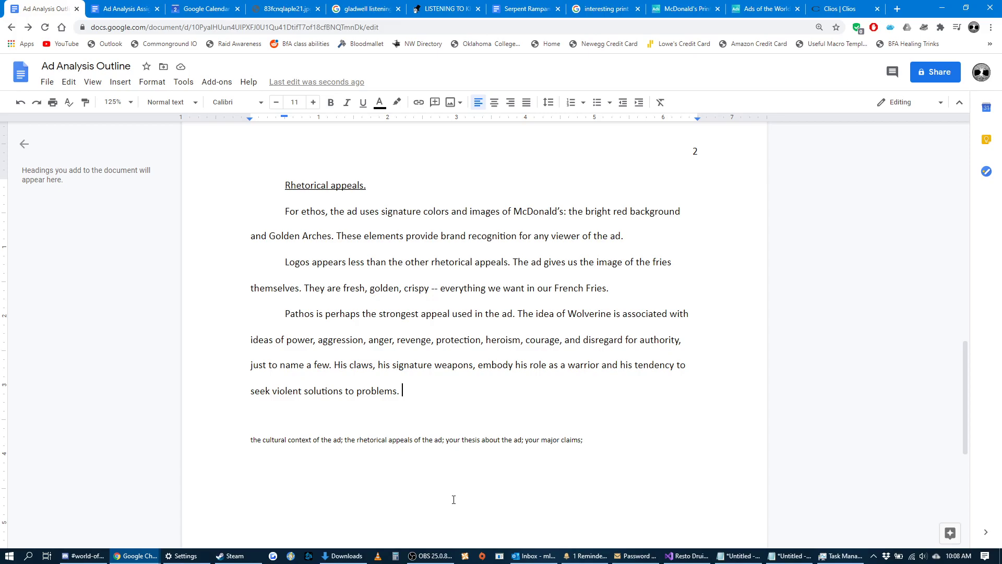
key("Return")
key("Return")
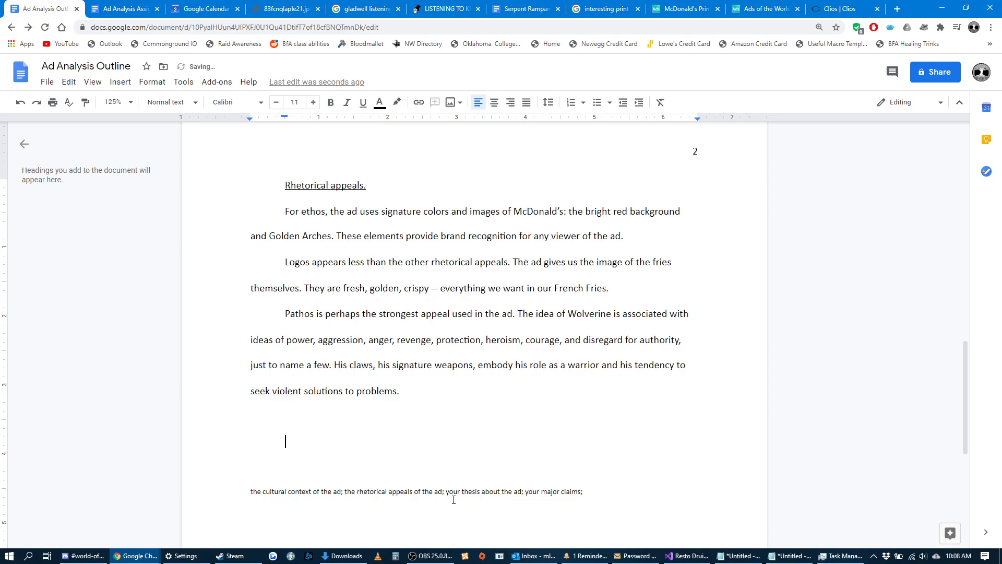
type("//Note to self -- why does M")
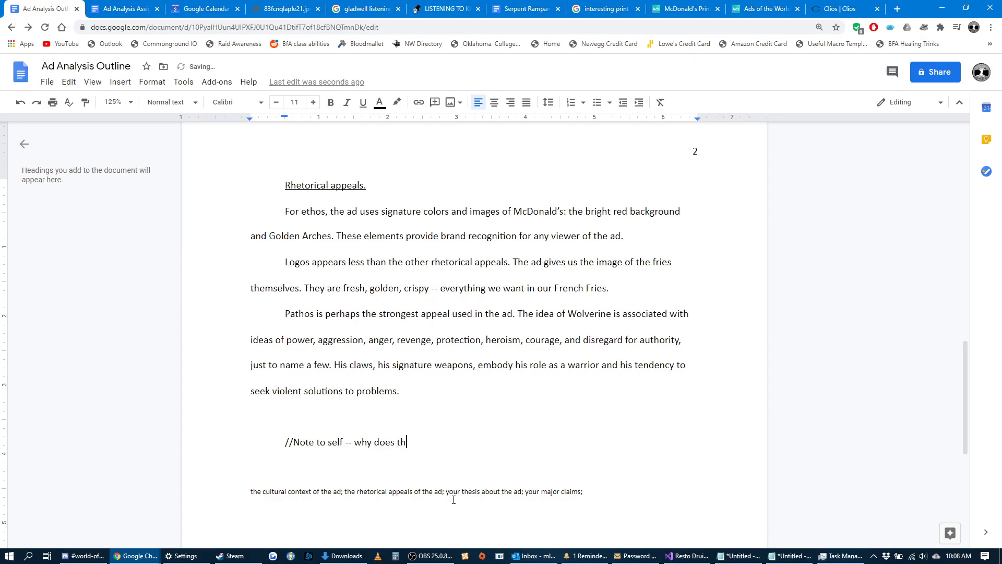
type("cDonald's use Wolverine")
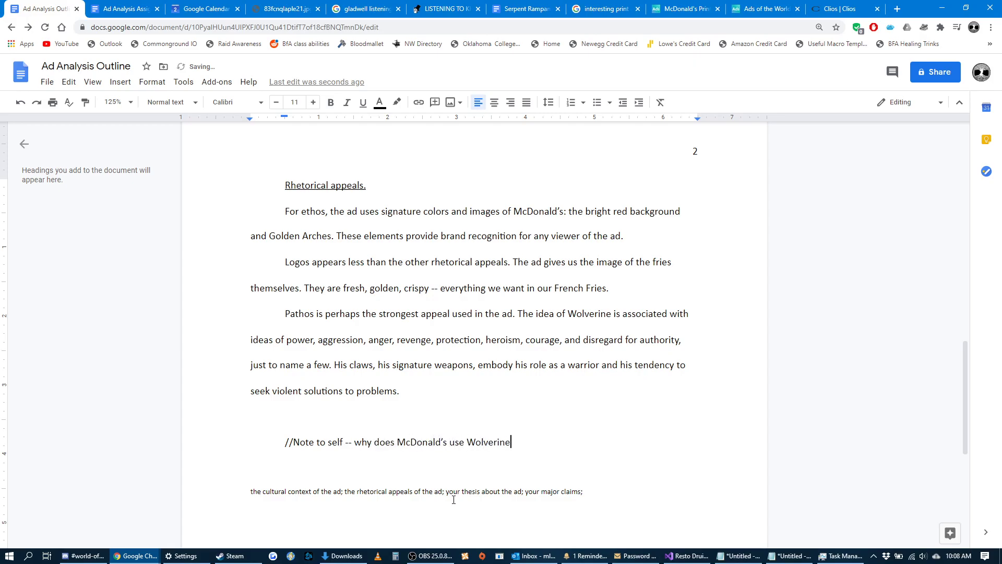
type("?? And the claws? They don't seem like they have any relation to fast food")
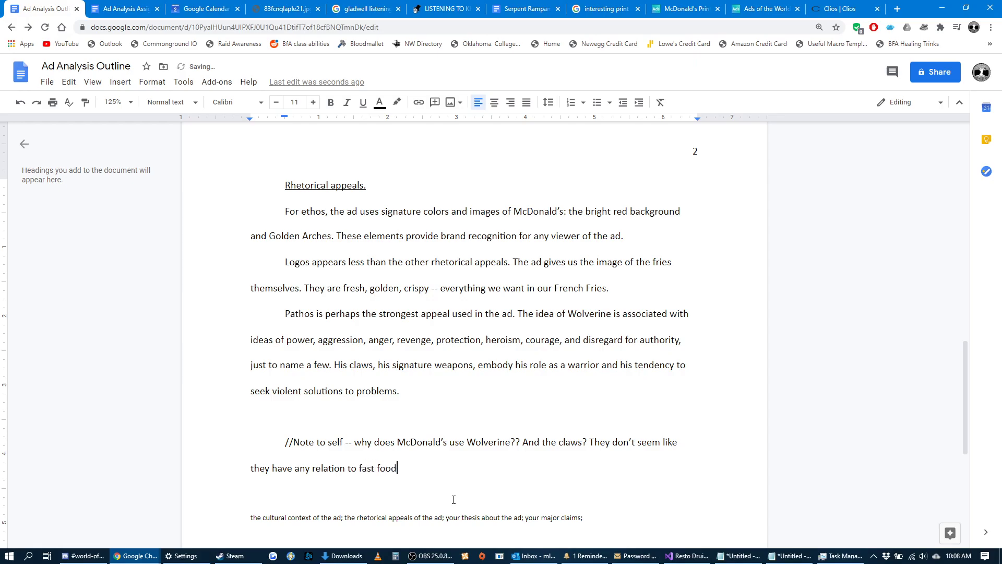
Continue the note with "And the claws? They don't seem like they have any relation to fast food or other "normal" McDonald's associations".
type("or other \"normal\" McDonald's associ")
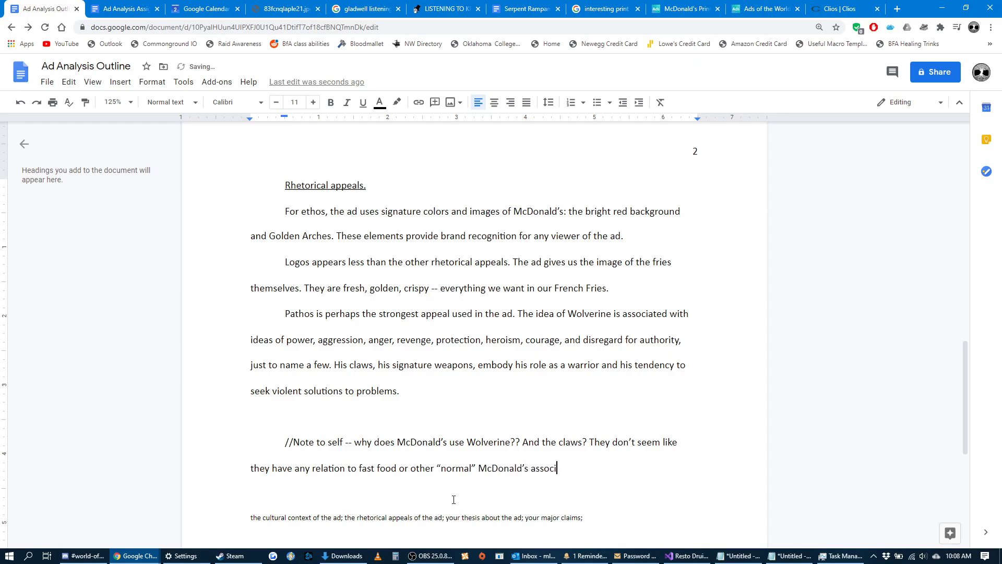
type("ations ()")
End the note with the parenthetical "(health issues, weight gain, deliciousness, burgers, etc).".
key("BackSpace")
type("health issues, weight gain, ")
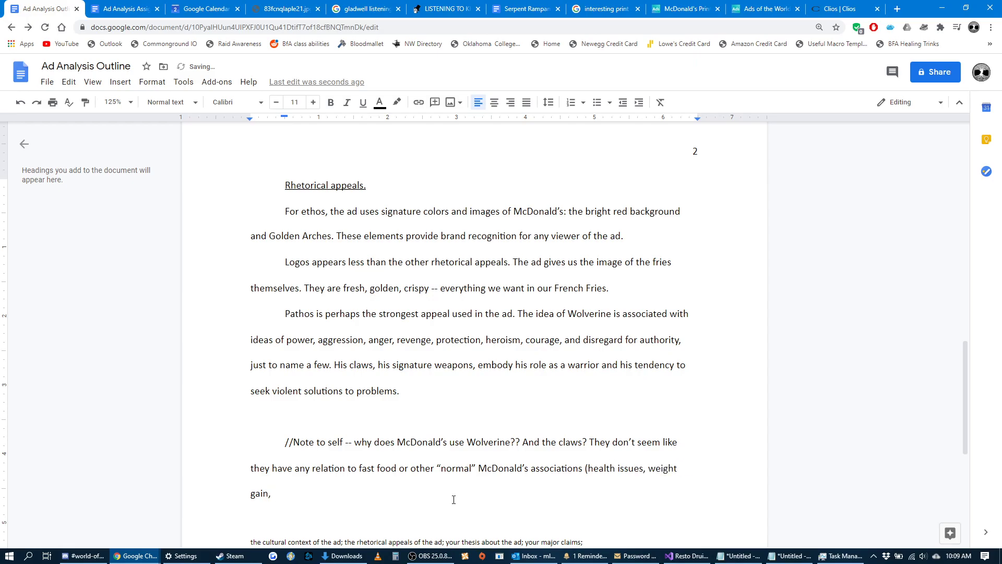
type("deliciousness, burgers, etc.)")
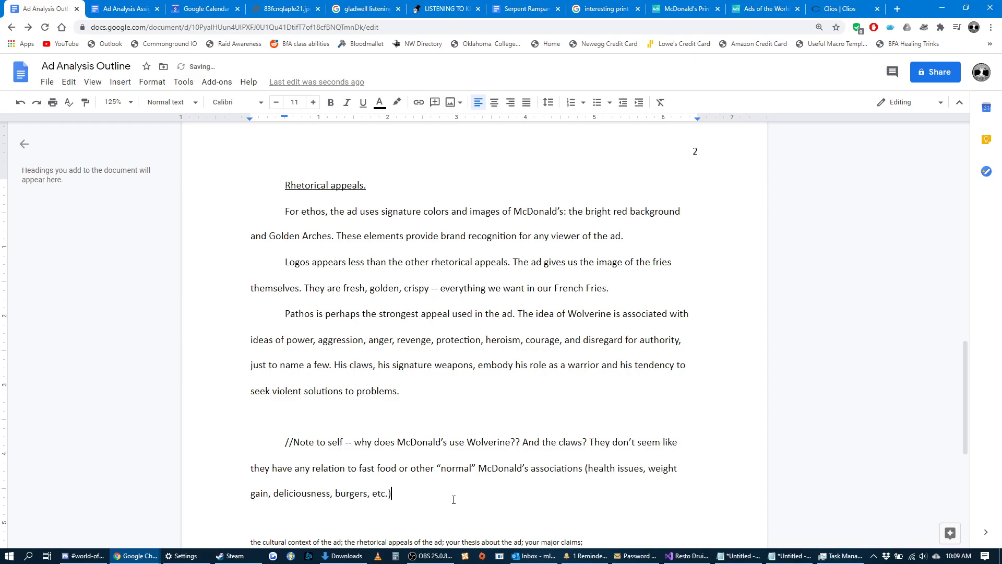
key("BackSpace")
key("BackSpace")
type(").")
Highlight the note to self, the three rhetorical appeals paragraphs and the pathos sentences for review.
triple_click(418, 493)
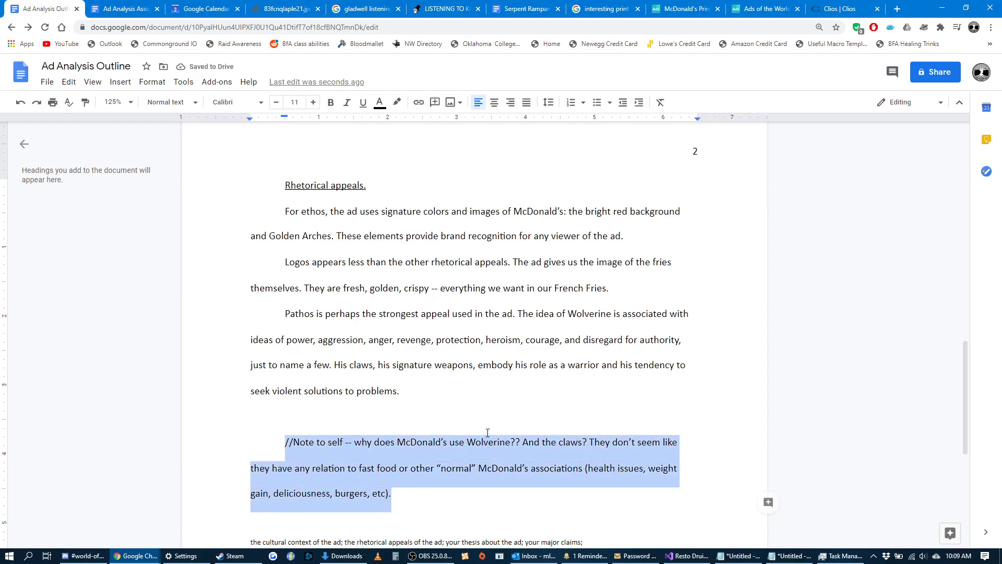
left_click(412, 381)
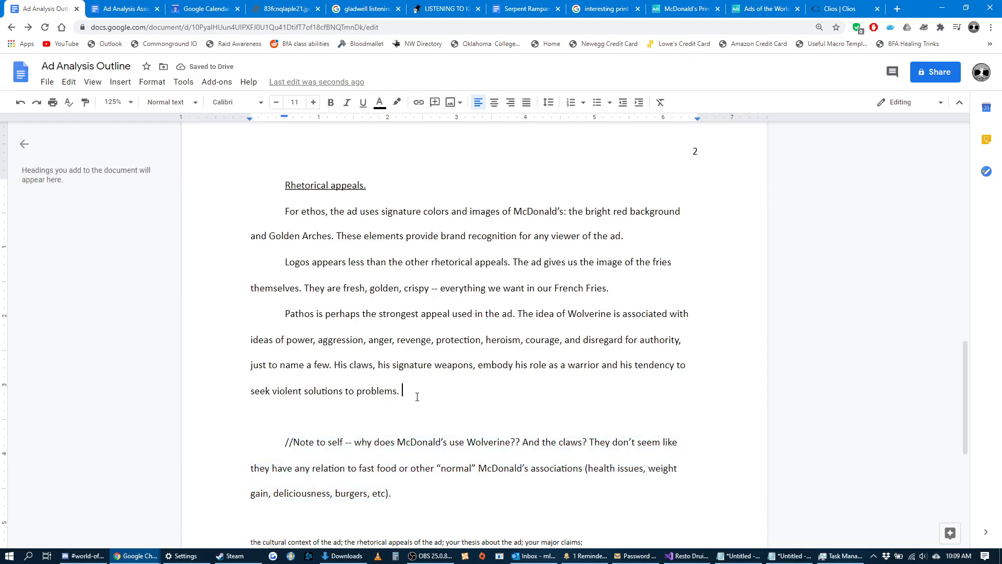
left_click_drag(403, 390, 288, 214)
left_click(340, 265)
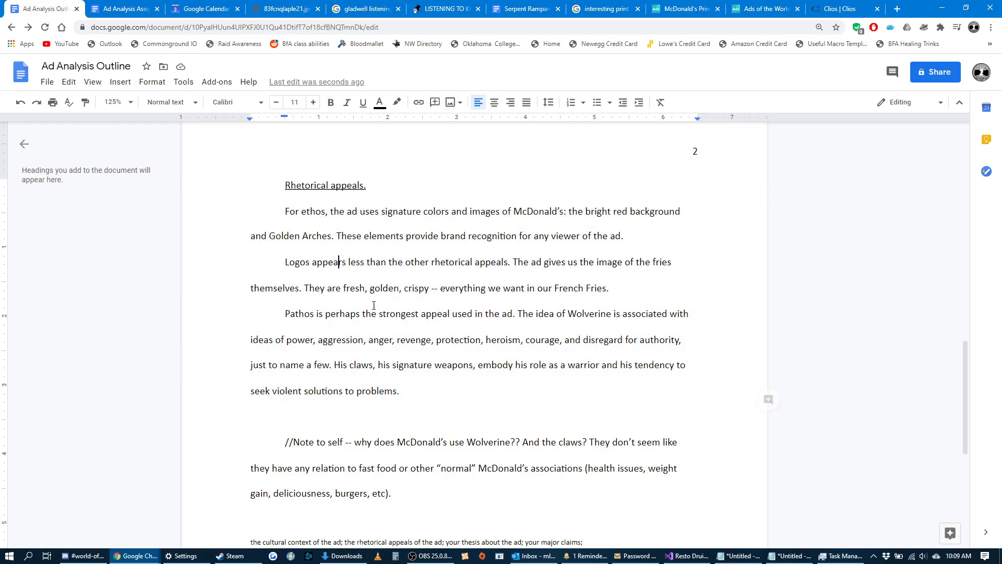
left_click(408, 393)
left_click_drag(402, 389, 296, 330)
left_click(407, 391)
Insert an underlined "Main Idea" heading between the pathos paragraph and the note, followed by a new line without underlining.
scroll(415, 412, "down", 2)
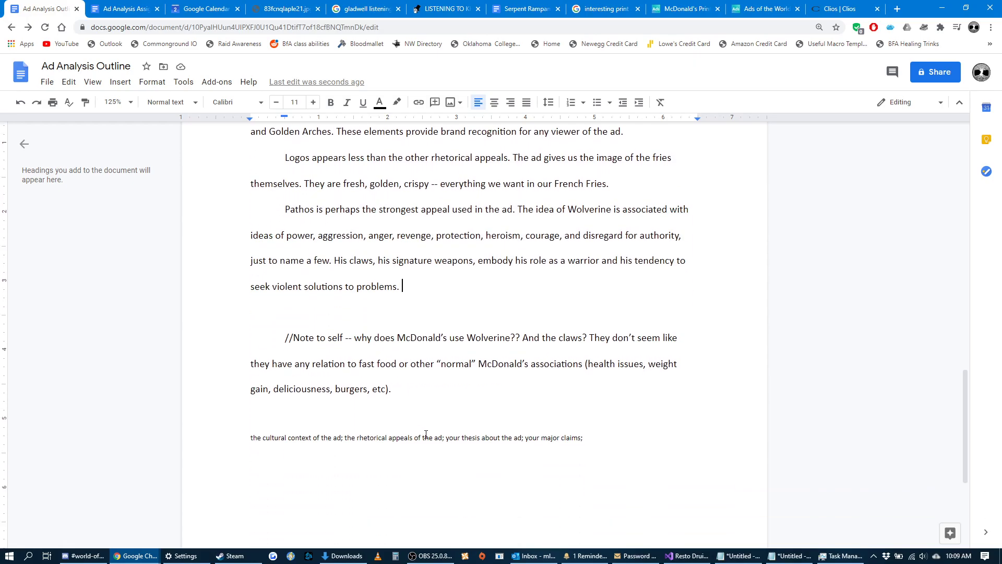
left_click_drag(522, 438, 446, 437)
left_click(412, 294)
key("Return")
key("Return")
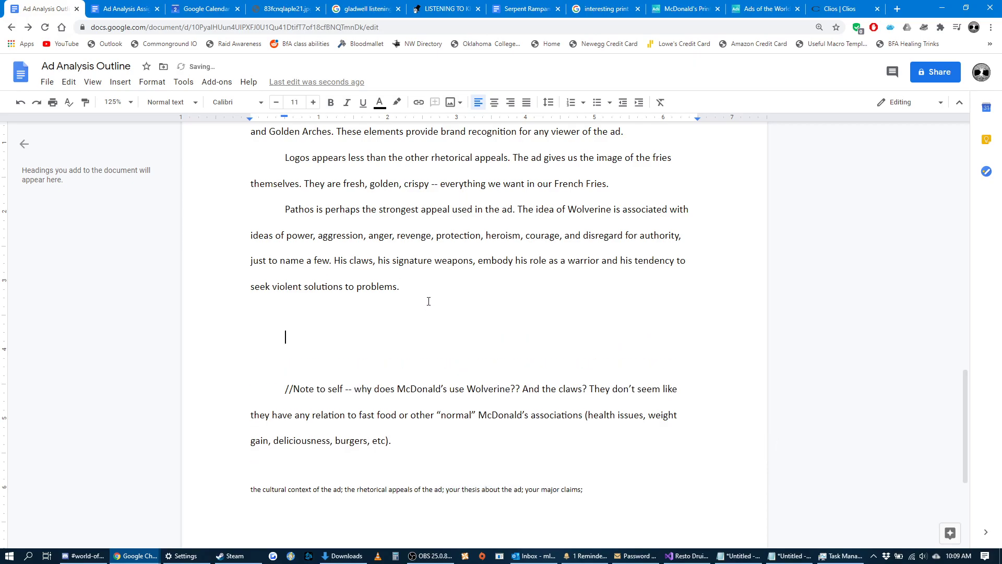
type("Main Idea")
triple_click(320, 345)
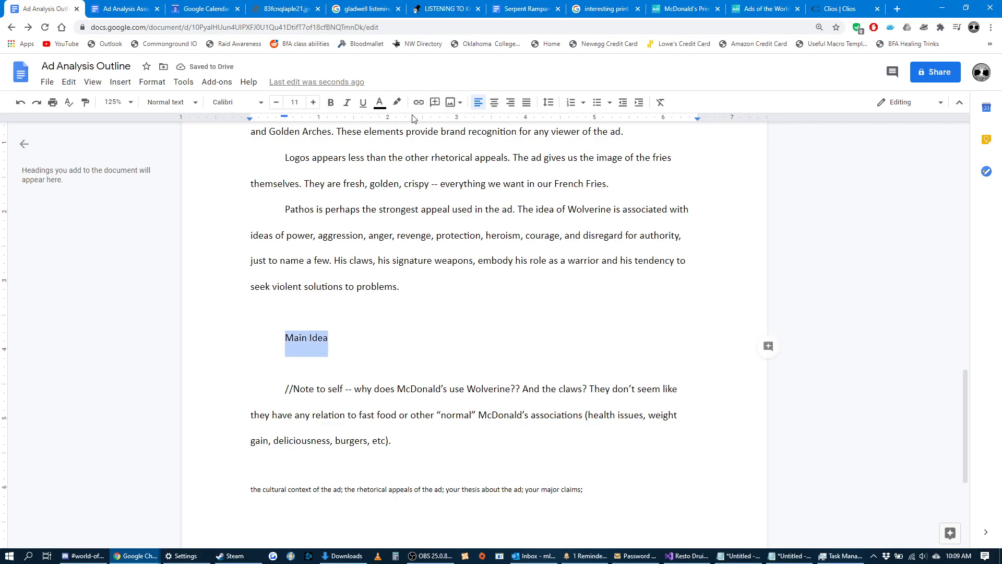
key("ctrl+u")
key("End")
key("Return")
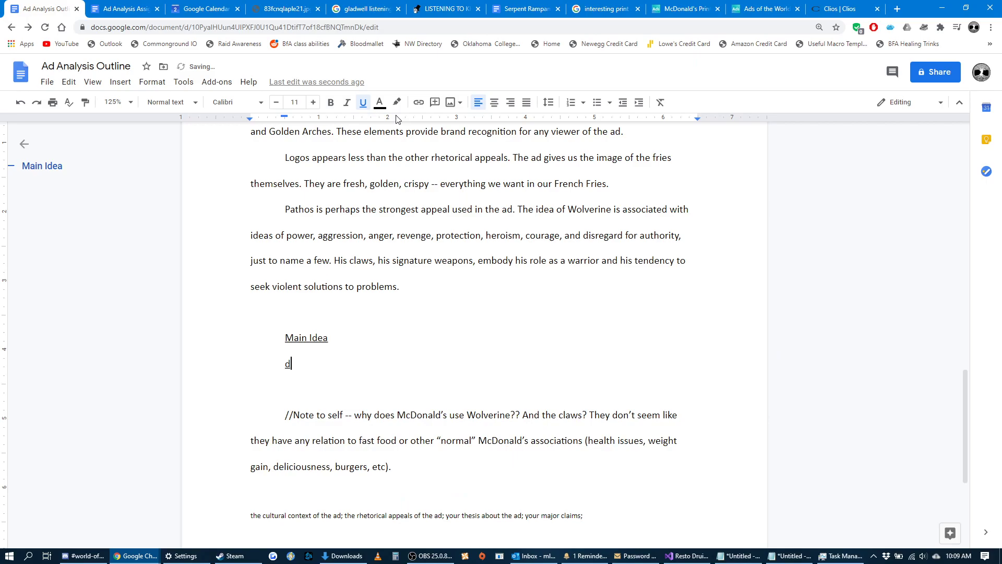
key("ctrl+u")
Under the Main Idea heading, write "My main idea will focus on the connection between Wolverine and McDonald's.".
left_click_drag(413, 467, 275, 420)
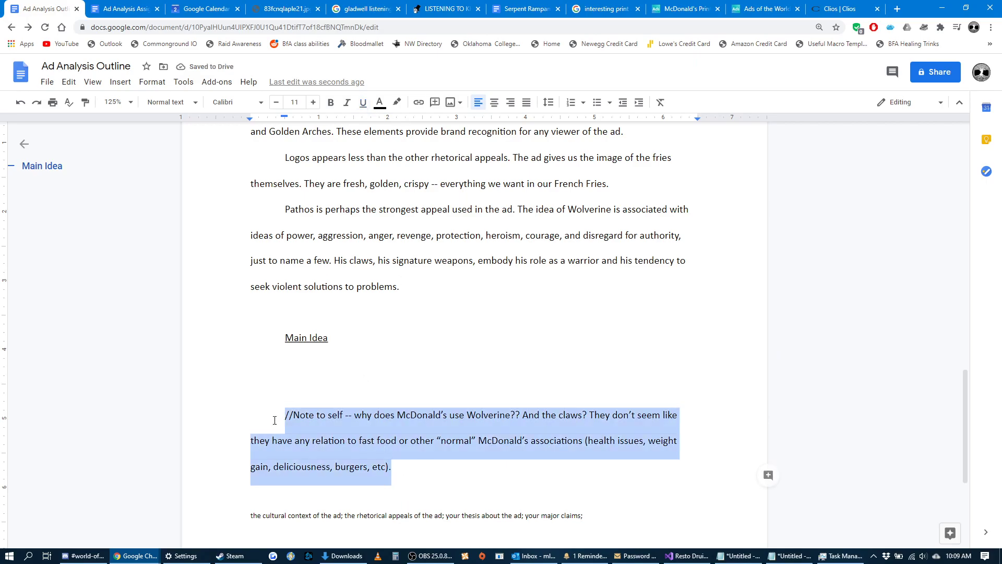
left_click(317, 362)
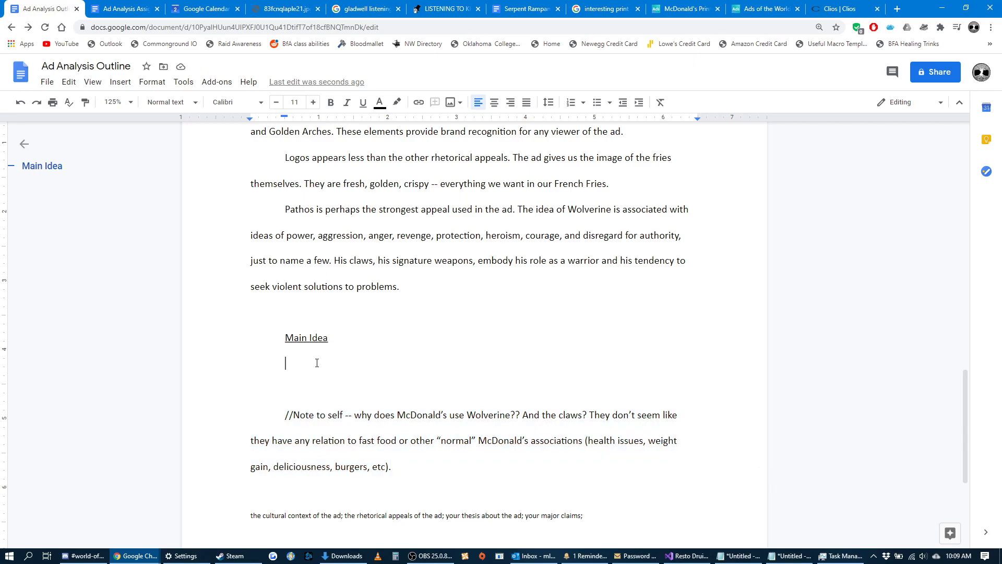
type("My main idea wil")
type("l focus on")
type(" the connection be")
type("tween Wolveri")
type("ne and McDonal")
type("d's. ")
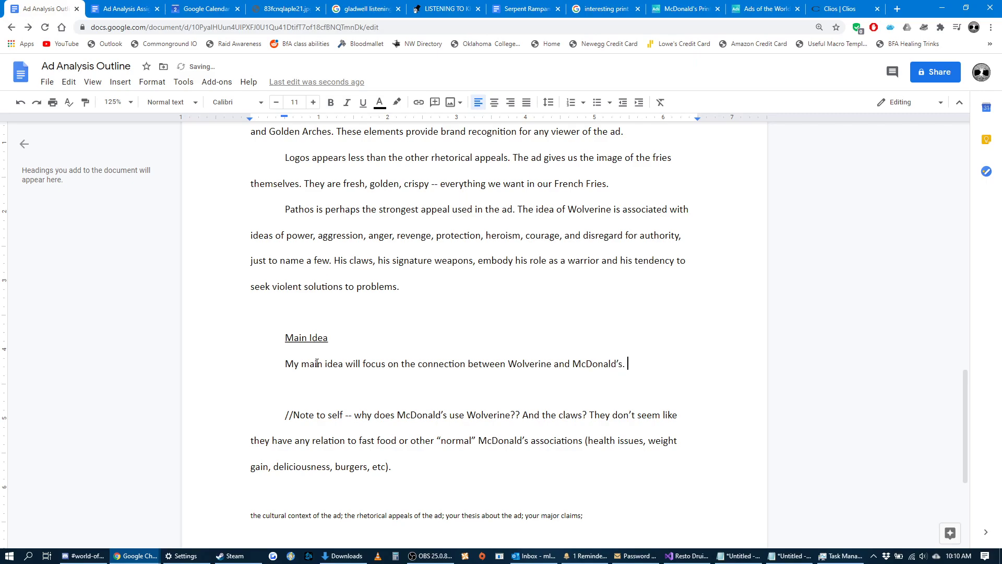
type("I couldn't figure out w")
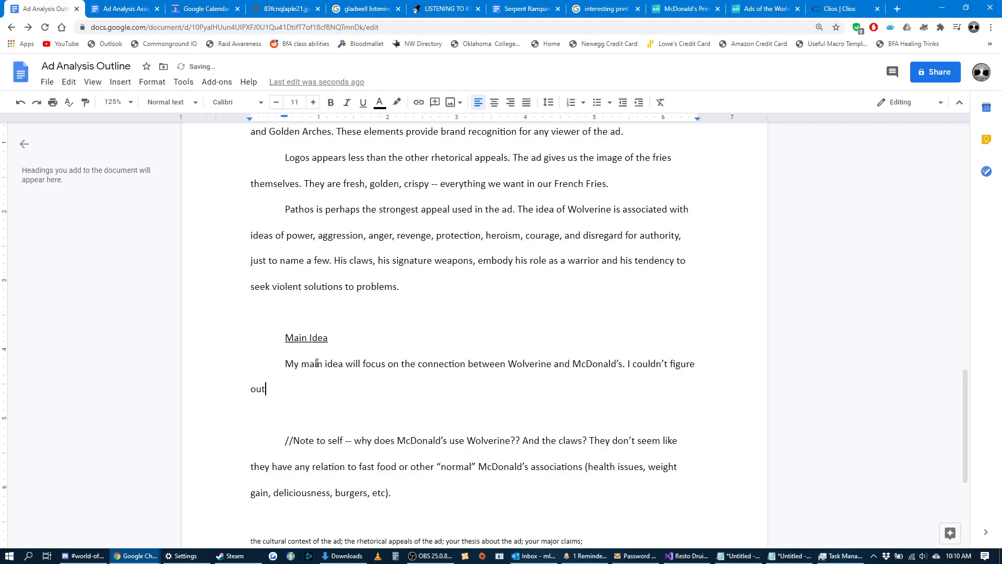
type("hy the company would use thi")
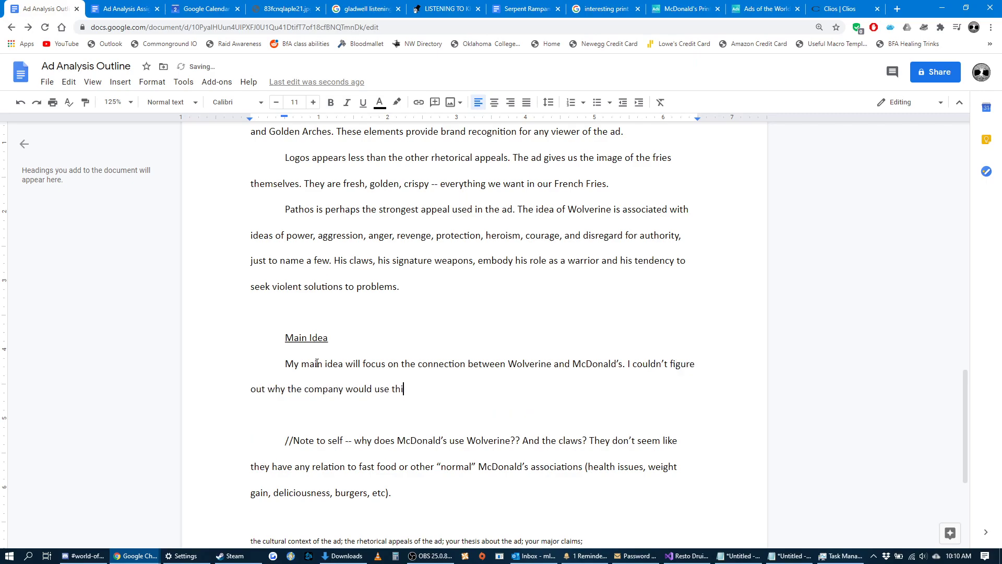
type("s image and this character, who seems to have not")
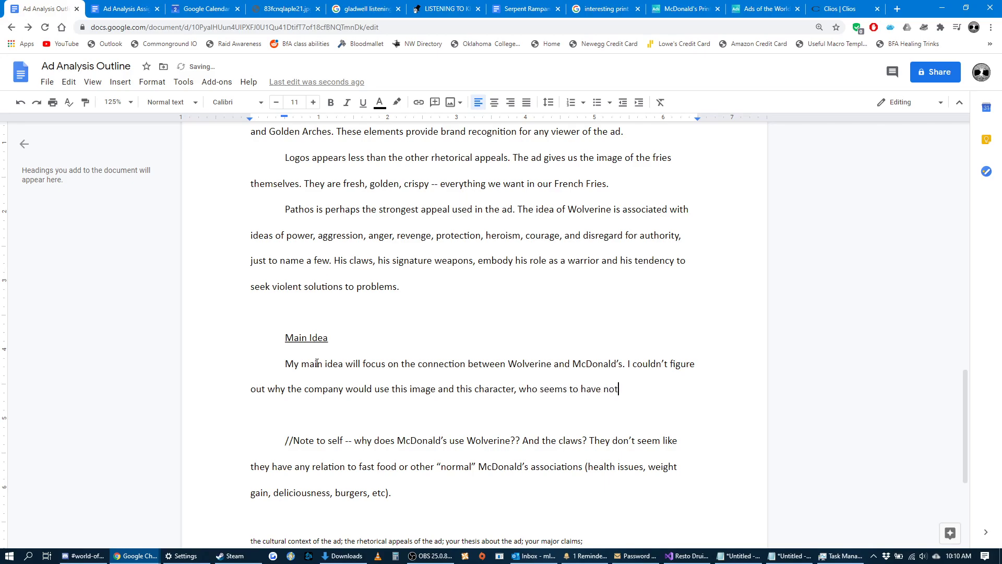
Finish the second main idea sentence with "who seems to have nothing in common with McDonald's typical advertising ideas.".
type("hing in common with McDoi")
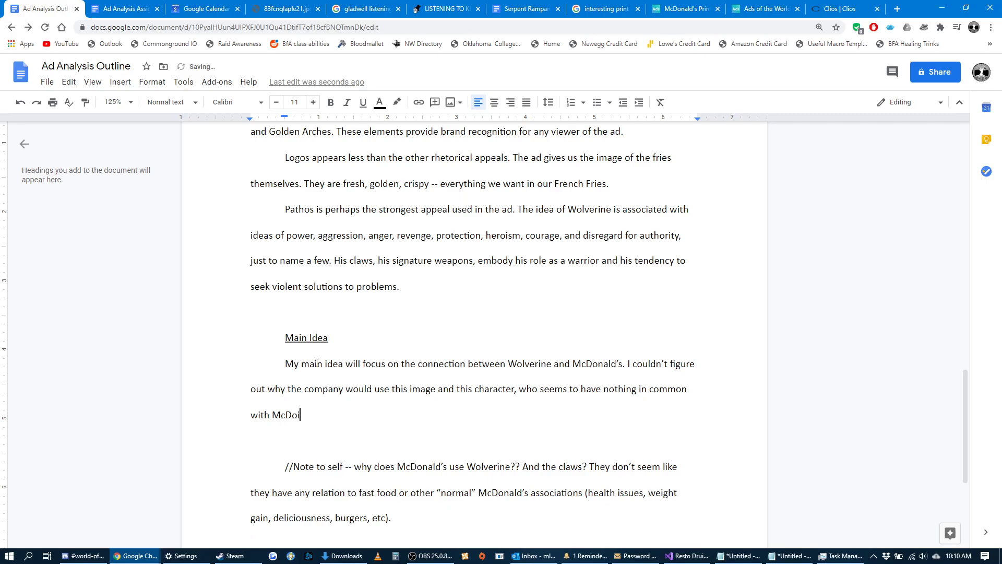
key("BackSpace")
type("nald's")
type("typical advertising ideas")
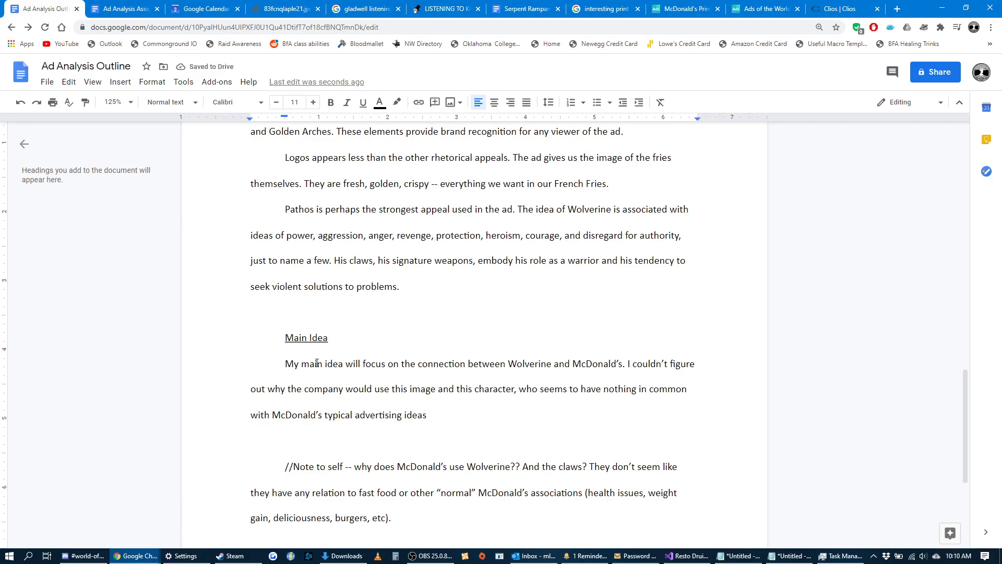
type(".")
Highlight the main idea paragraph and compare it with the McDonald's Wolverine ad image on the Ads of the World page.
left_click_drag(434, 415, 285, 364)
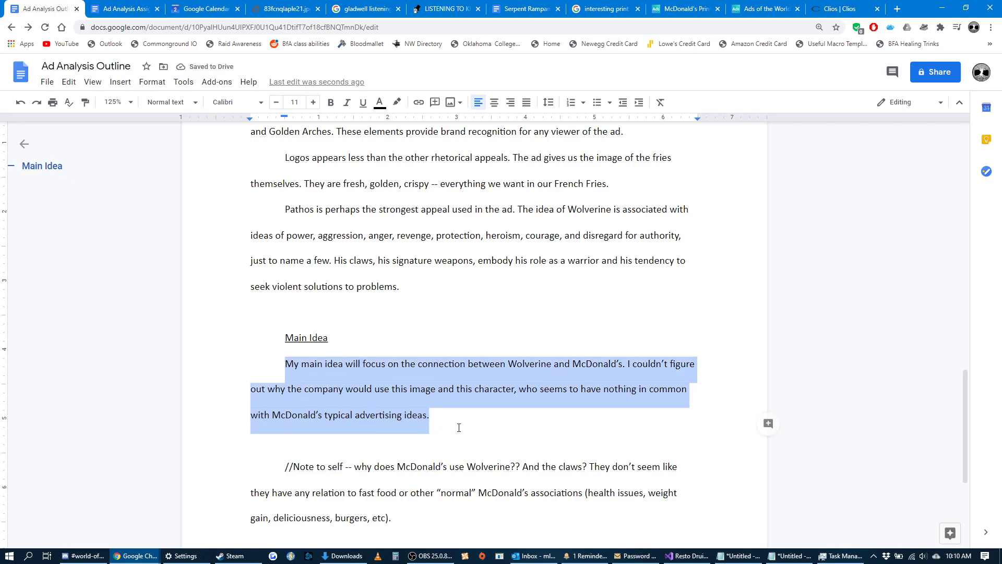
left_click(436, 413)
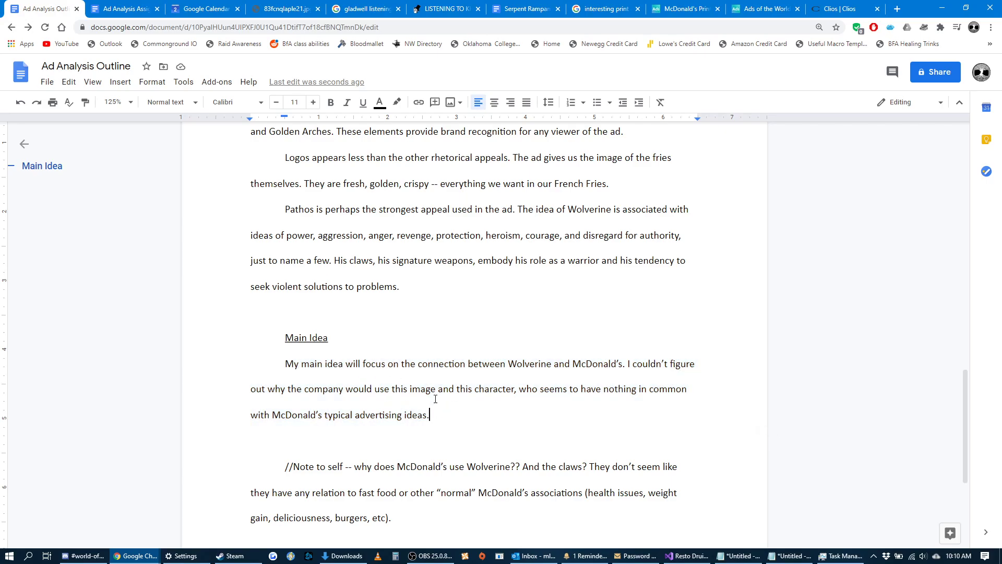
left_click(684, 9)
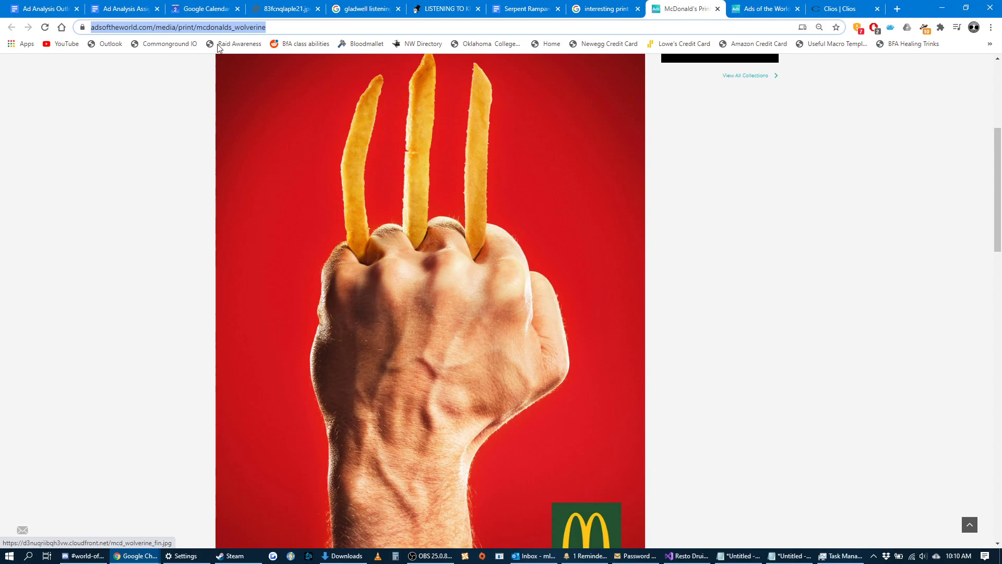
left_click(44, 9)
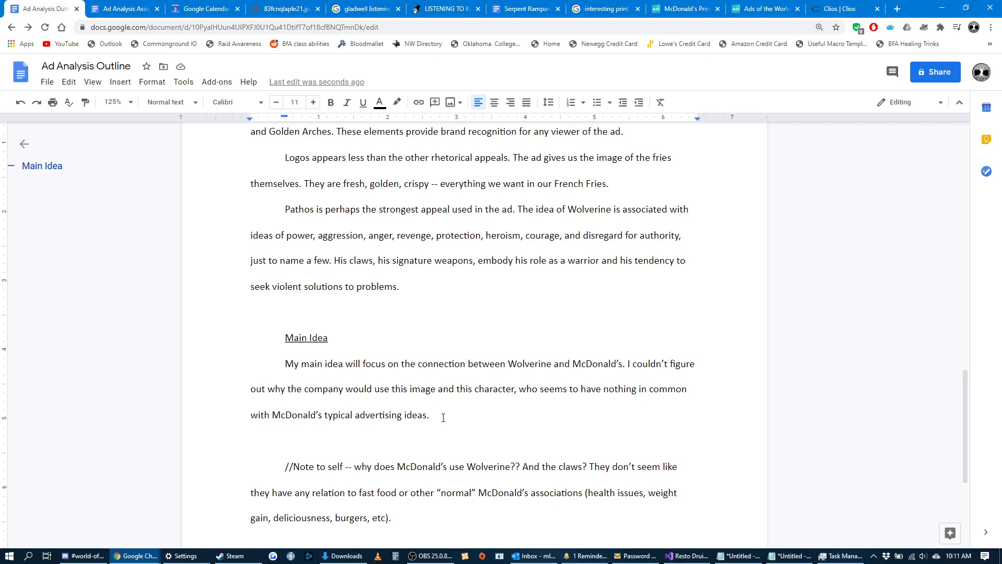
left_click_drag(443, 418, 286, 370)
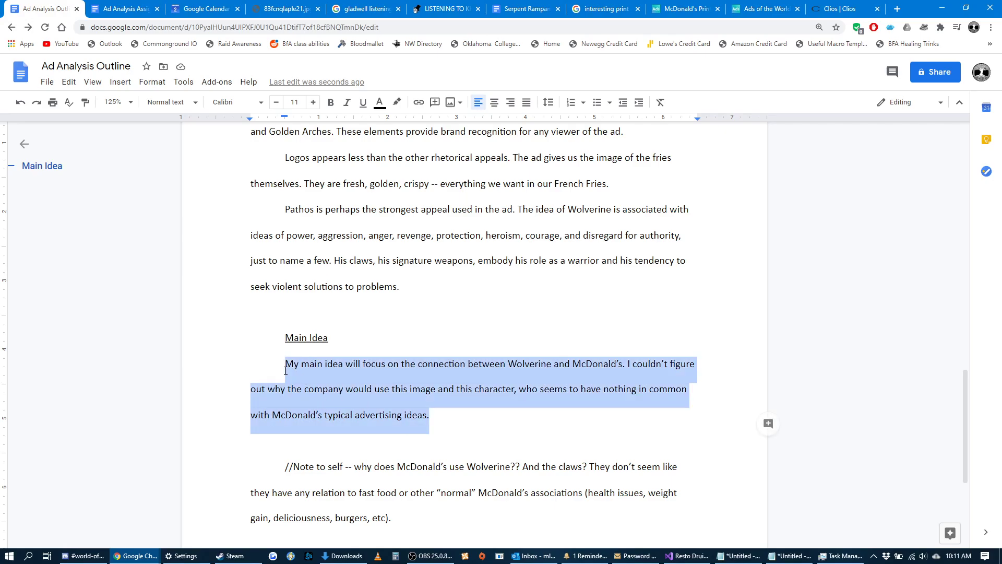
left_click(432, 420)
left_click_drag(432, 421, 285, 377)
left_click(434, 419)
Leave a blank line below the main idea paragraph and add the heading text "Claims".
scroll(438, 410, "down", 3)
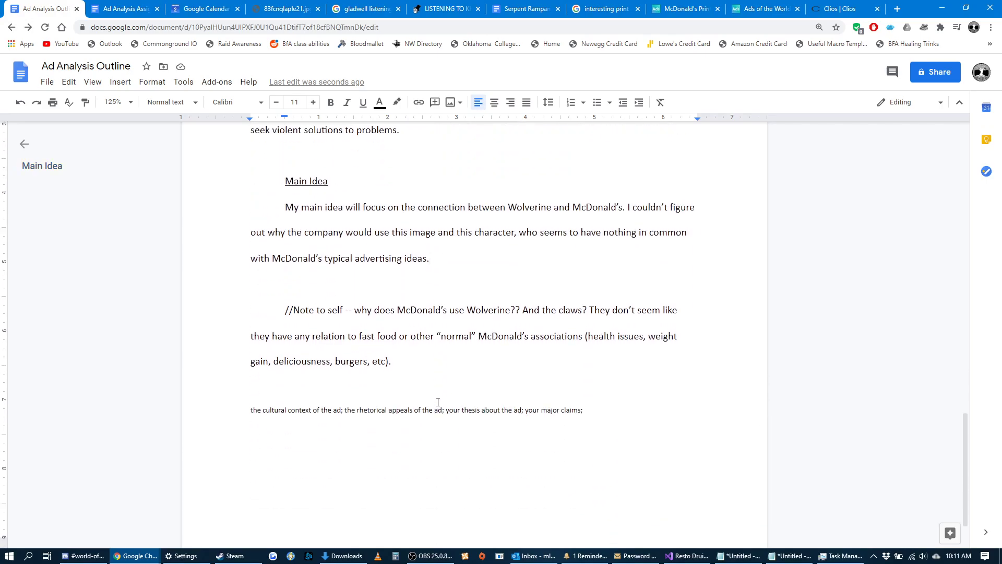
scroll(414, 294, "up", 1)
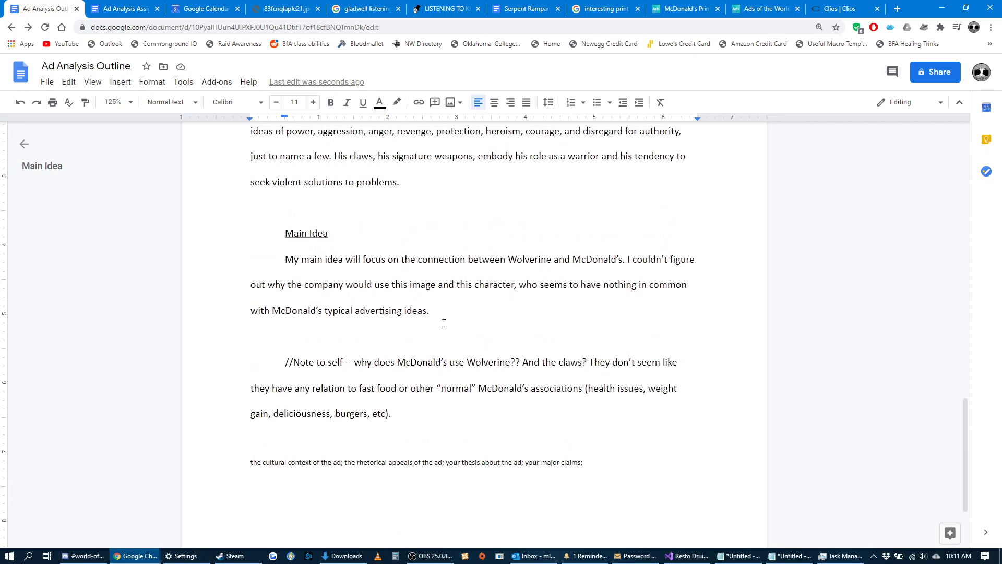
key("Return")
key("Return")
type("Claims")
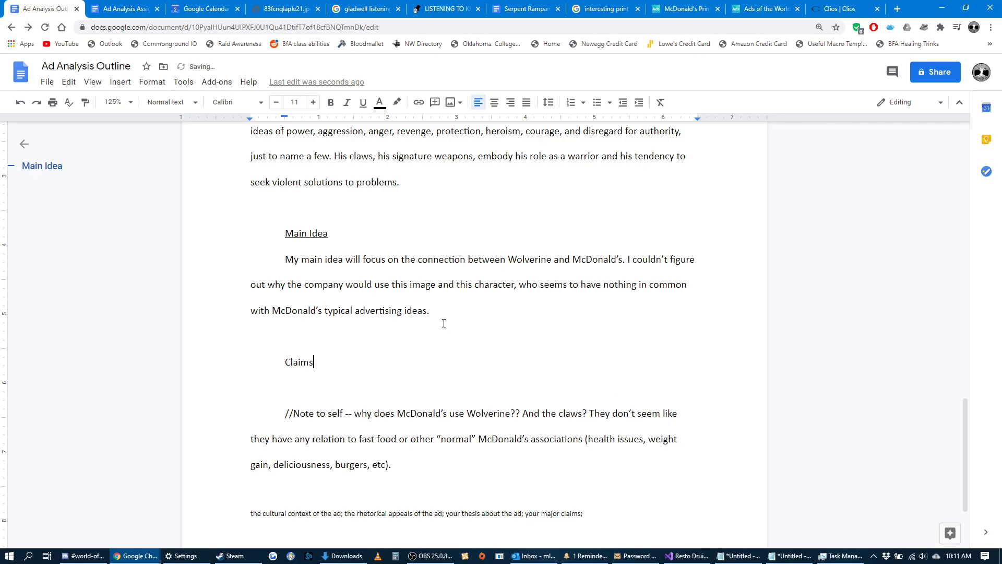
Underline the "Claims" heading and start a numbered list without underlining on the line below it.
left_click_drag(324, 364, 282, 370)
key("ctrl+u")
key("Right")
key("Return")
key("ctrl+u")
type("1.")
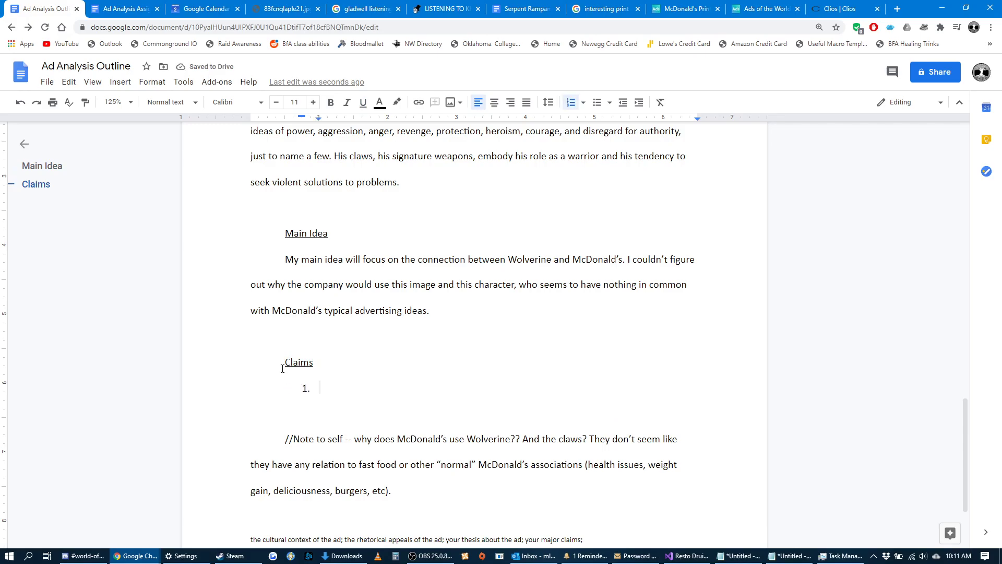
Review the cultural context section of the outline and enter the first claim: "Importance of cultural context regarding comics.".
scroll(282, 369, "up", 6)
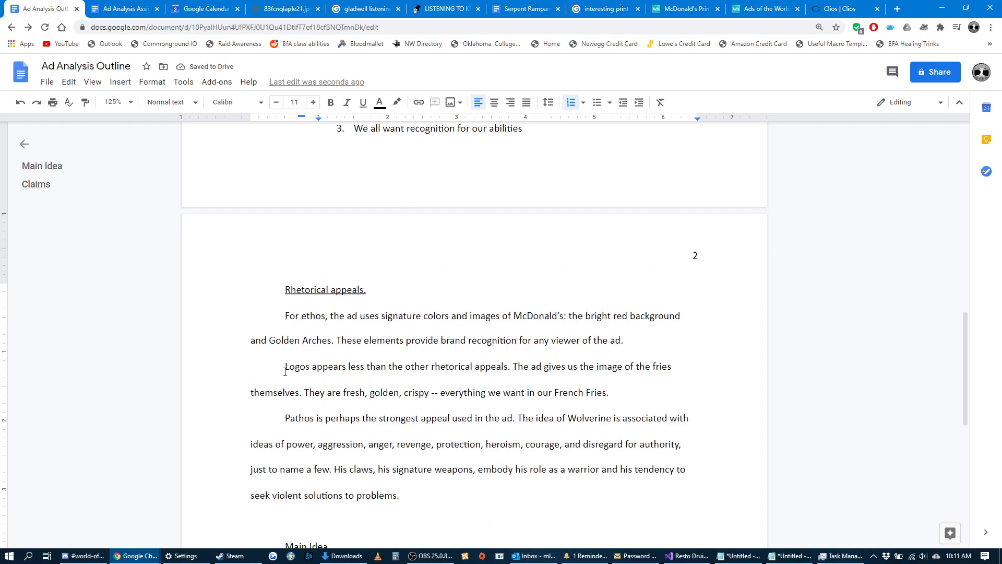
scroll(262, 382, "up", 6)
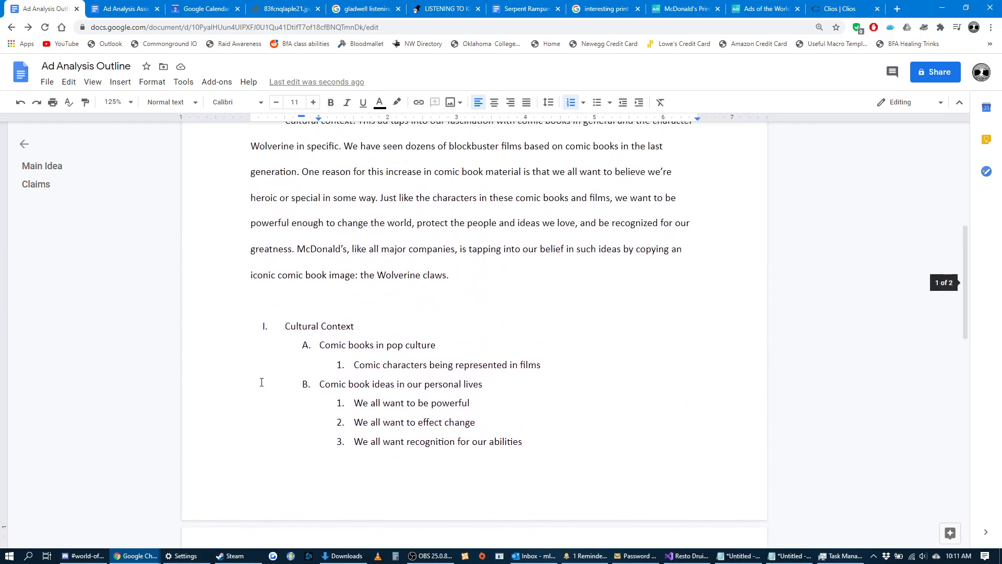
scroll(262, 382, "down", 12)
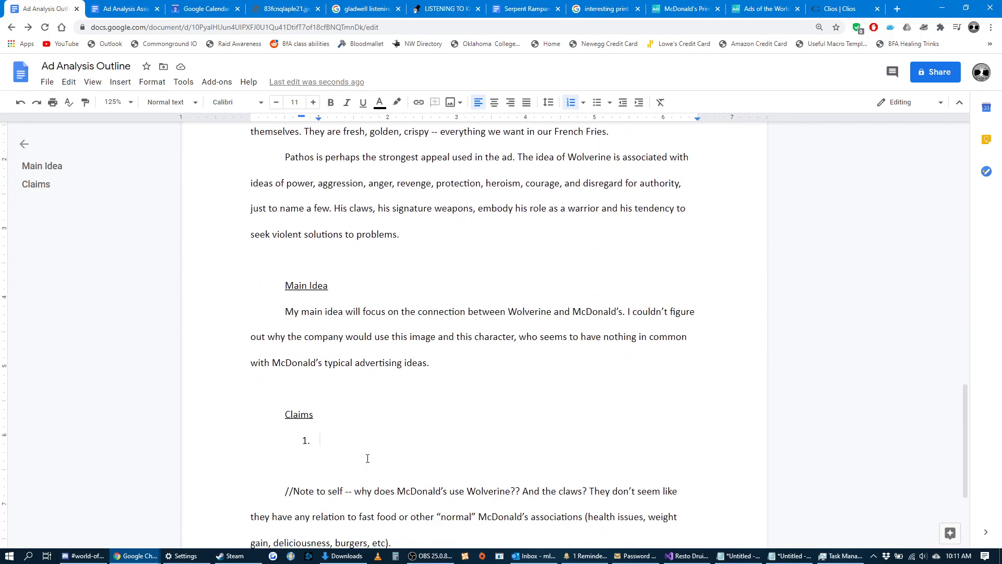
type("Impor")
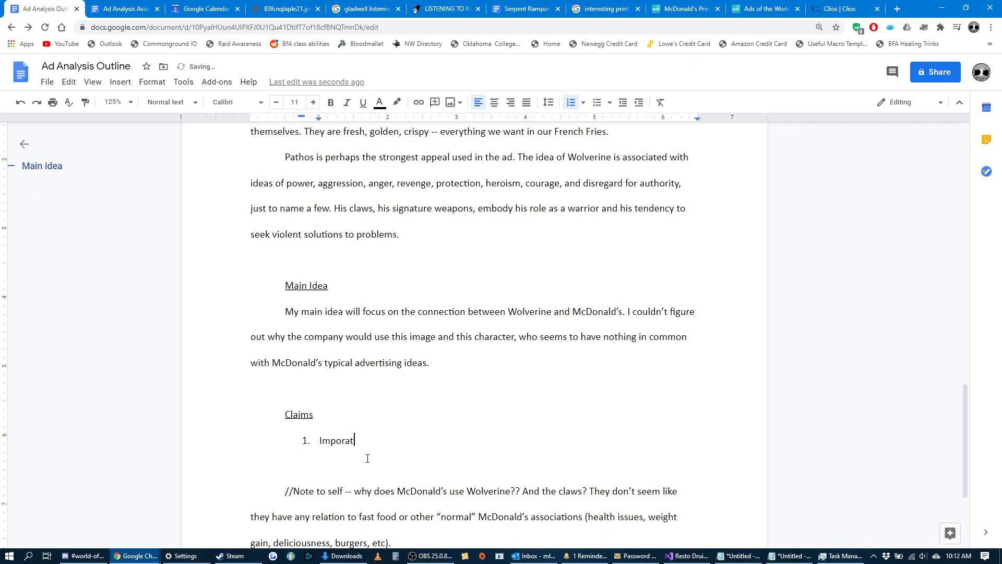
type("tance of cultural context regardin")
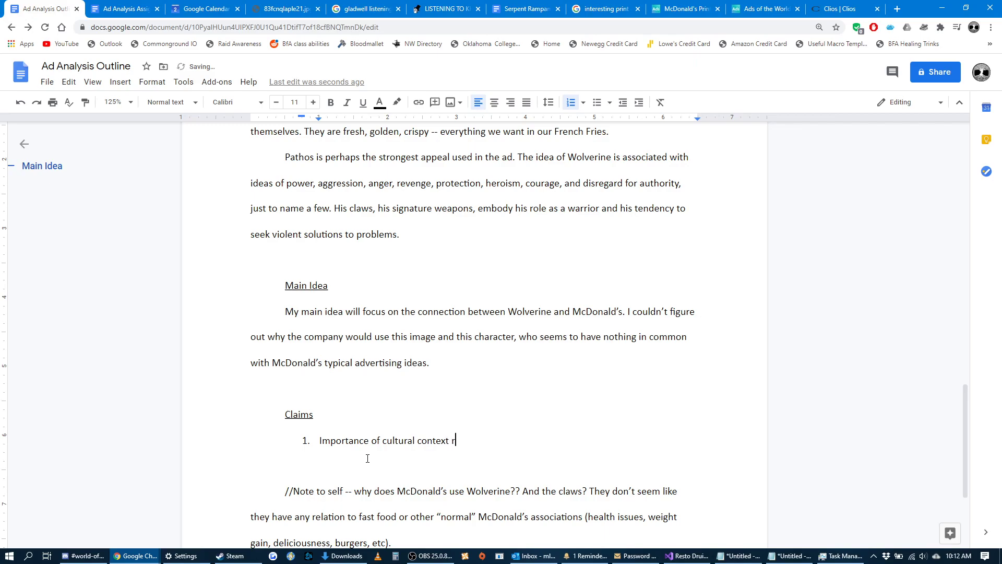
type("ics.")
Add sub-point a under the first claim, beginning "The cultural background of the ad is important because comic book imagery".
key("Return")
key("Tab")
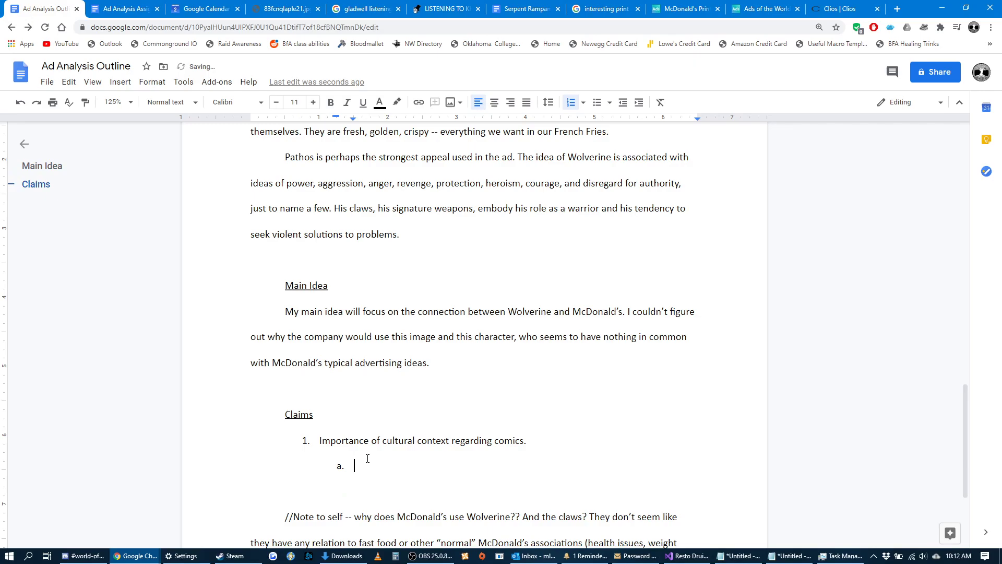
type("The cultural background of th")
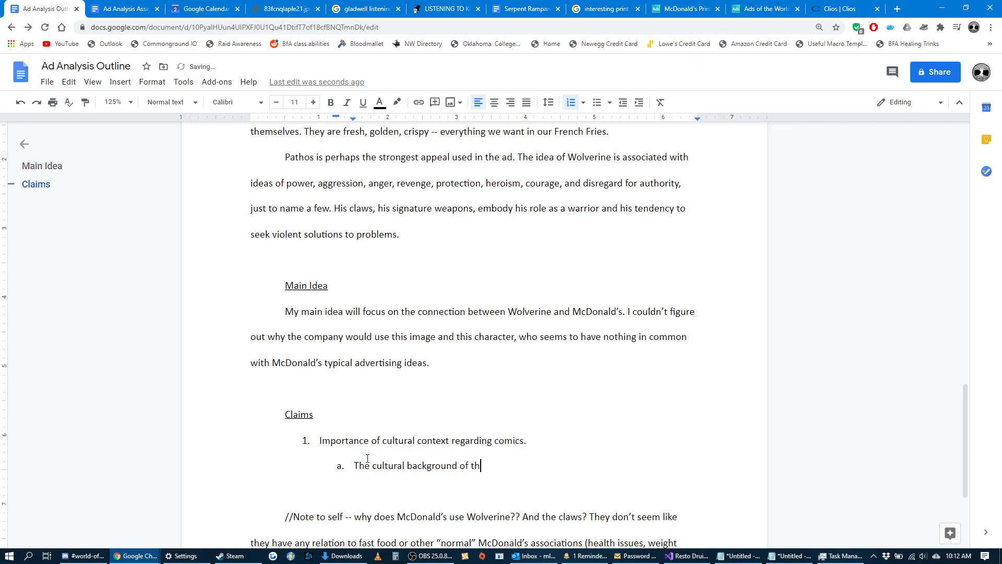
type("e ad is important because ")
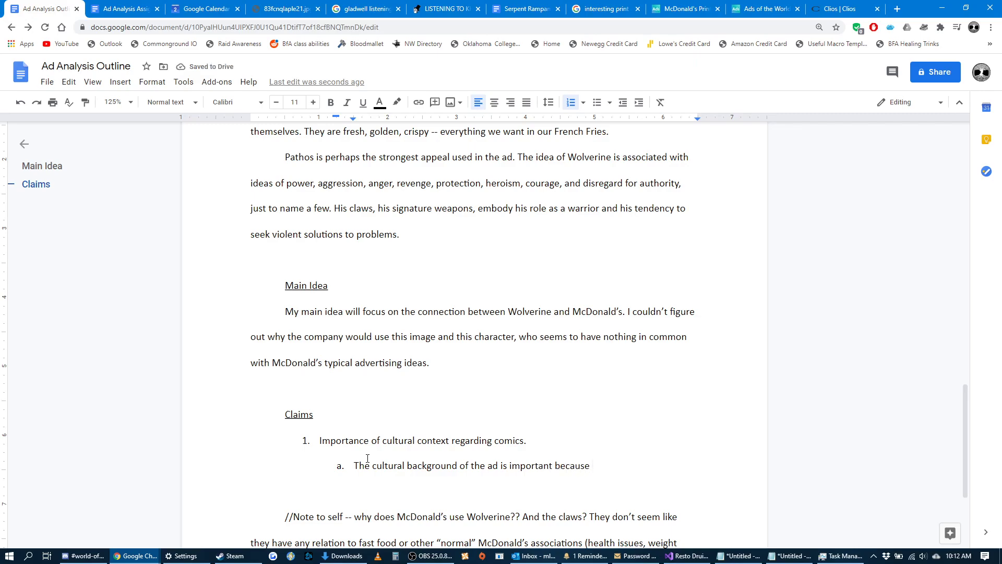
type("comic book imagery ")
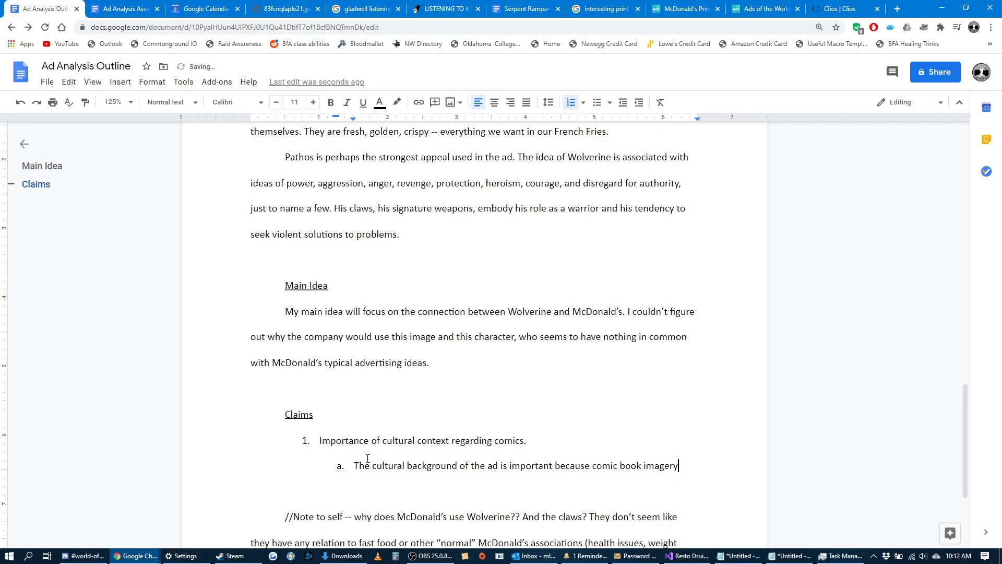
type("has become a")
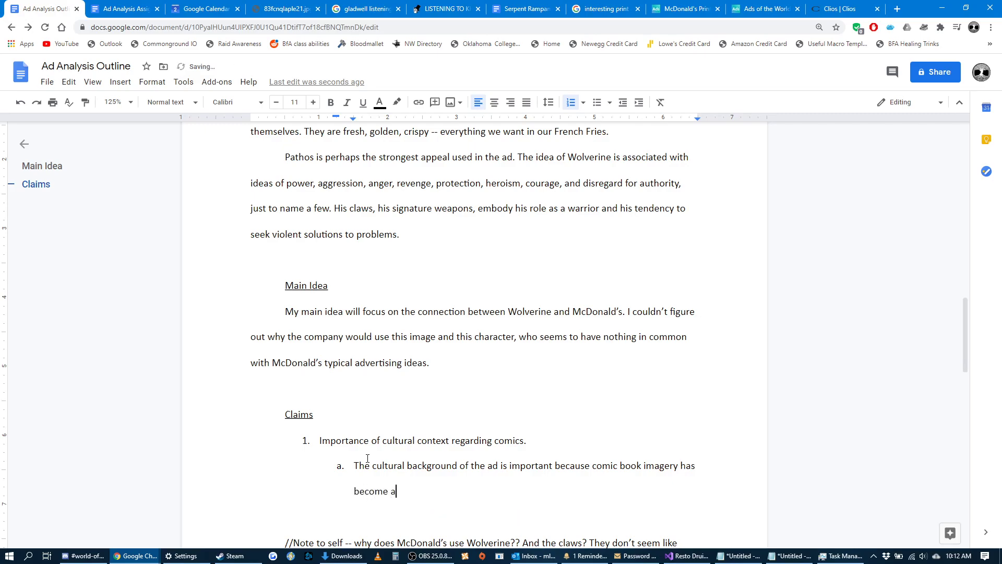
type("n increasingly-")
type("common")
Continue the first claim's sub-point with "has become increasingly-central to American popular culture".
key("BackSpace")
key("BackSpace")
key("BackSpace")
key("BackSpace")
key("BackSpace")
key("BackSpace")
key("BackSpace")
key("BackSpace")
key("BackSpace")
type("y-central")
left_click(401, 492)
key("BackSpace")
key("BackSpace")
key("BackSpace")
type("to ")
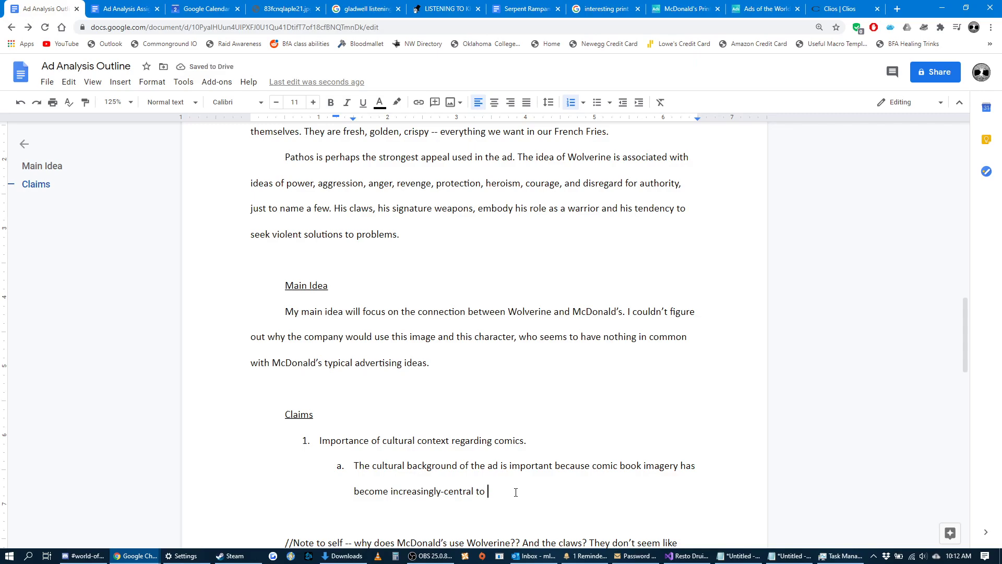
type("American popular culture ")
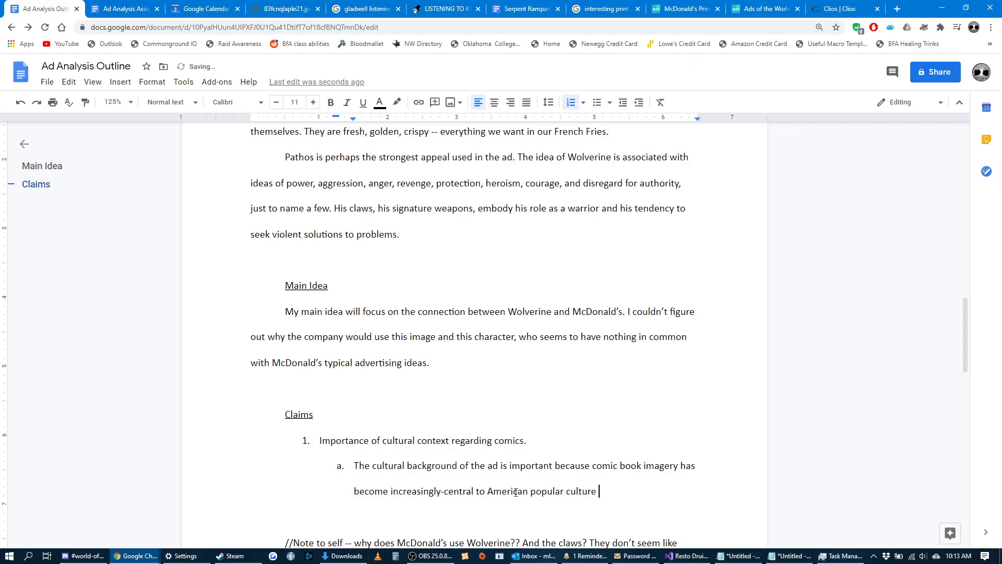
type("in the 21st century.")
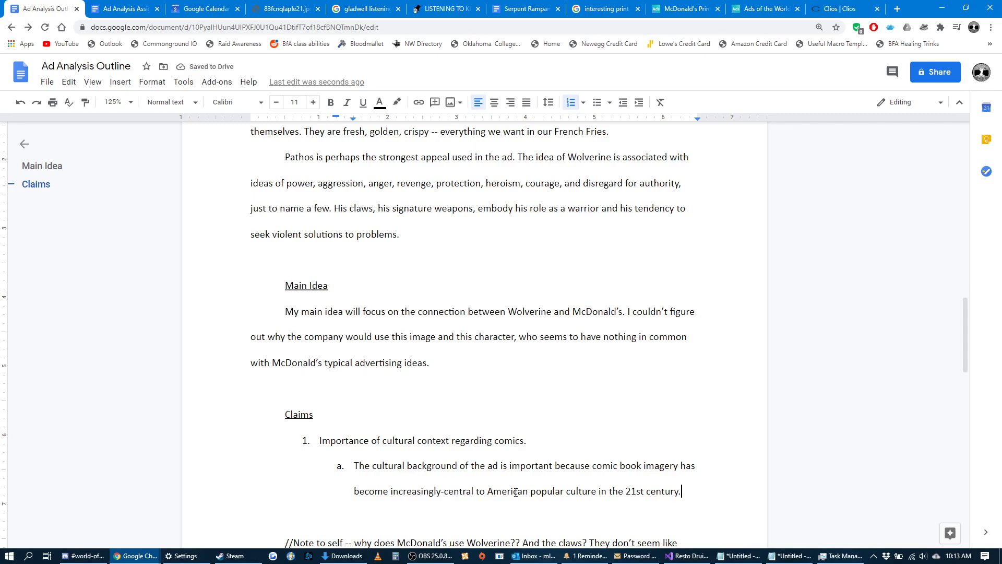
Add a second top-level claim, "Pathos", to the list after reviewing the earlier outline sections.
key("Return")
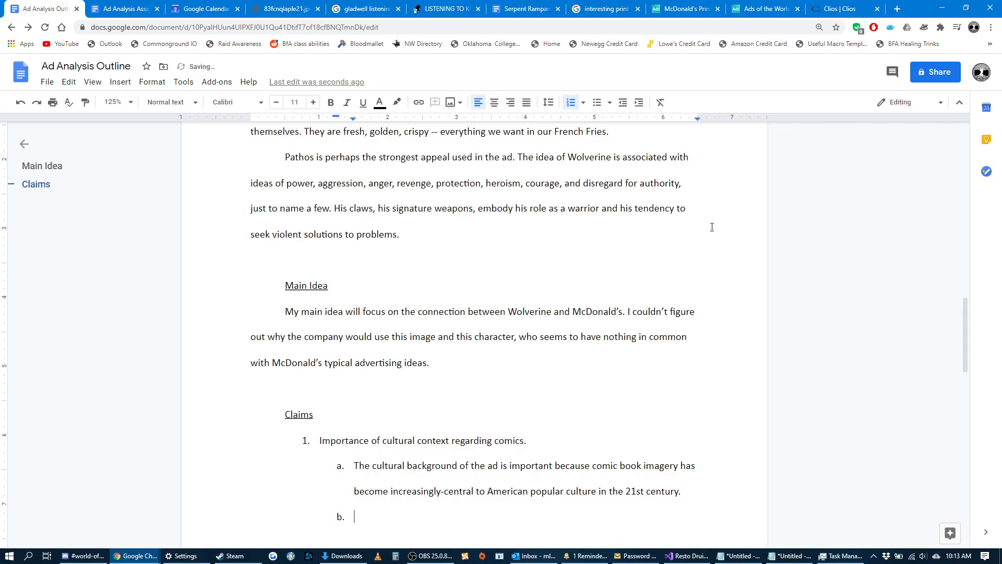
left_click(623, 102)
scroll(523, 480, "up", 12)
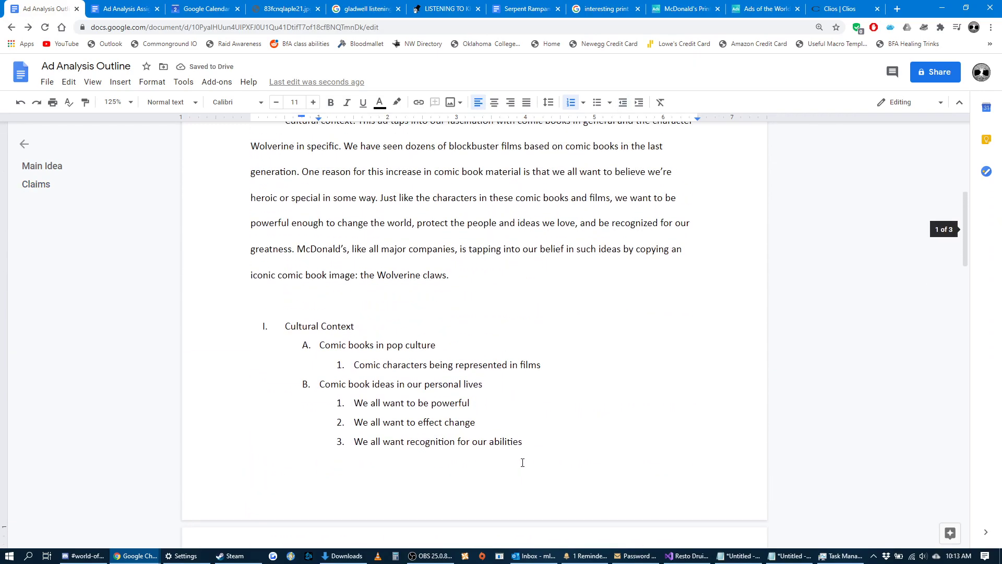
scroll(522, 462, "up", 1)
scroll(522, 433, "down", 18)
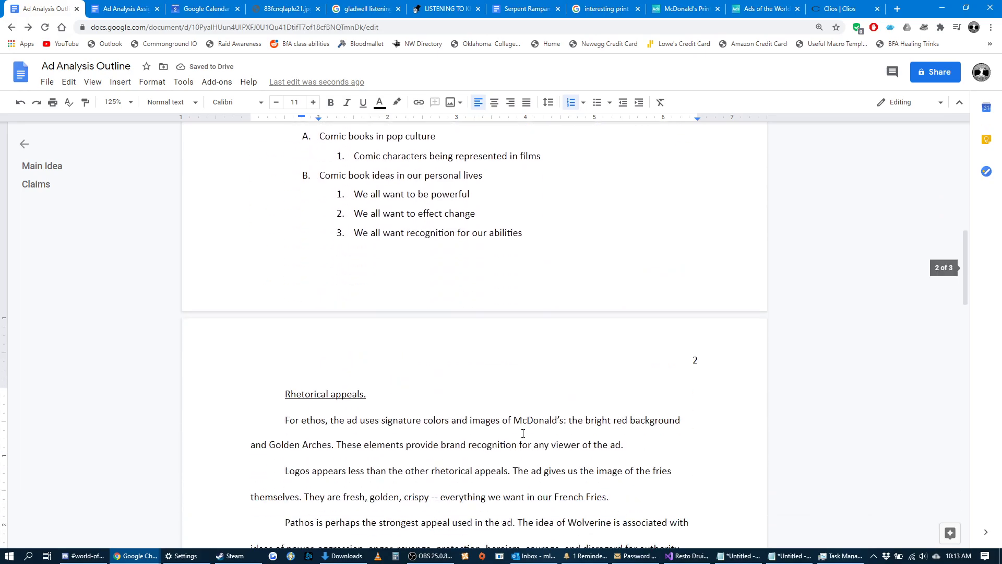
scroll(466, 426, "down", 1)
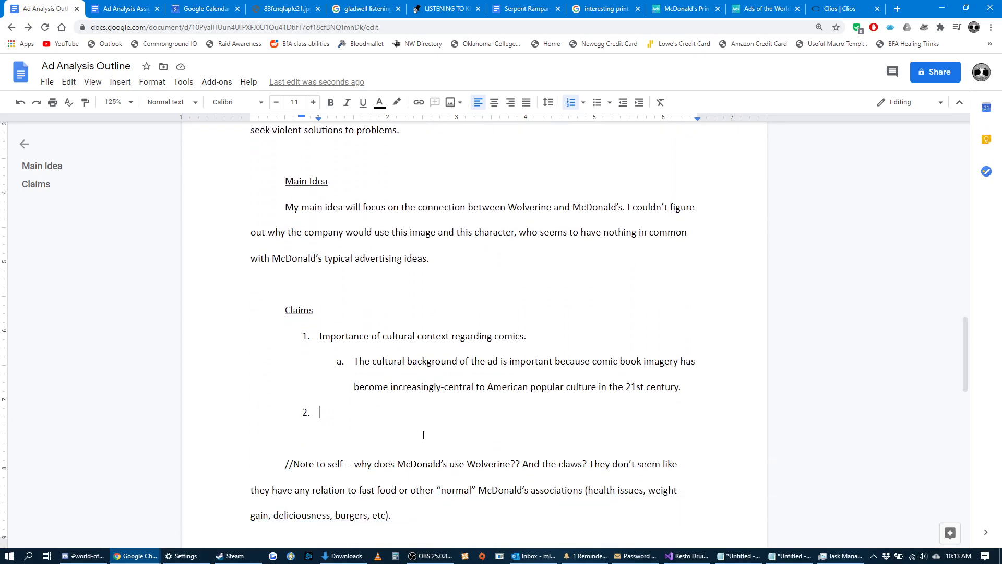
scroll(425, 438, "up", 2)
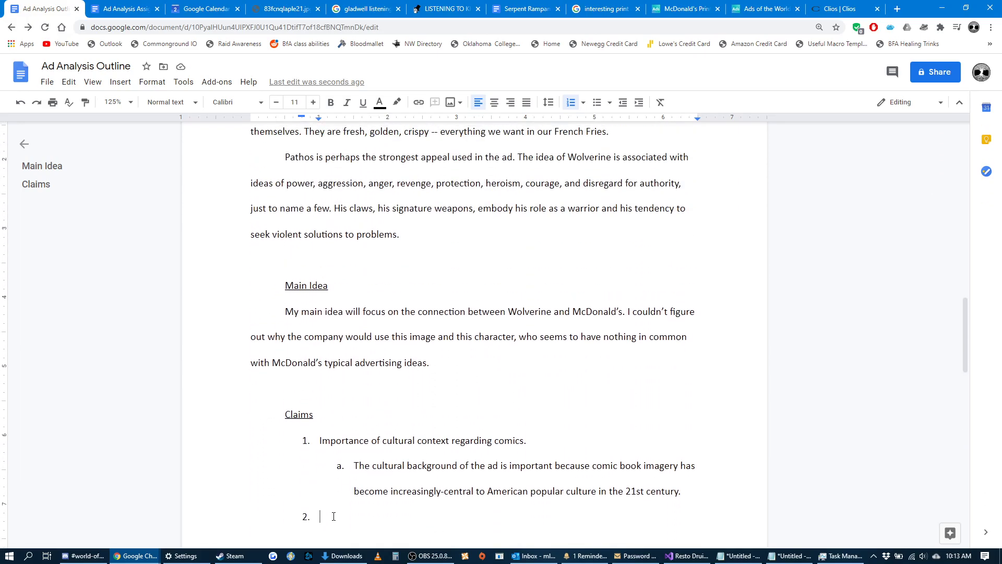
scroll(333, 517, "up", 3)
scroll(515, 433, "down", 5)
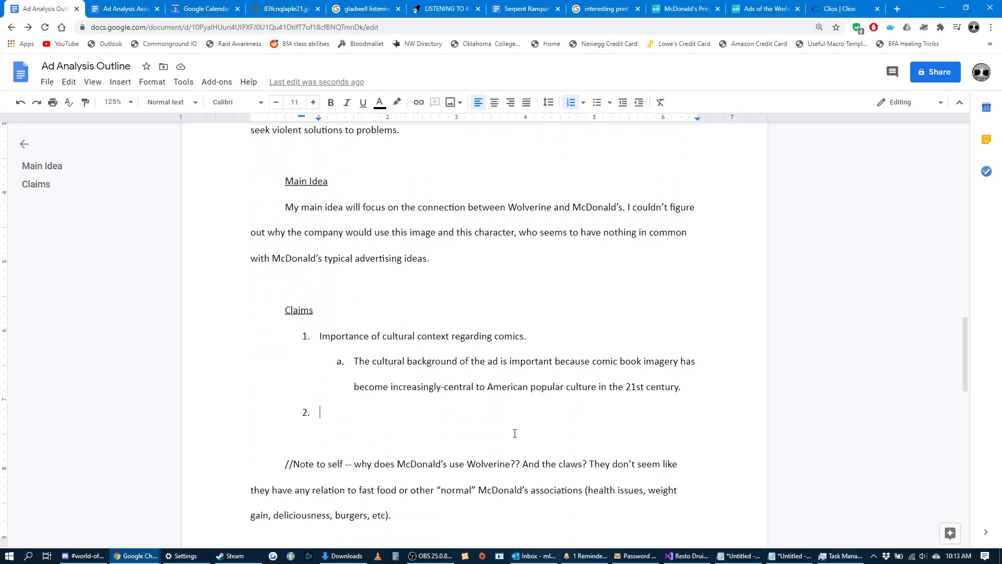
type("Pathos")
Add sub-point a under "Pathos", beginning "The ad's complete lack of text".
key("Return")
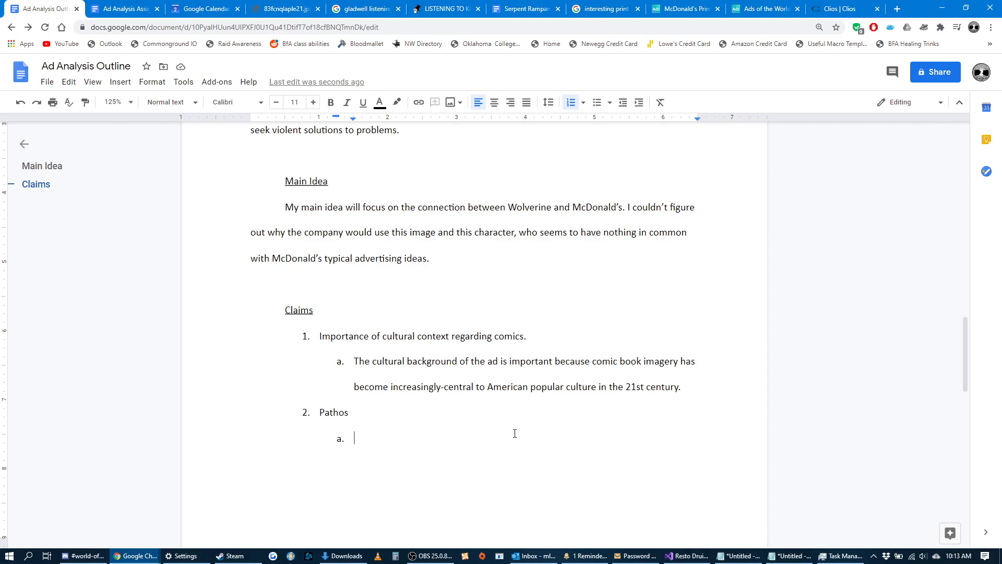
type("The ad's lack of words")
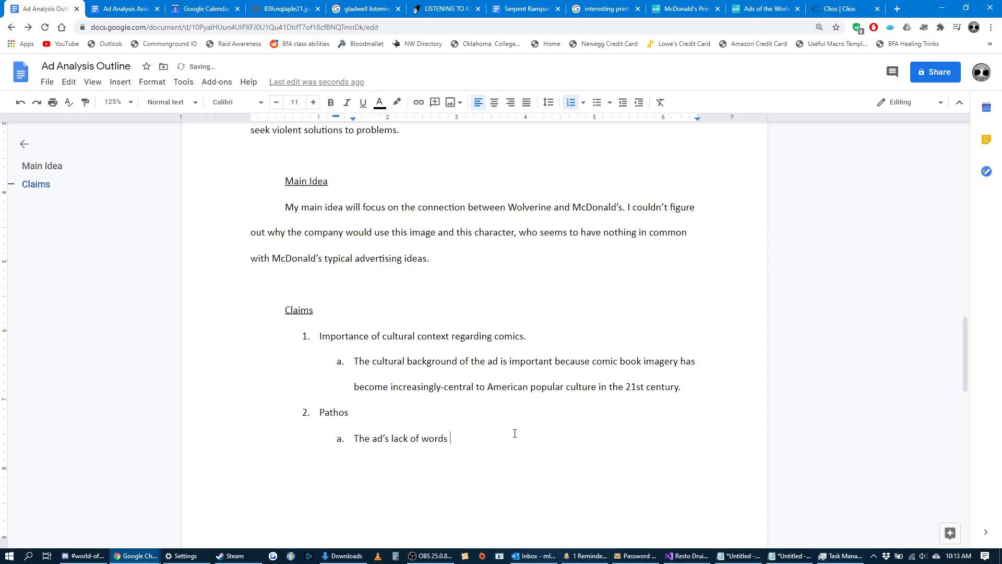
key("BackSpace")
key("BackSpace")
key("BackSpace")
key("BackSpace")
key("BackSpace")
type("text")
key("BackSpace")
type("t")
left_click(392, 440)
type("complete")
scroll(537, 475, "up", 1)
scroll(622, 477, "down", 2)
Complete the Pathos sub-point with "suggests an emotional appeal." and the note "(inside joke, etc)".
type("suggest")
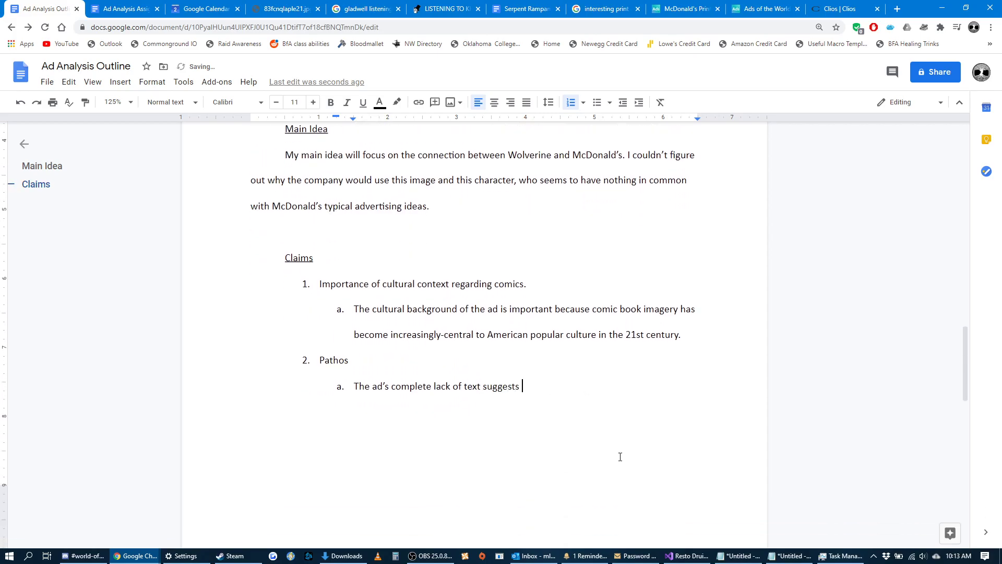
type("s an emotional appeal")
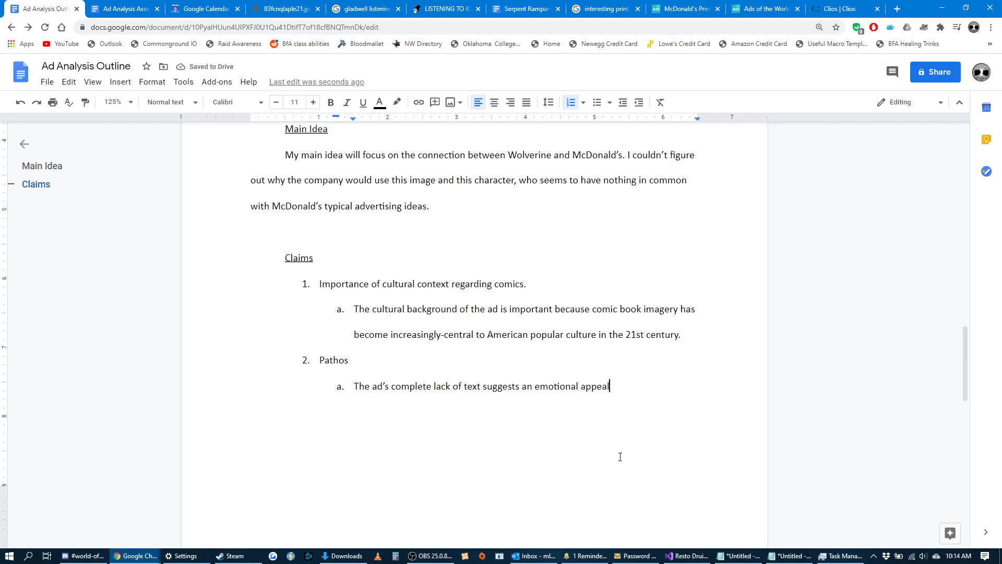
type(". (inside joke, etc)")
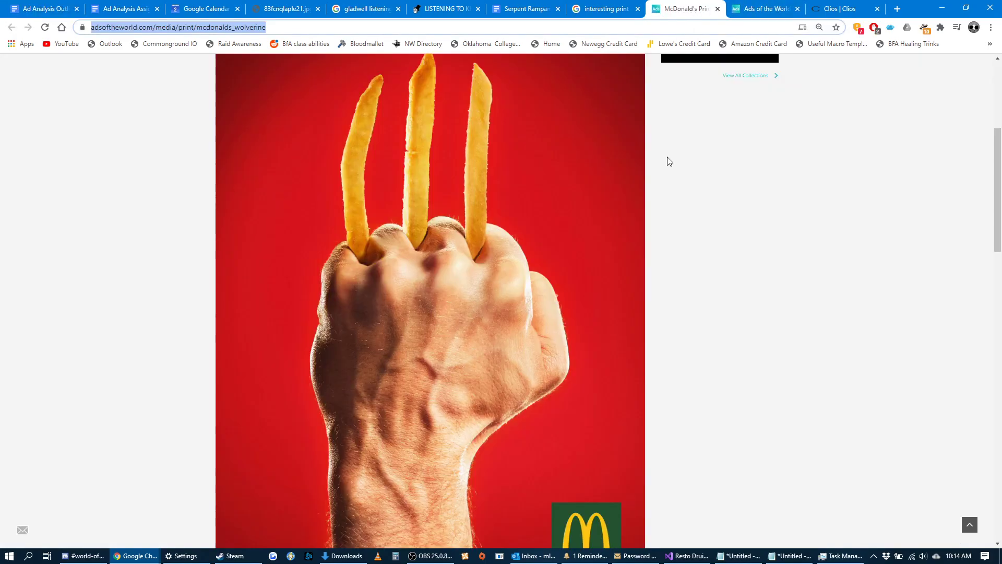
Check the McDonald's Wolverine ad image, and extend the parenthetical note in the Pathos sub-point with ", being an insider".
left_click(684, 9)
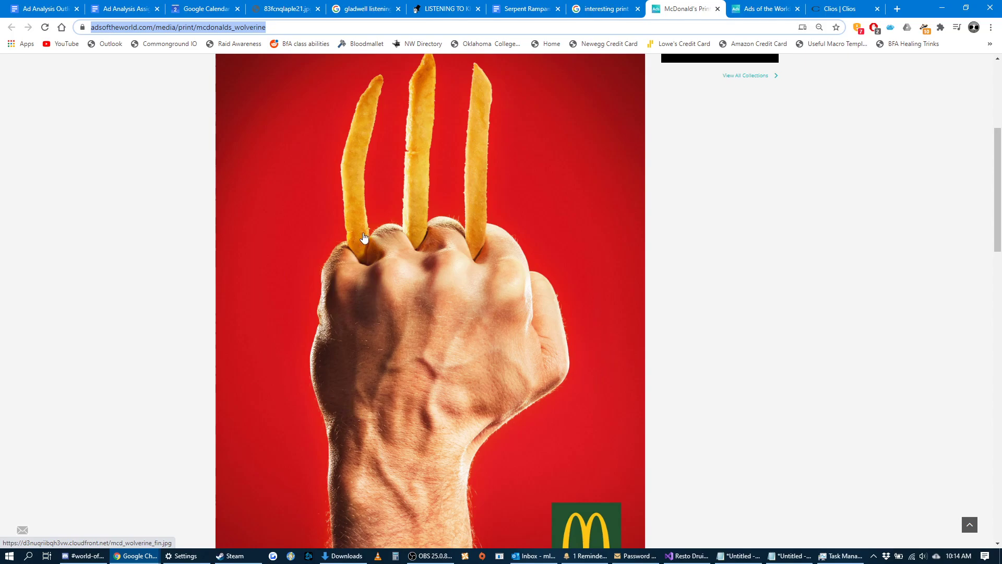
left_click(39, 10)
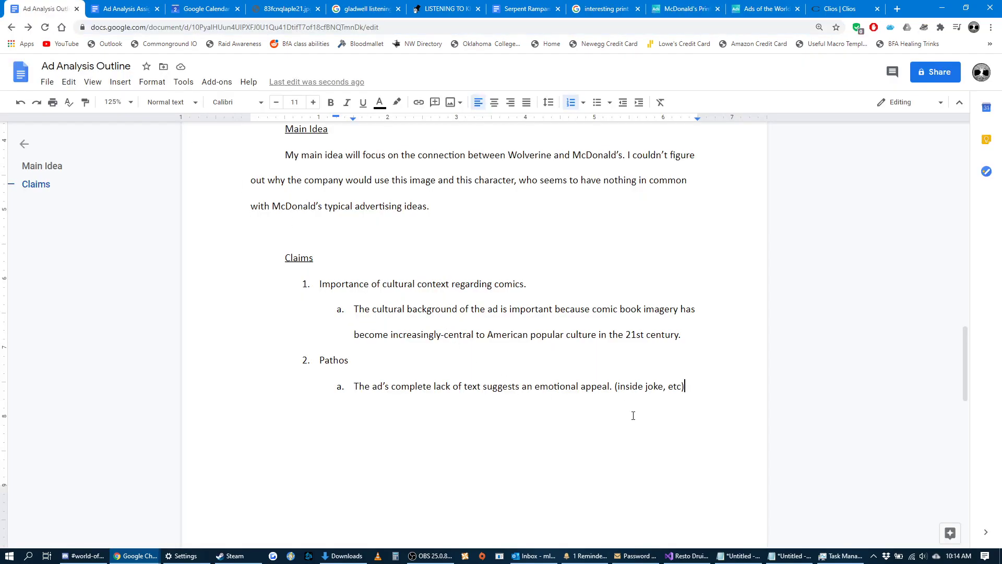
key("BackSpace")
type(", being an insider")
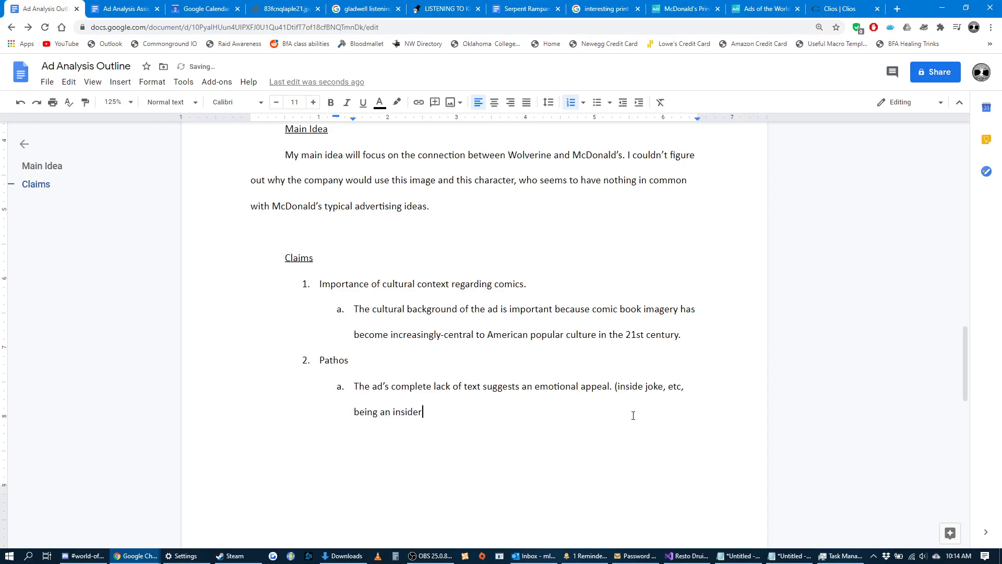
type(")")
Add a third top-level claim to the list: "The juxtaposition of McDonald's and Wolverine".
key("Return")
left_click(623, 103)
type("The juxtaposition")
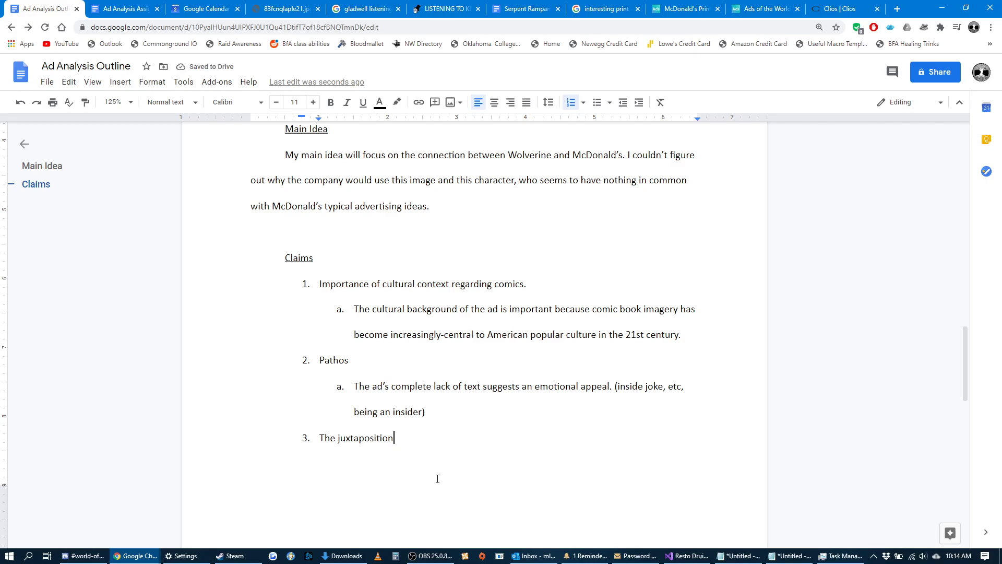
type(" of McDonald")
type("'s and Wolverin")
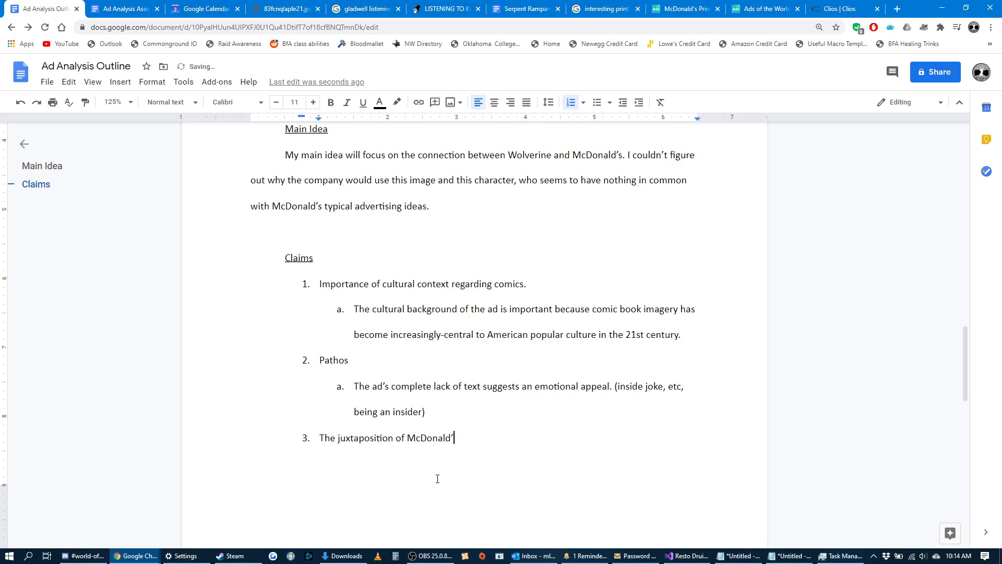
type("erine")
Add and highlight sub-point a under the third claim: "At first, the ad's biggest problem seems to be the total disconnect between Wolverine and French Fries.".
key("Return")
key("Tab")
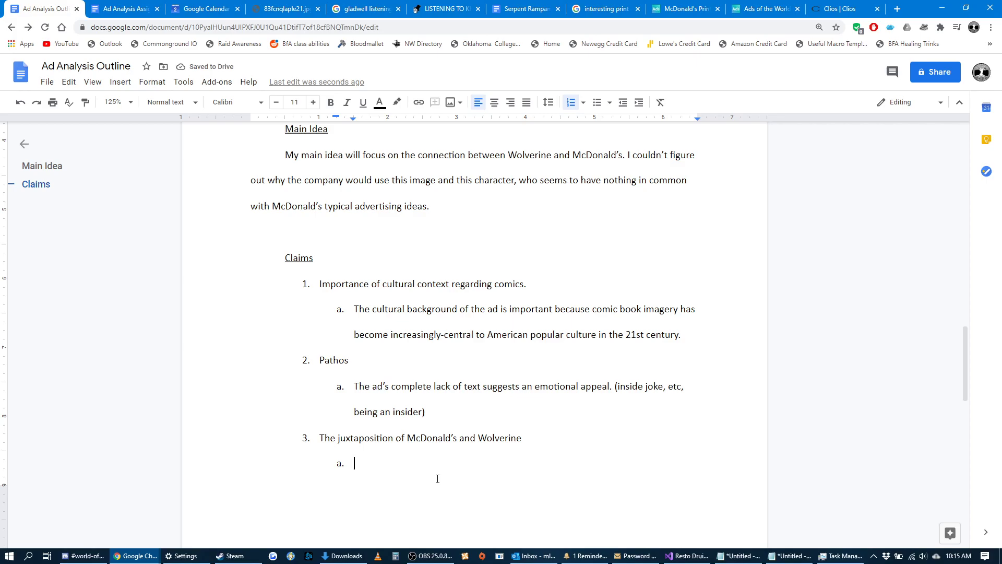
type("At first, the ad's biggest")
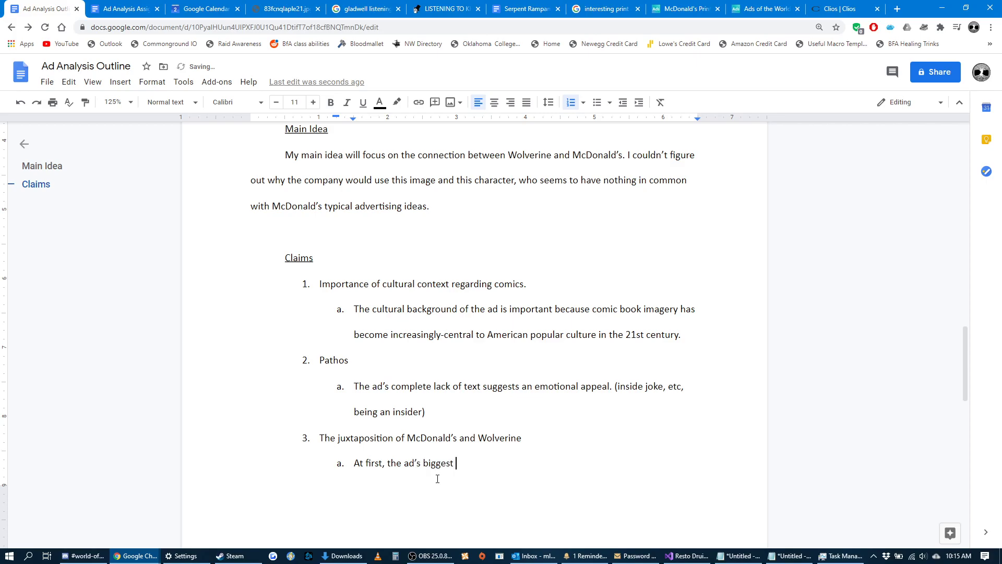
type(" problem seems to be the total disconnect between ")
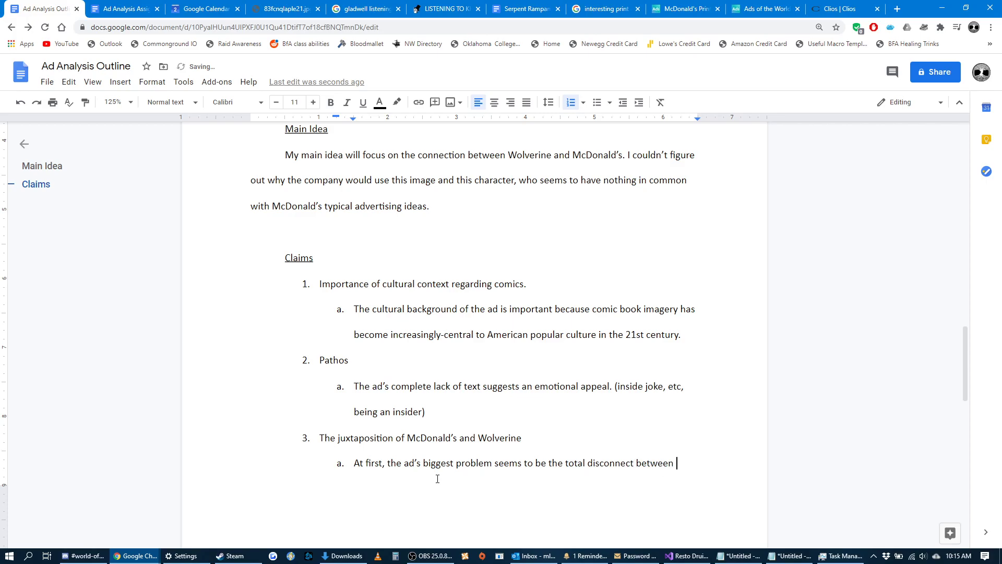
type("Wolverine ")
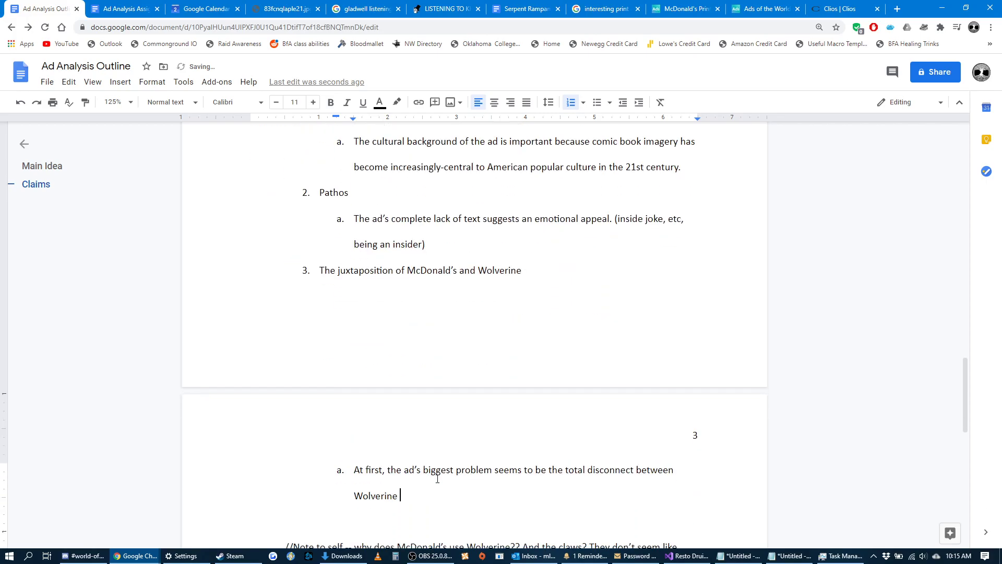
type("and French Fries.")
left_click_drag(516, 500, 353, 478)
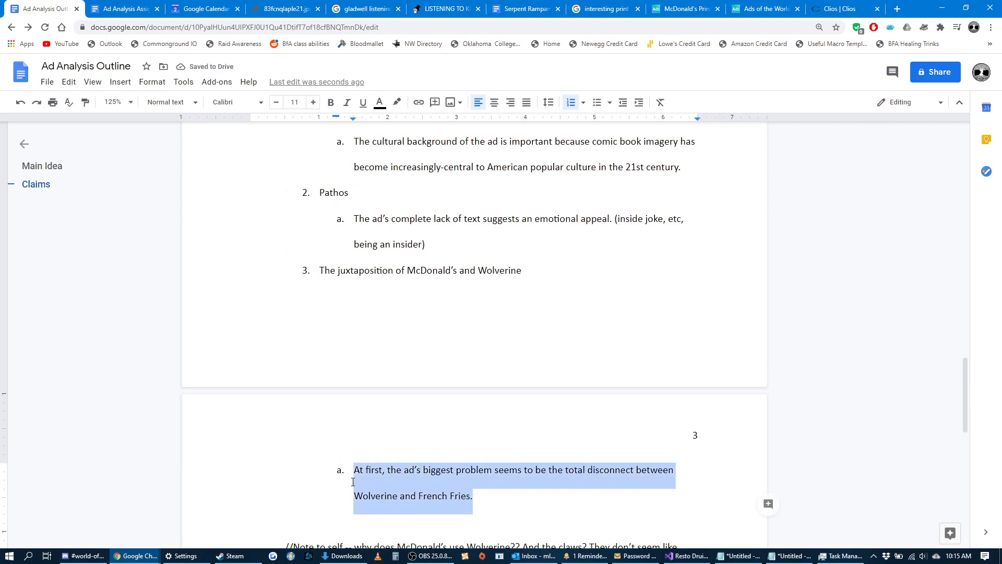
Compare the Main Idea paragraph with sub-point a of the third claim, highlighting each passage in turn.
scroll(400, 494, "up", 1)
scroll(400, 495, "up", 4)
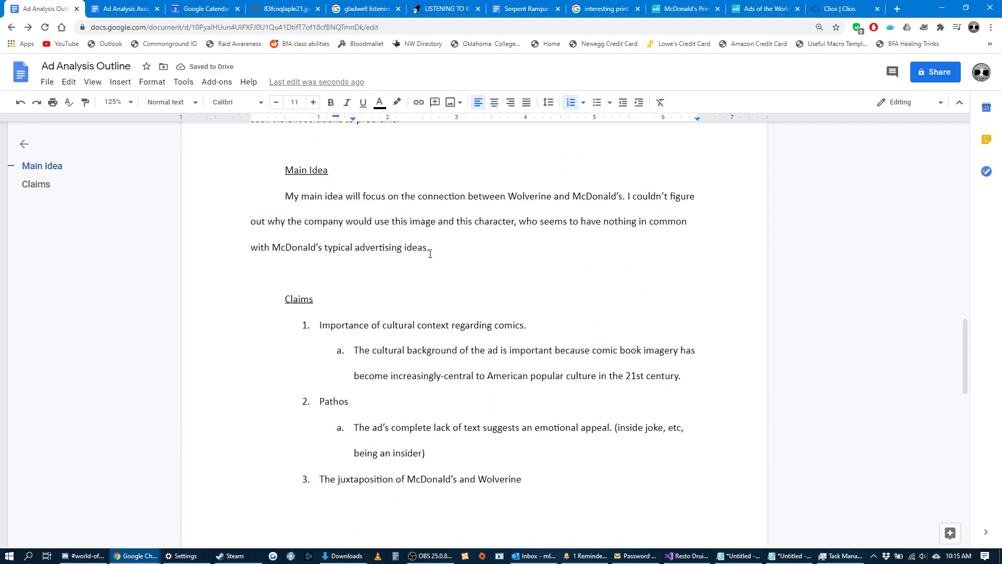
triple_click(429, 253)
scroll(400, 235, "down", 4)
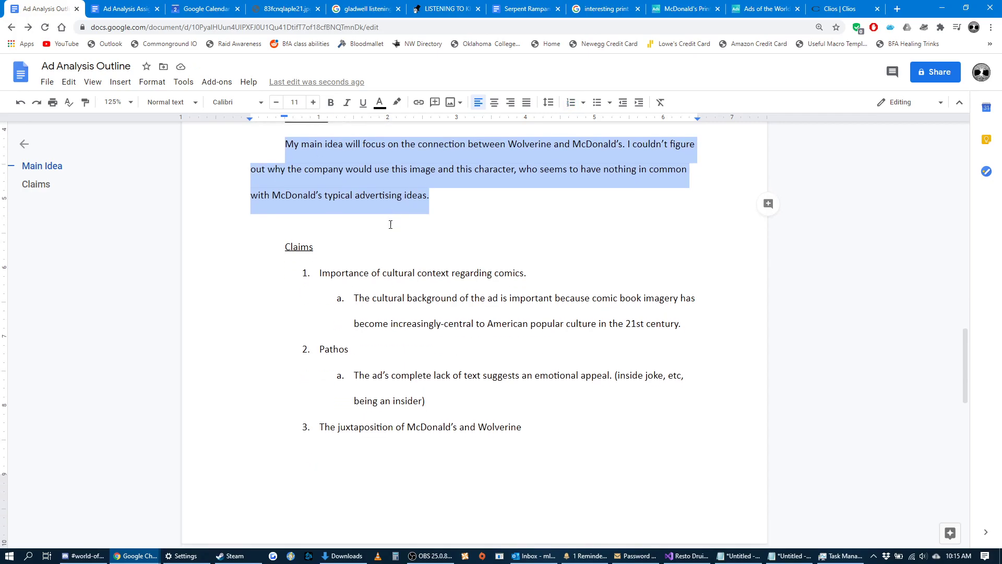
left_click_drag(480, 497, 354, 470)
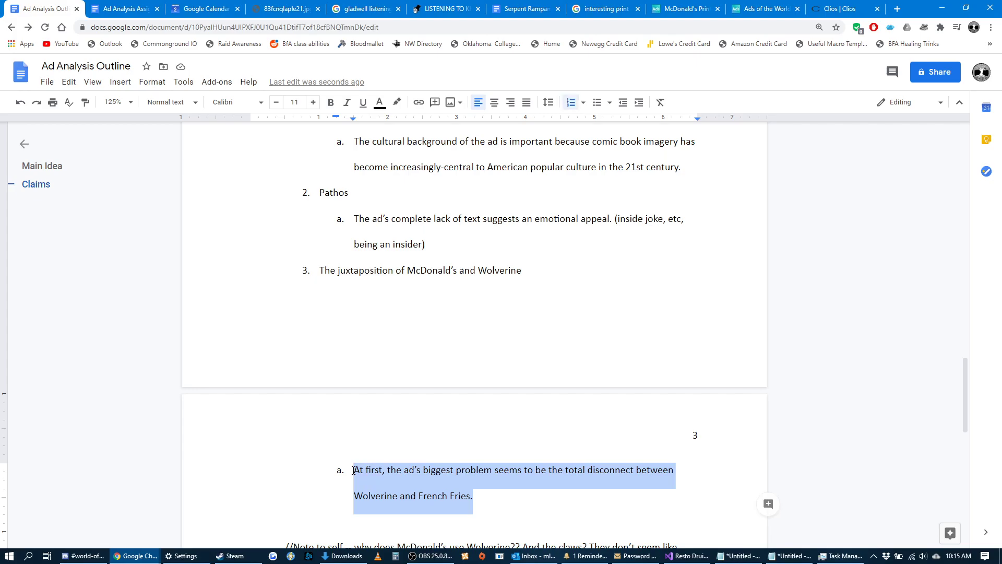
scroll(419, 478, "up", 5)
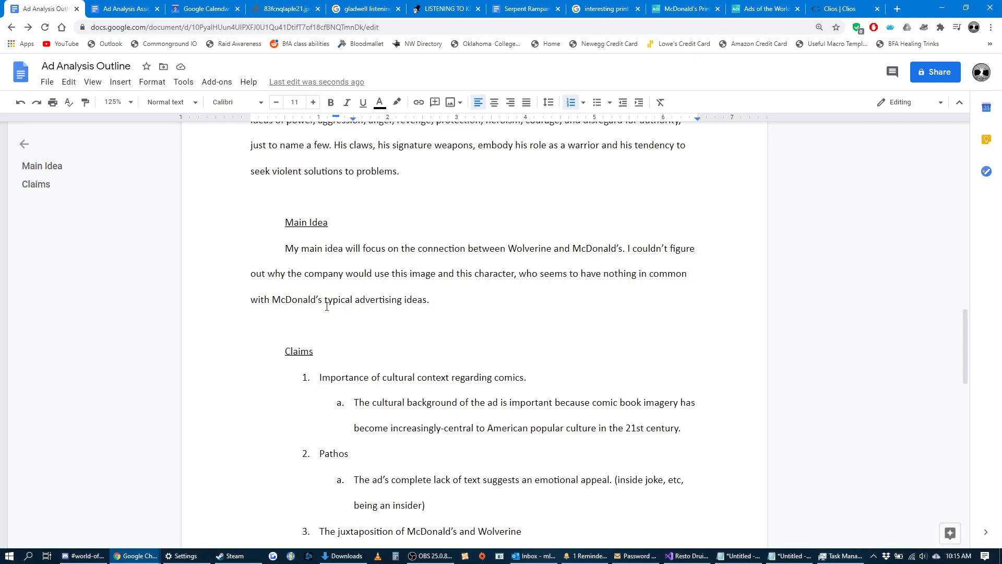
scroll(327, 307, "down", 6)
left_click(486, 452)
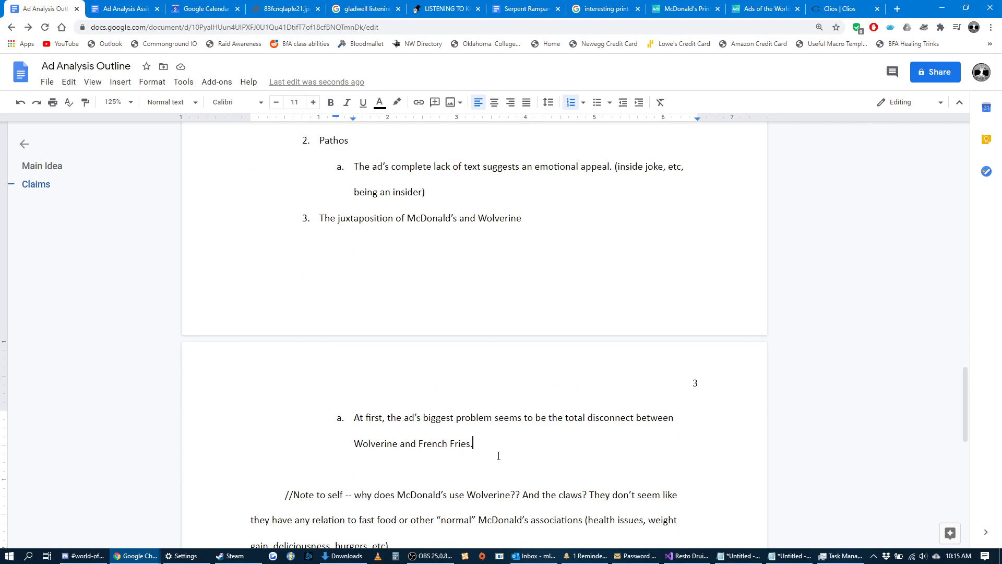
Review the outline from the closing note back to the cultural context section, and highlight the text from the Cultural Context list onward.
scroll(554, 470, "down", 2)
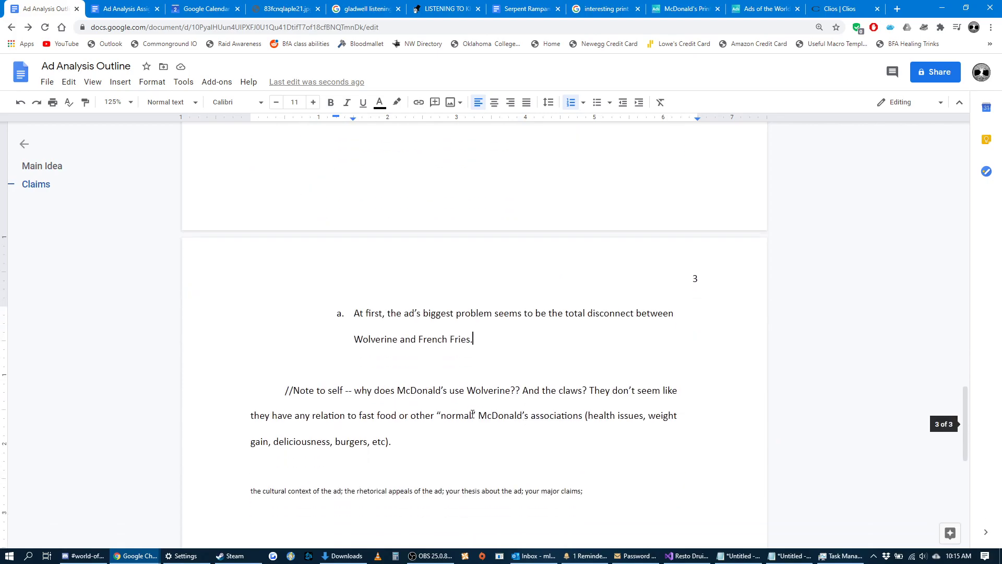
scroll(523, 443, "up", 3)
left_click_drag(490, 493, 271, 431)
scroll(449, 439, "up", 8)
scroll(270, 428, "up", 9)
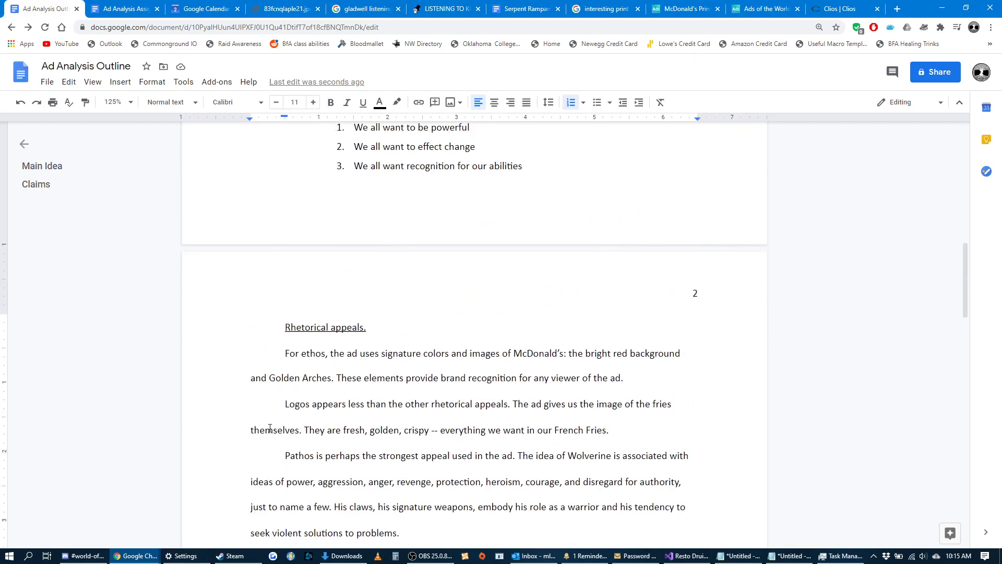
scroll(270, 427, "down", 8)
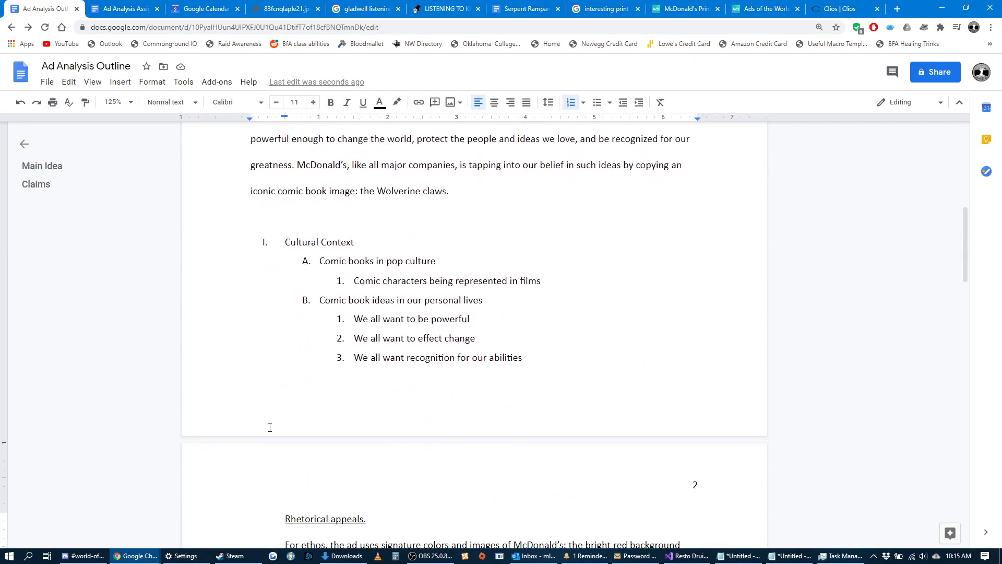
scroll(277, 365, "up", 4)
scroll(280, 348, "up", 4)
left_click_drag(279, 348, 255, 377)
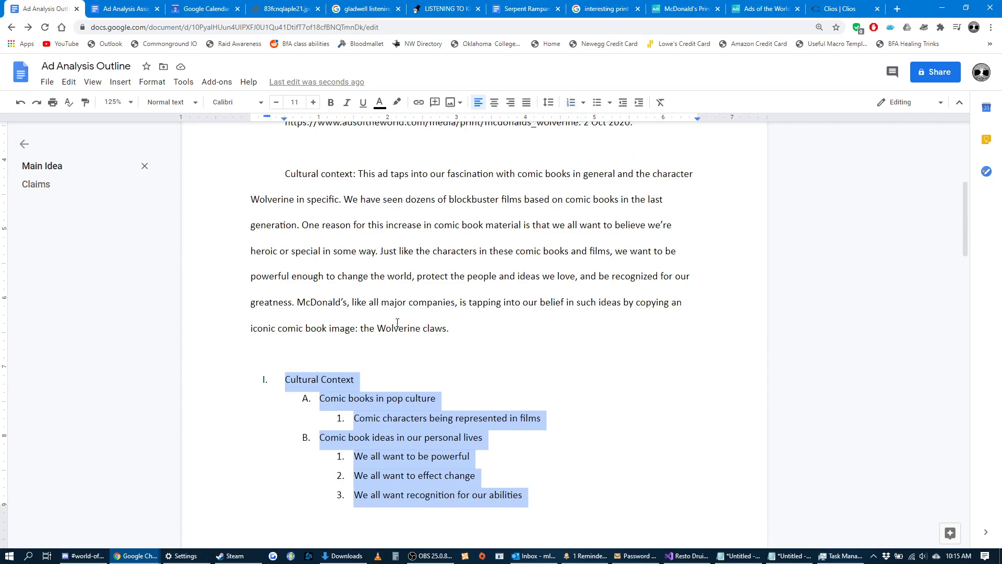
Set the document zoom to 75%, clear the selection, and look over the Rhetorical appeals, Main Idea and Claims sections.
left_click(131, 103)
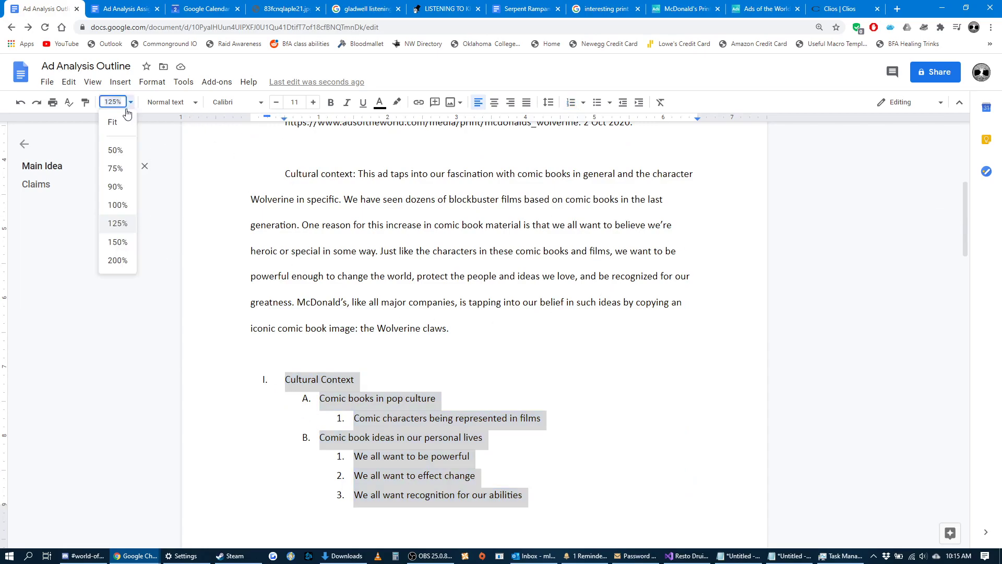
left_click(115, 168)
scroll(536, 255, "down", 5)
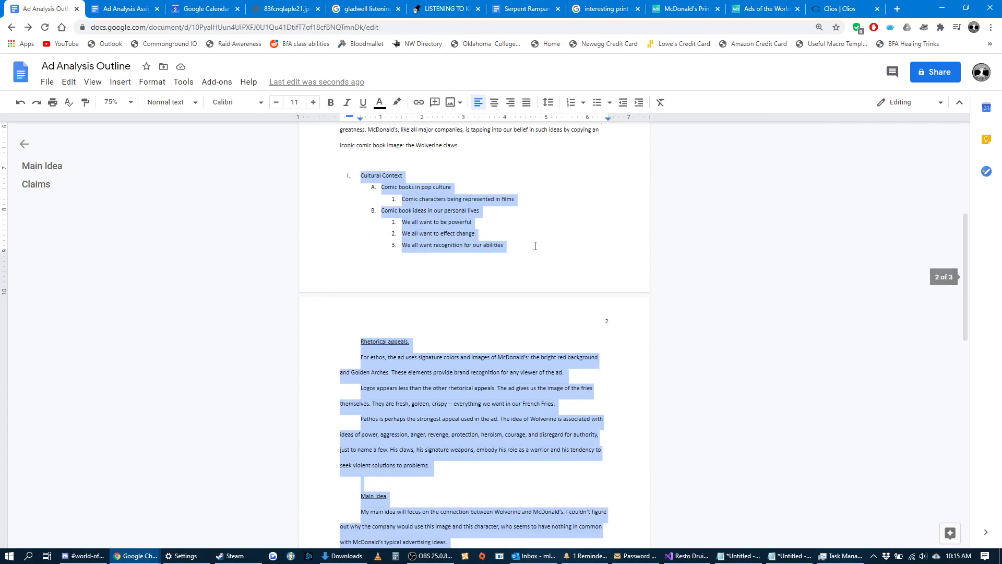
left_click(537, 354)
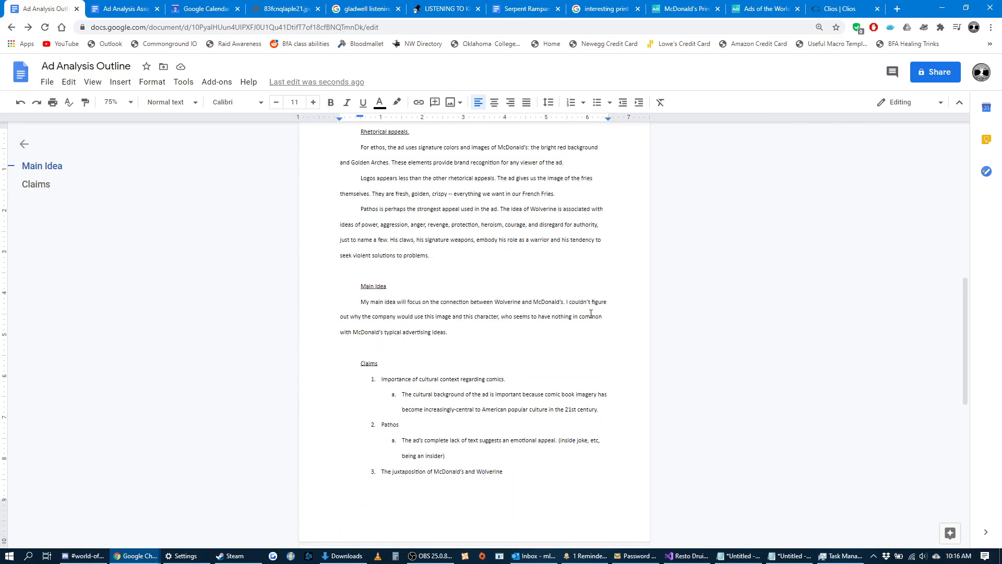
mouse_move(964, 351)
left_mouse_down()
mouse_move(966, 302)
mouse_move(959, 421)
mouse_move(962, 334)
left_mouse_up()
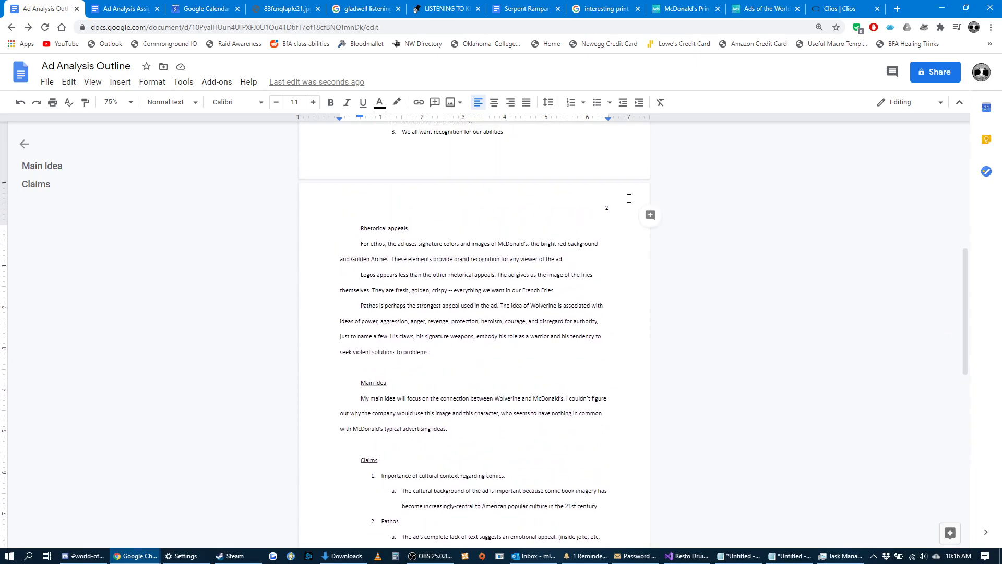
Bring up the McDonald's Wolverine ad image on the Ads of the World page.
left_click(760, 8)
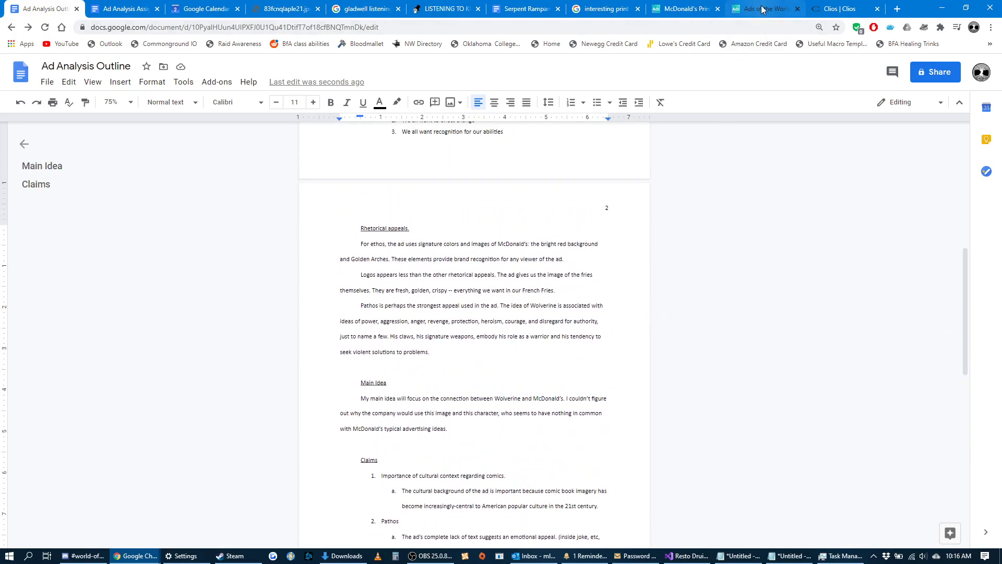
left_click(672, 4)
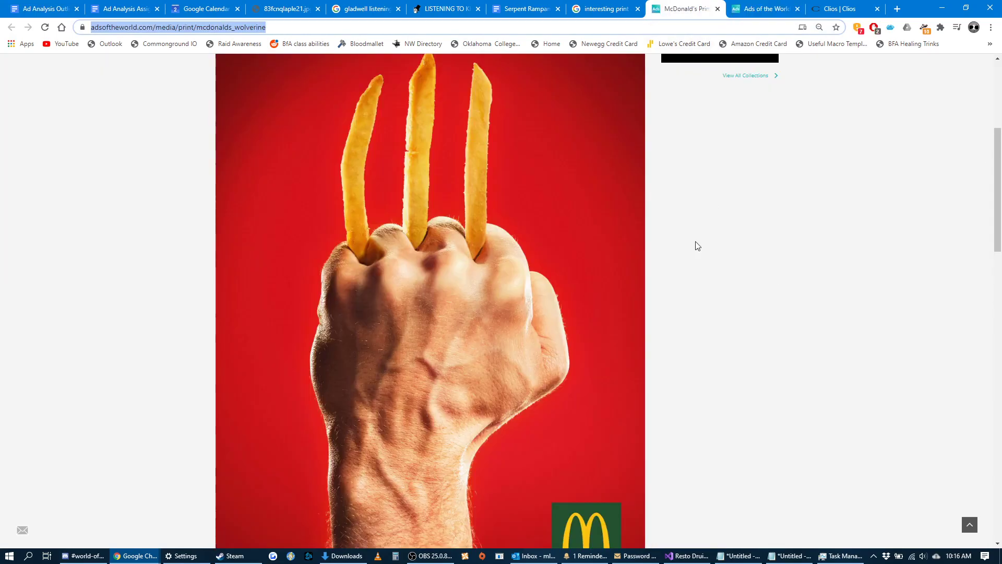
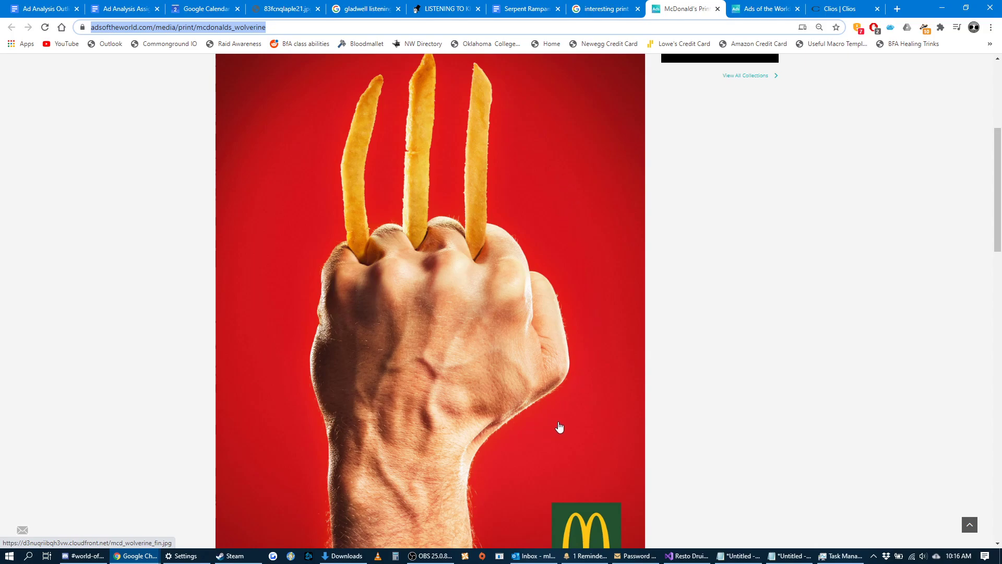
Share the Ad Analysis Outline document so anyone with the link can view it, and copy its sharing link.
left_click(125, 9)
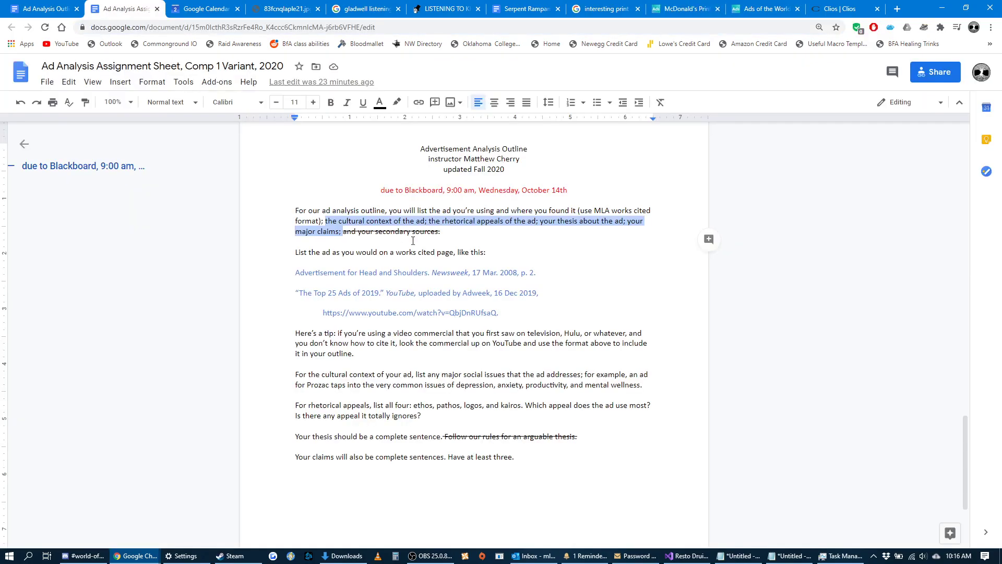
left_click(24, 8)
scroll(530, 391, "down", 2)
scroll(532, 387, "up", 8)
scroll(534, 384, "up", 2)
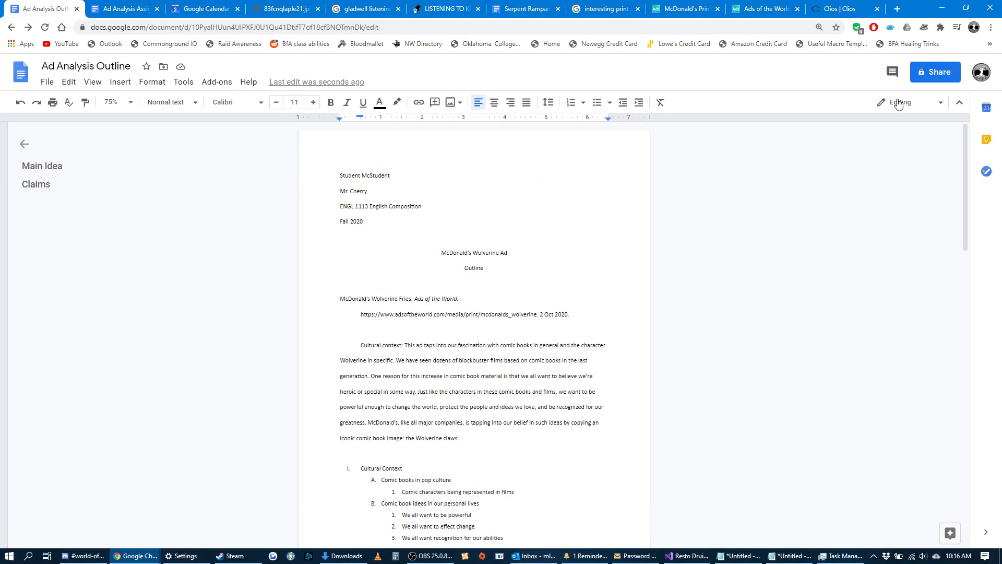
left_click(934, 73)
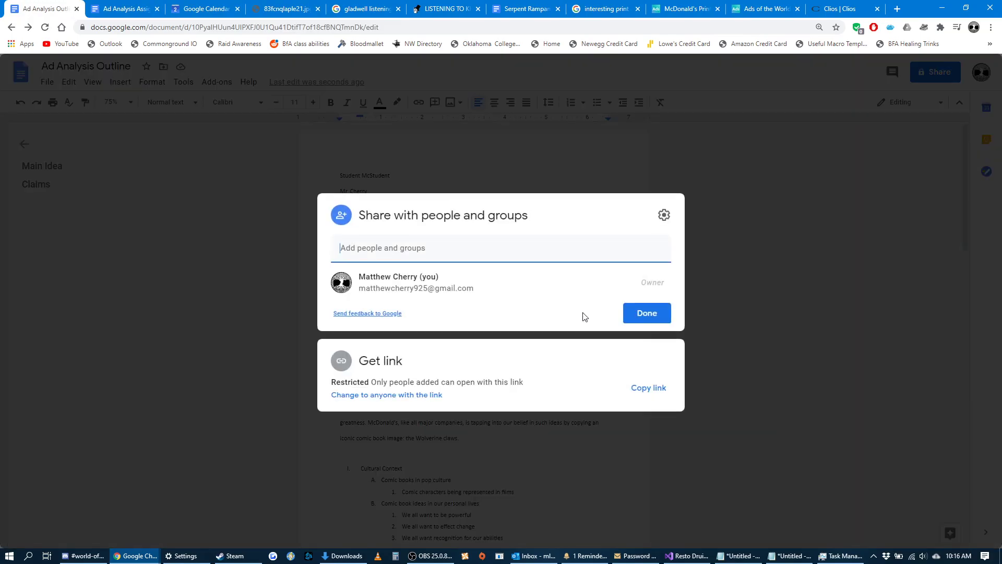
left_click(416, 397)
left_click(645, 319)
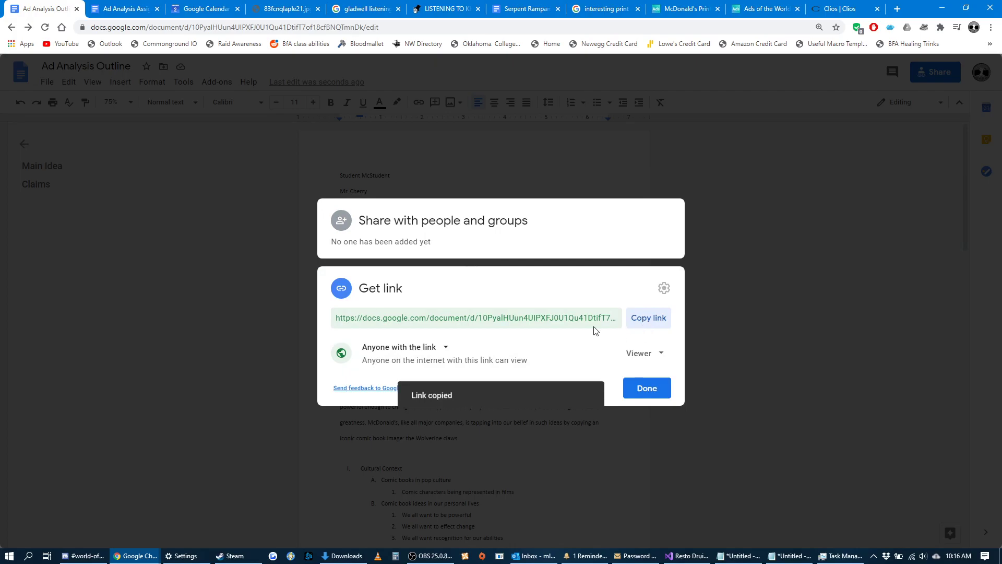
left_click(642, 395)
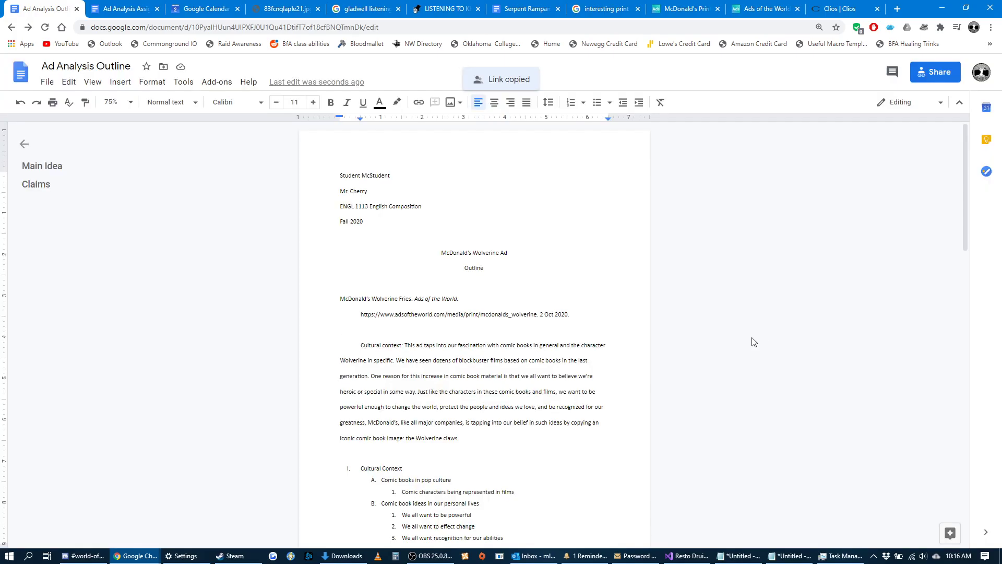
Look over the outline's Rhetorical appeals, Main Idea and Claims sections, and switch to the ENGL 1113 class schedule in Google Calendar.
scroll(679, 342, "down", 8)
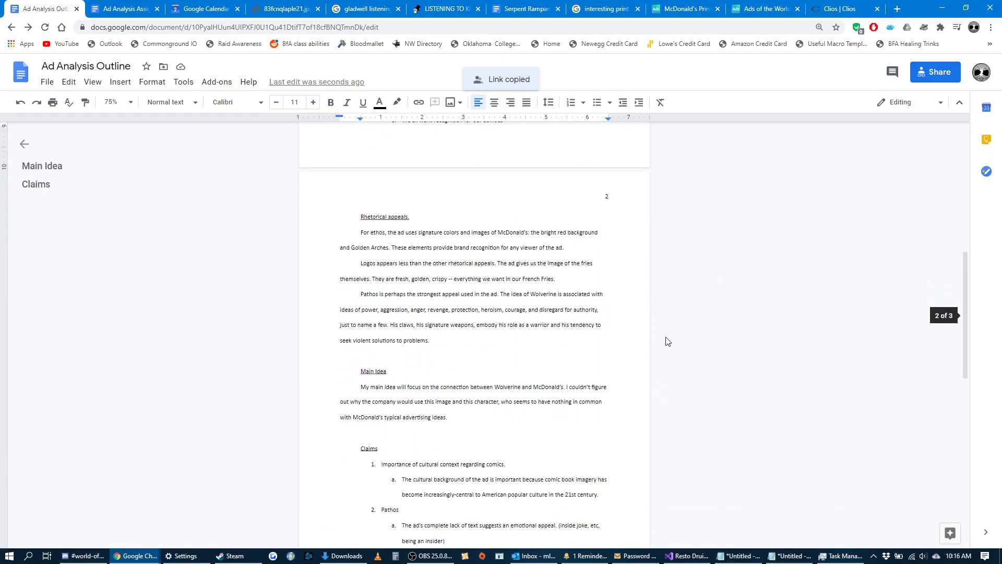
scroll(667, 324, "down", 4)
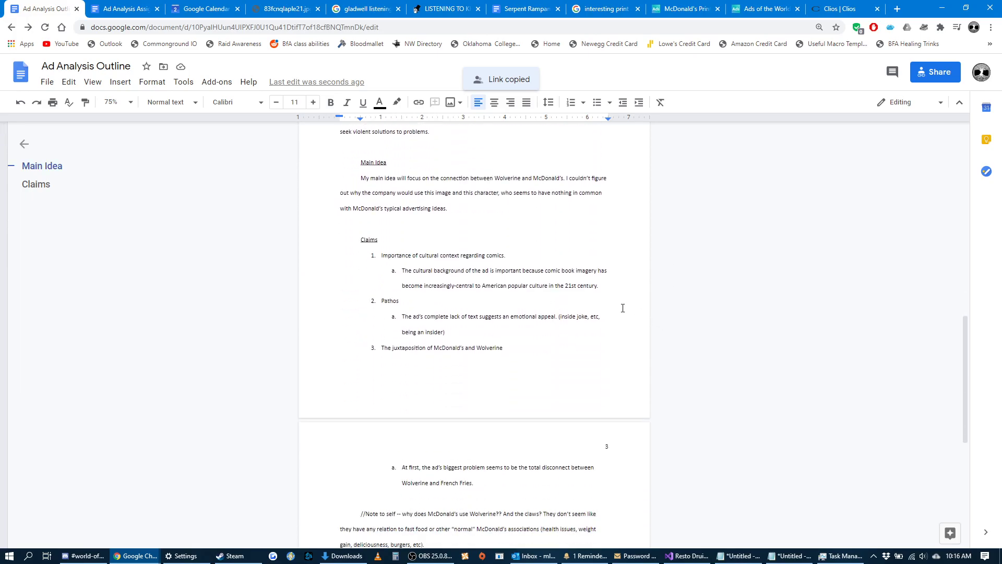
scroll(674, 312, "down", 2)
scroll(674, 313, "up", 6)
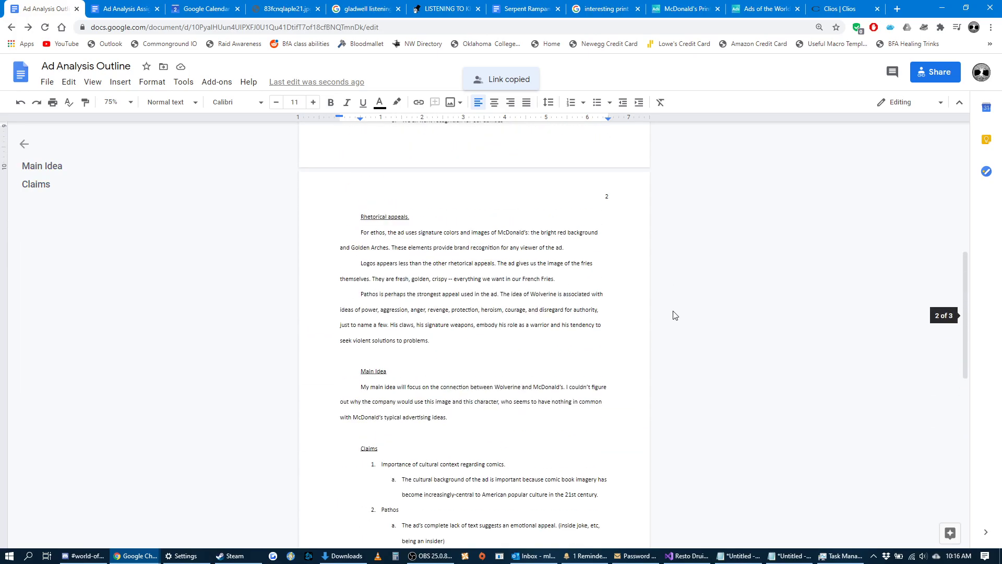
left_click(218, 11)
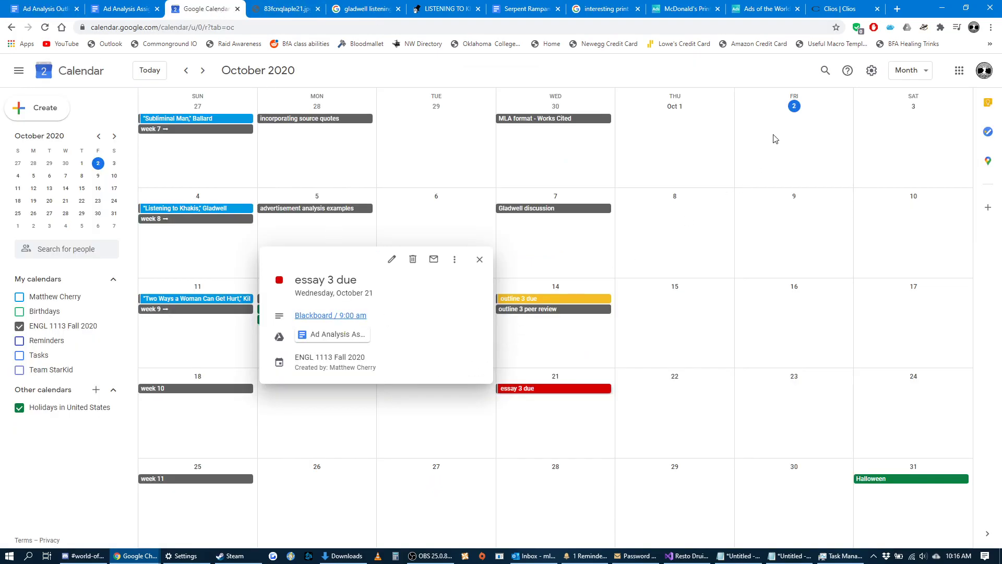